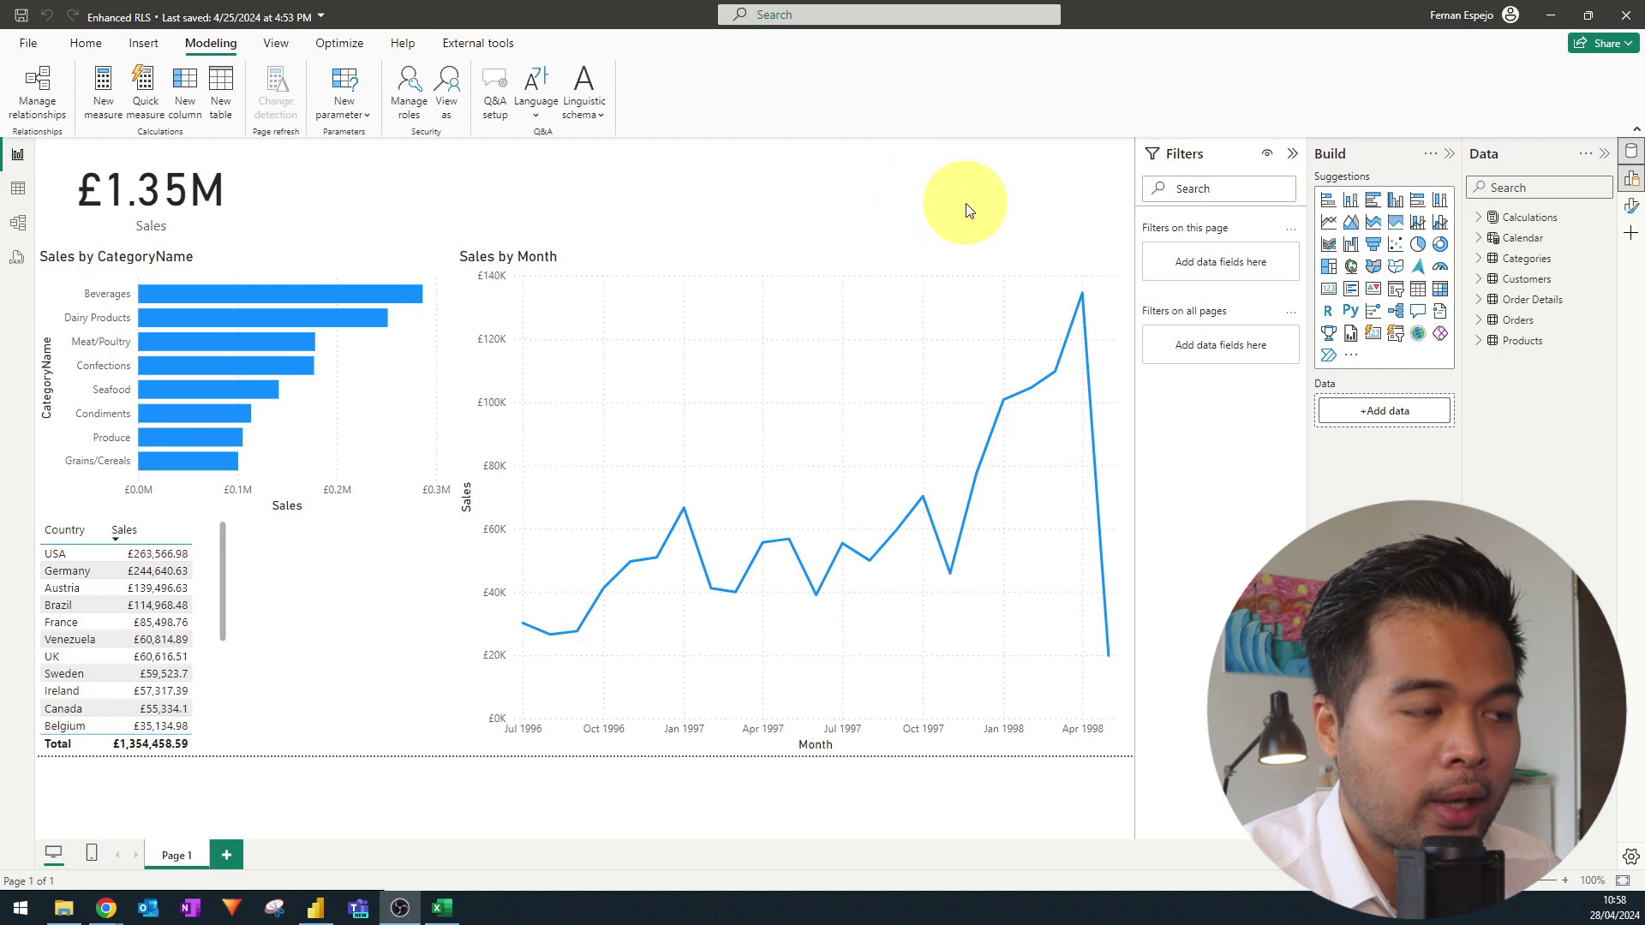
Examine the Customers table's fields and rows and how it relates to Orders and Order Details in the data model
{"action": "left_click", "coordinate": [210, 602]}
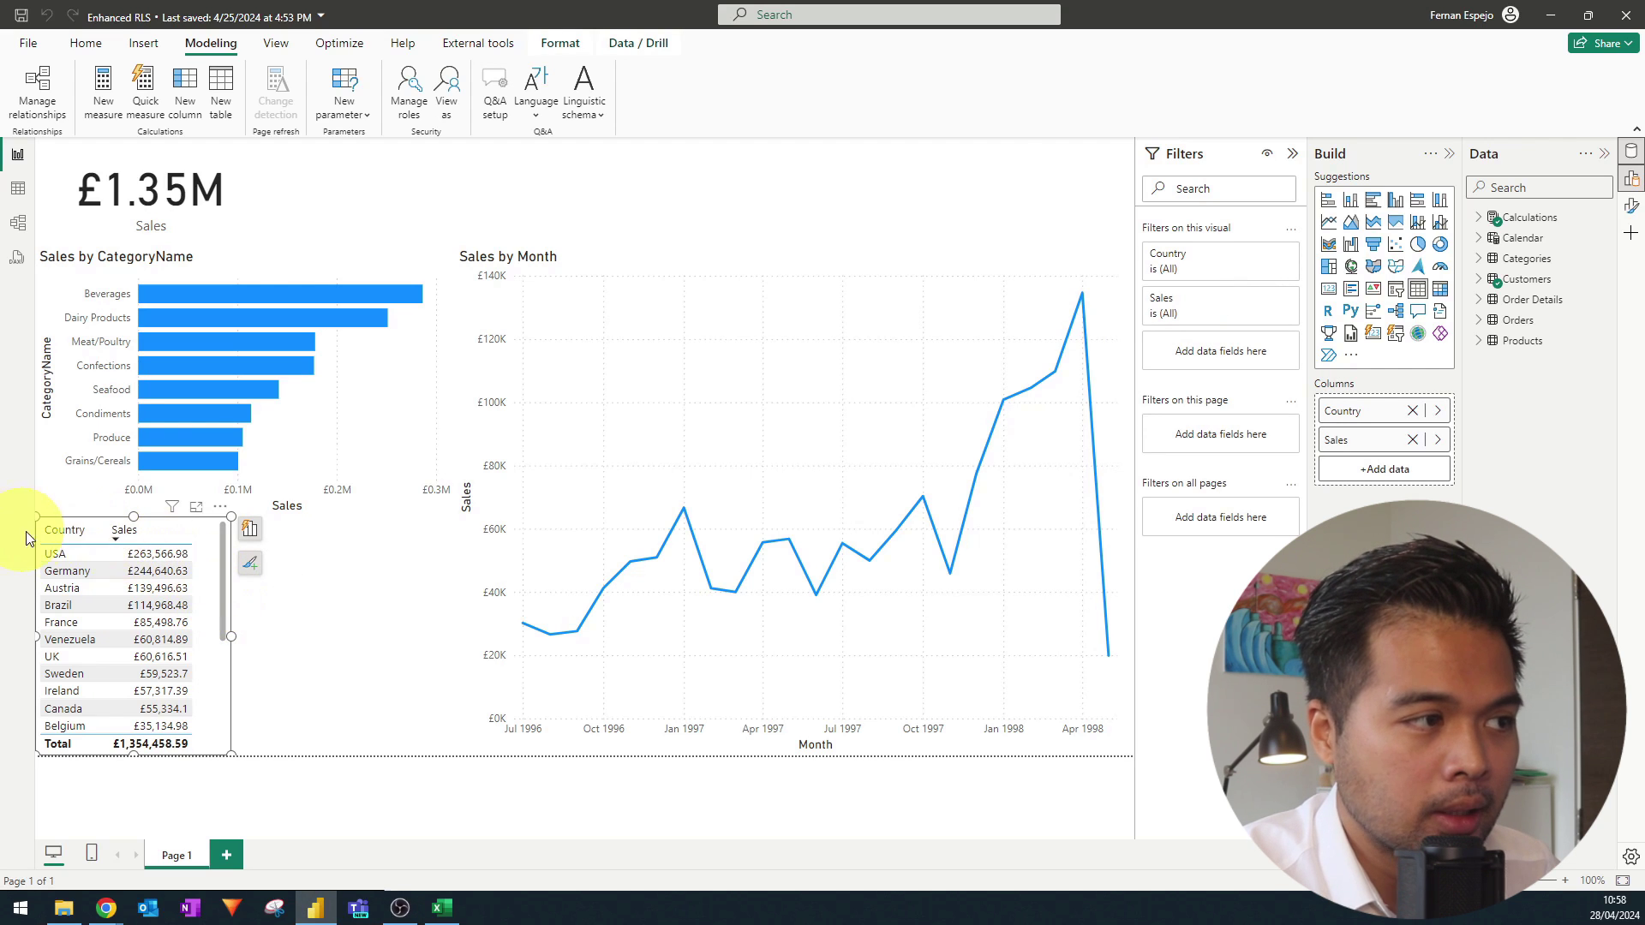
{"action": "left_click", "coordinate": [1479, 280]}
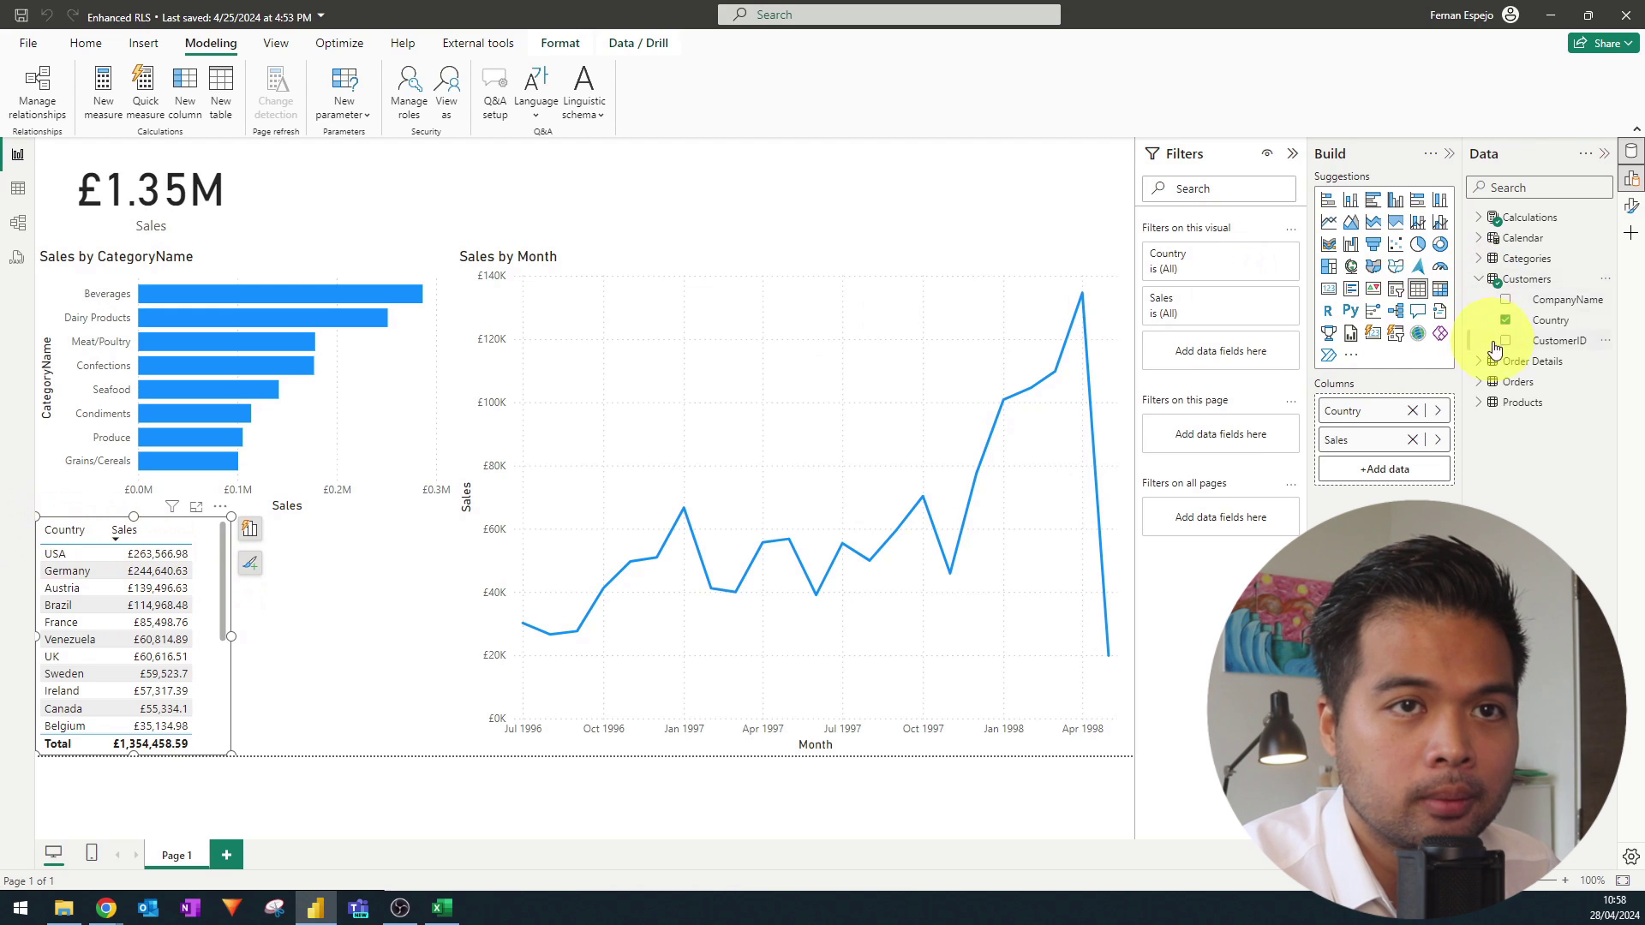
{"action": "left_click", "coordinate": [18, 190]}
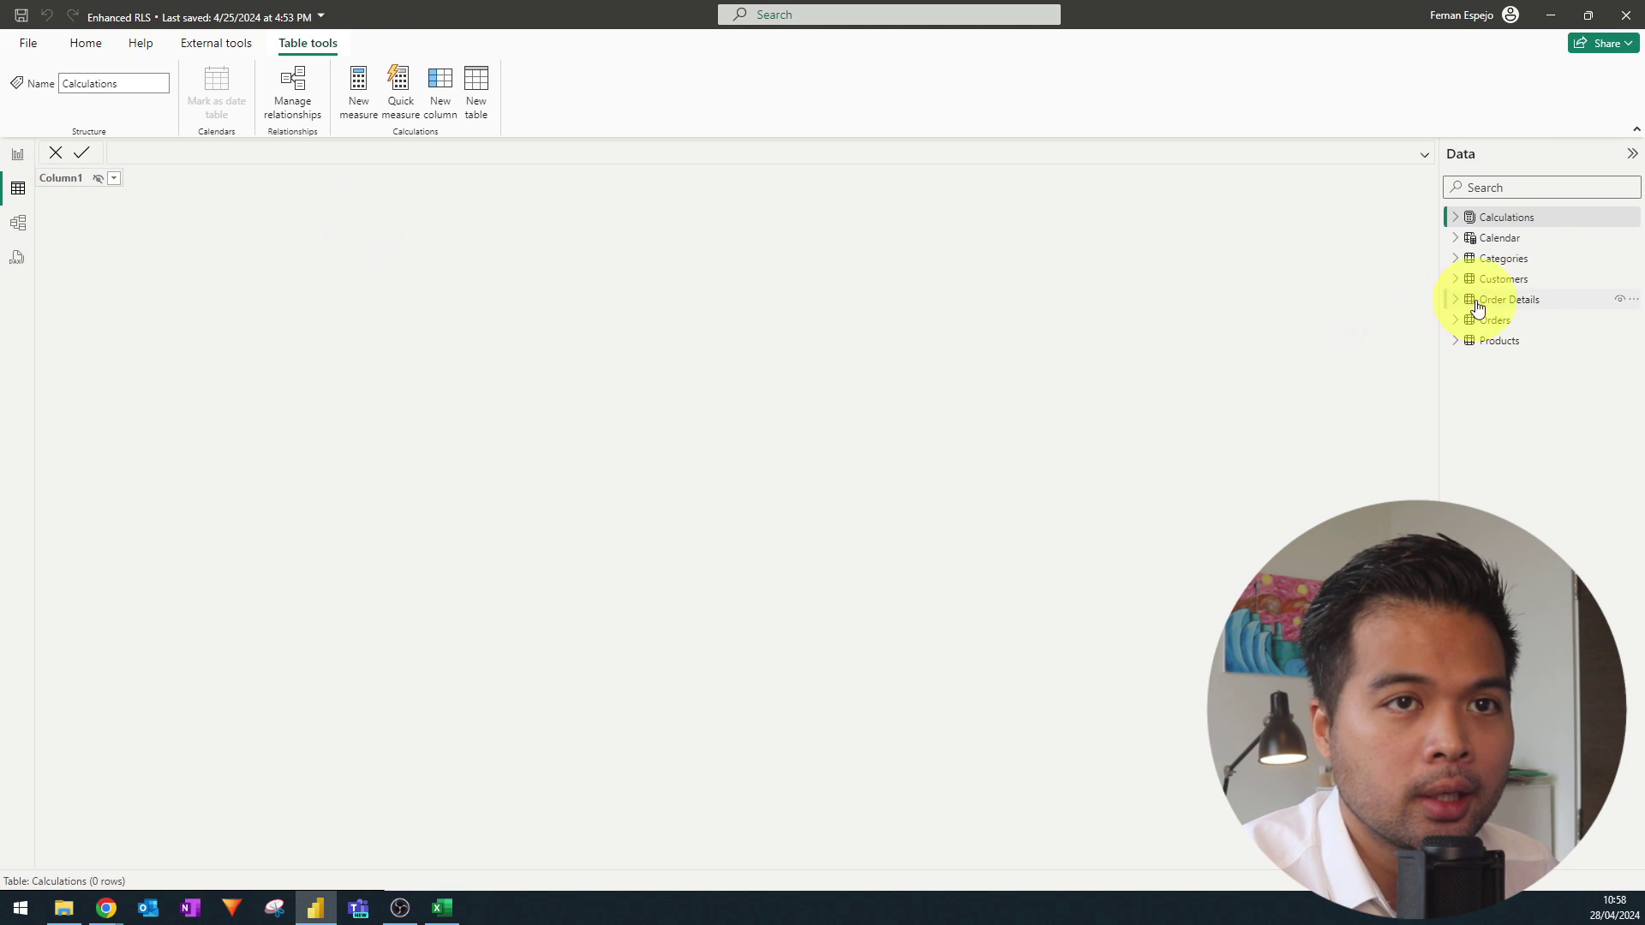
{"action": "left_click", "coordinate": [1504, 278]}
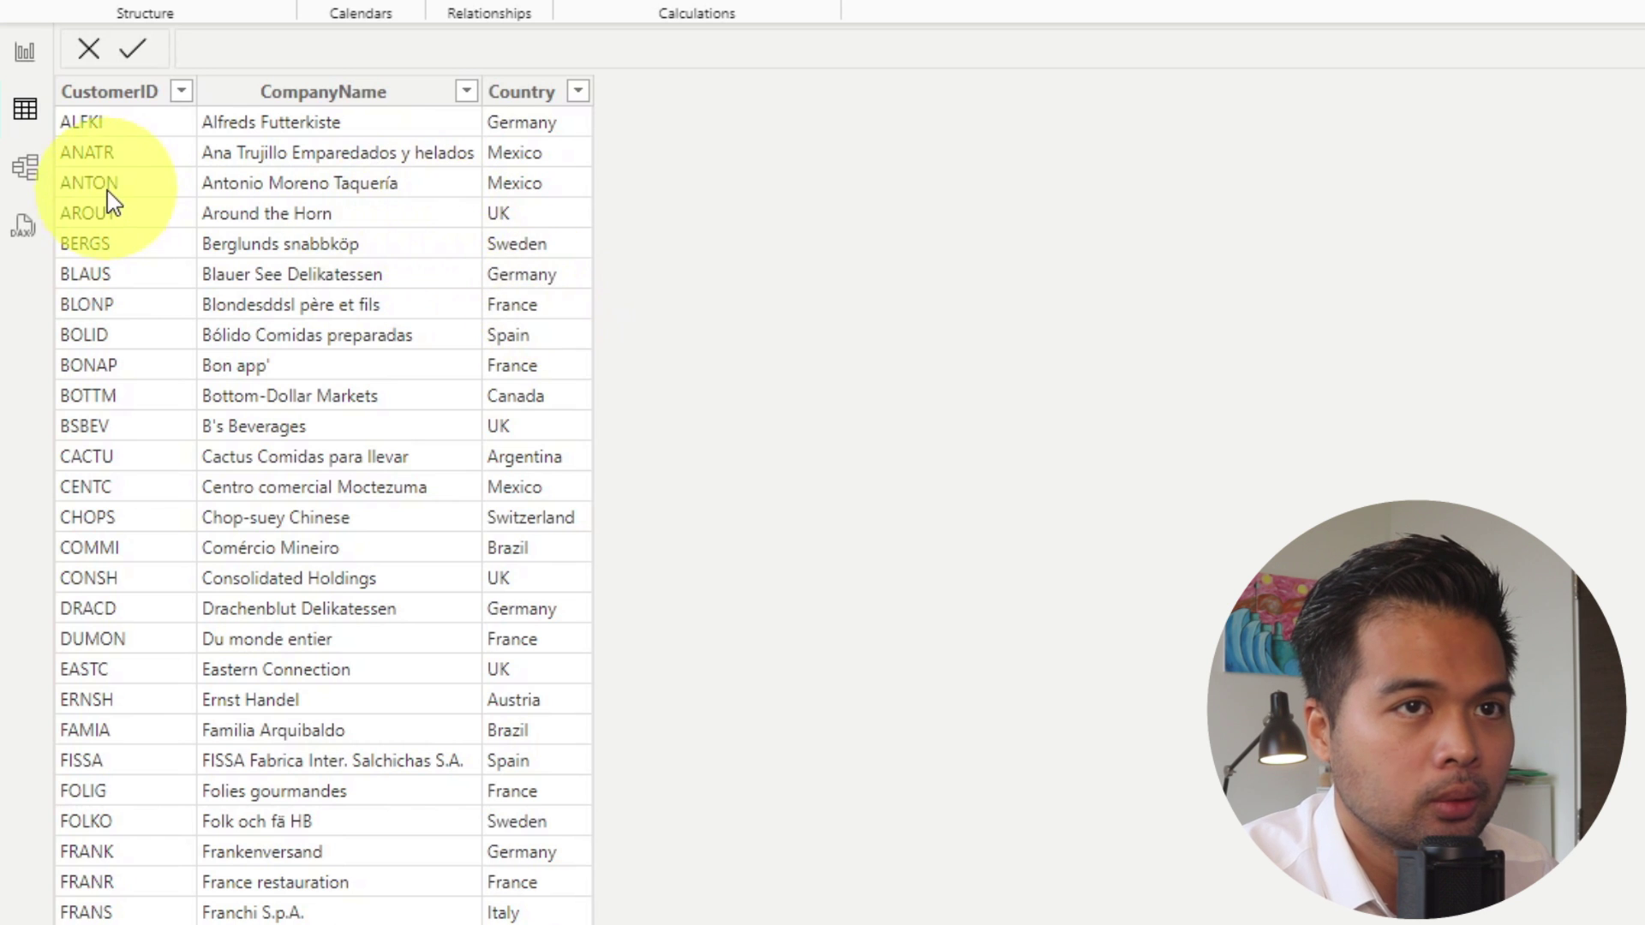
{"action": "left_click", "coordinate": [28, 170]}
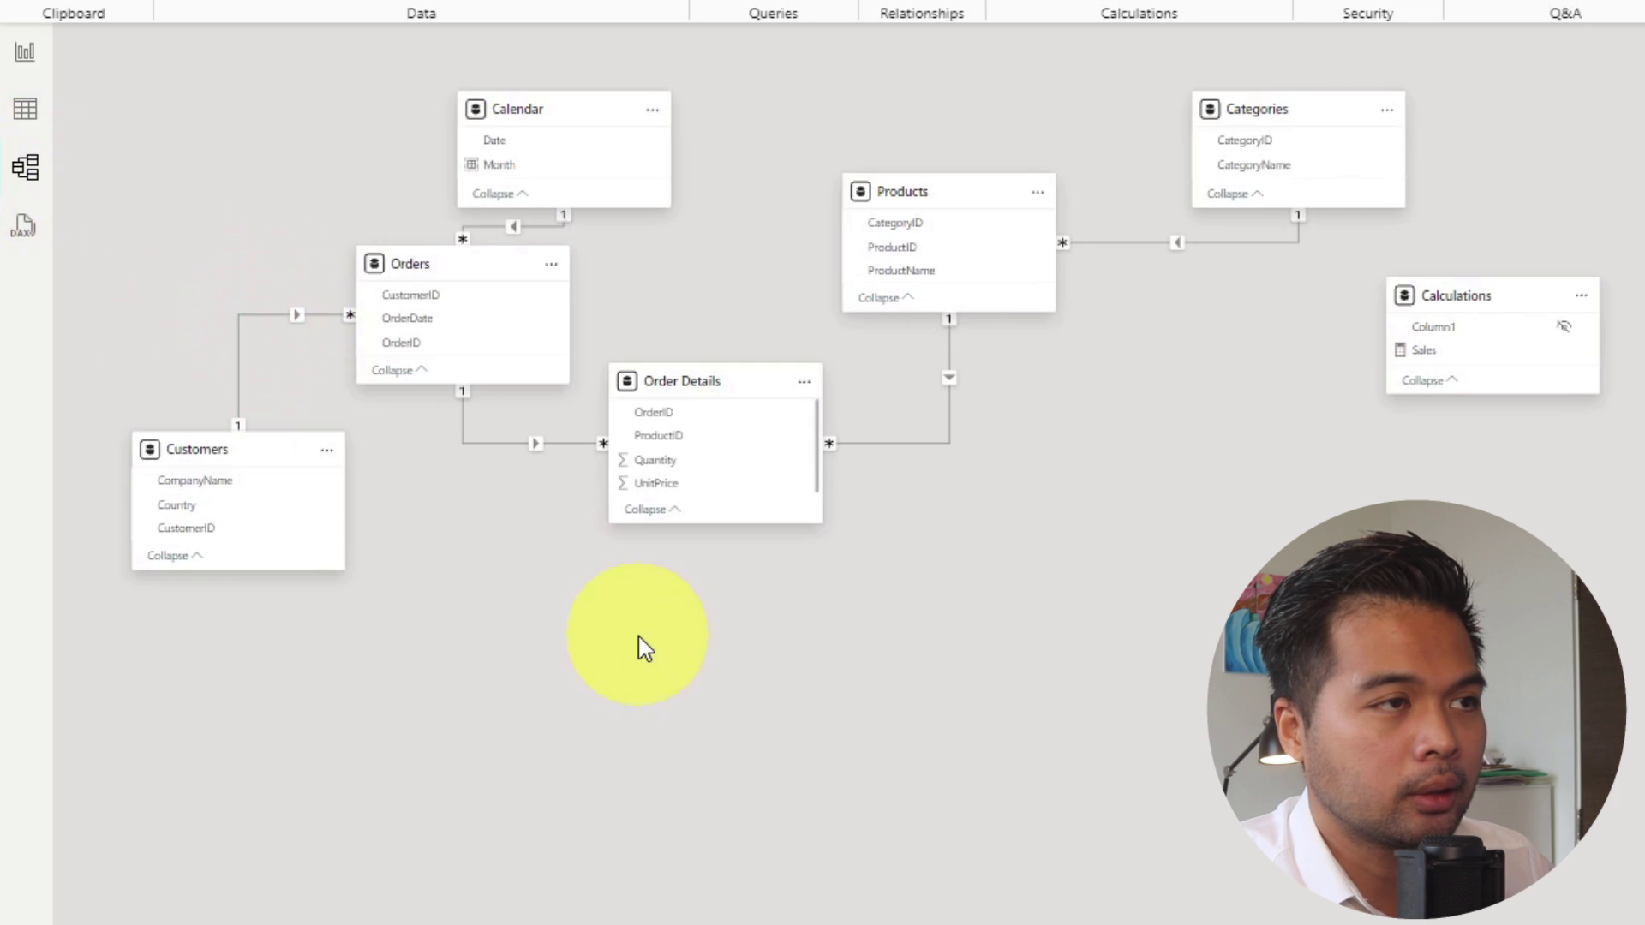
{"action": "scroll", "coordinate": [643, 646], "scroll_direction": "up", "scroll_amount": 2}
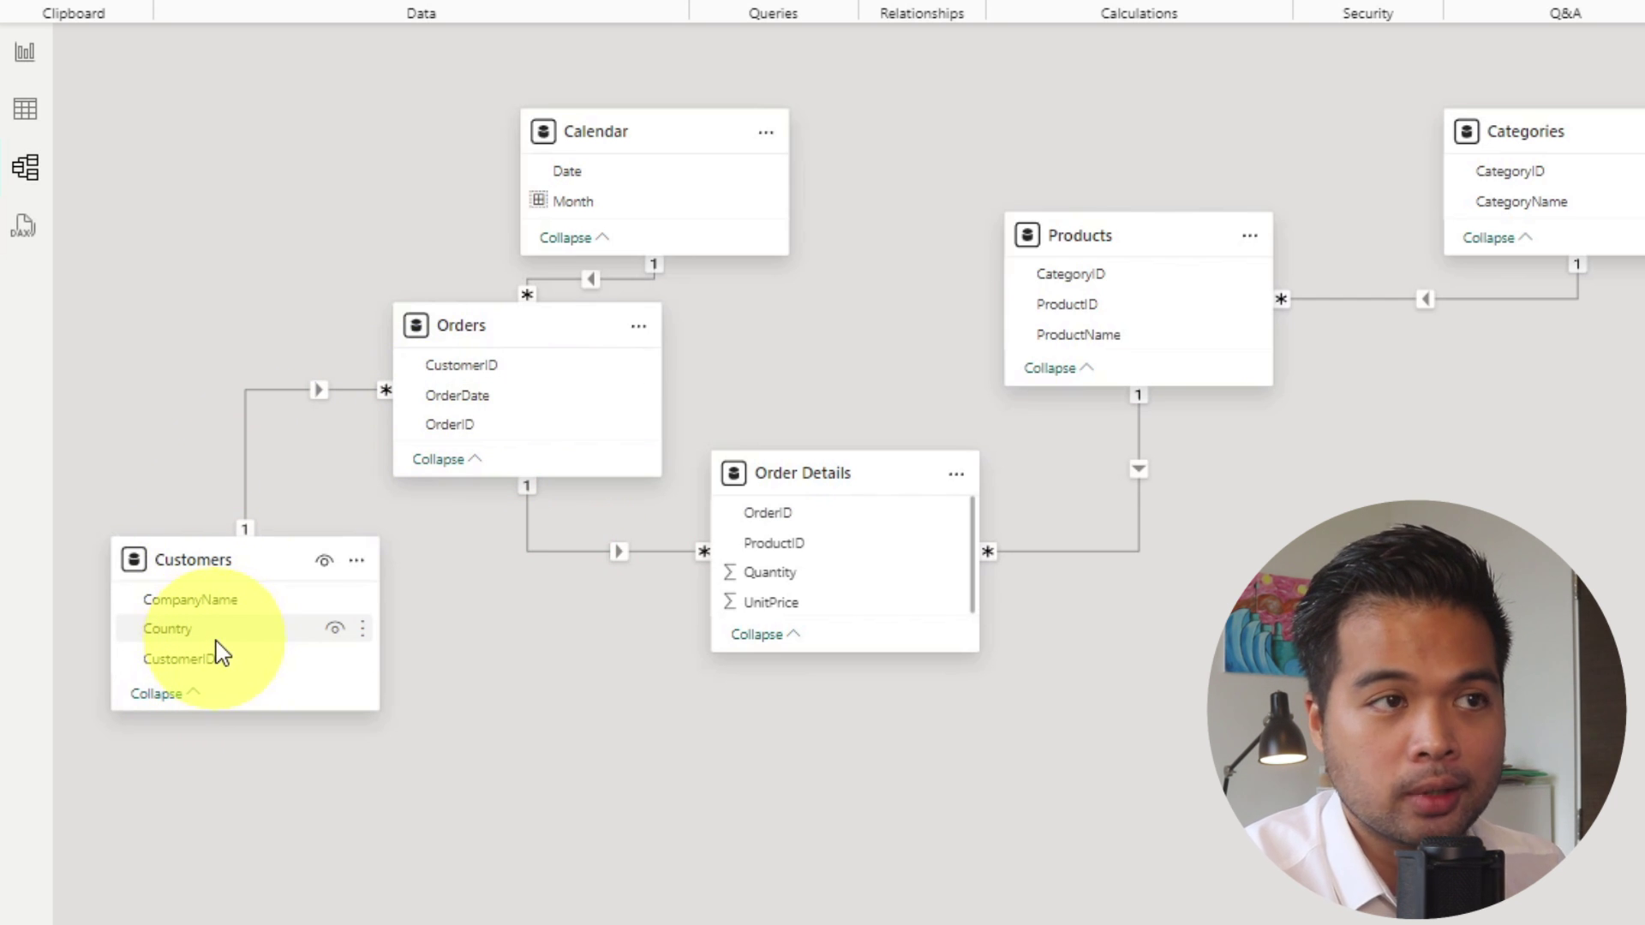
Filter the whole report page to the country USA, and remove that page filter again
{"action": "left_click", "coordinate": [25, 51]}
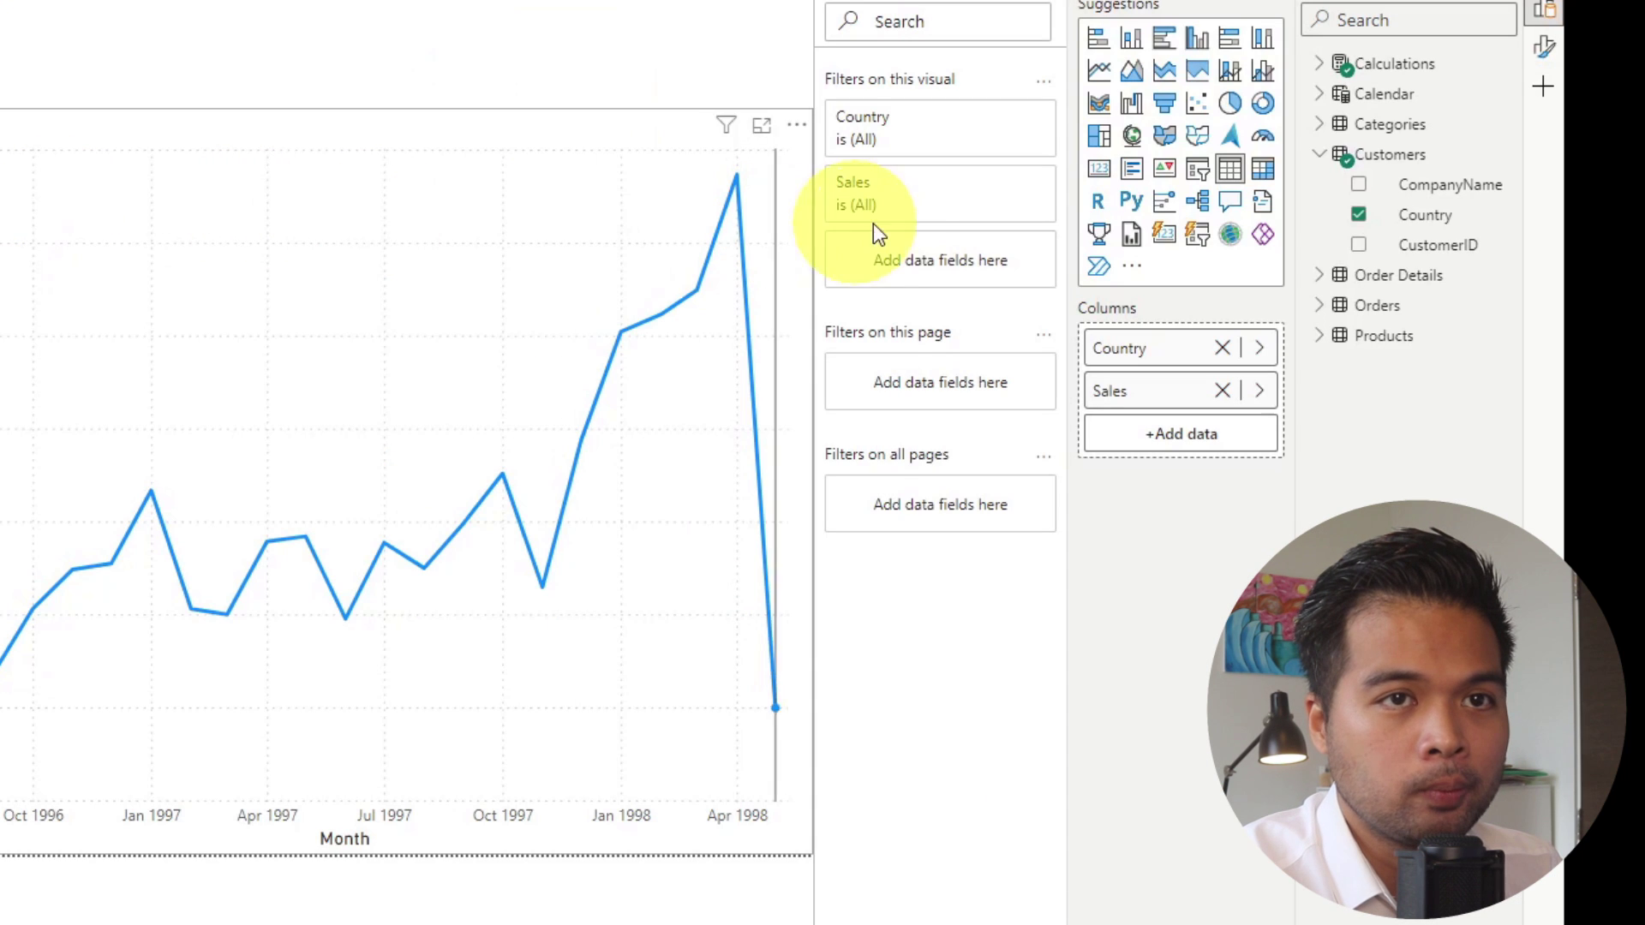
{"action": "left_click_drag", "start_coordinate": [1413, 218], "coordinate": [950, 396]}
{"action": "scroll", "coordinate": [943, 604], "scroll_direction": "down", "scroll_amount": 3}
{"action": "scroll", "coordinate": [942, 604], "scroll_direction": "down", "scroll_amount": 3}
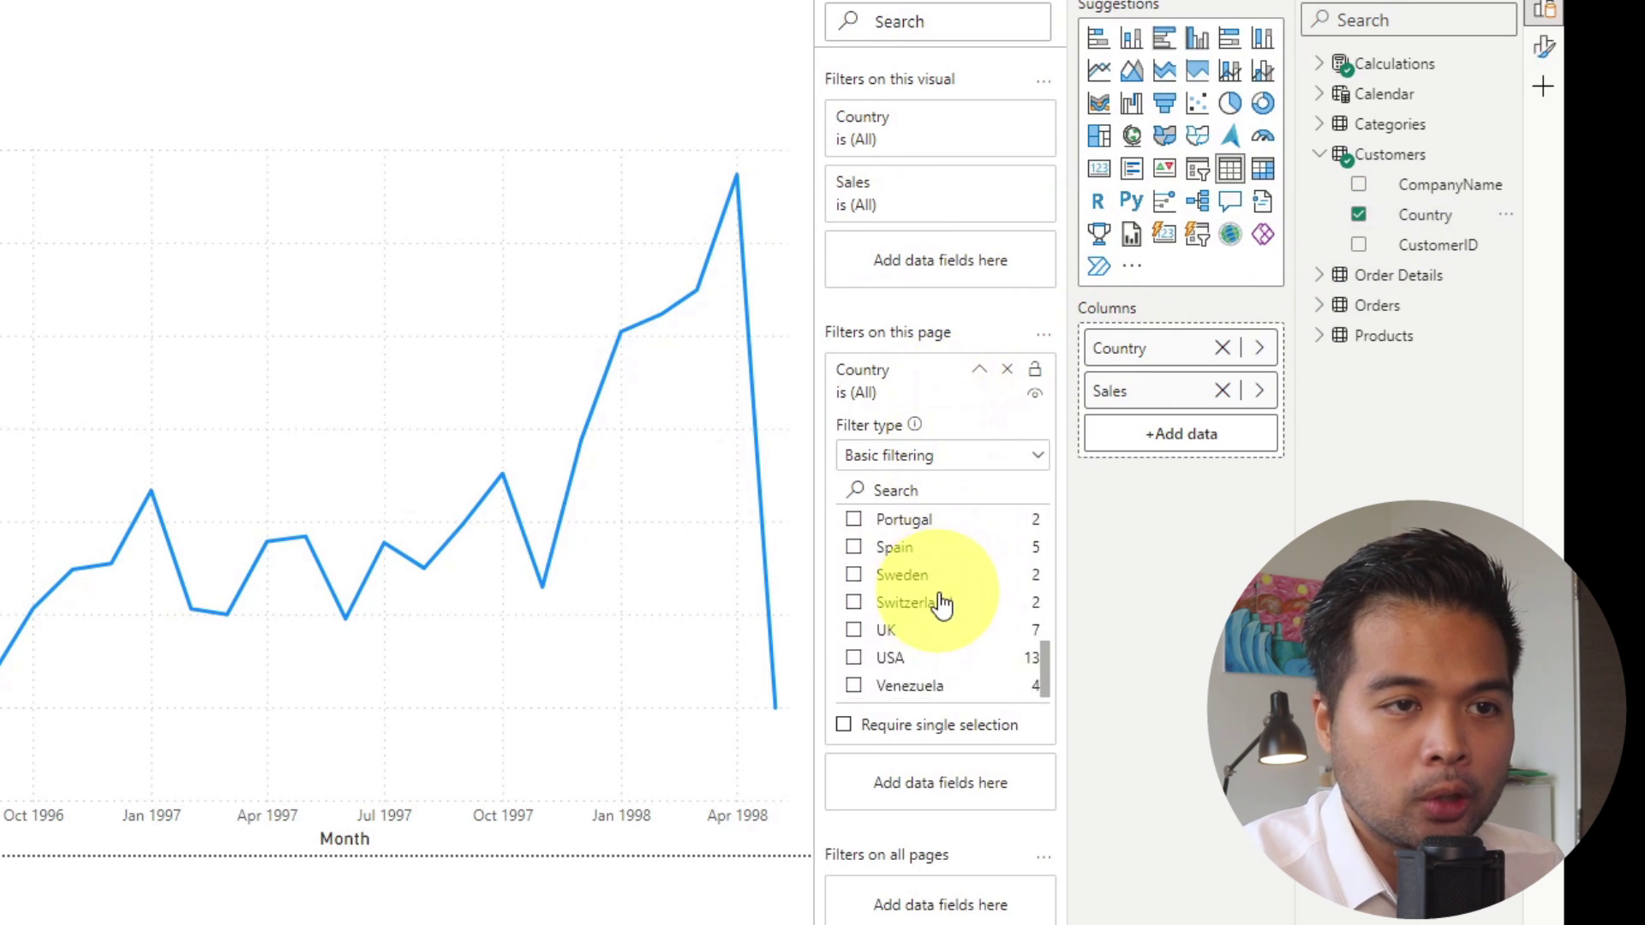
{"action": "left_click", "coordinate": [906, 661]}
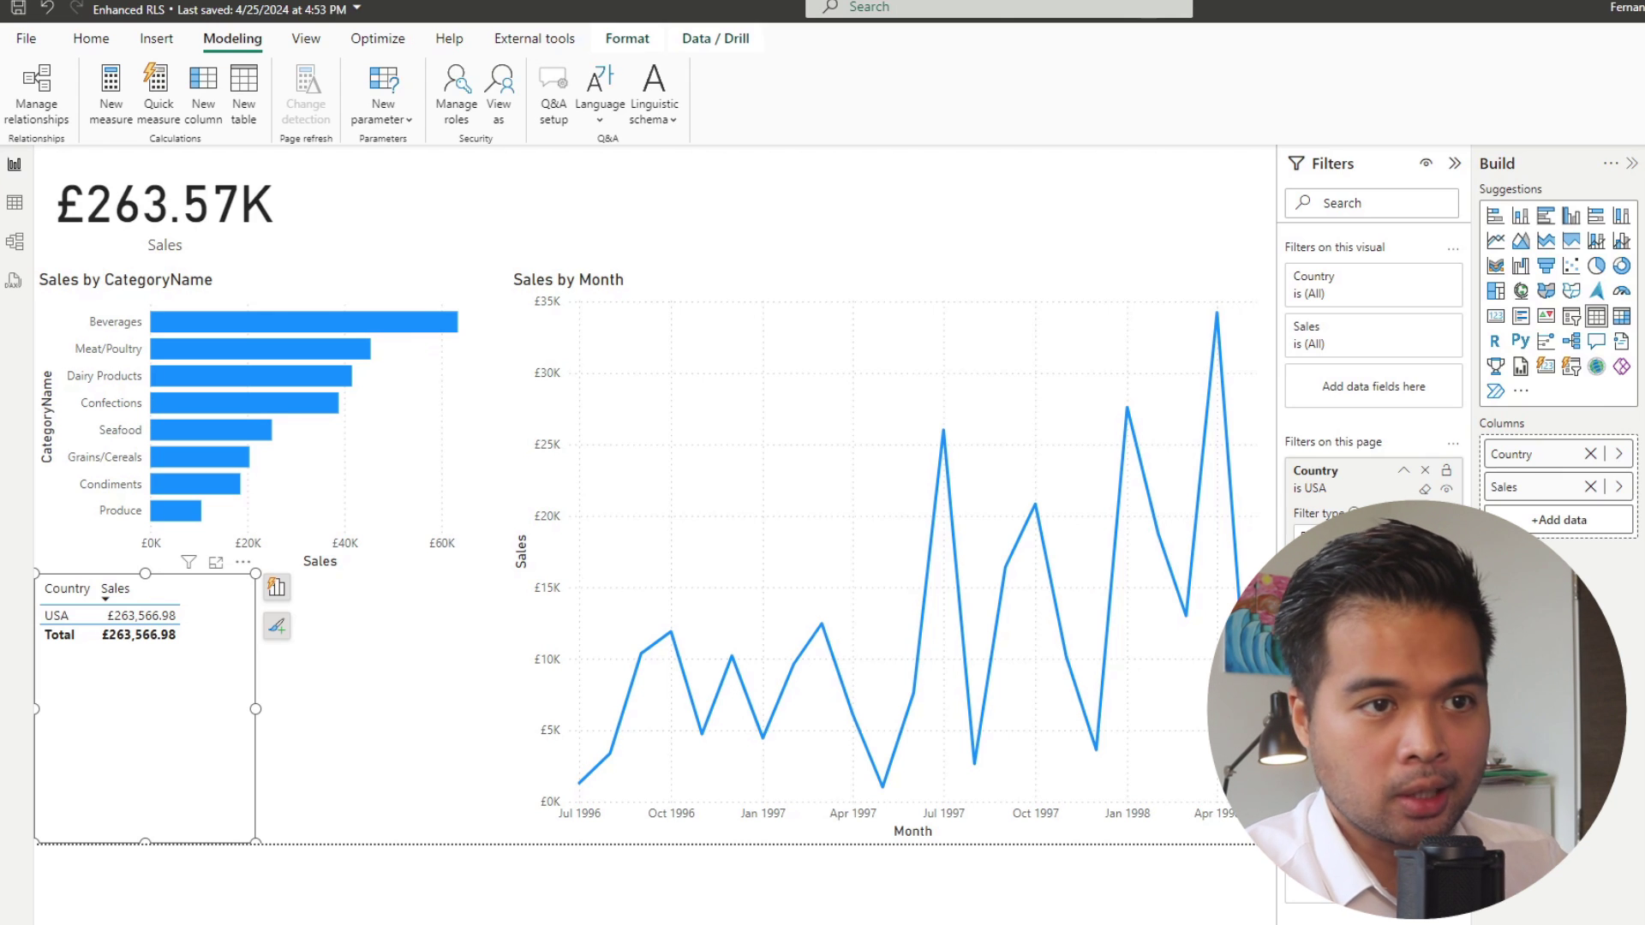
{"action": "left_click", "coordinate": [1425, 490]}
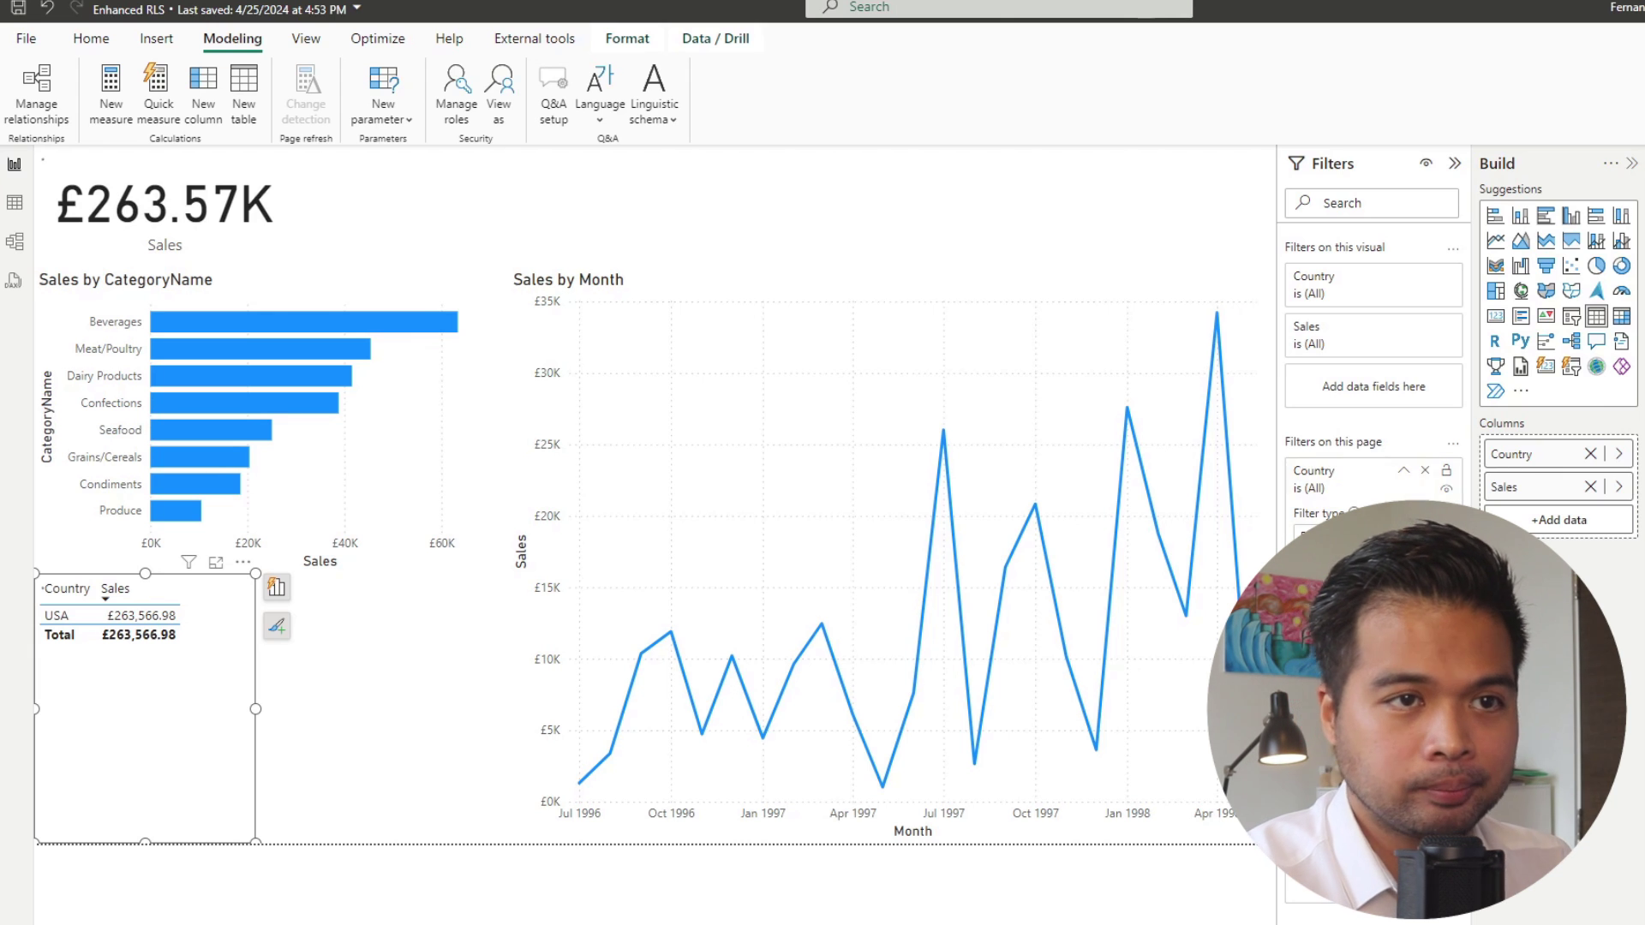
{"action": "left_click", "coordinate": [1428, 472]}
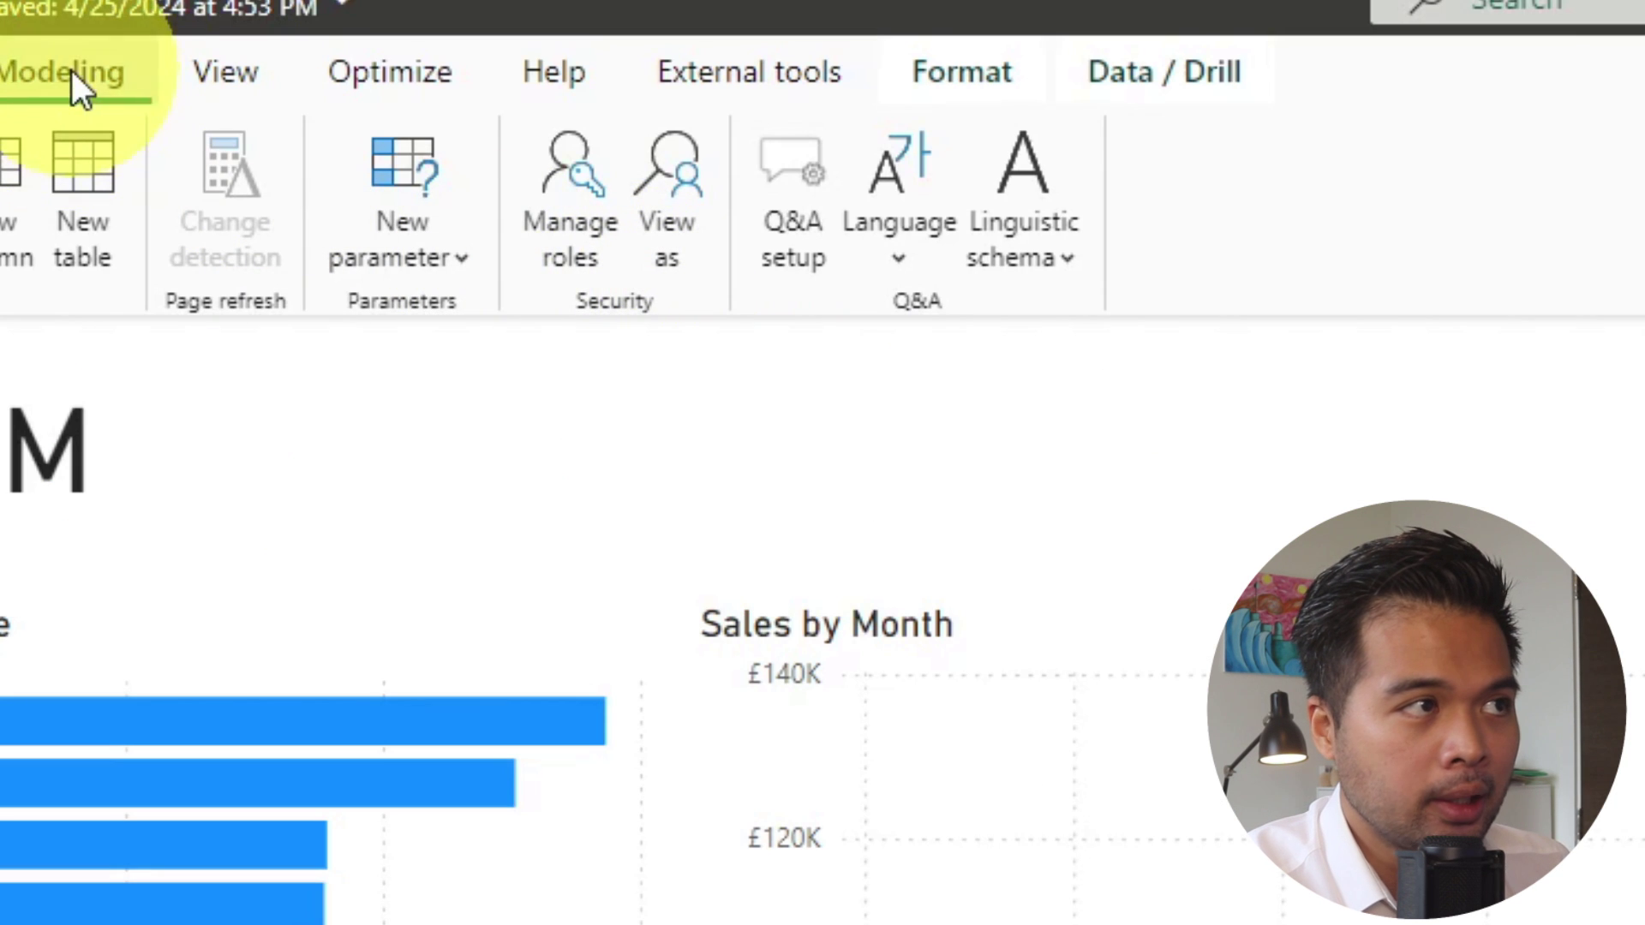
Create a security role named USA in the role management dialog
{"action": "left_click", "coordinate": [589, 196]}
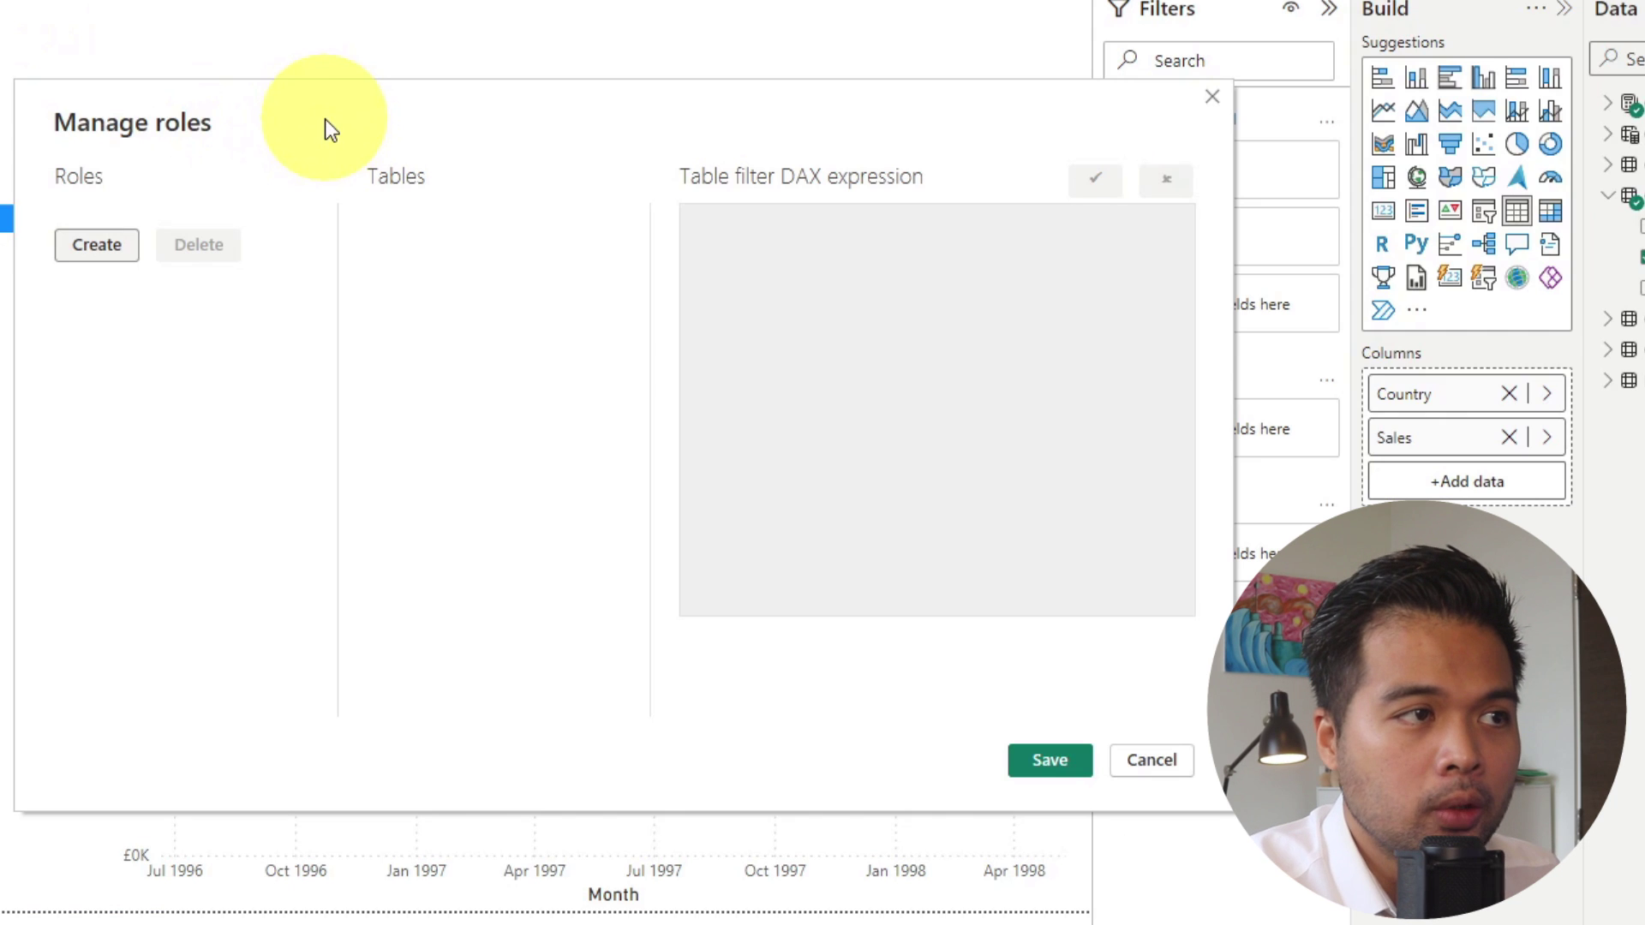
{"action": "left_click", "coordinate": [116, 245]}
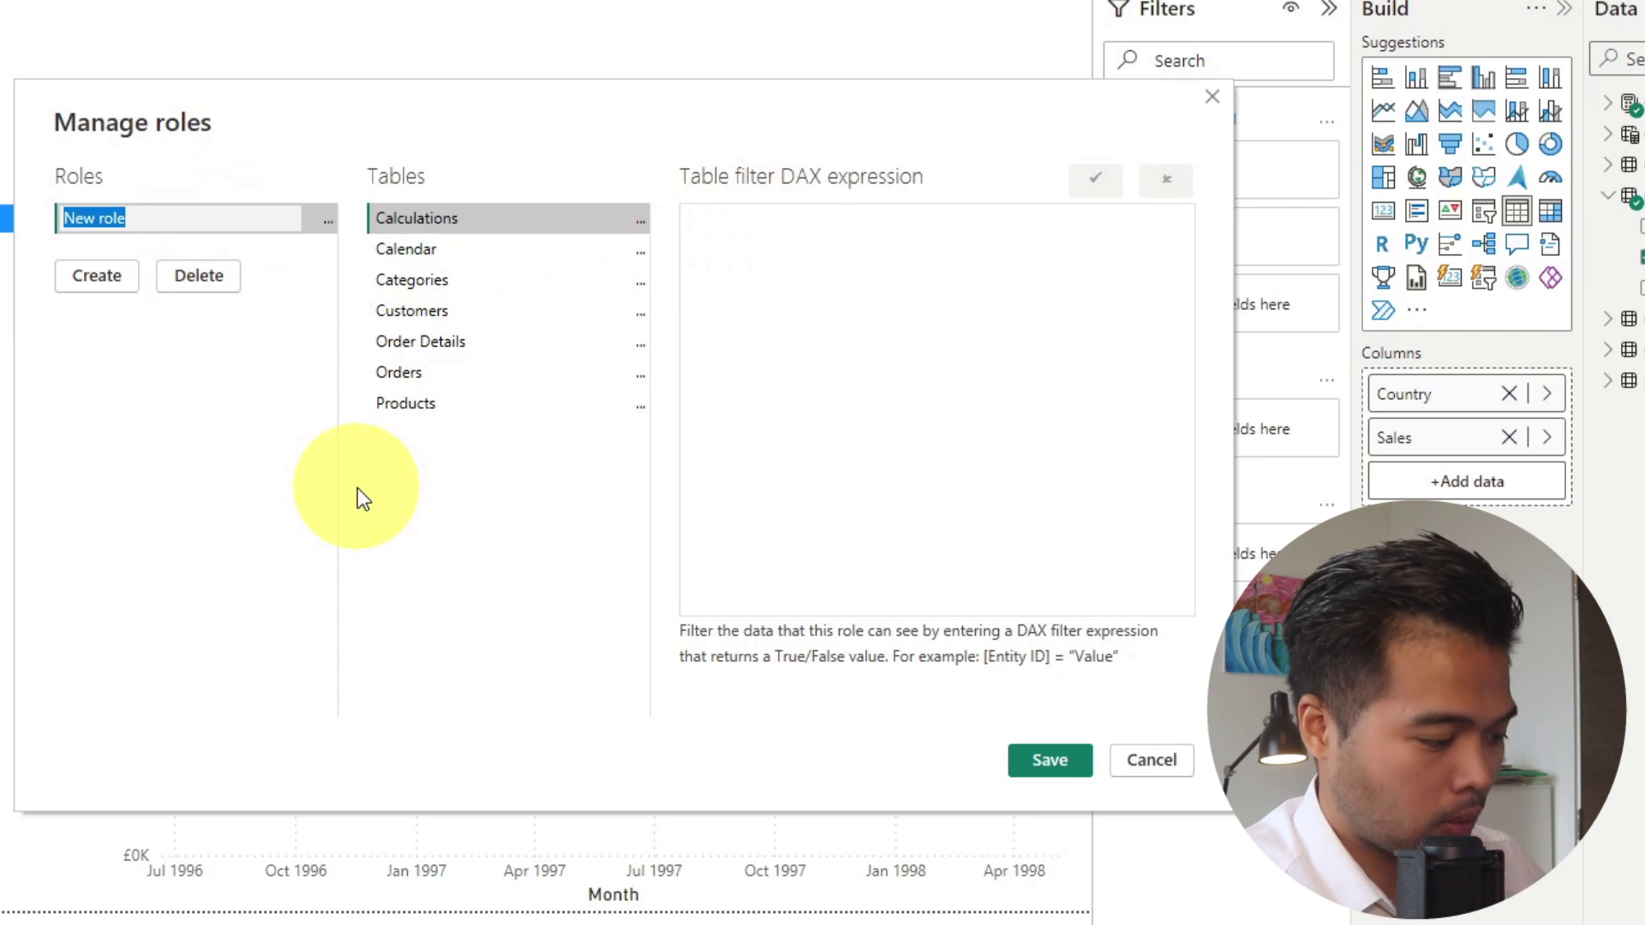
{"action": "type", "text": "US"}
{"action": "key", "text": "BackSpace"}
{"action": "type", "text": "SA"}
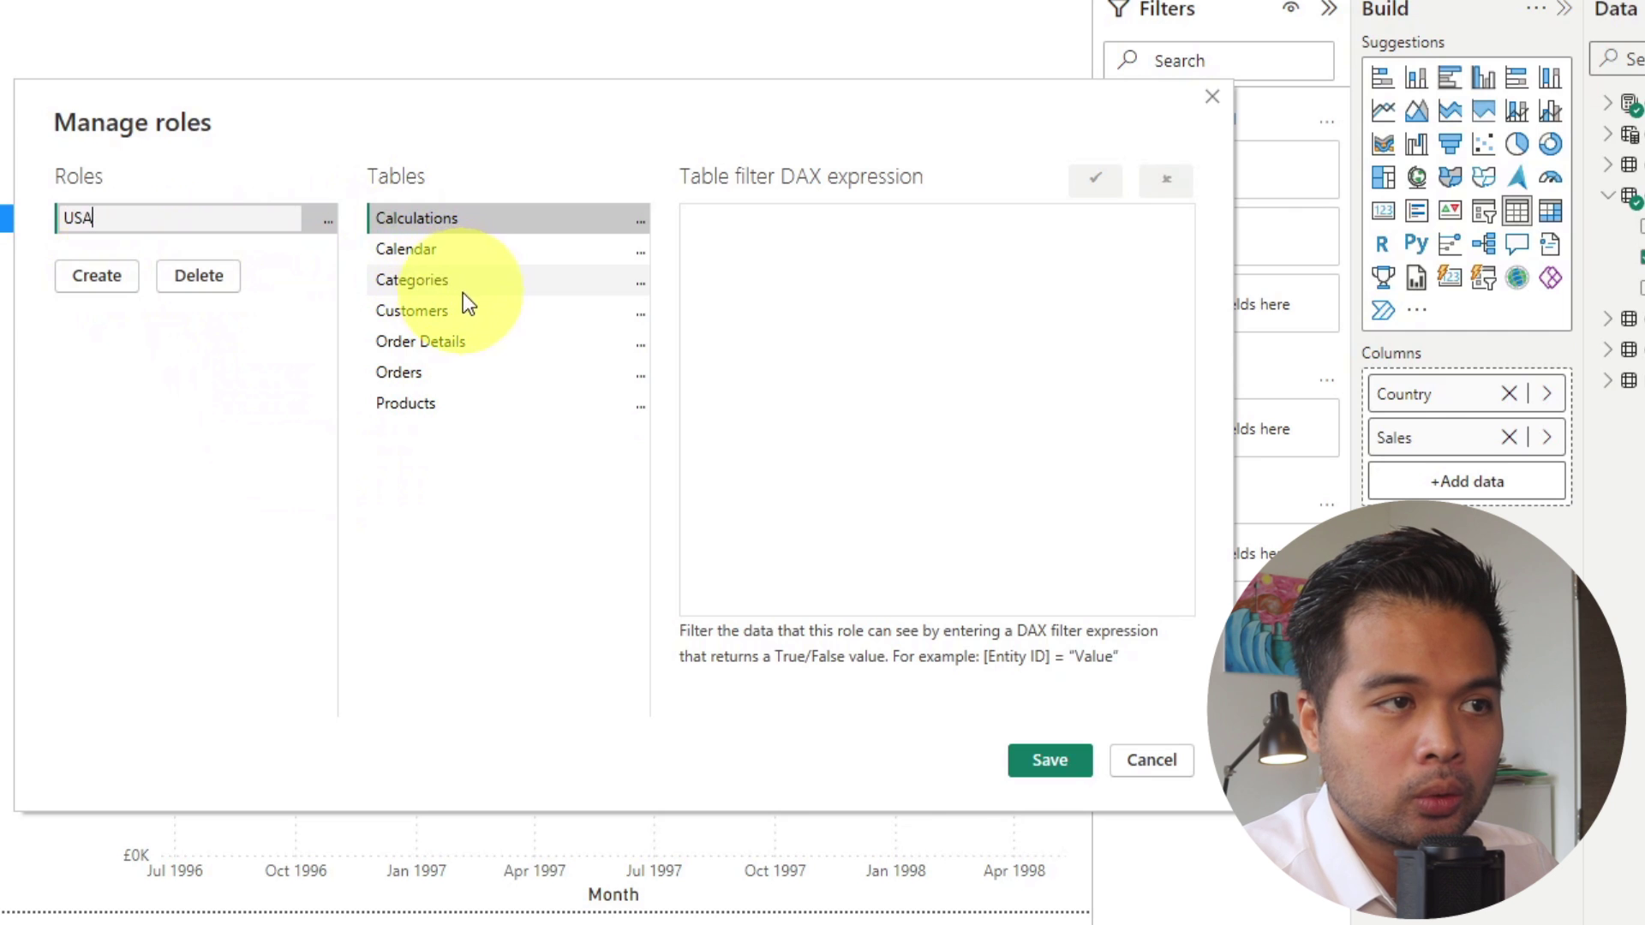
Add a Country filter on the Customers table for the USA role with the expression [Country] = "USA", and validate it
{"action": "left_click", "coordinate": [463, 317]}
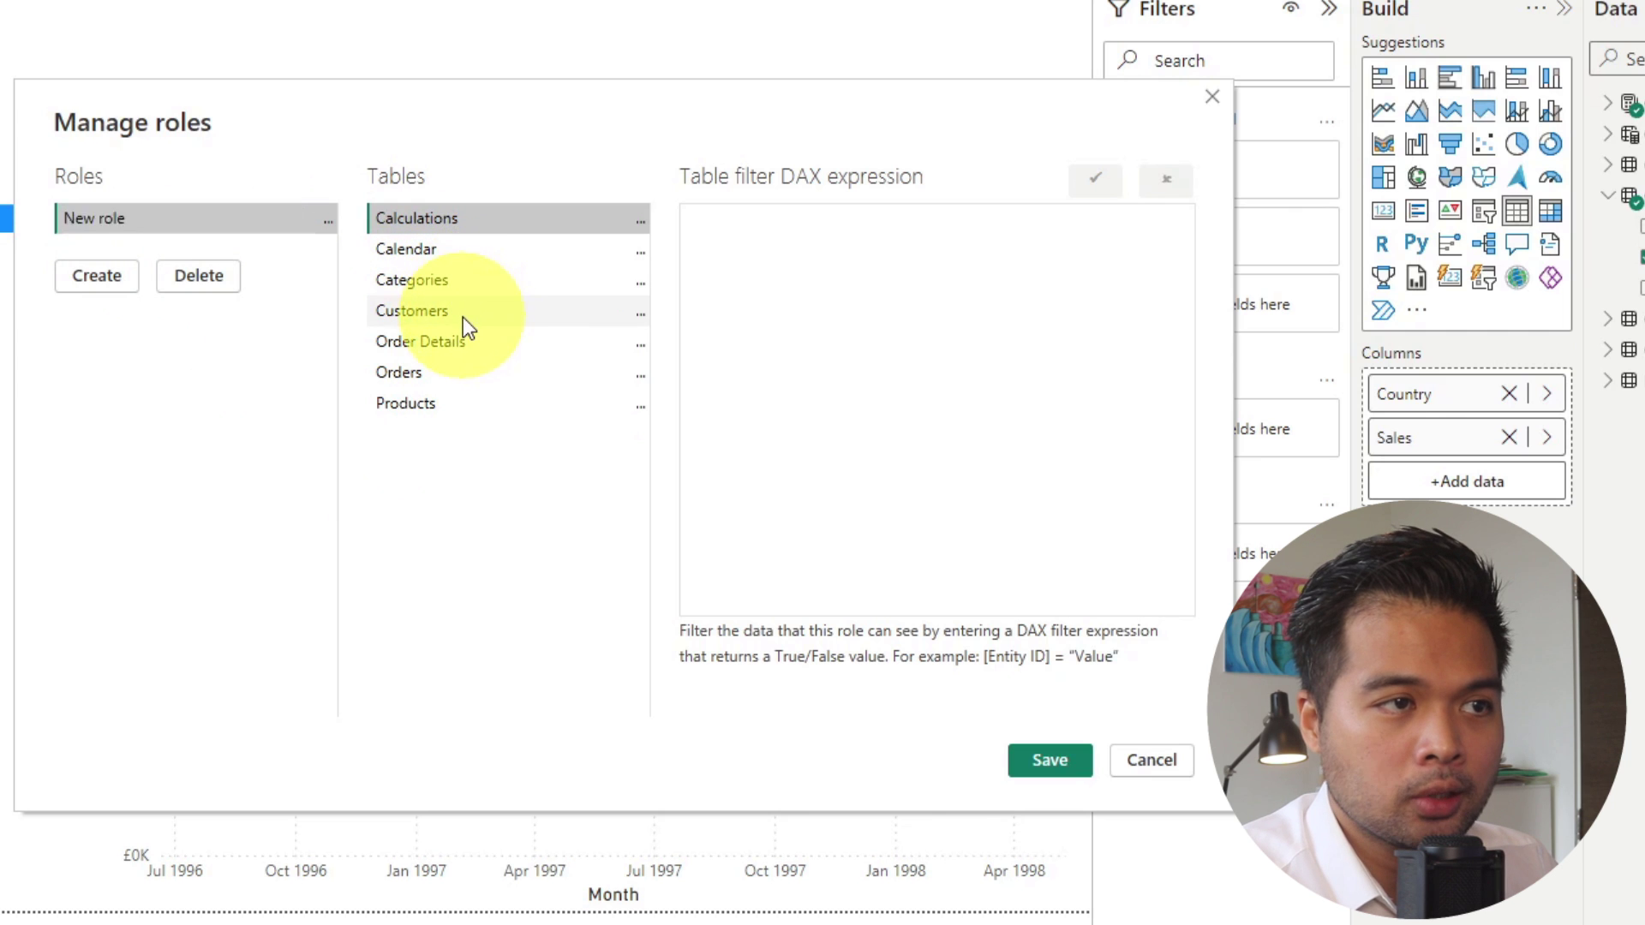
{"action": "left_click", "coordinate": [640, 317]}
{"action": "mouse_move", "coordinate": [686, 331]}
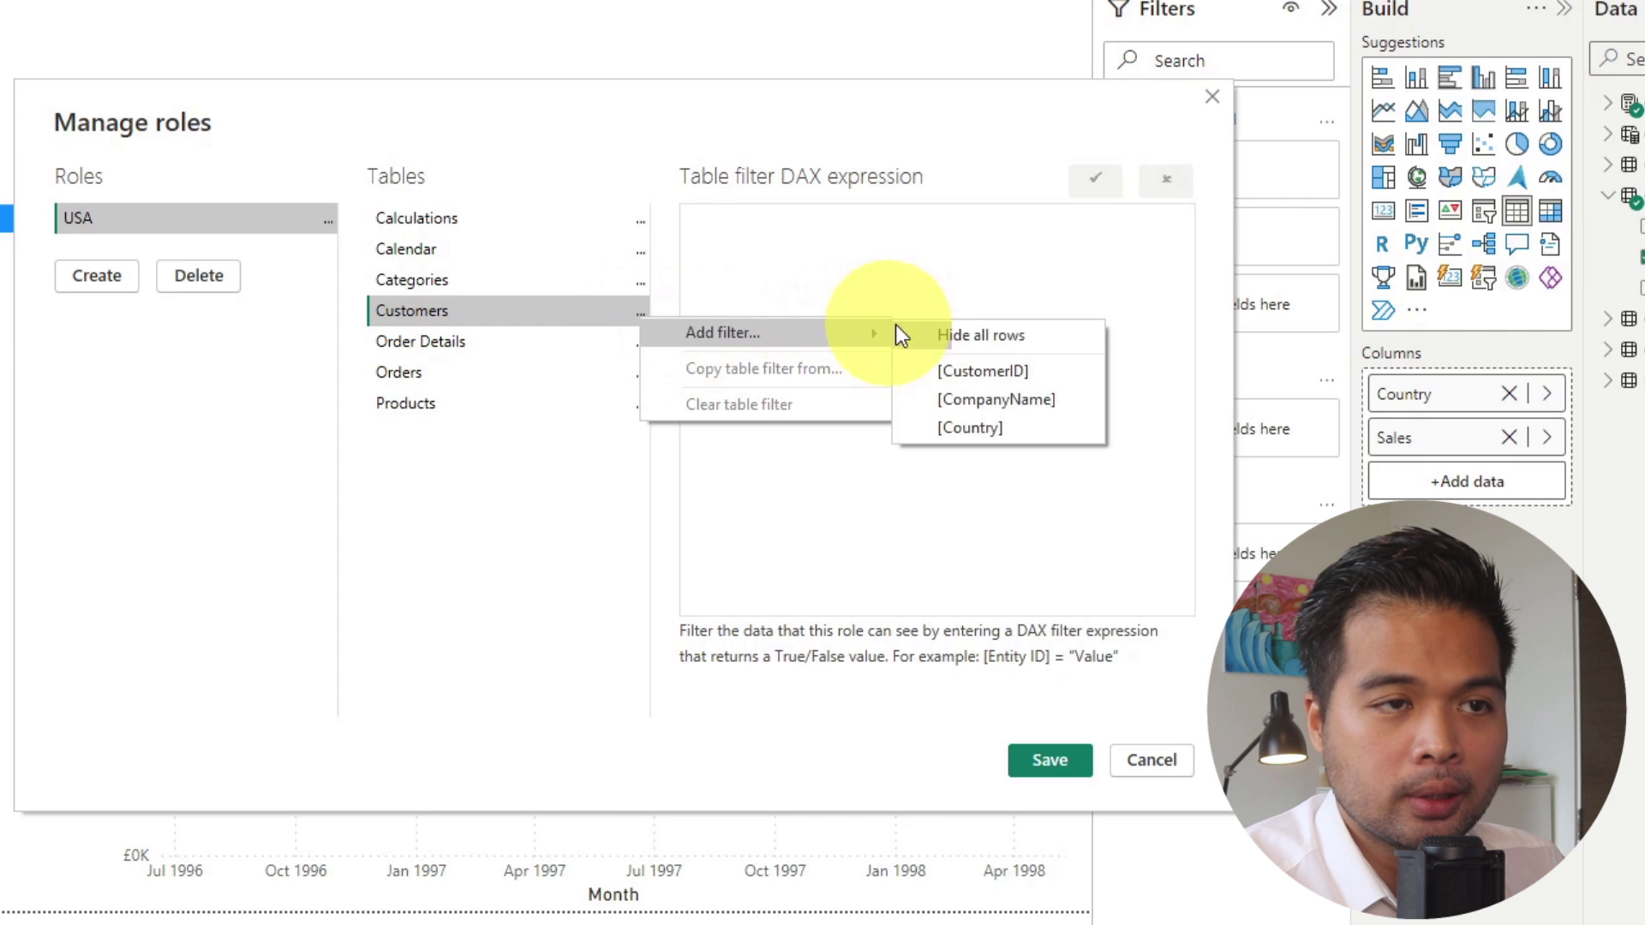
{"action": "left_click", "coordinate": [985, 426]}
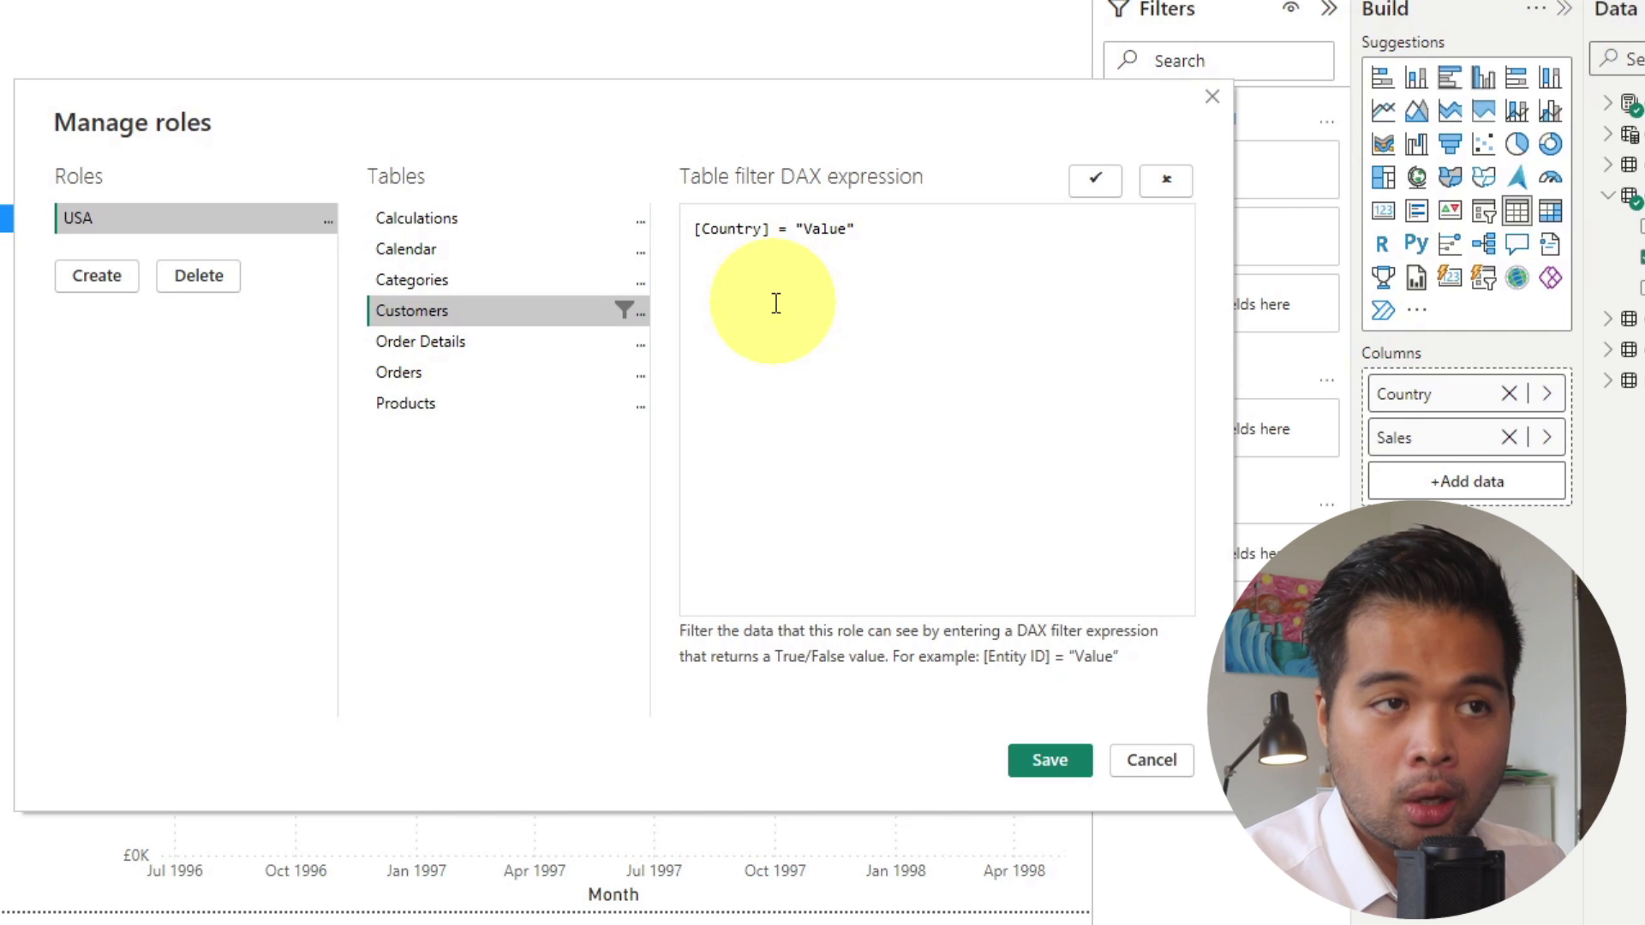
{"action": "double_click", "coordinate": [824, 229]}
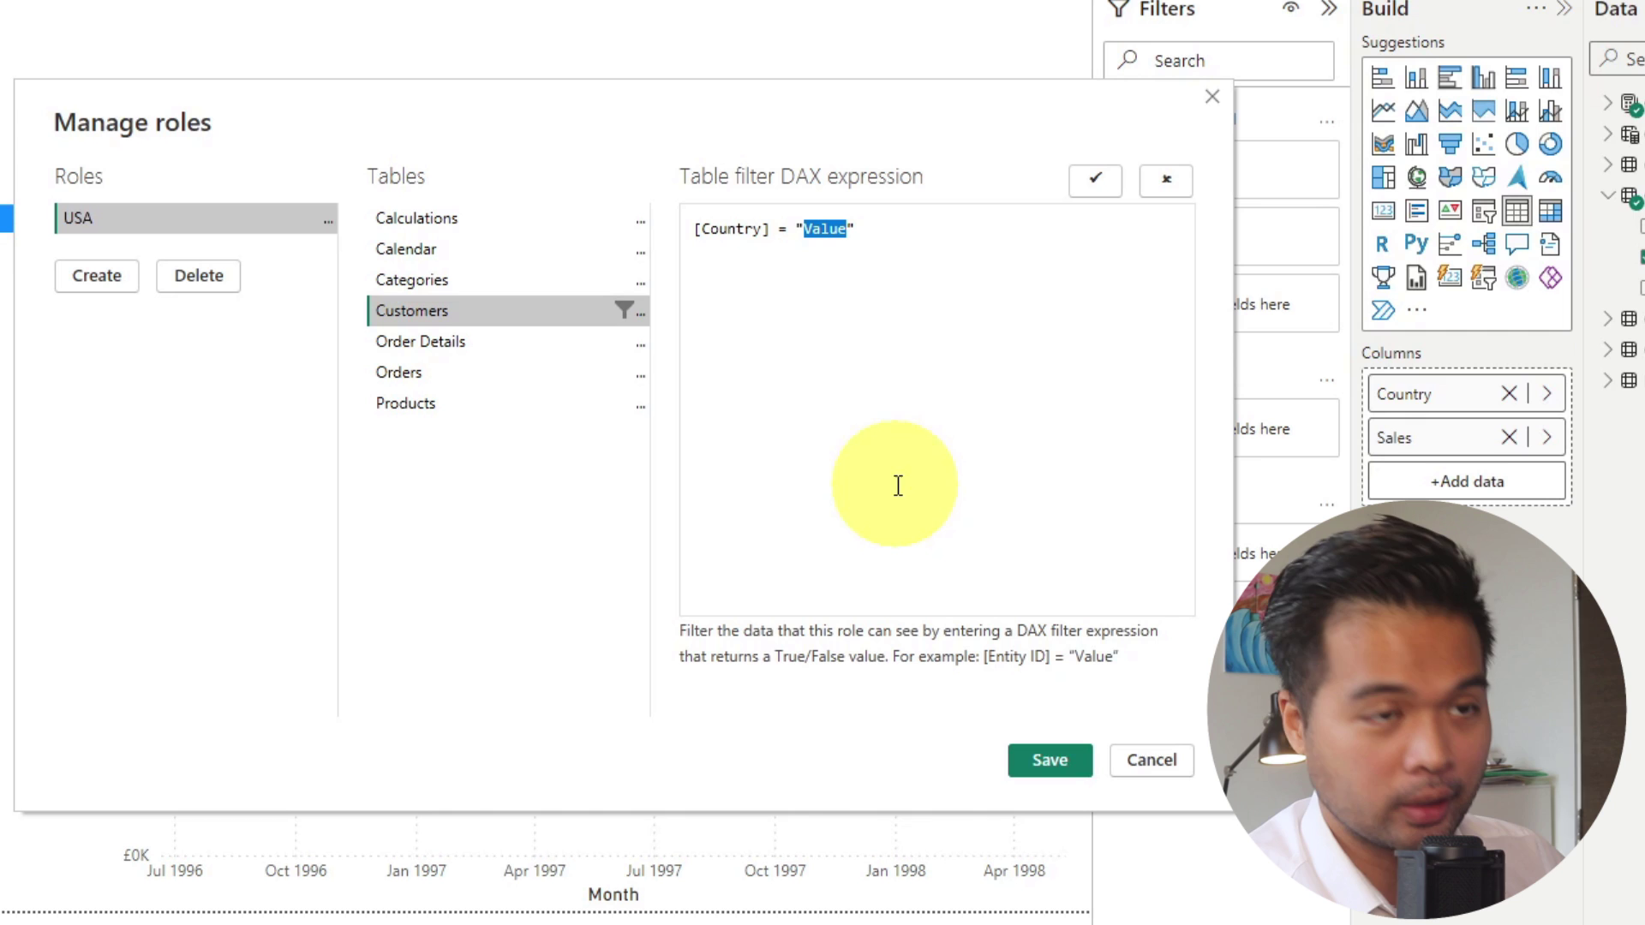
{"action": "type", "text": "USA"}
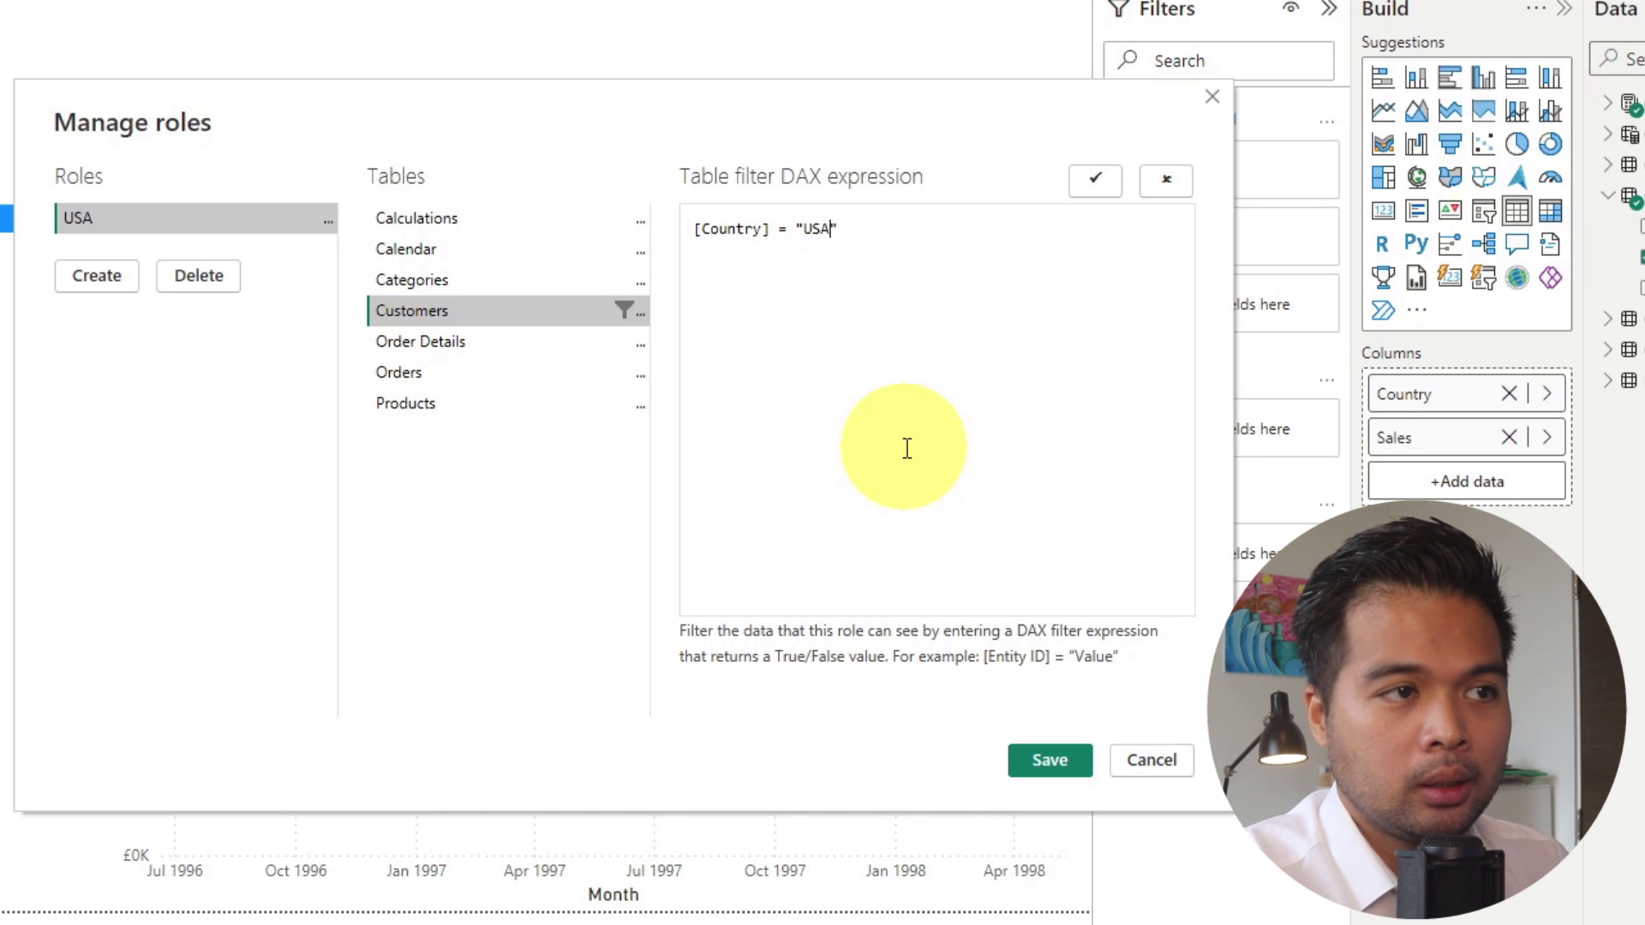
{"action": "left_click", "coordinate": [1103, 190]}
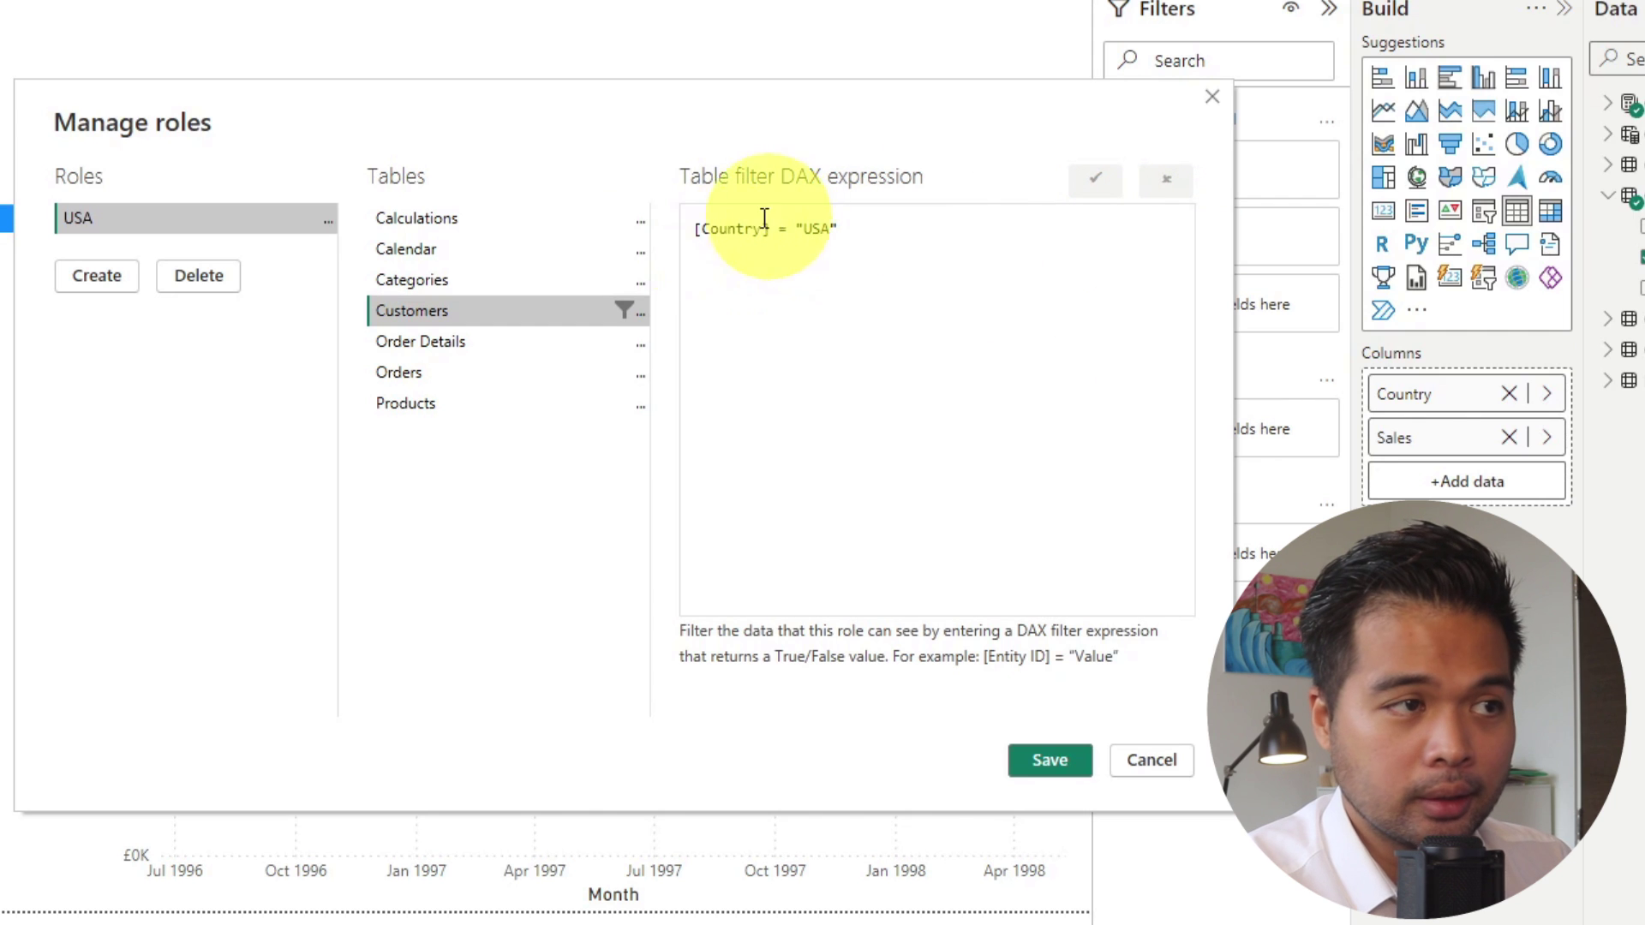
Create a second security role named Germany
{"action": "left_click_drag", "start_coordinate": [573, 95], "coordinate": [580, 62]}
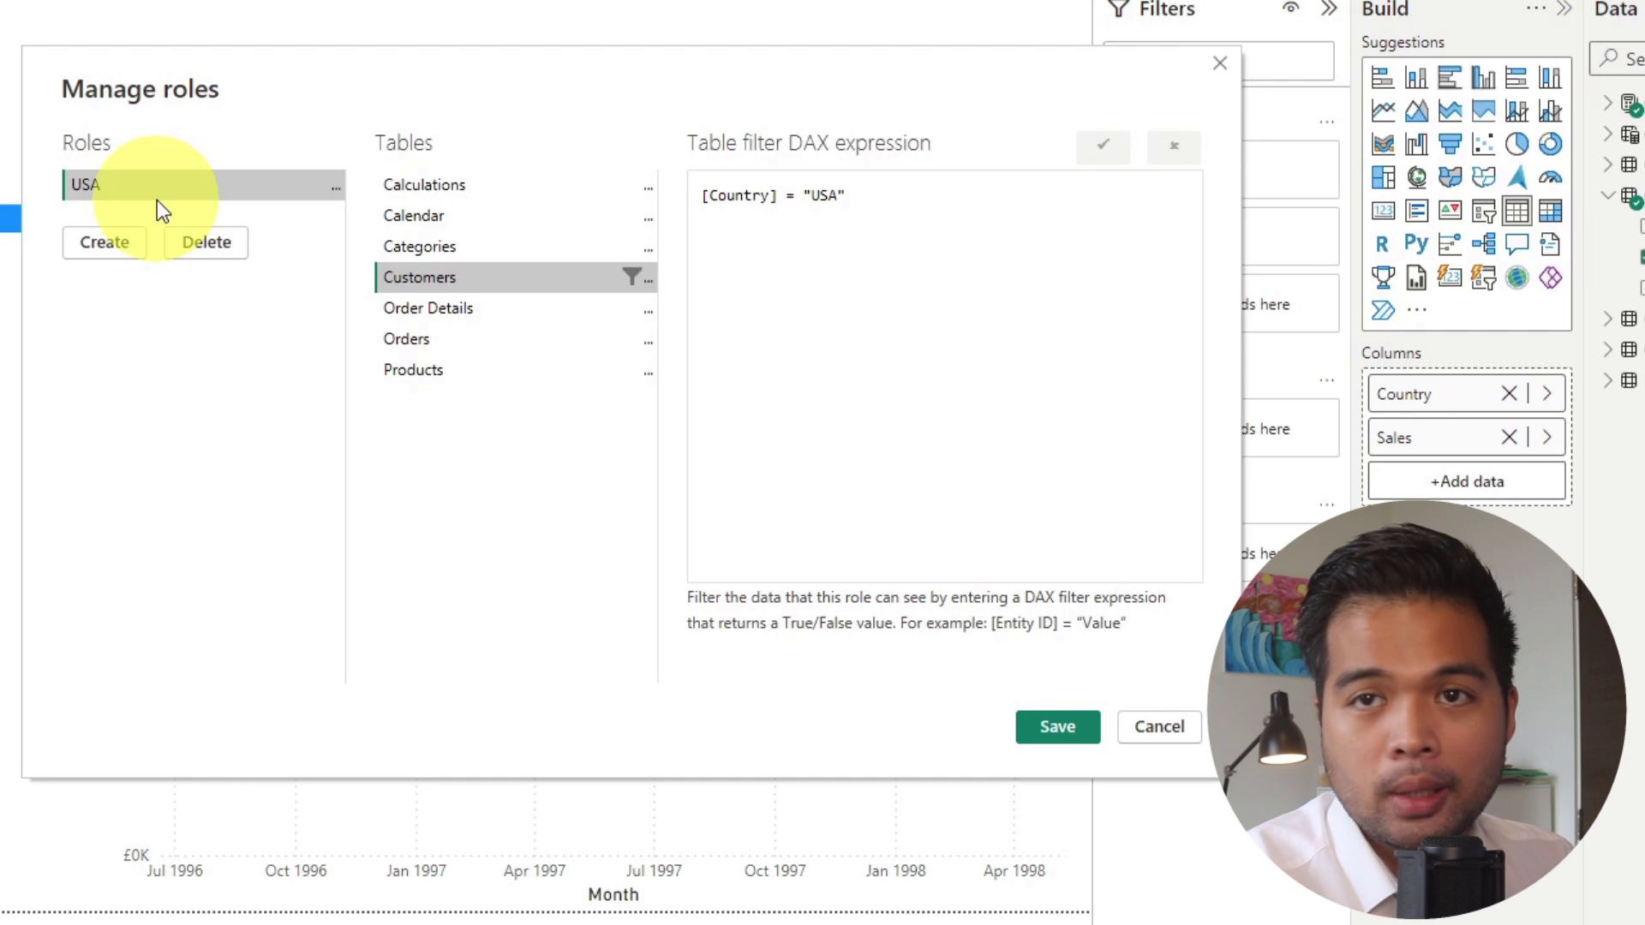
{"action": "left_click", "coordinate": [109, 242]}
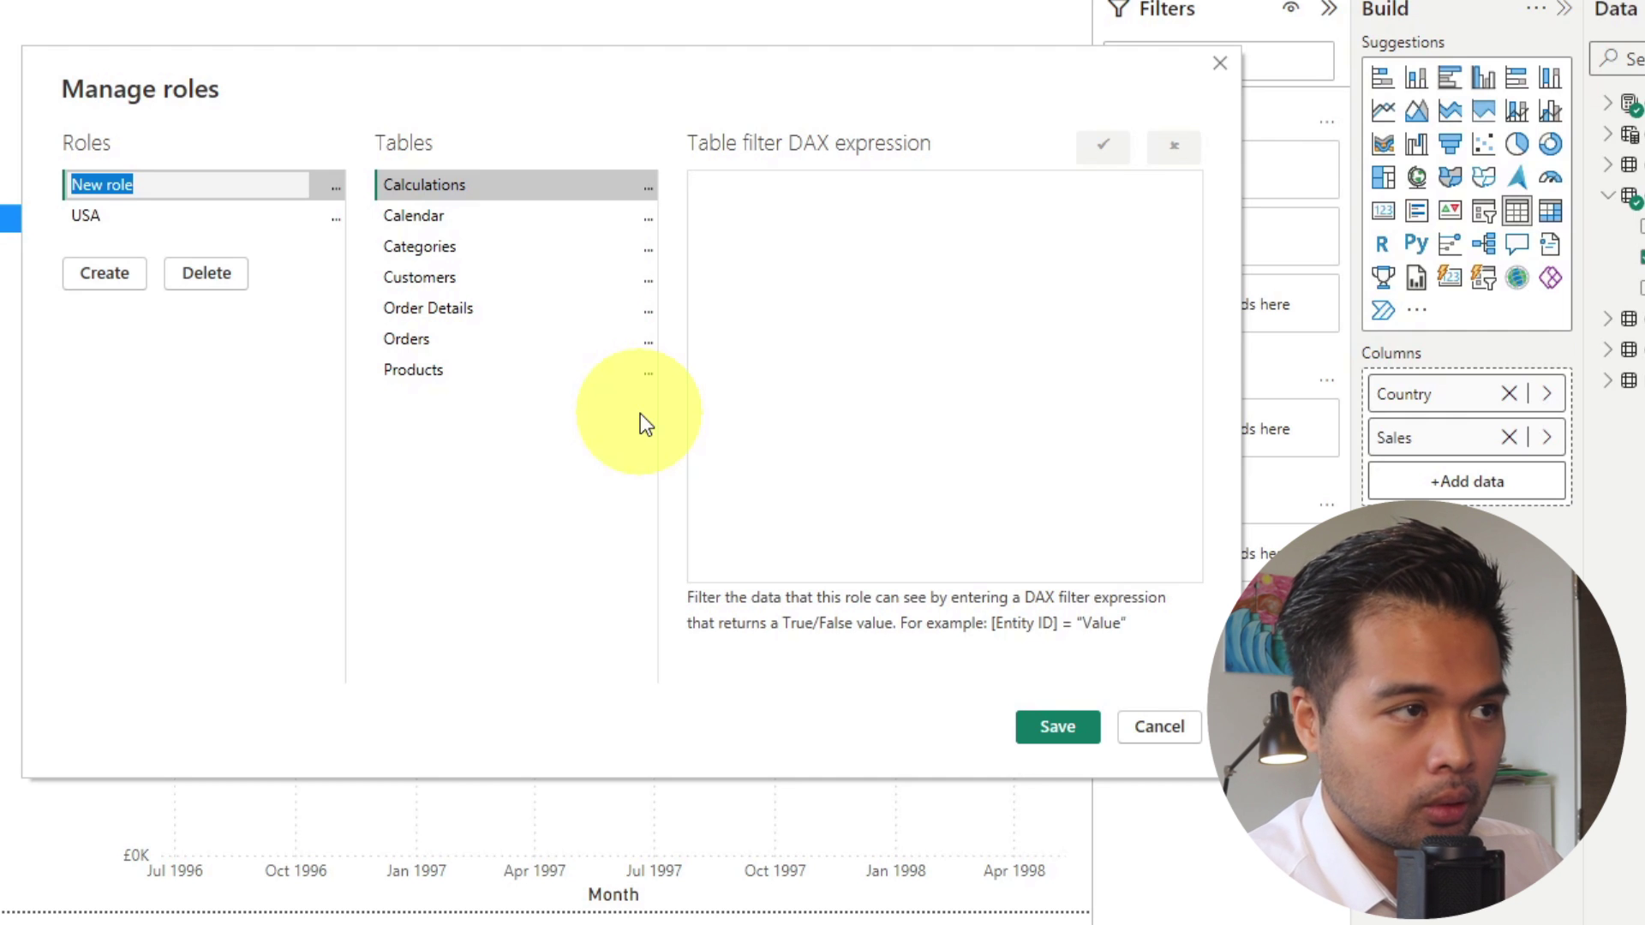
{"action": "type", "text": "Germany"}
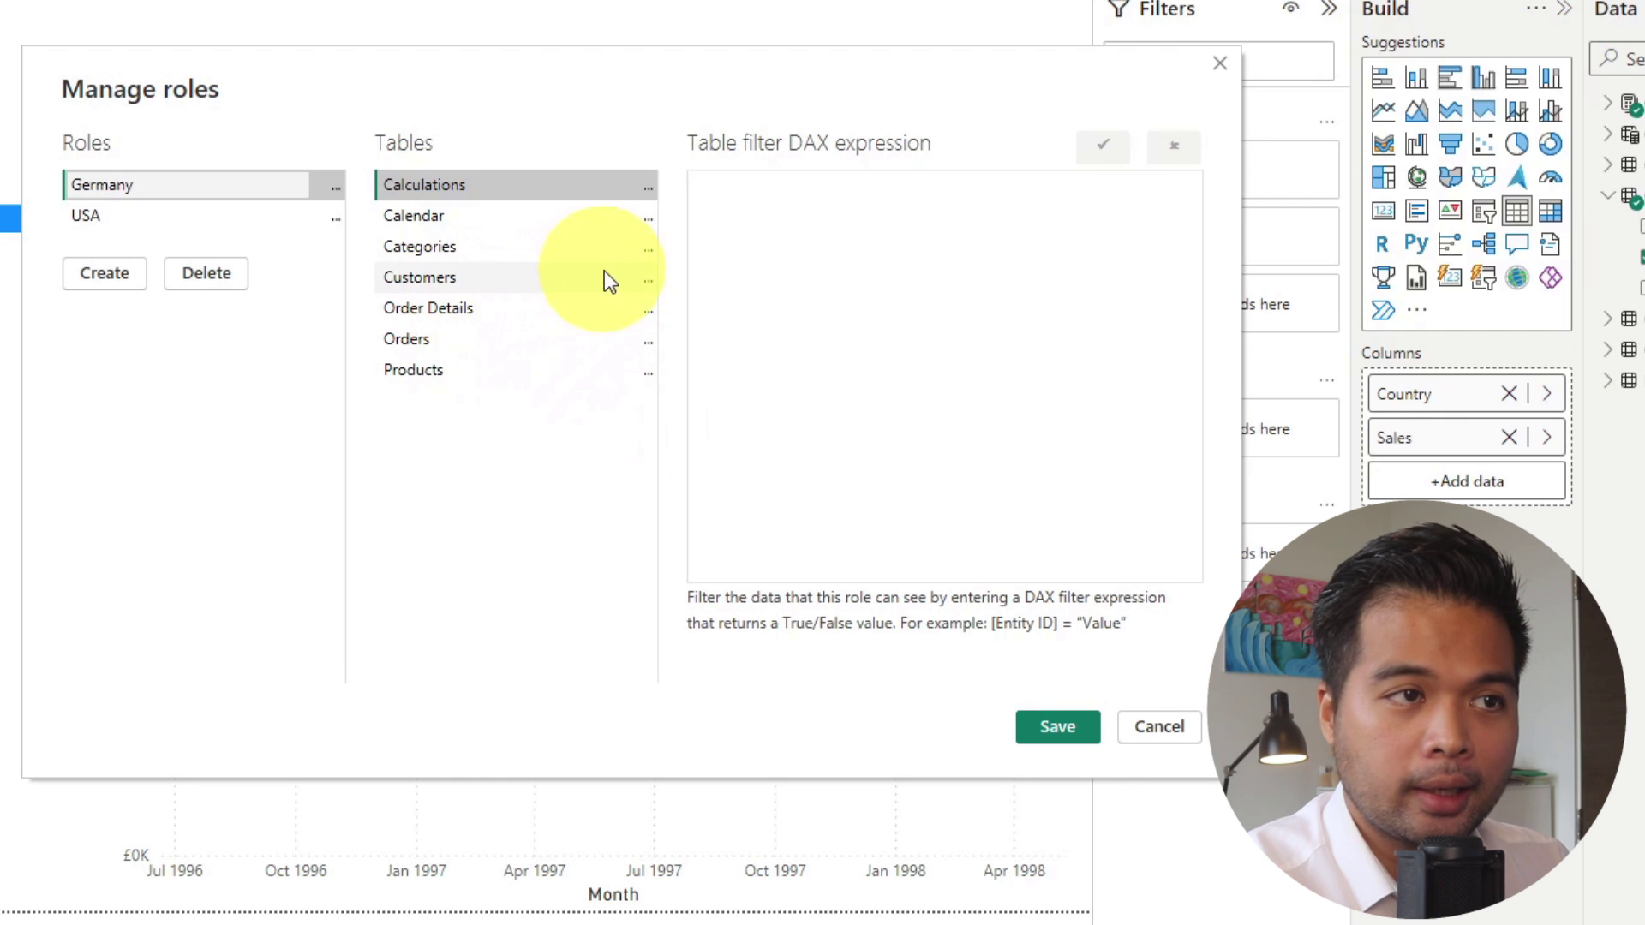
Add the Customers table filter [Country] = "Germany" to the Germany role, validate it and save the roles
{"action": "left_click", "coordinate": [647, 281]}
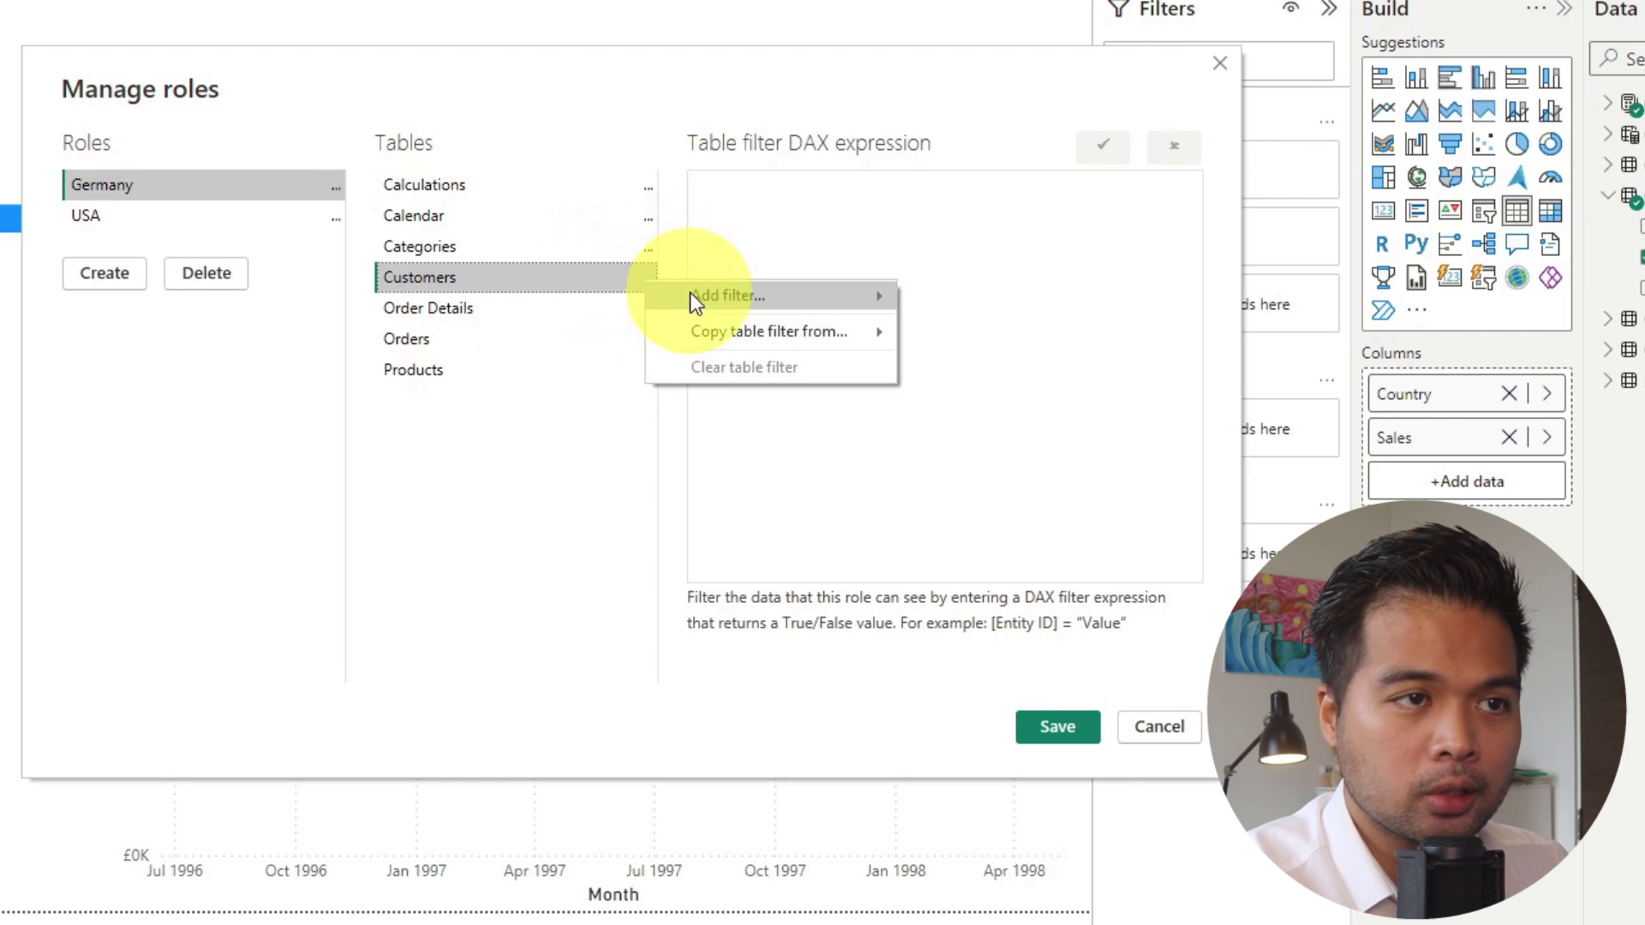
{"action": "mouse_move", "coordinate": [753, 301]}
{"action": "left_click", "coordinate": [1008, 391]}
{"action": "double_click", "coordinate": [831, 196]}
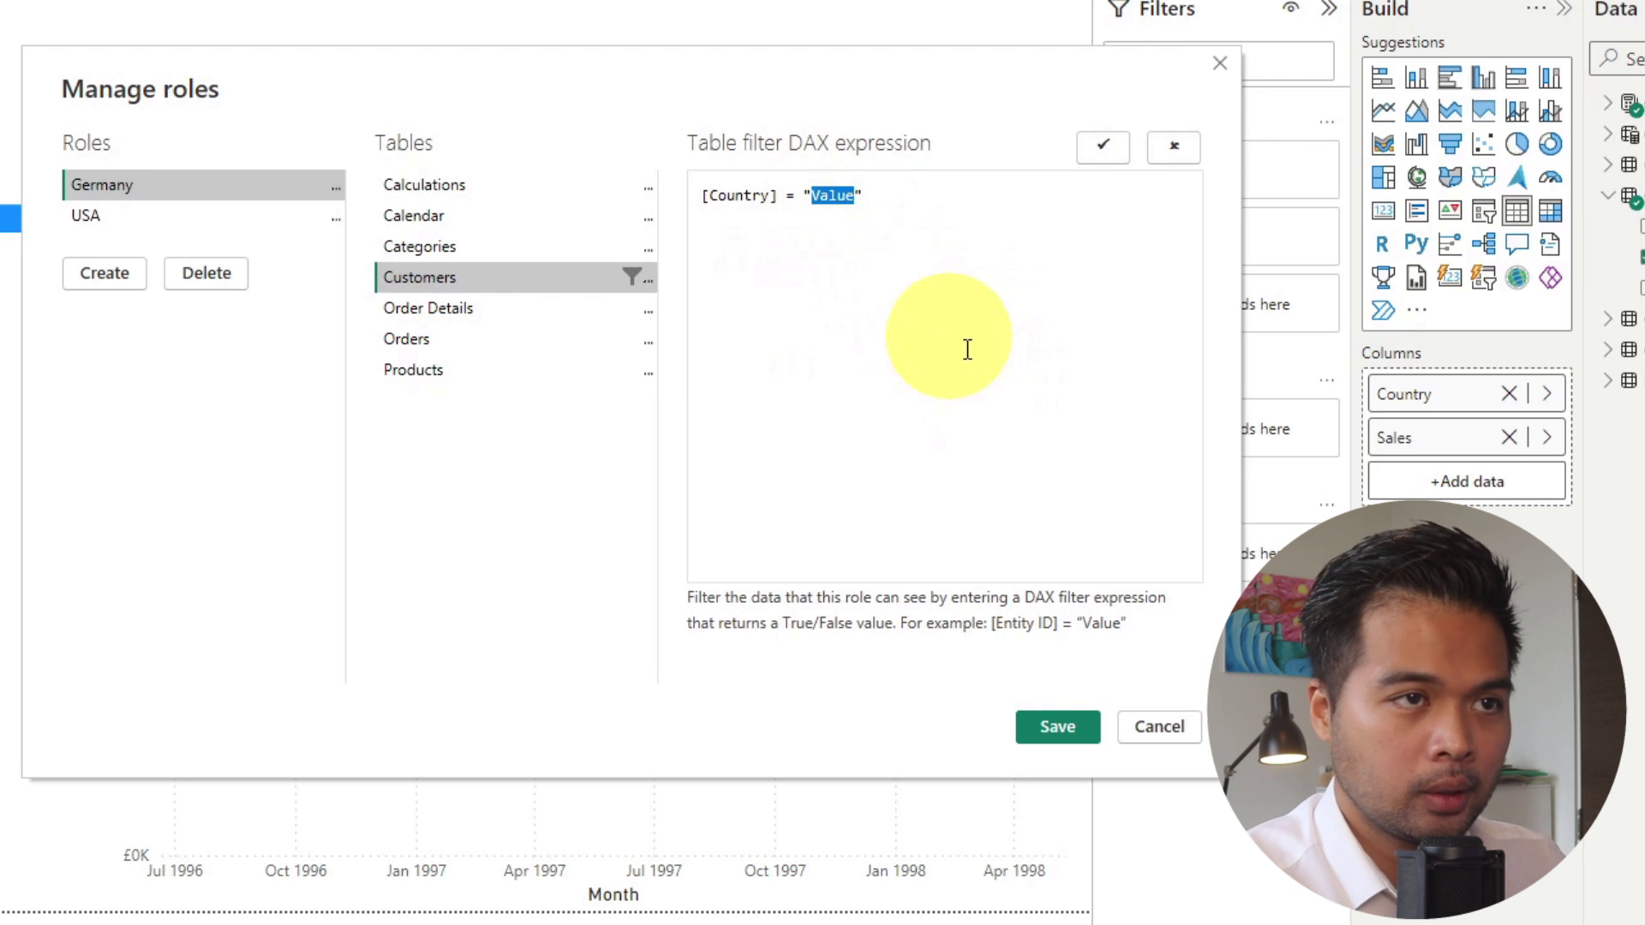
{"action": "type", "text": "Gr"}
{"action": "key", "text": "BackSpace"}
{"action": "type", "text": "ermany"}
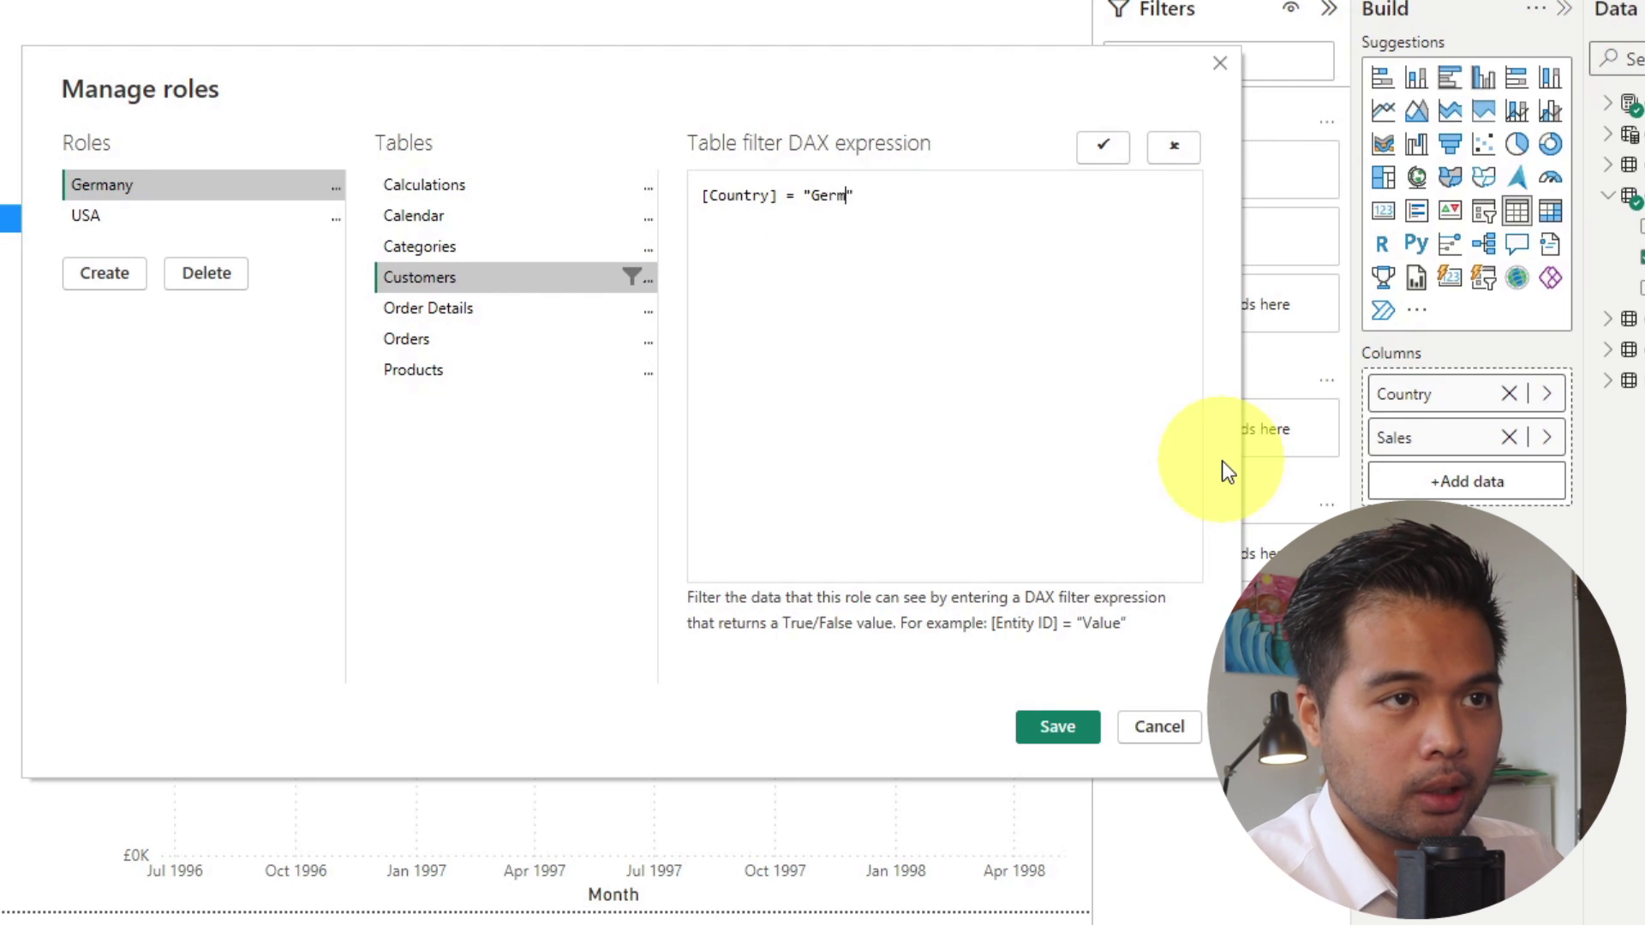
{"action": "left_click", "coordinate": [1104, 144]}
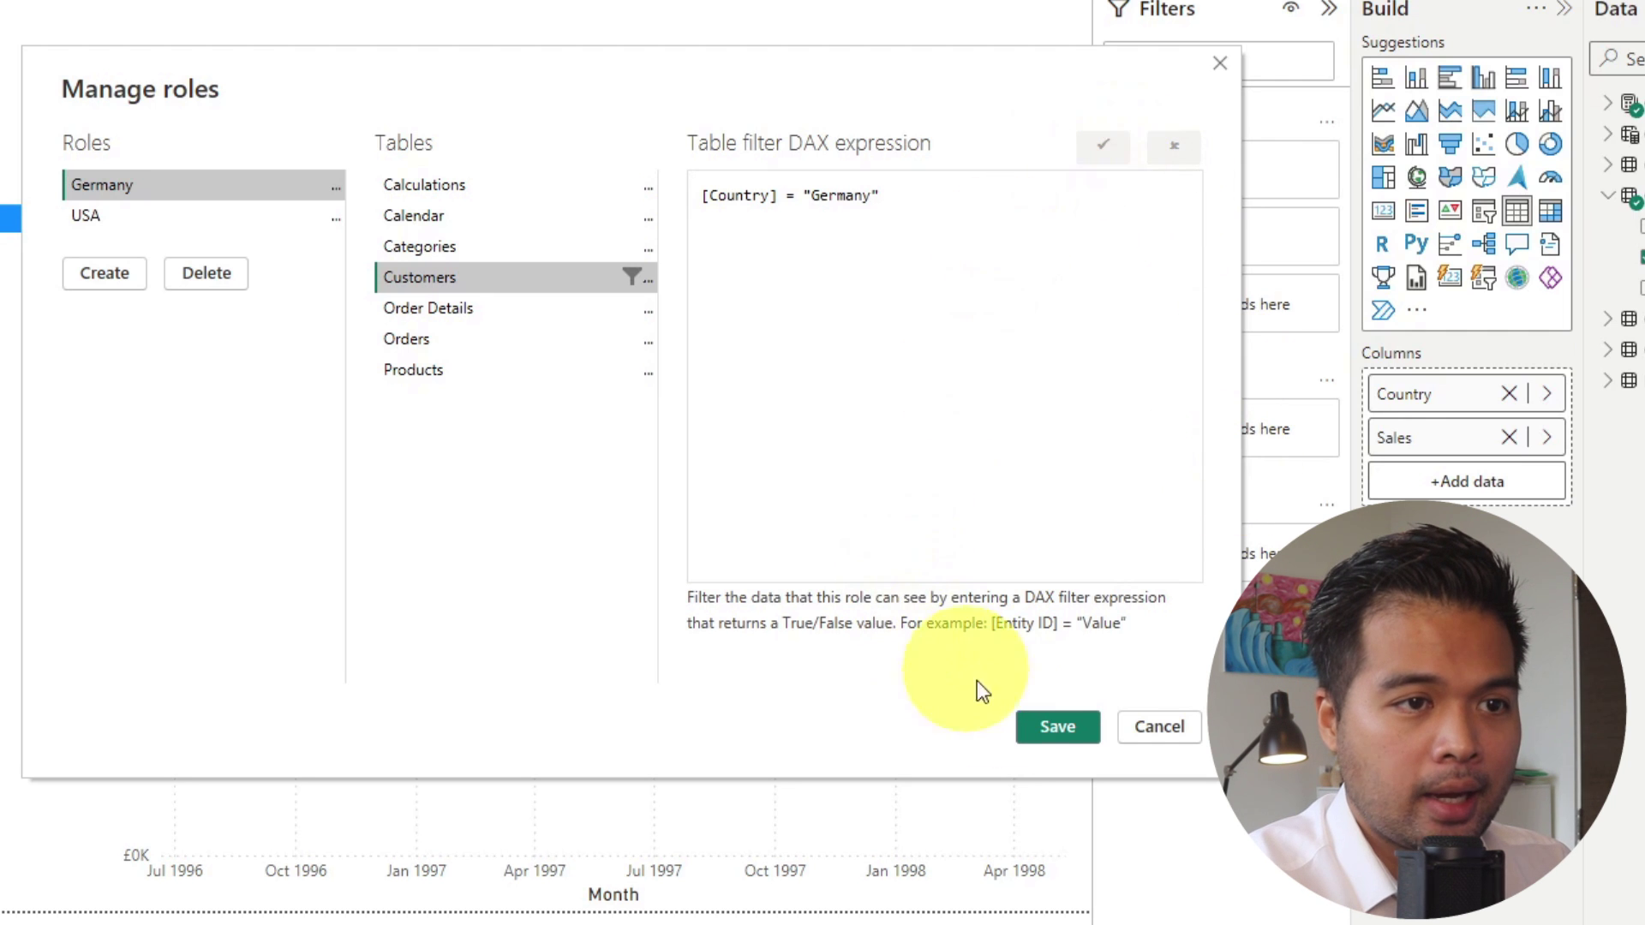
{"action": "left_click", "coordinate": [1056, 728]}
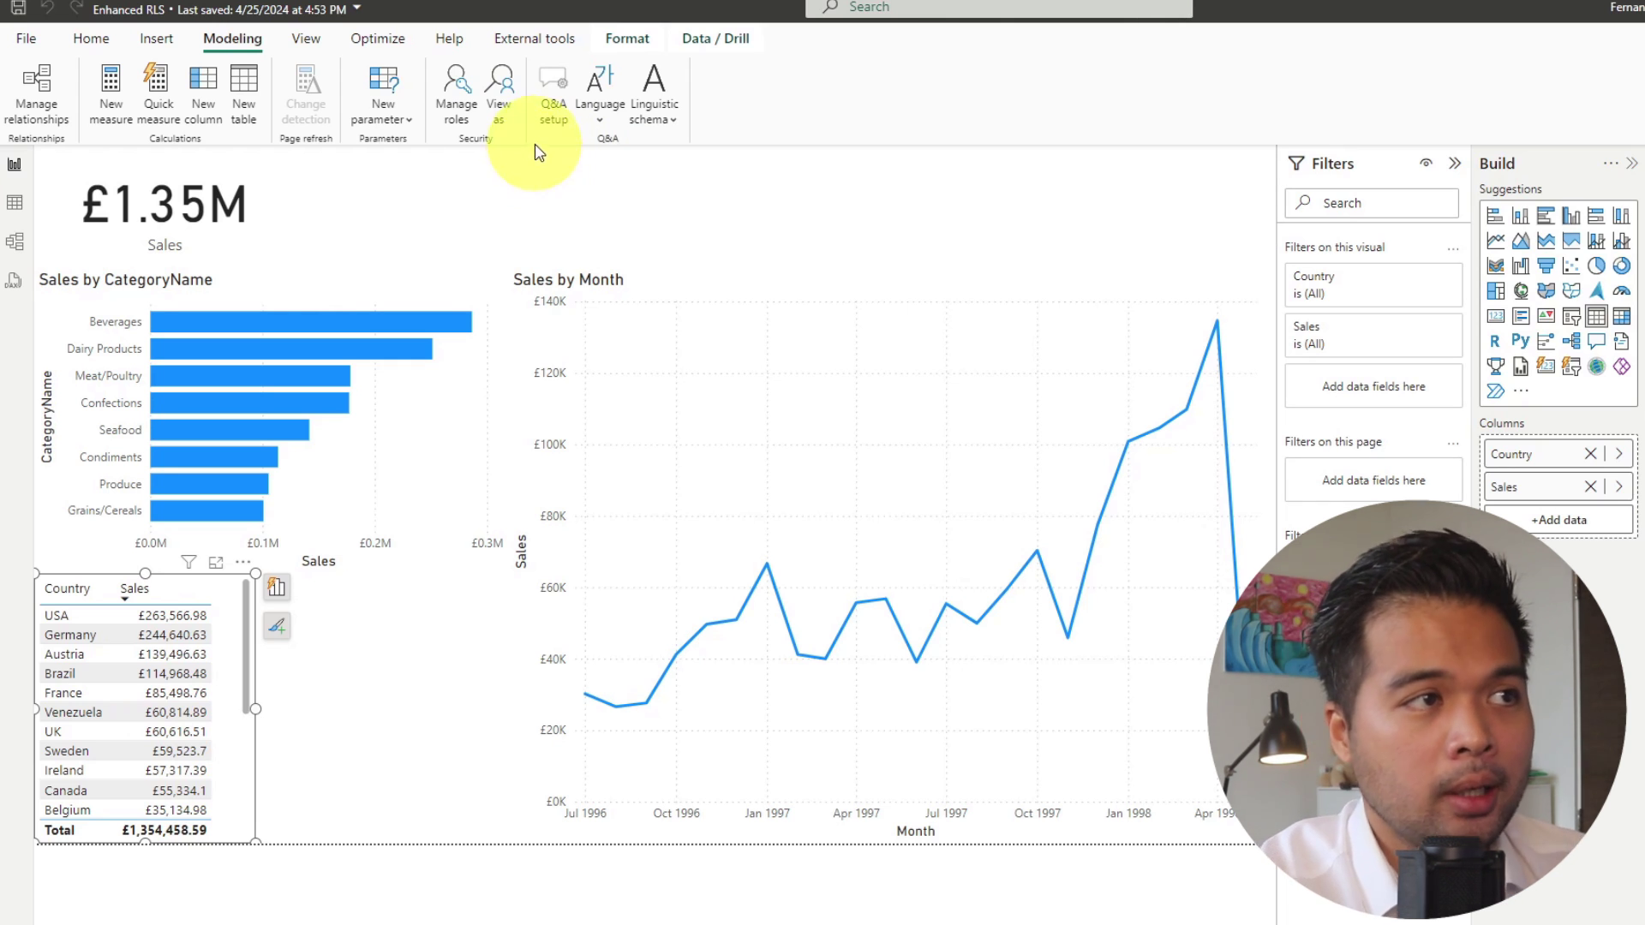
Preview the report as the USA role, and stop viewing as that role
{"action": "left_click", "coordinate": [516, 97]}
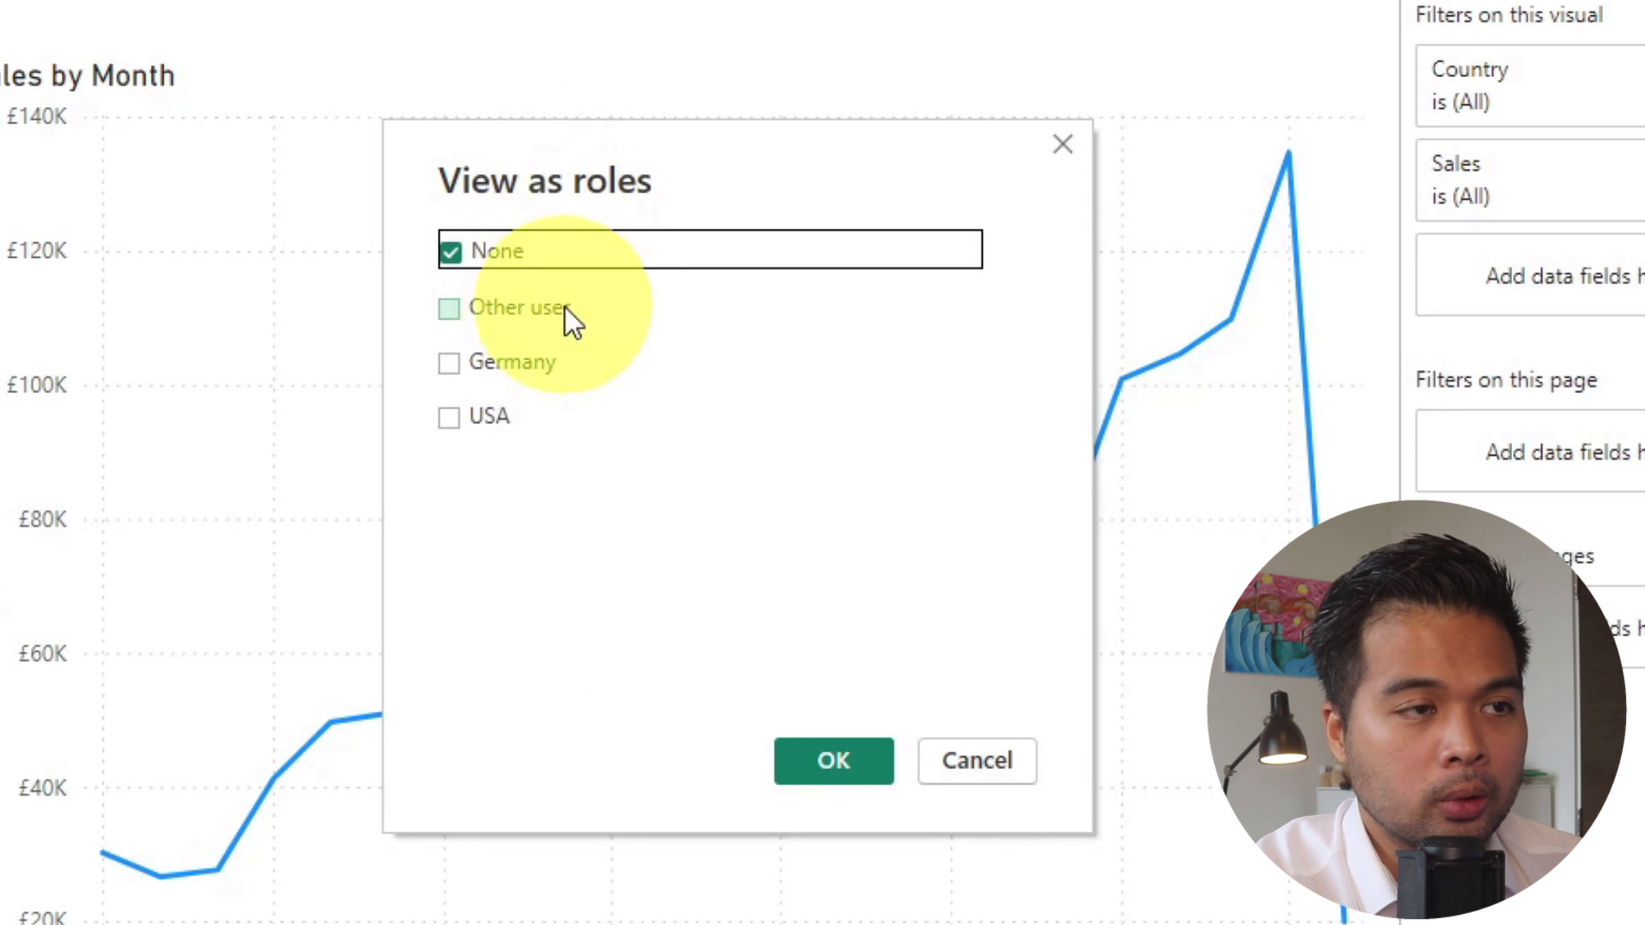
{"action": "left_click", "coordinate": [494, 422]}
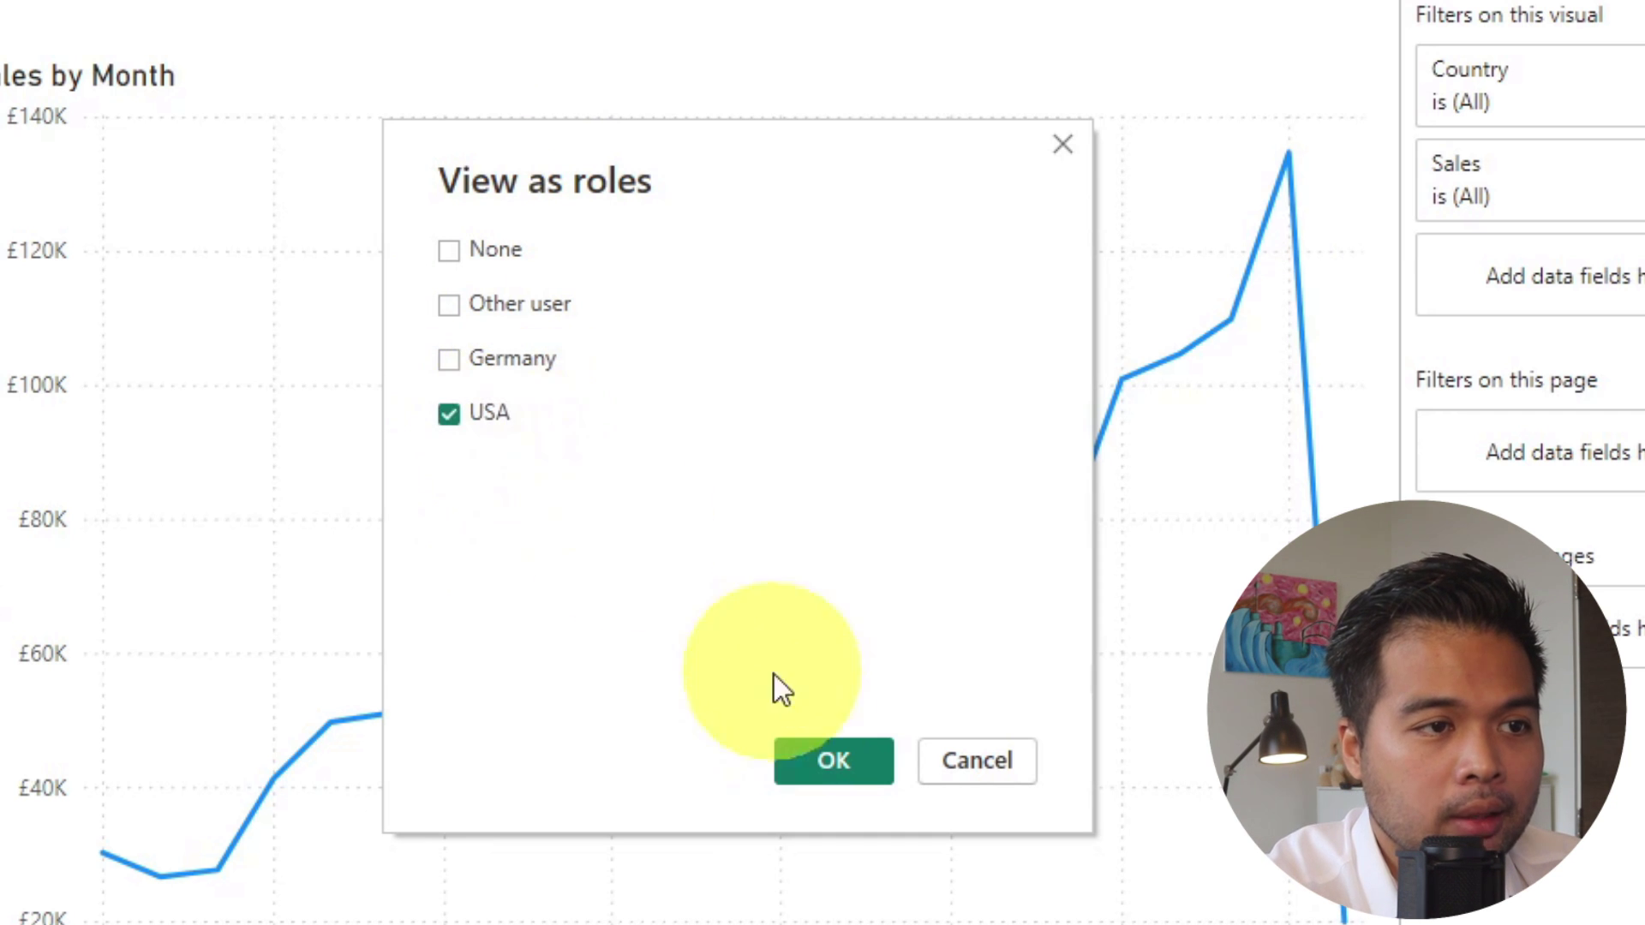
{"action": "left_click", "coordinate": [835, 760]}
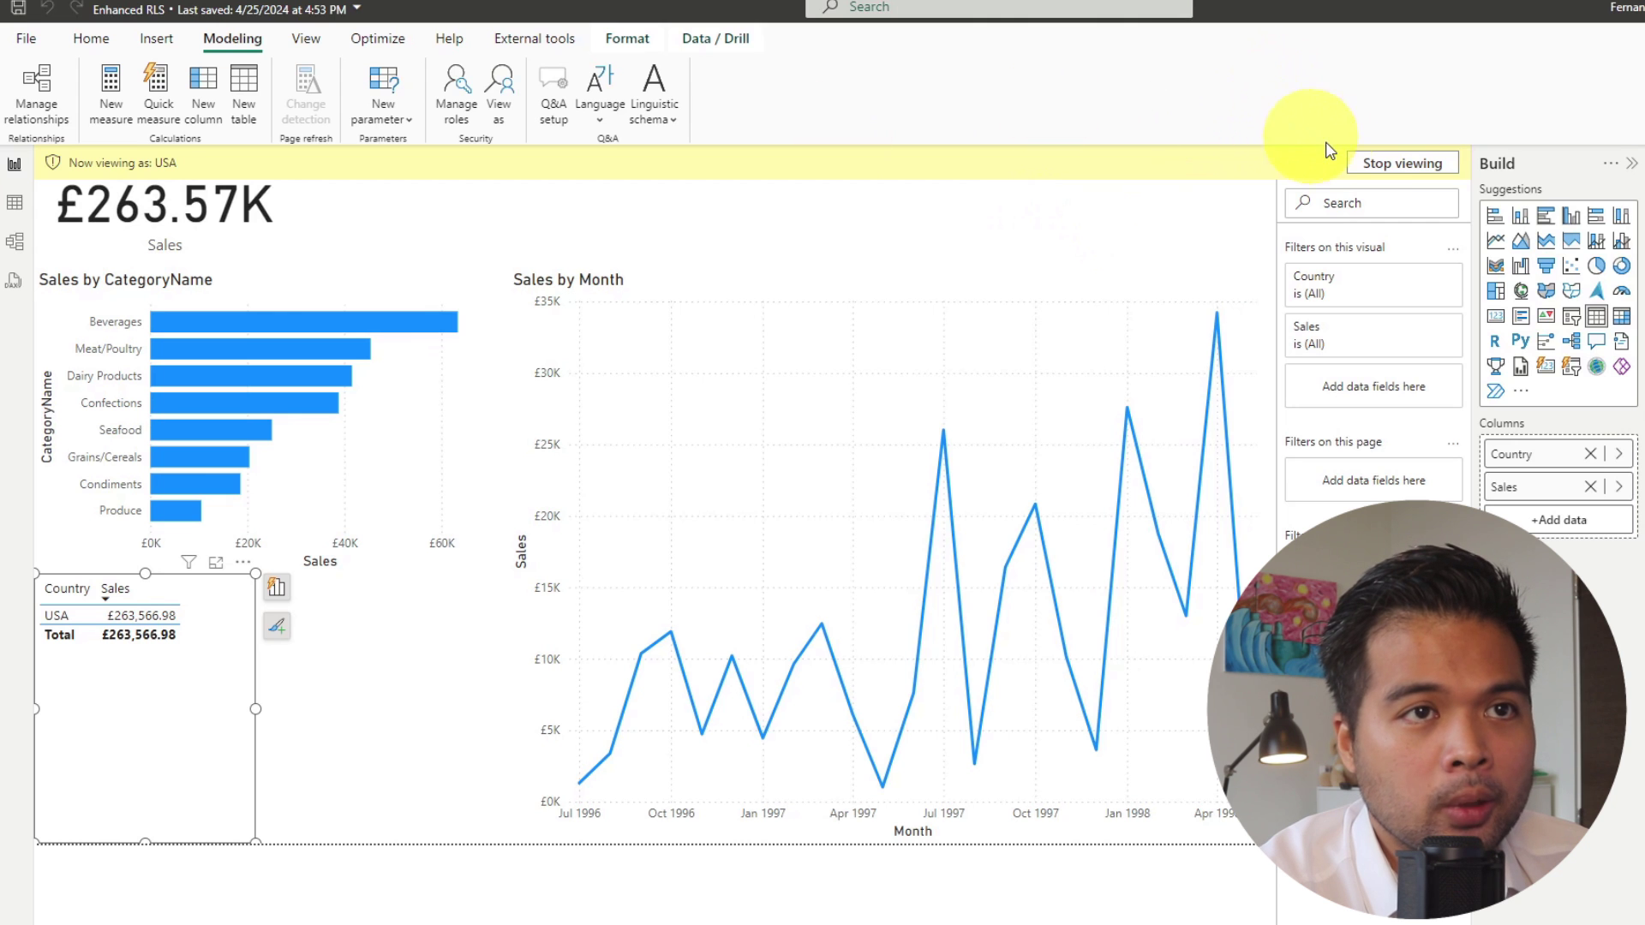
{"action": "left_click", "coordinate": [1380, 163]}
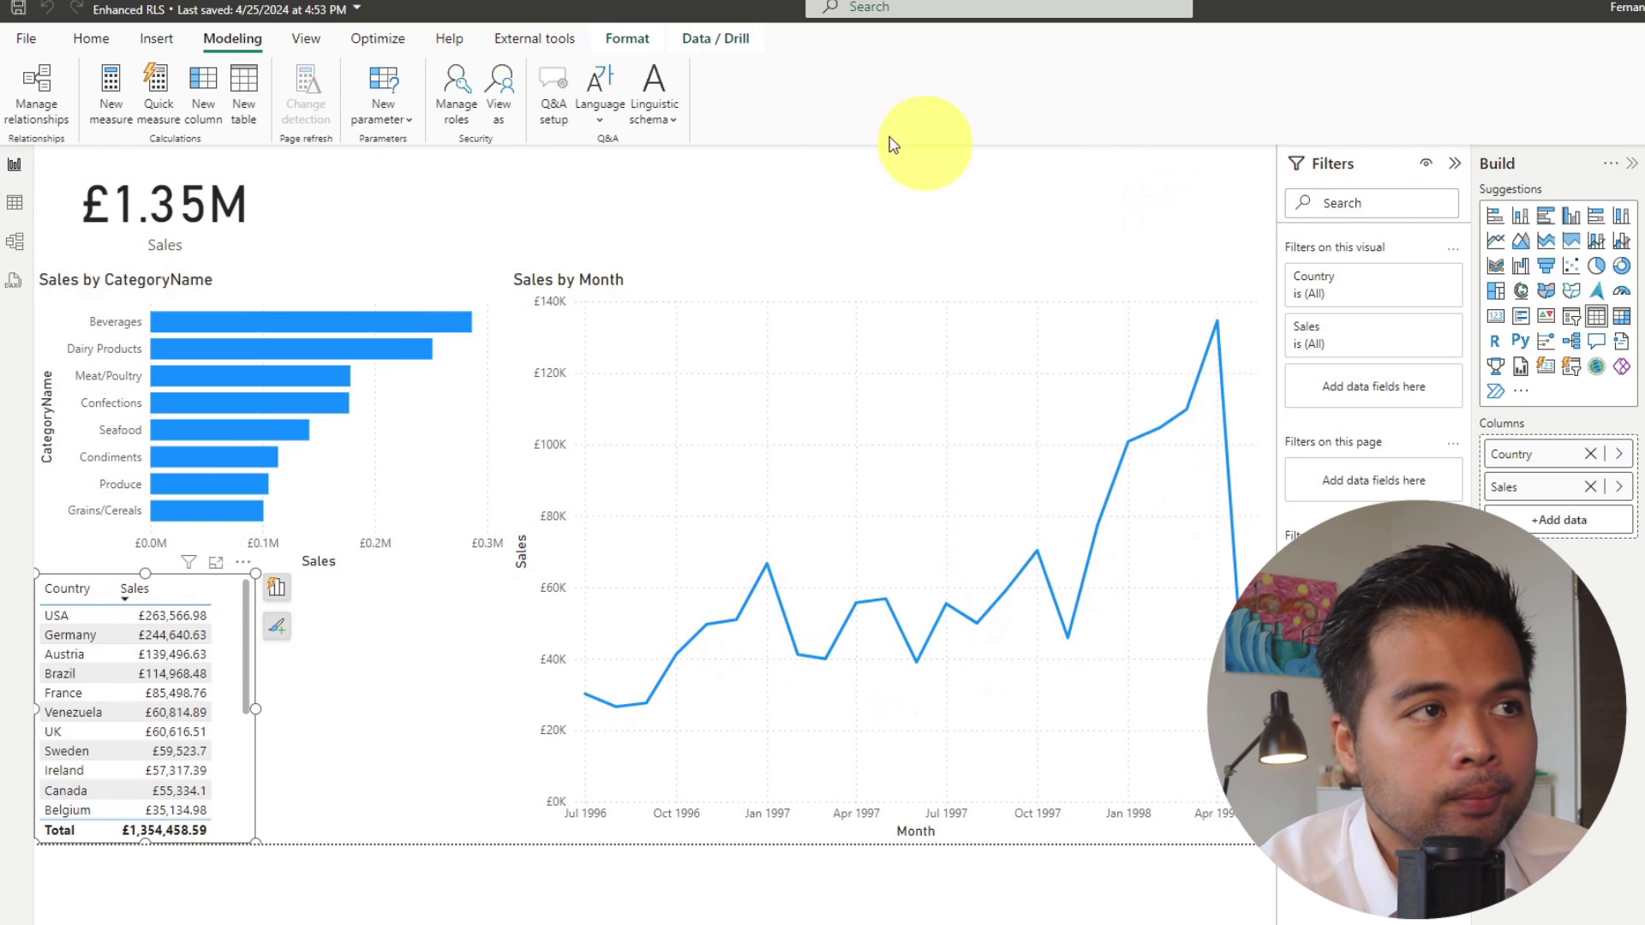
Save the report and publish it to My workspace in Power BI
{"action": "left_click", "coordinate": [86, 38]}
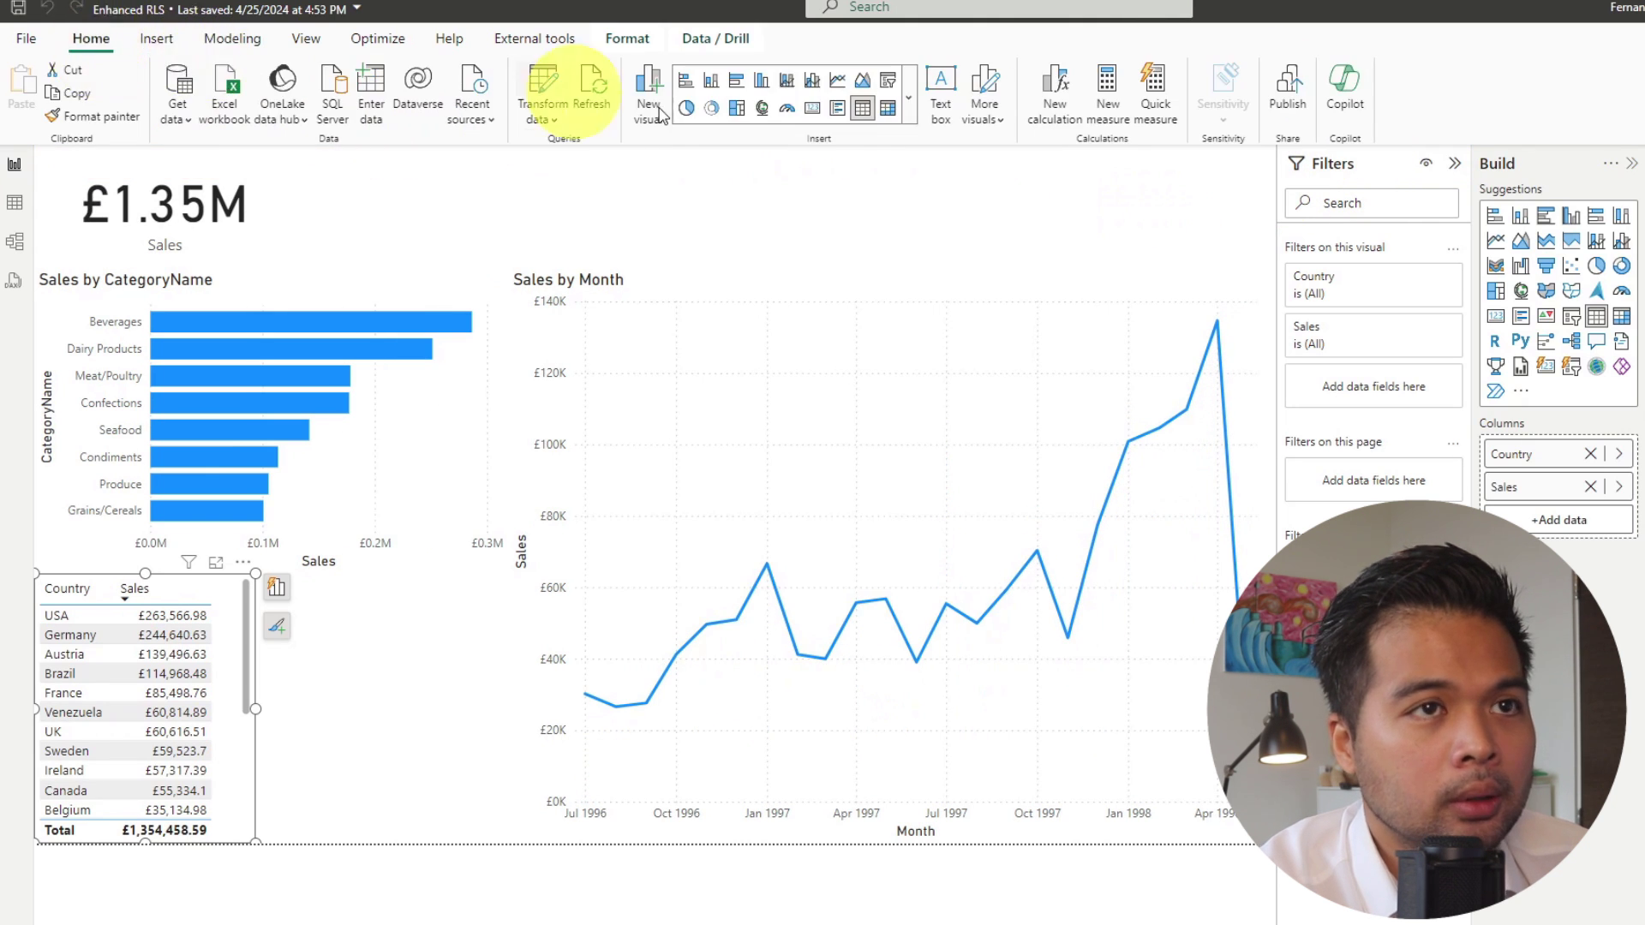
{"action": "left_click", "coordinate": [1289, 93]}
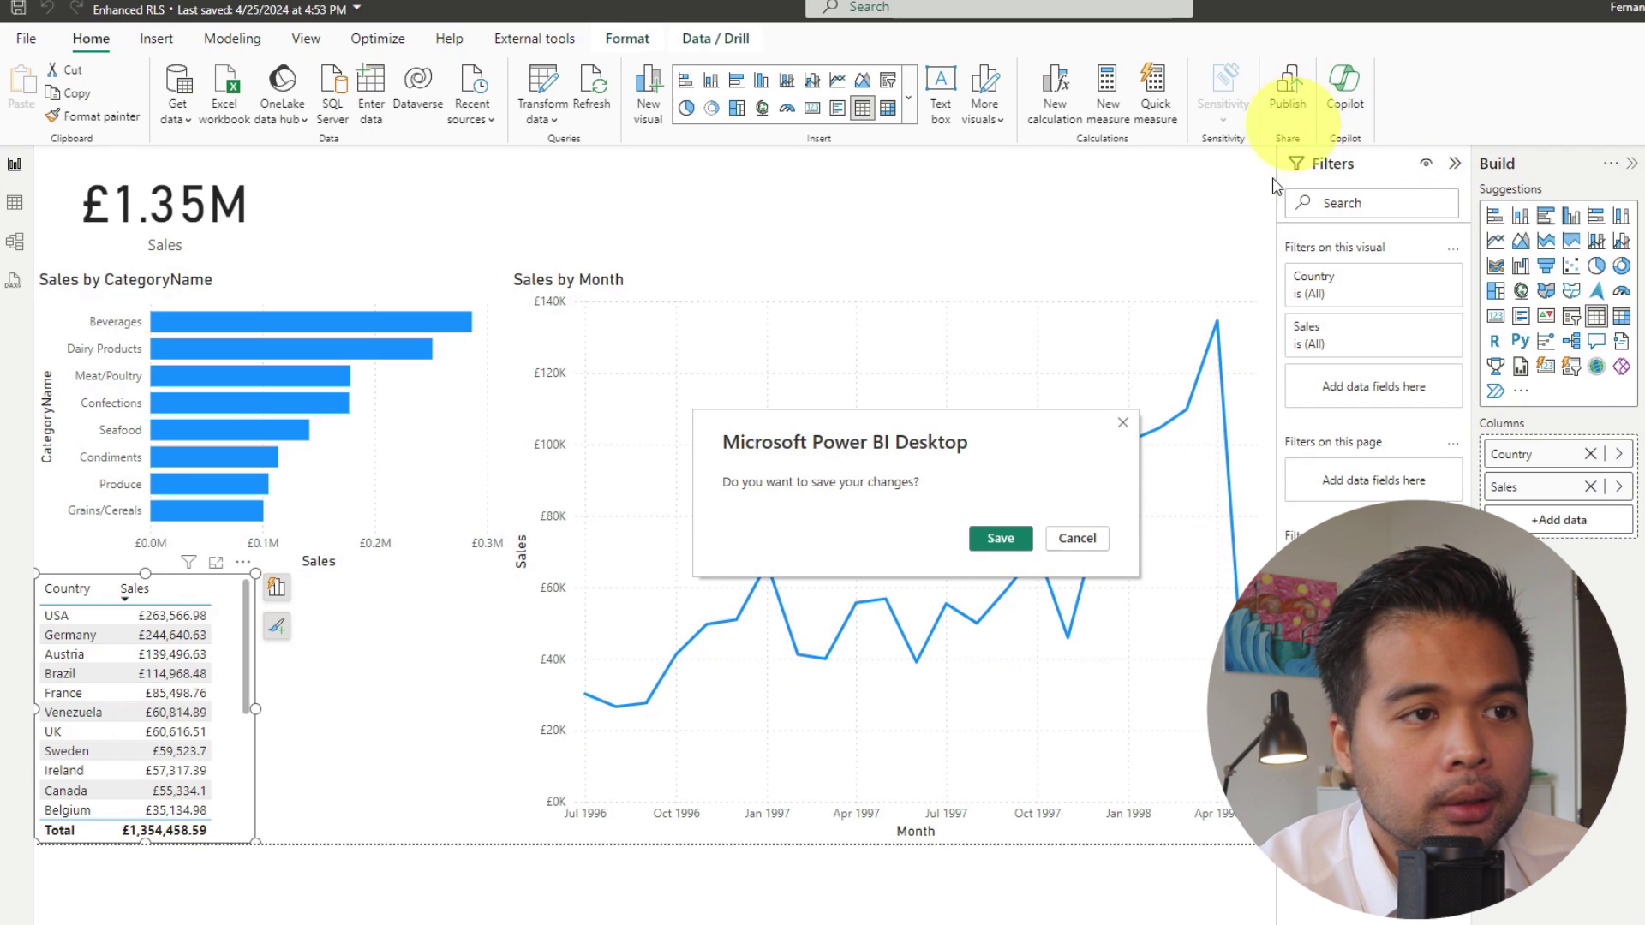
{"action": "left_click", "coordinate": [1001, 538]}
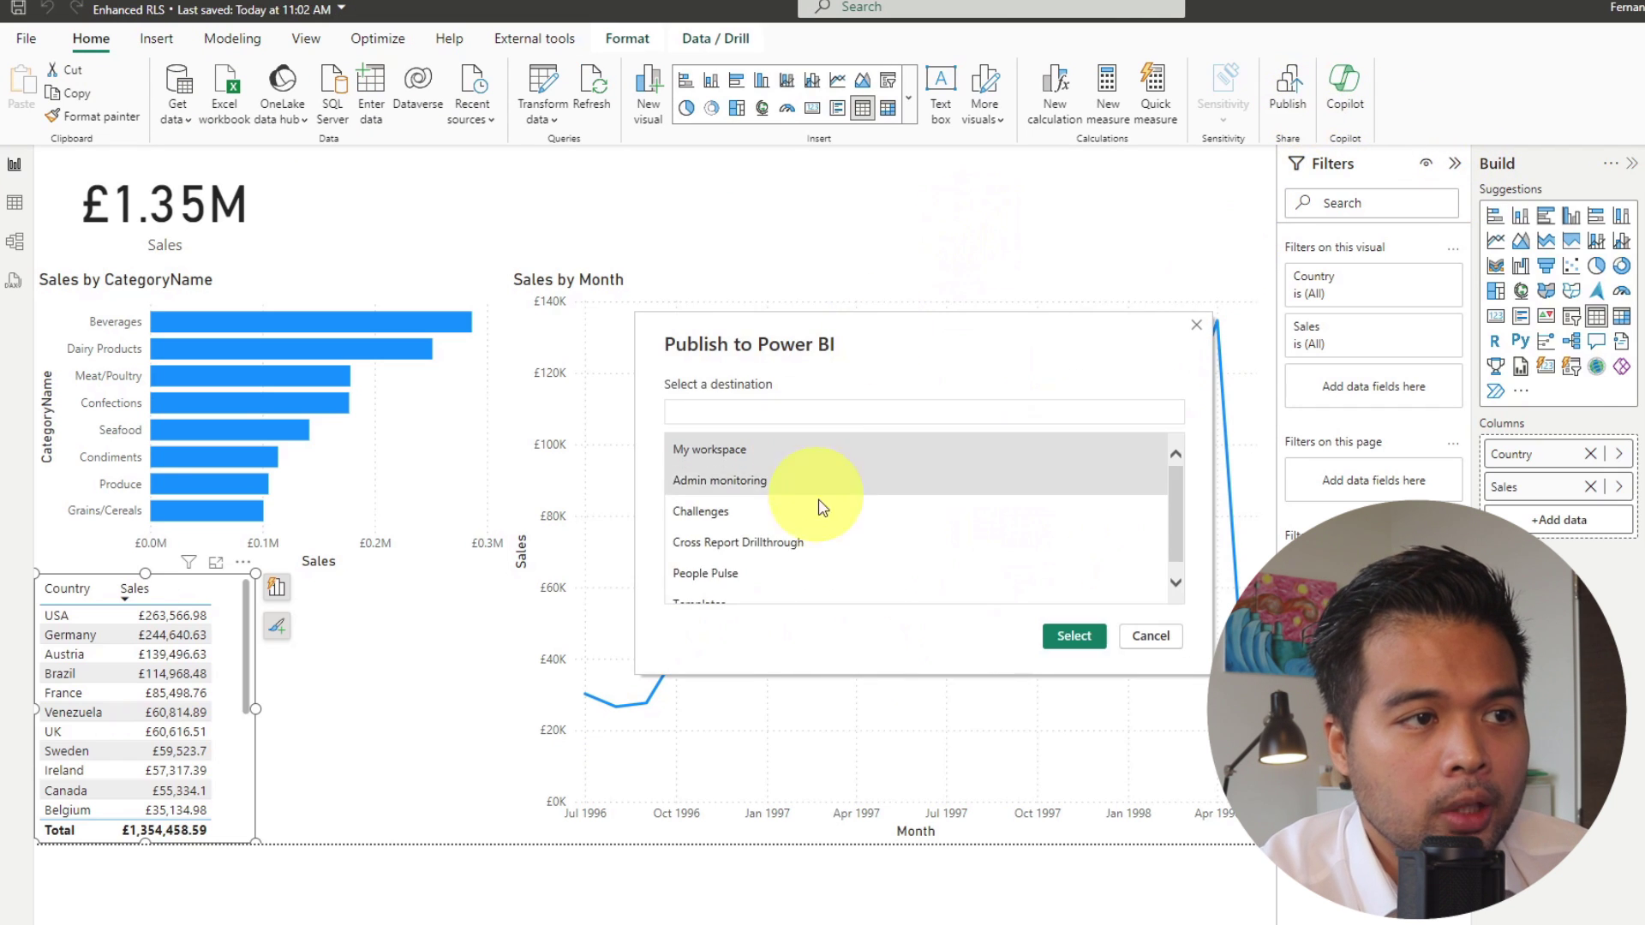
{"action": "left_click", "coordinate": [1076, 637]}
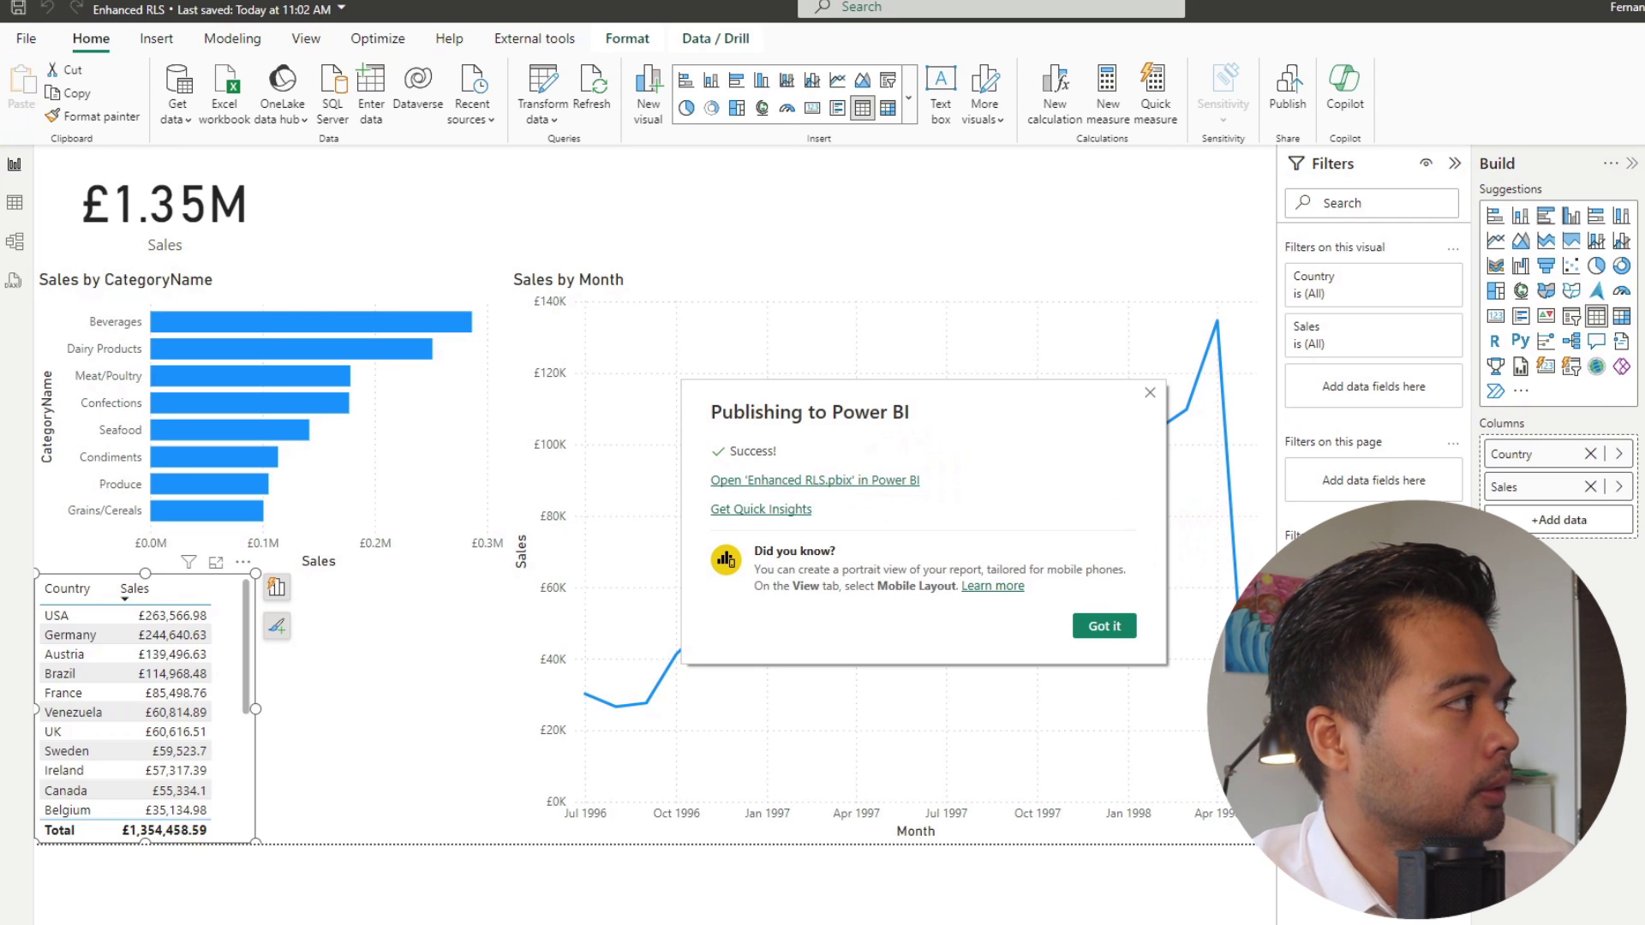
Switch to the Power BI service in the browser and open the security settings of the Enhanced RLS semantic model in My workspace
{"action": "left_click_drag", "start_coordinate": [1644, 34], "coordinate": [606, 2]}
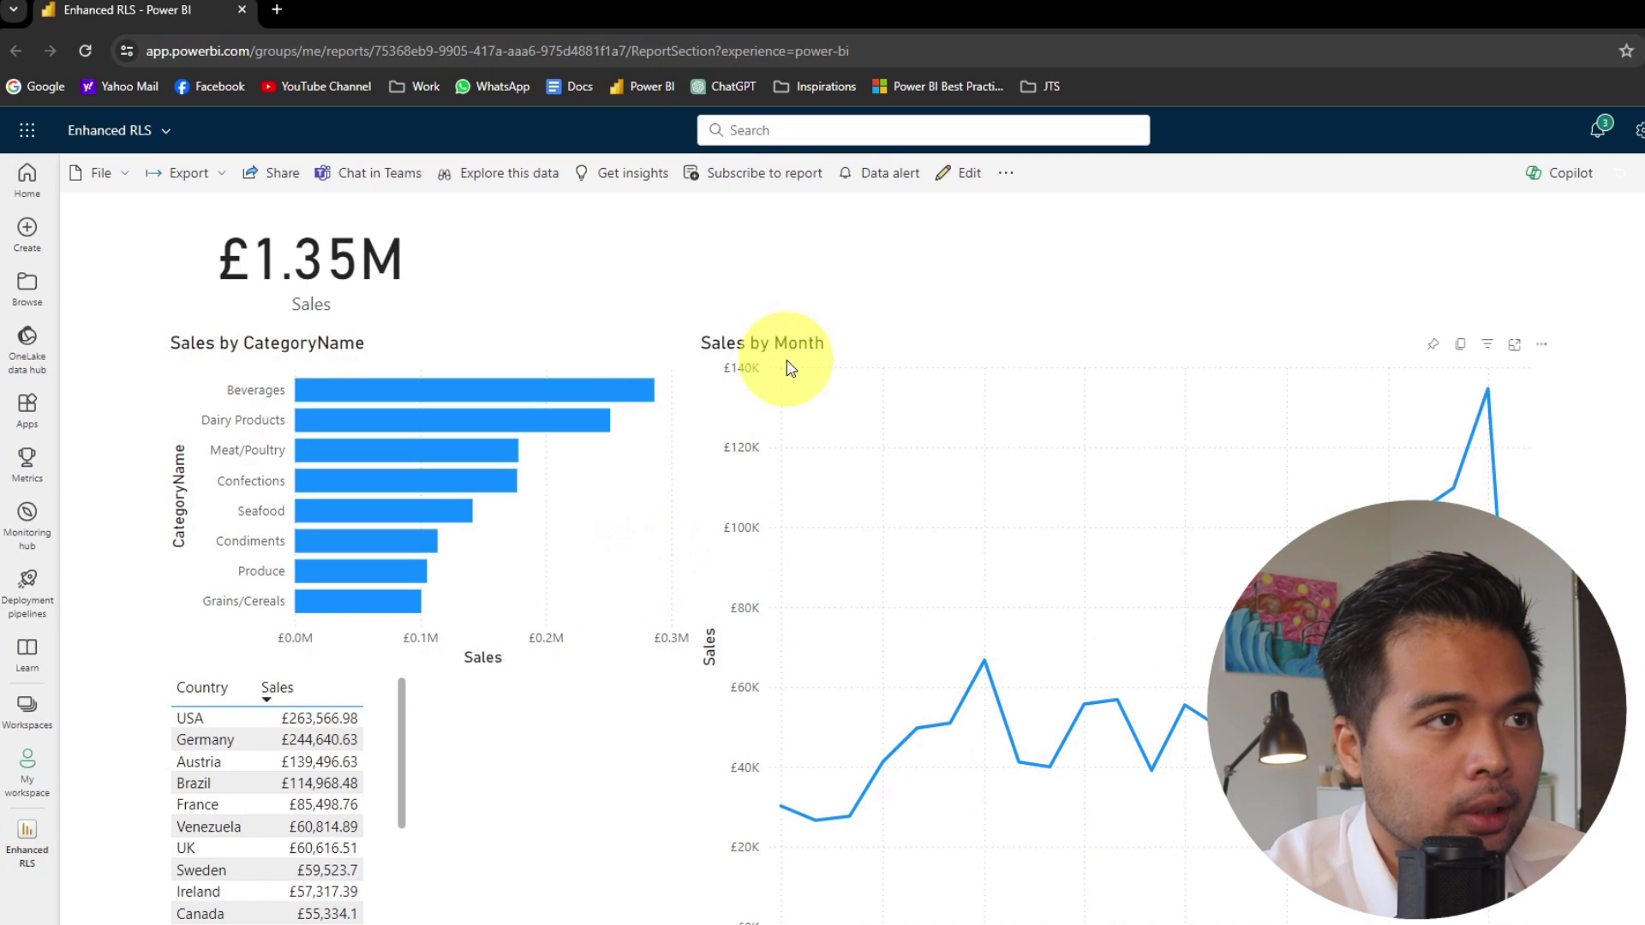
{"action": "left_click", "coordinate": [28, 780]}
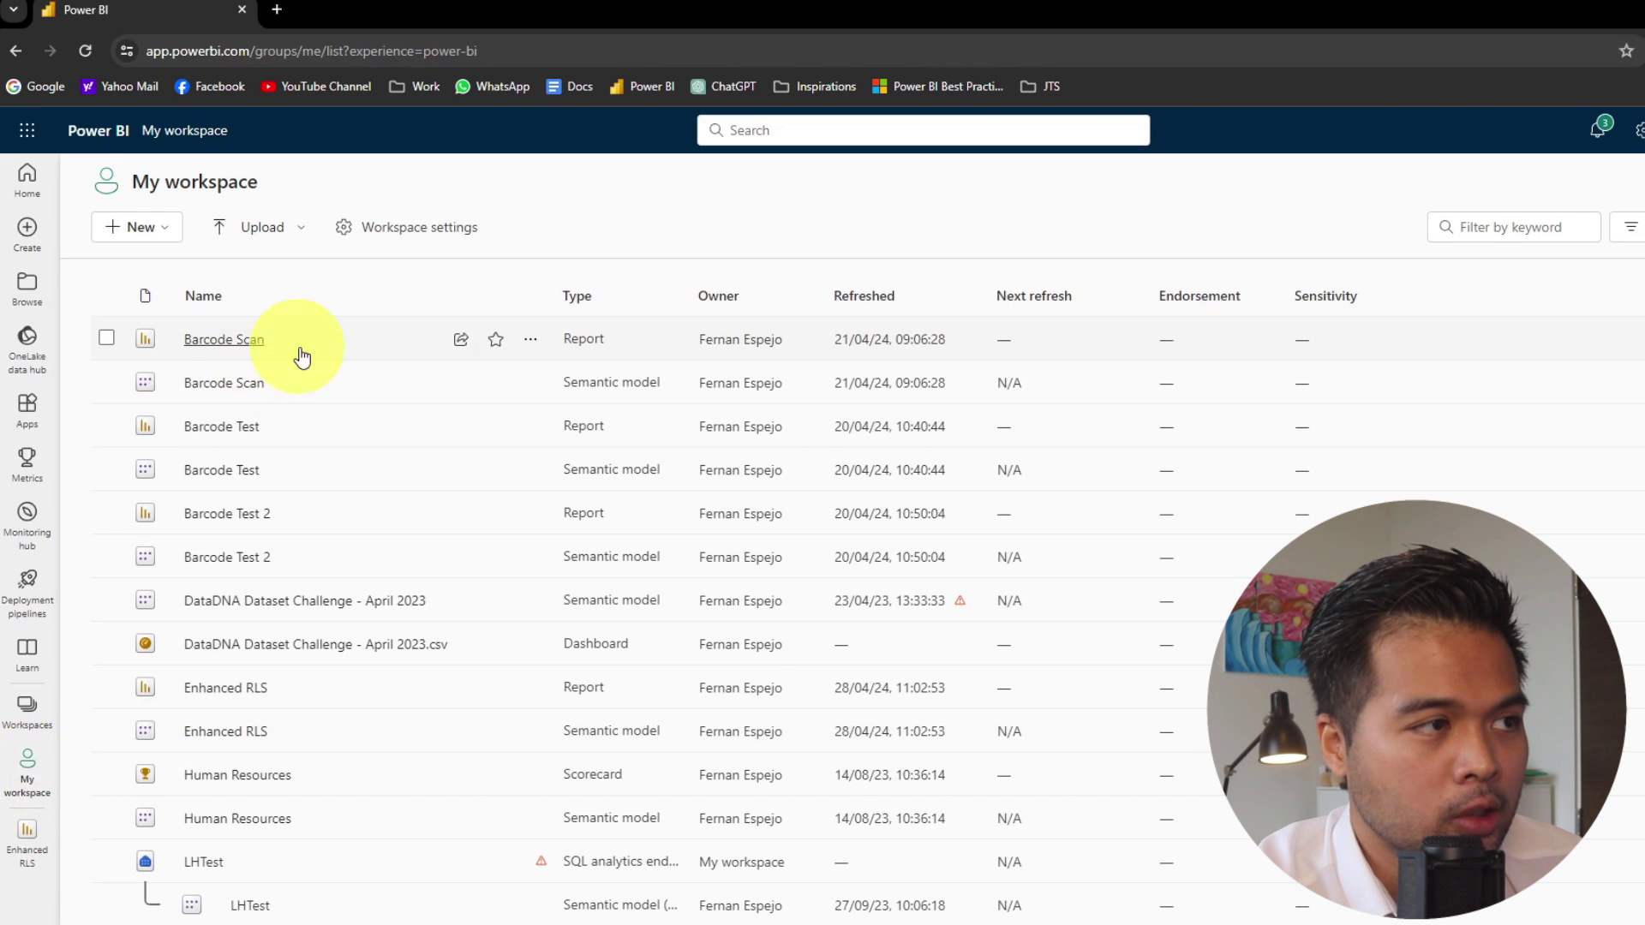
{"action": "scroll", "coordinate": [347, 521], "scroll_direction": "down", "scroll_amount": 2}
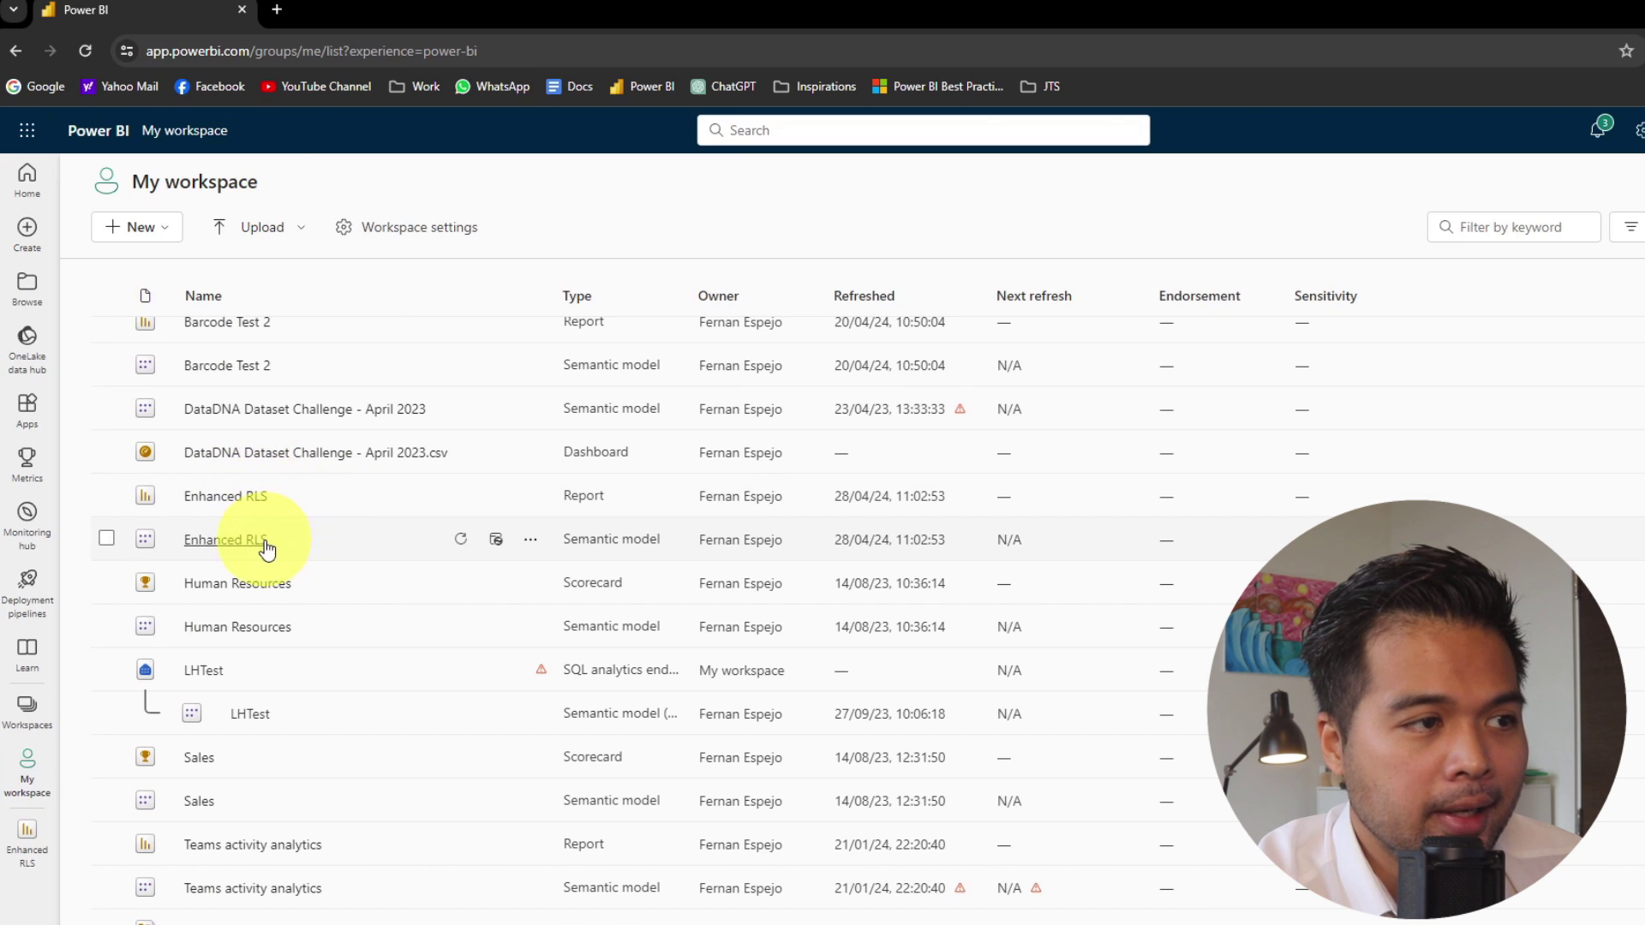
{"action": "left_click", "coordinate": [531, 540]}
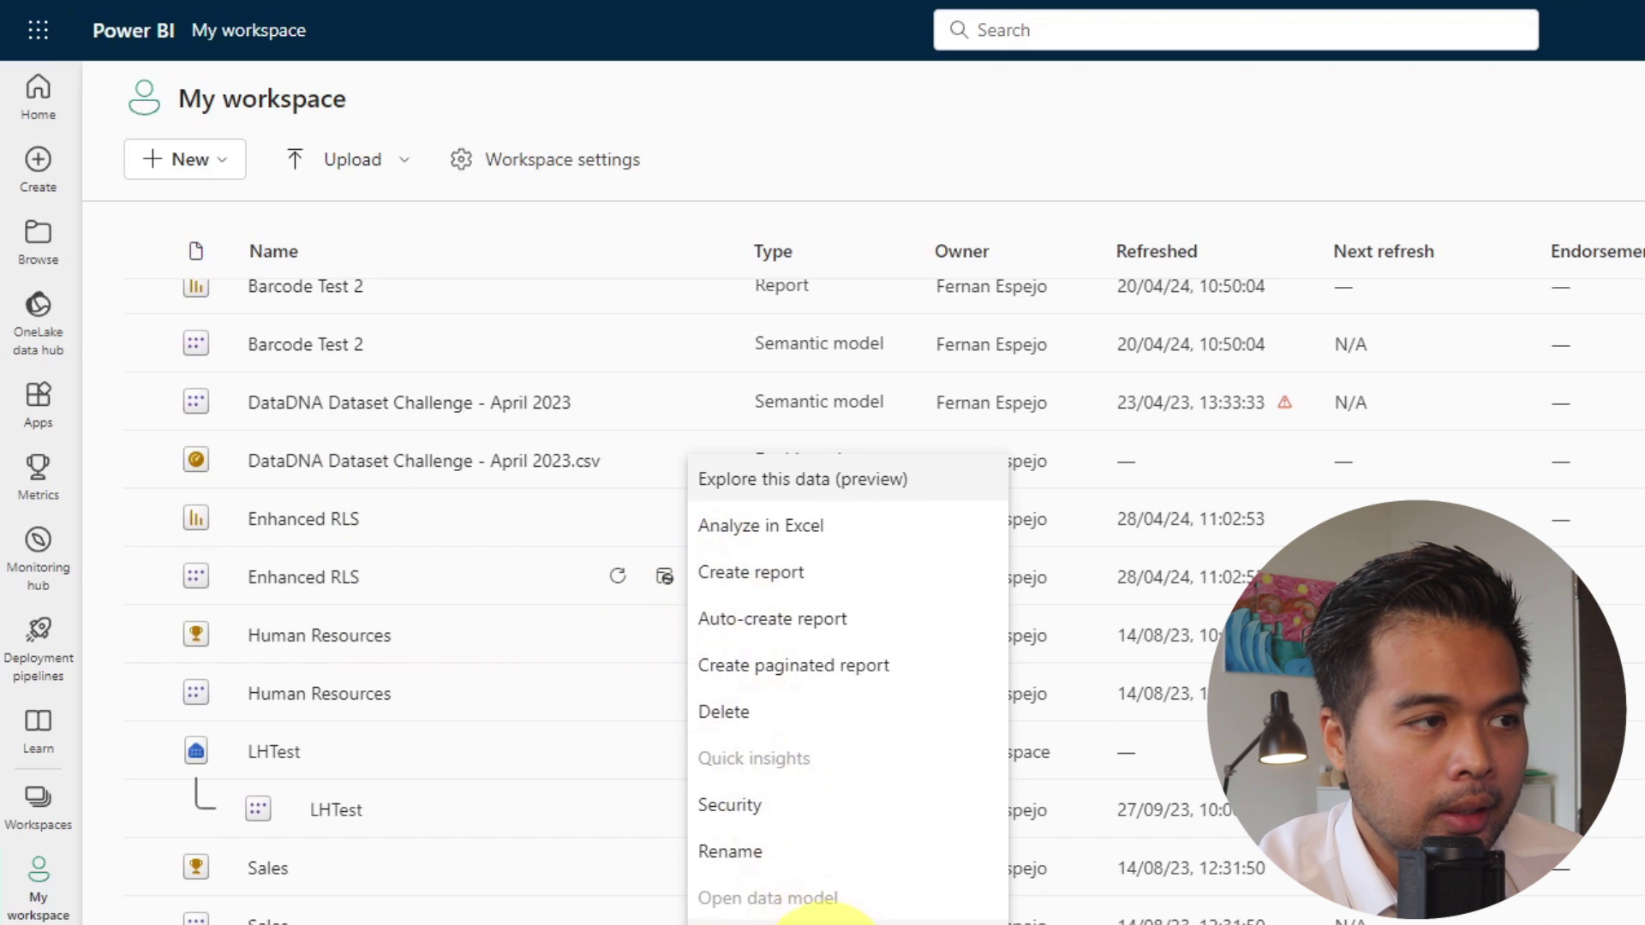
{"action": "left_click", "coordinate": [844, 810]}
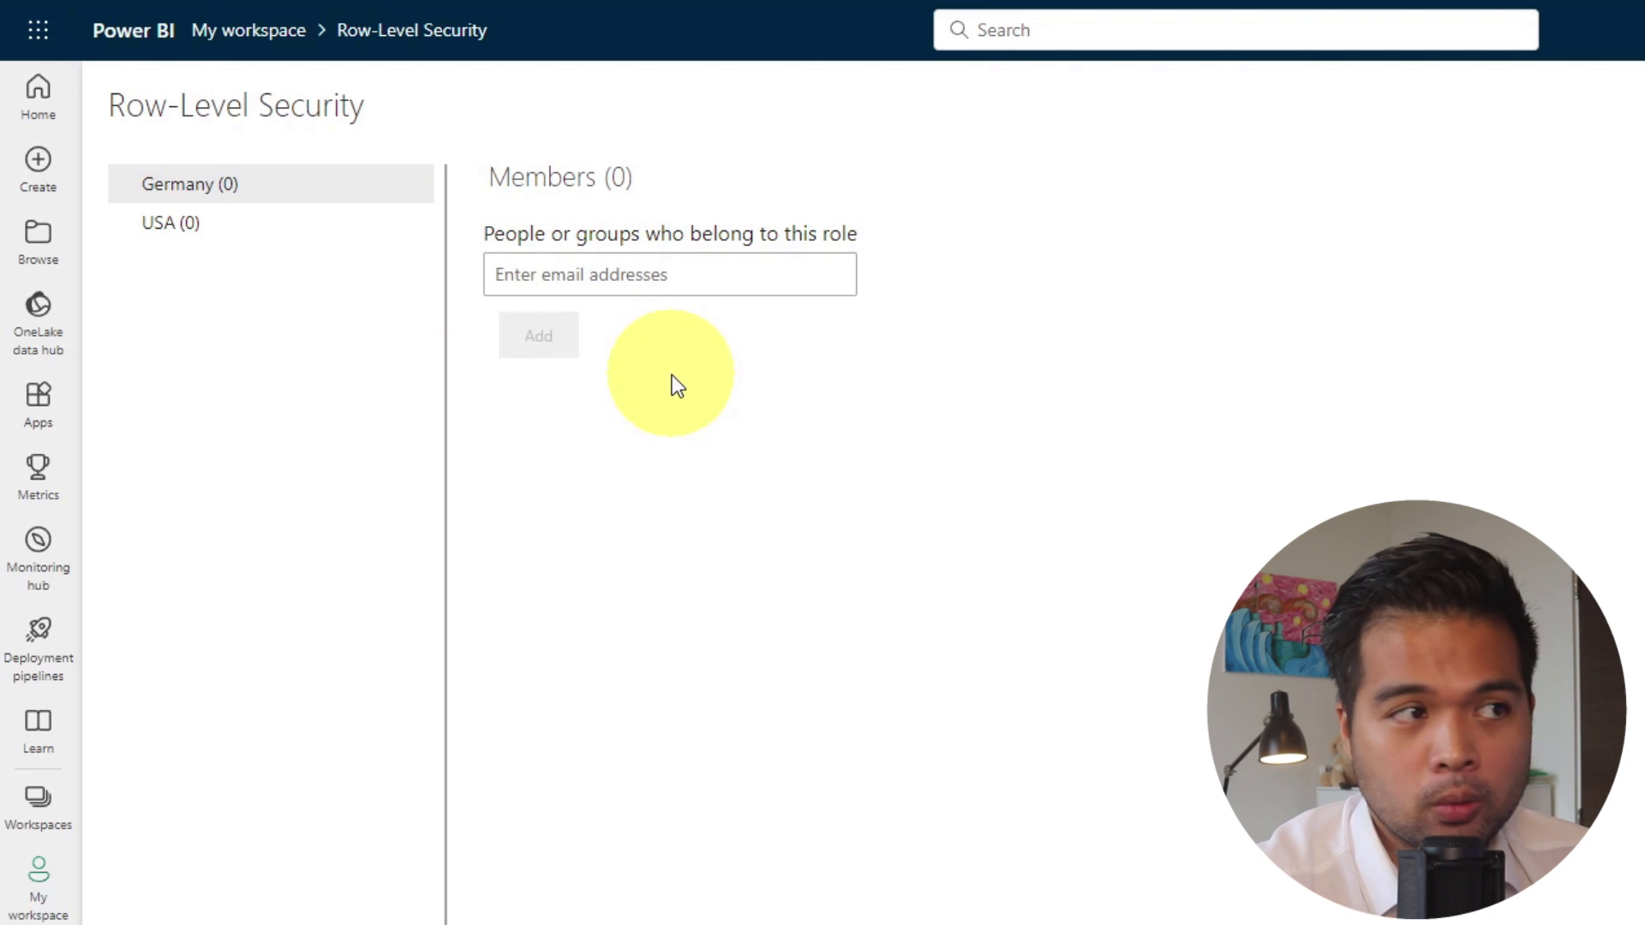
Add the user's account as a member of the USA role and save the row-level security assignment
{"action": "left_click", "coordinate": [312, 233]}
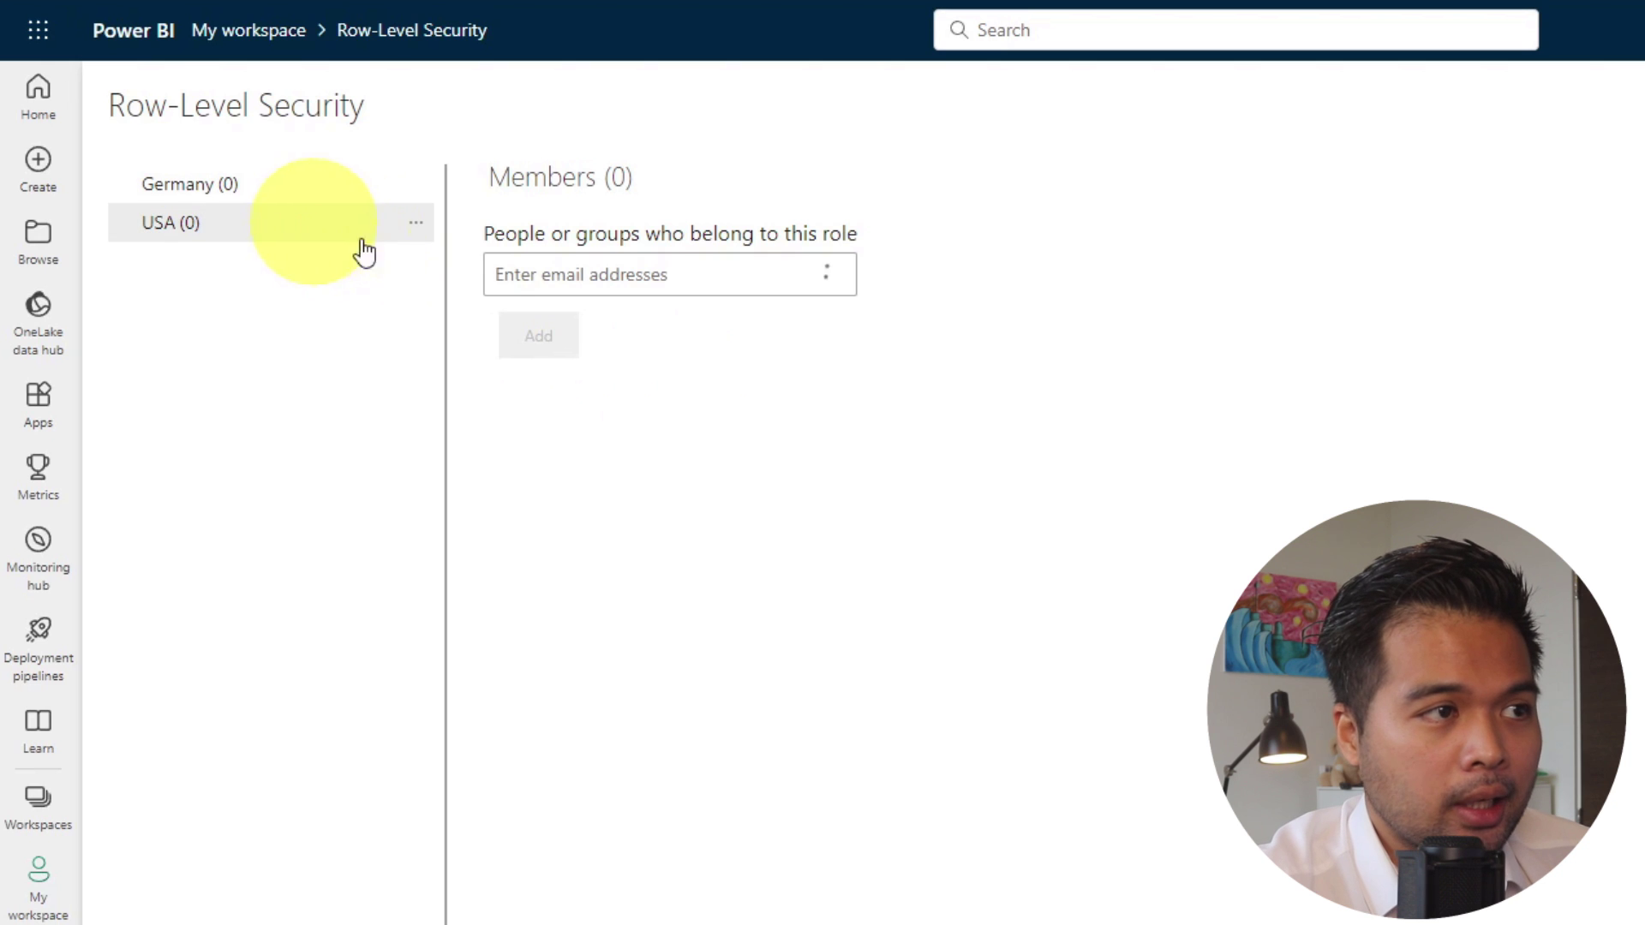
{"action": "left_click", "coordinate": [635, 282]}
{"action": "type", "text": "fer"}
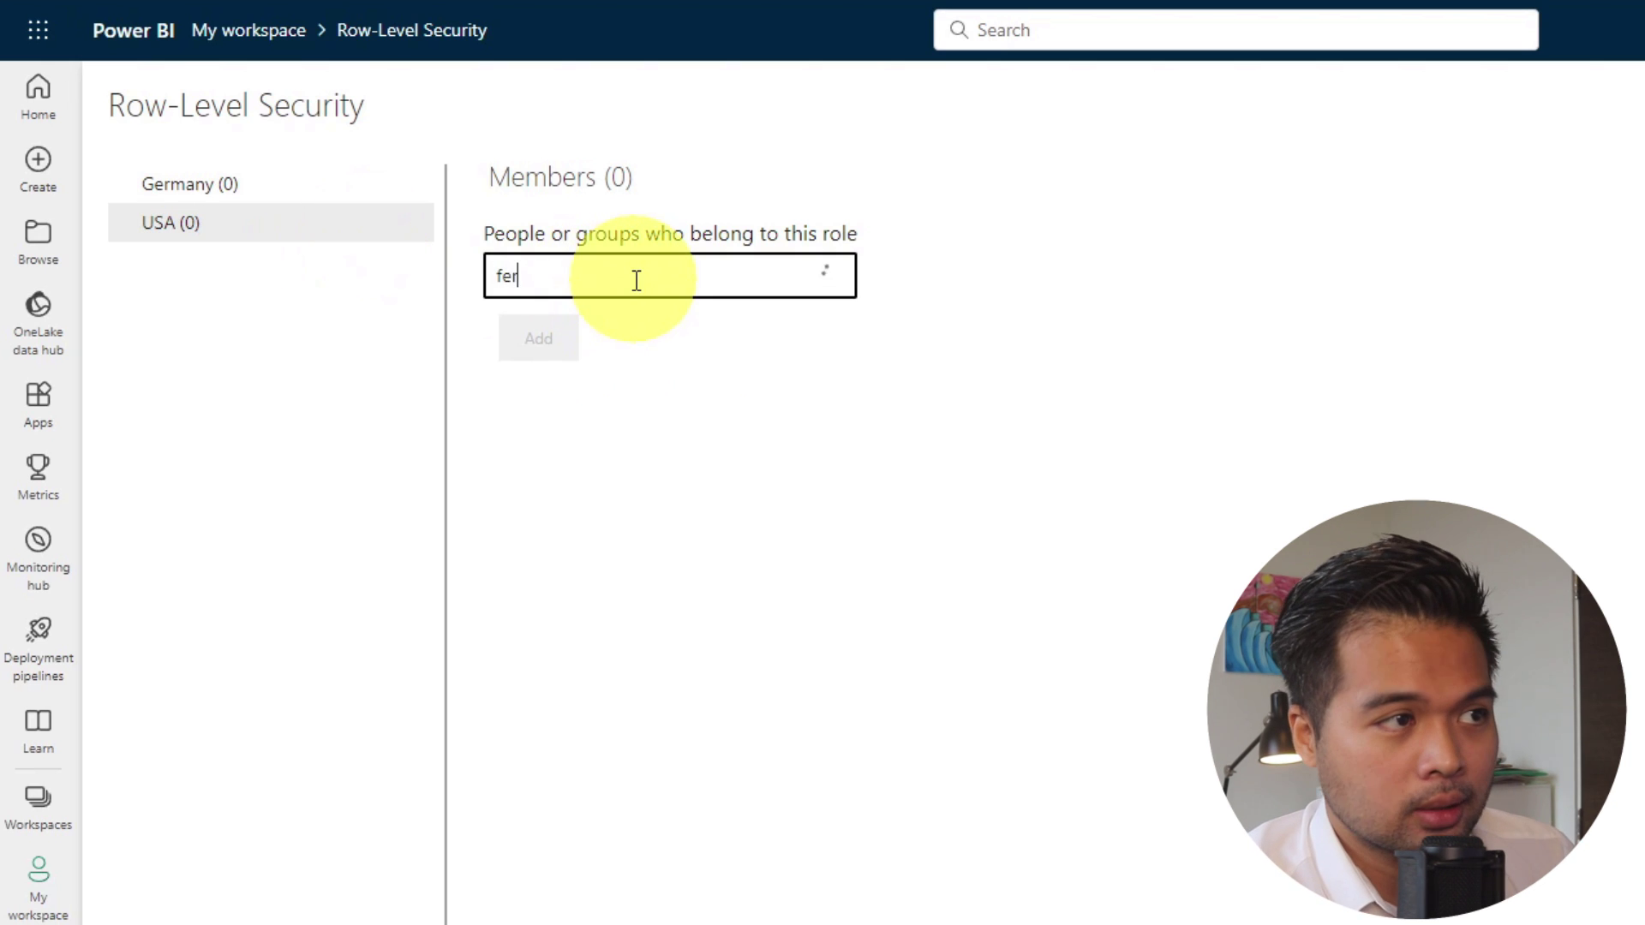
{"action": "left_click", "coordinate": [696, 336]}
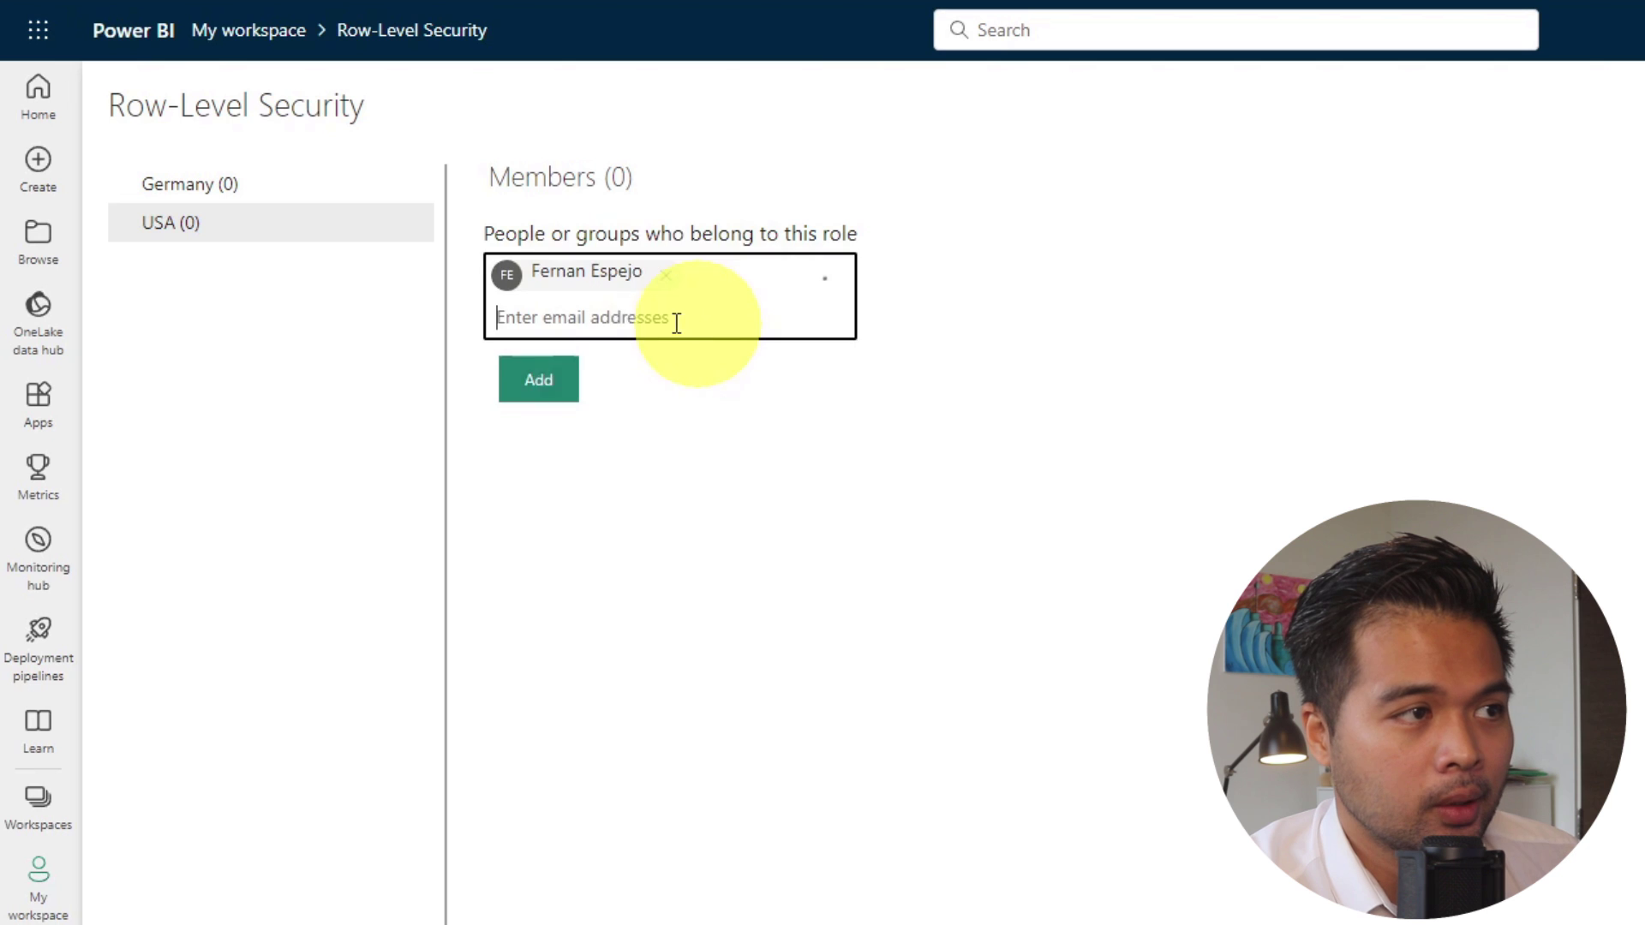
{"action": "left_click", "coordinate": [568, 397]}
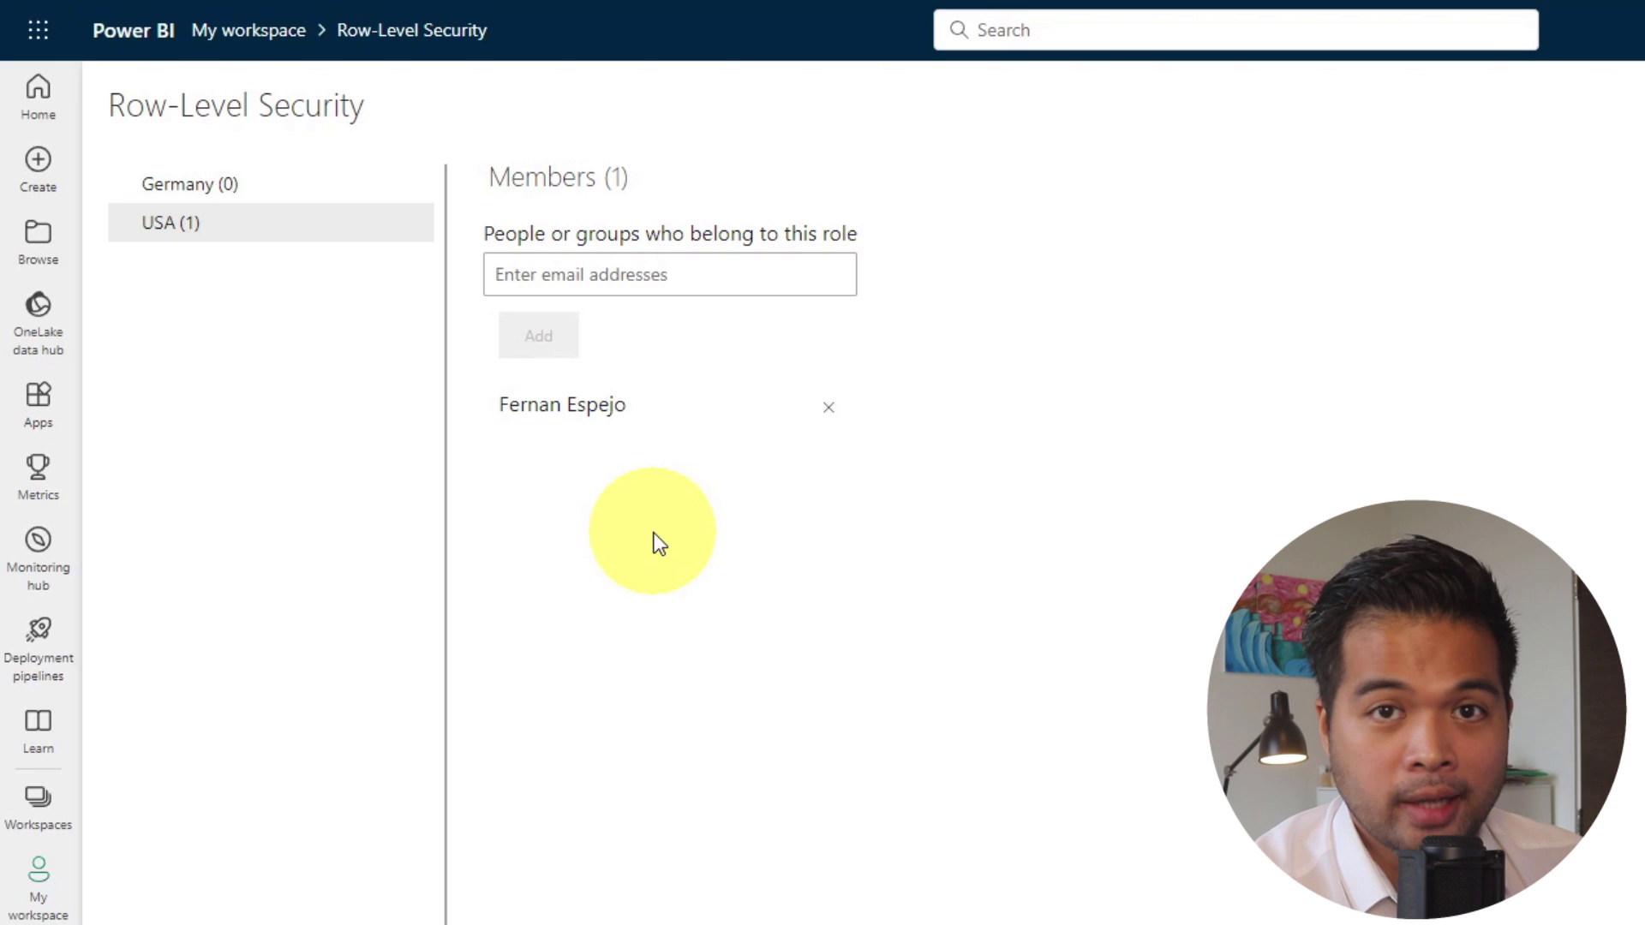
{"action": "left_click", "coordinate": [375, 851]}
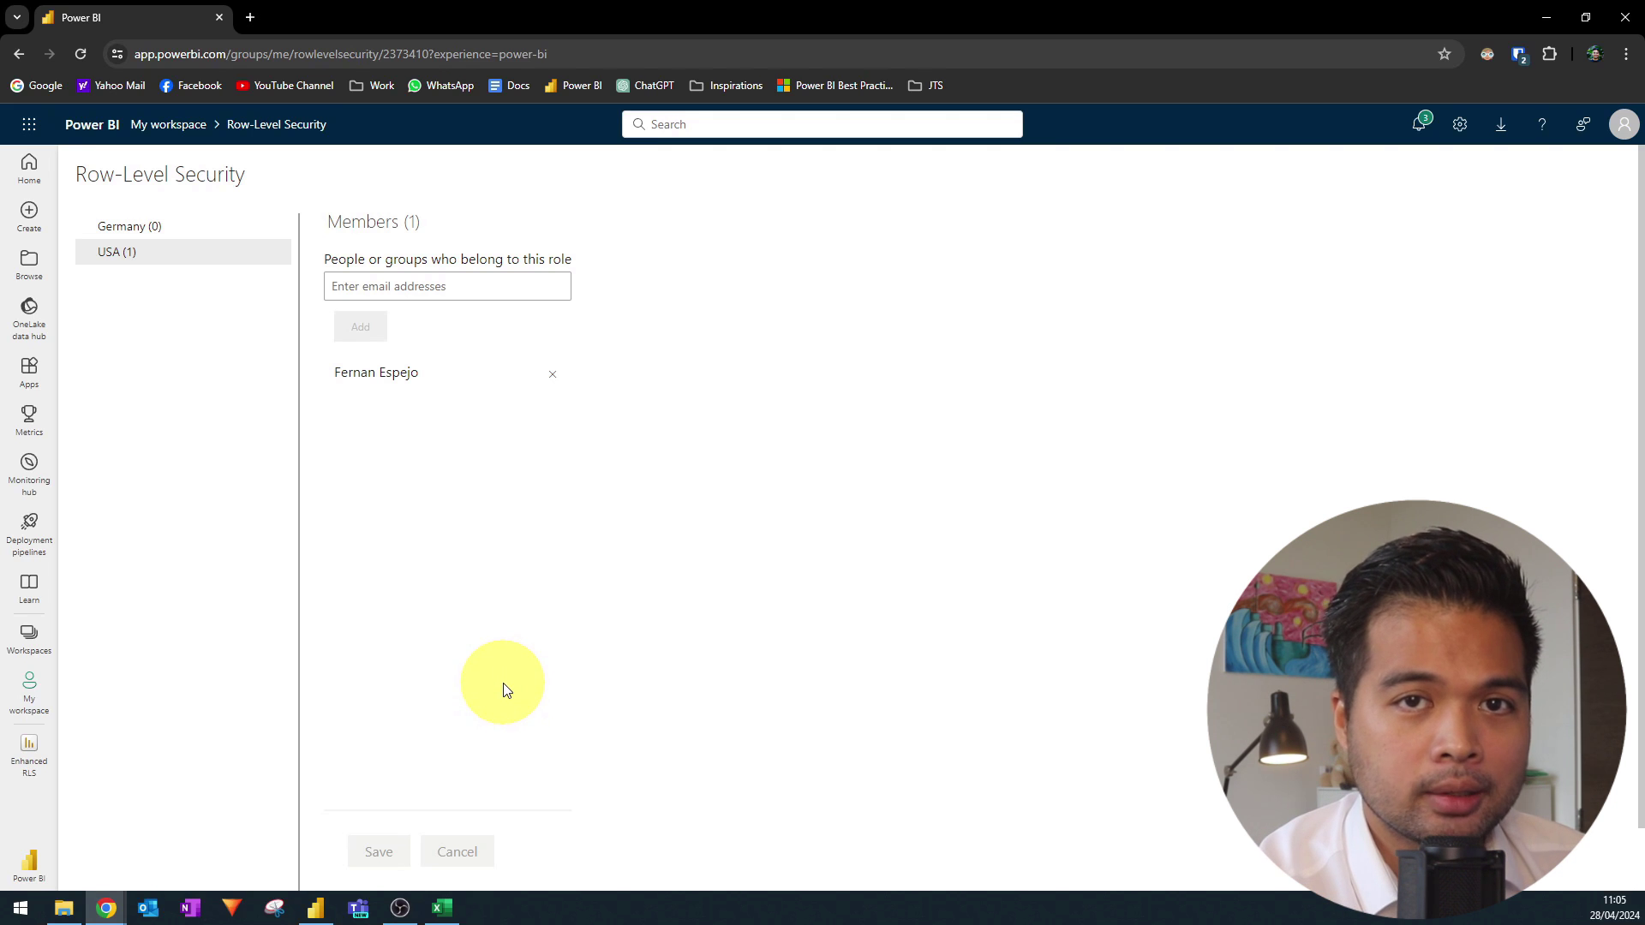
Switch back to Power BI Desktop and review the Germany role's Customers table filter, leaving the role manager without saving
{"action": "left_click", "coordinate": [315, 907]}
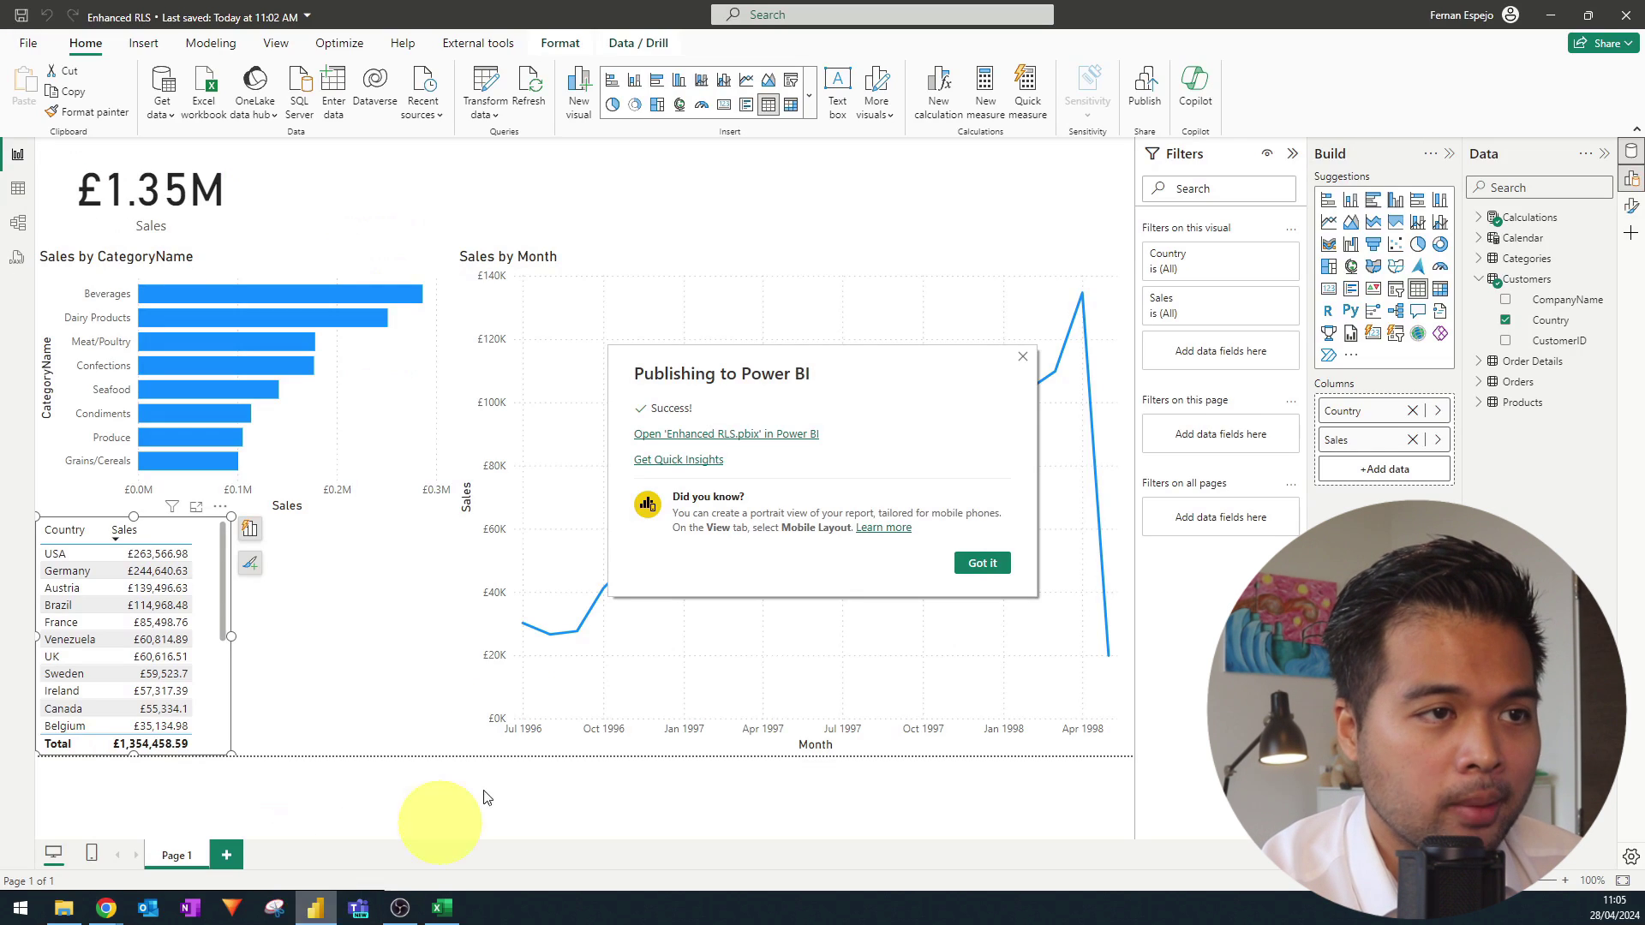
{"action": "left_click", "coordinate": [982, 563]}
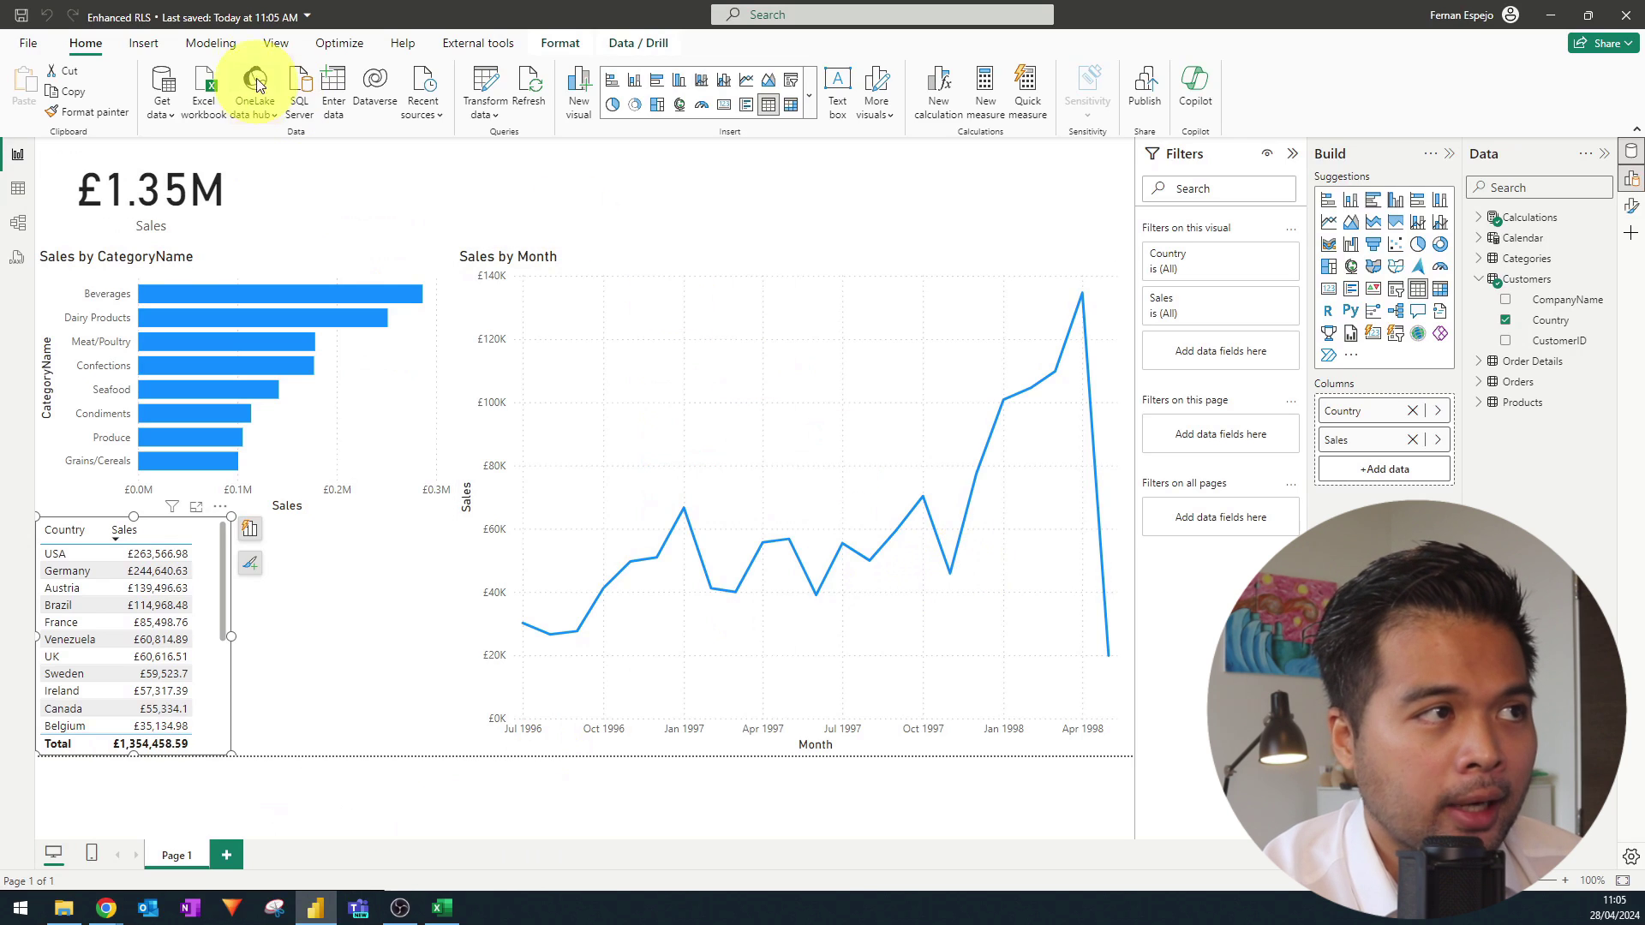
{"action": "left_click", "coordinate": [211, 43]}
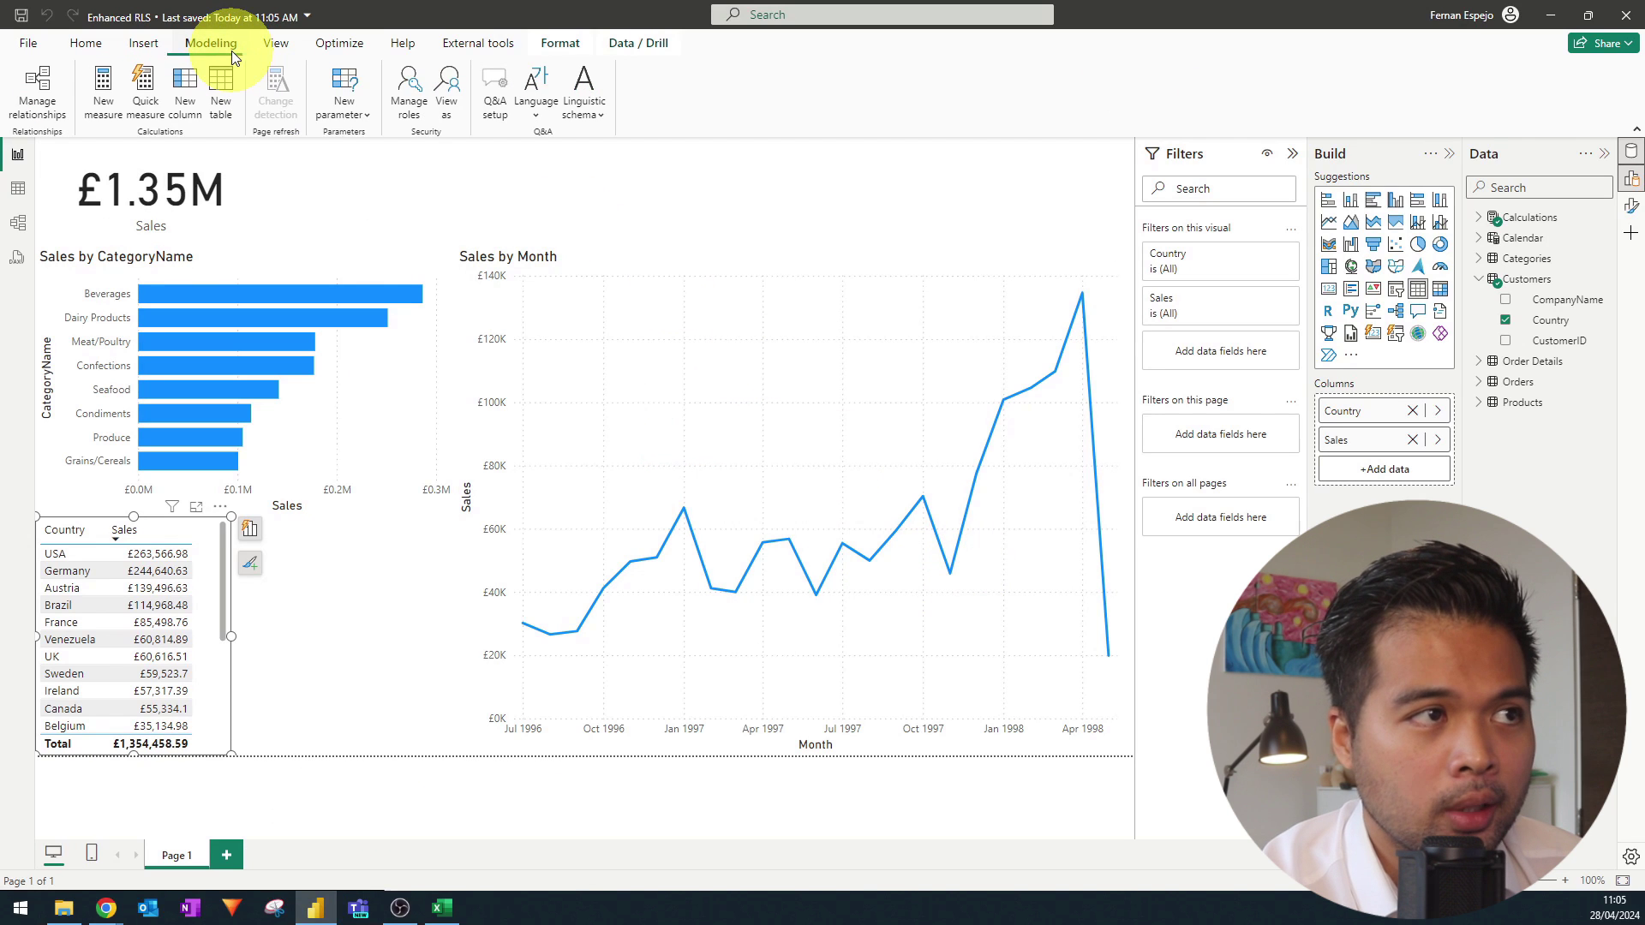
{"action": "left_click", "coordinate": [418, 112]}
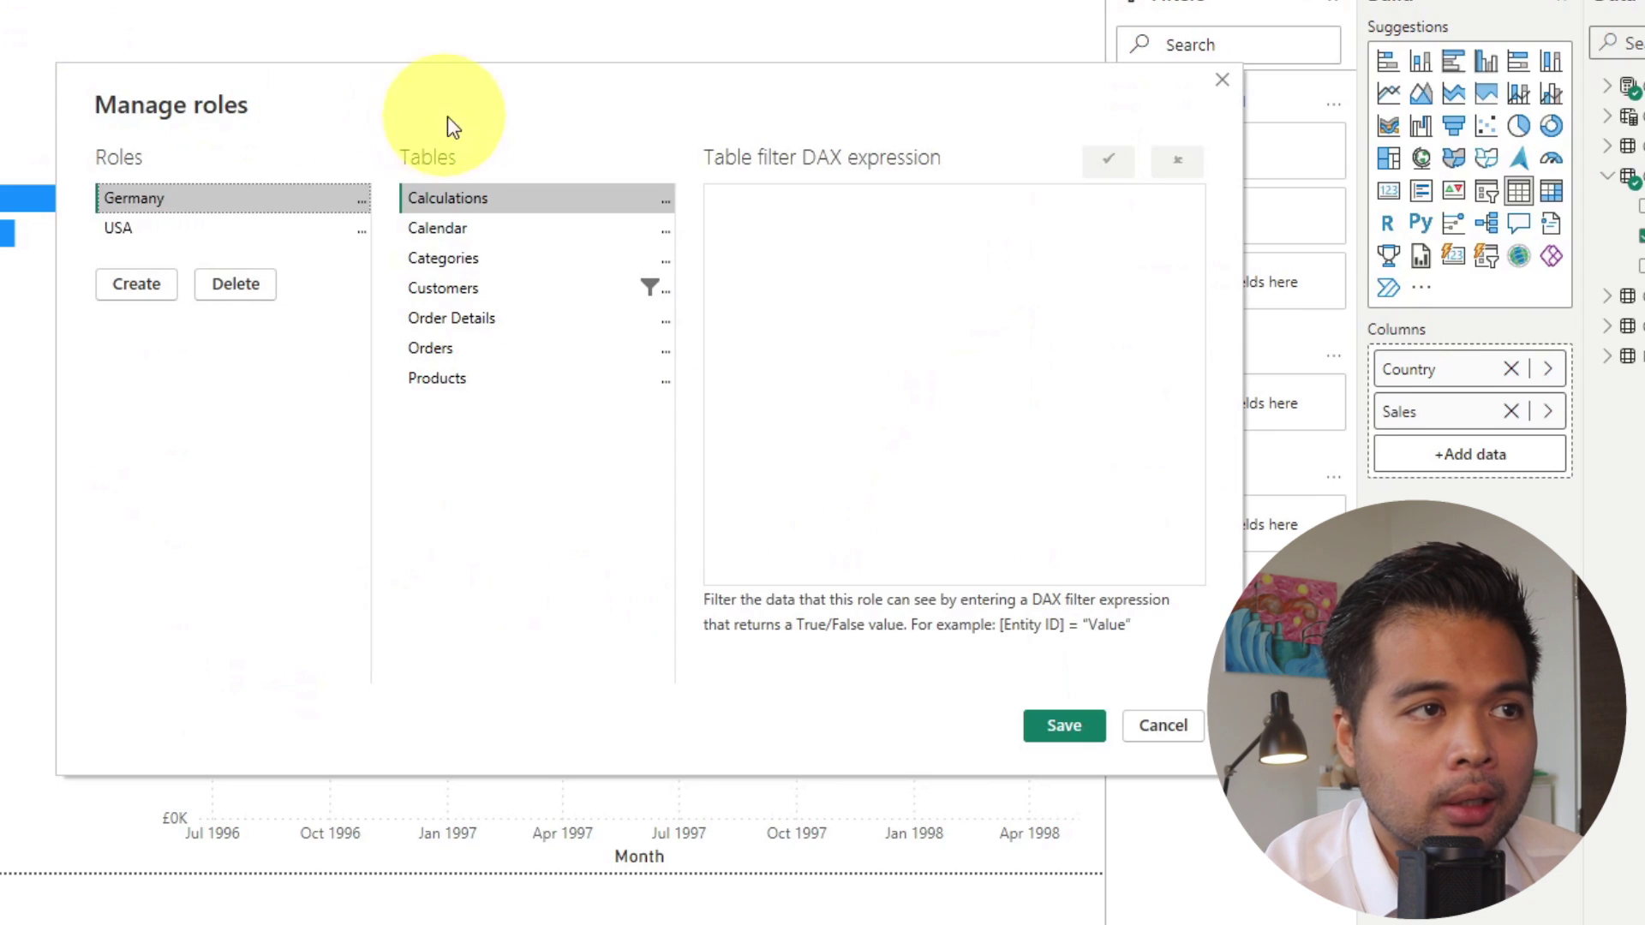
{"action": "left_click", "coordinate": [482, 291]}
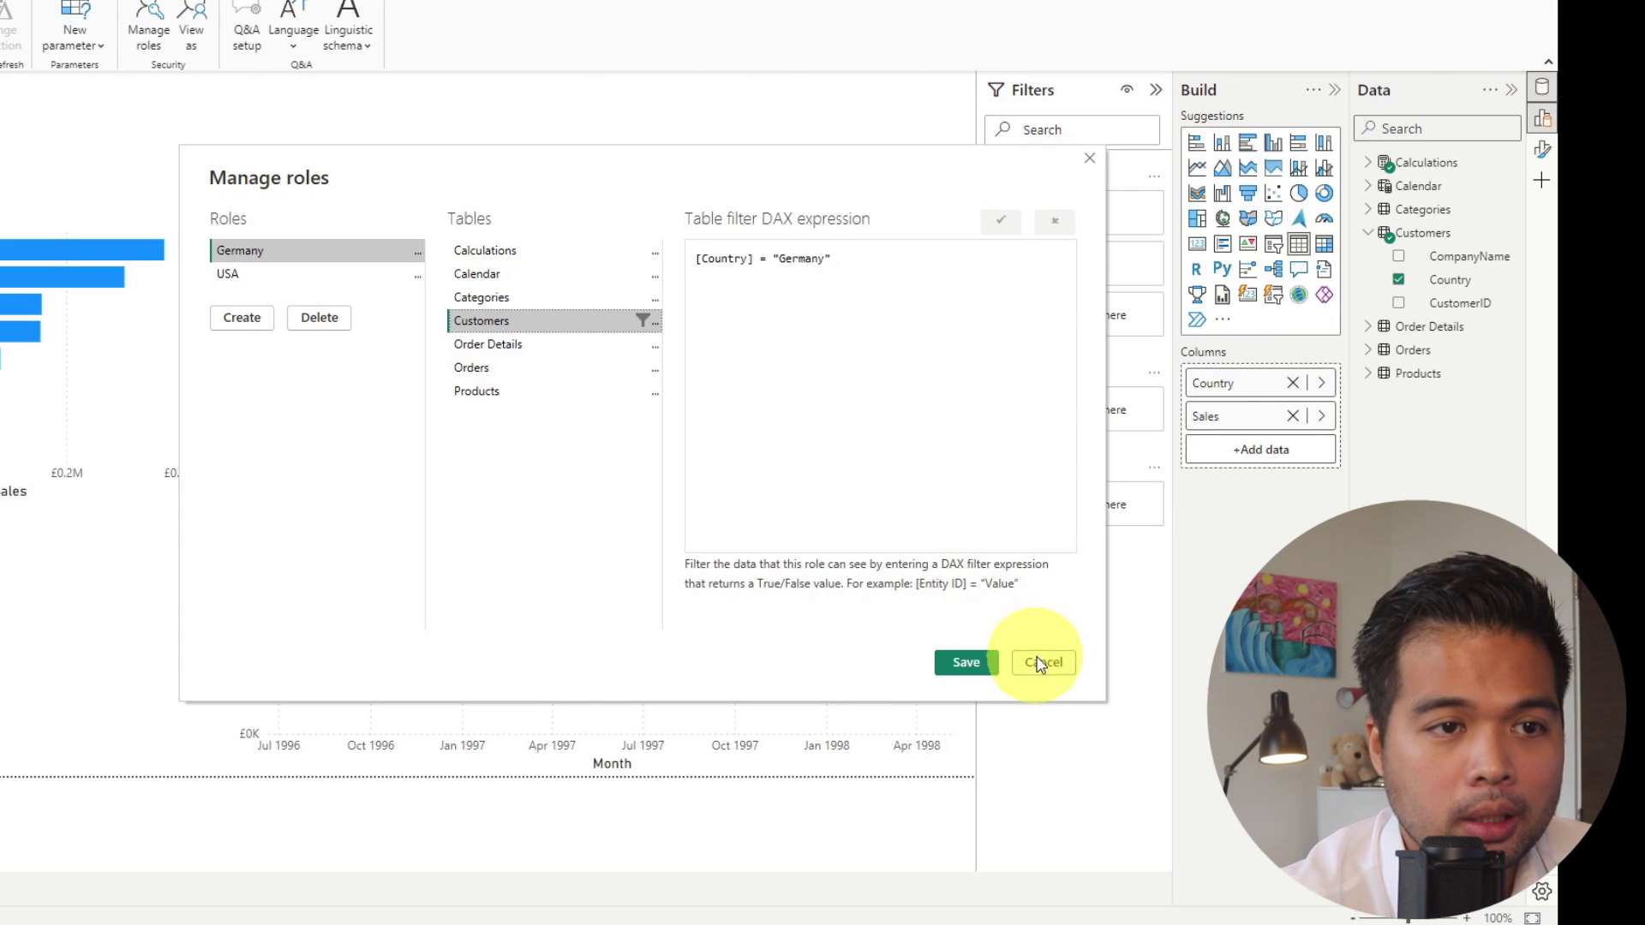
{"action": "left_click", "coordinate": [1039, 665]}
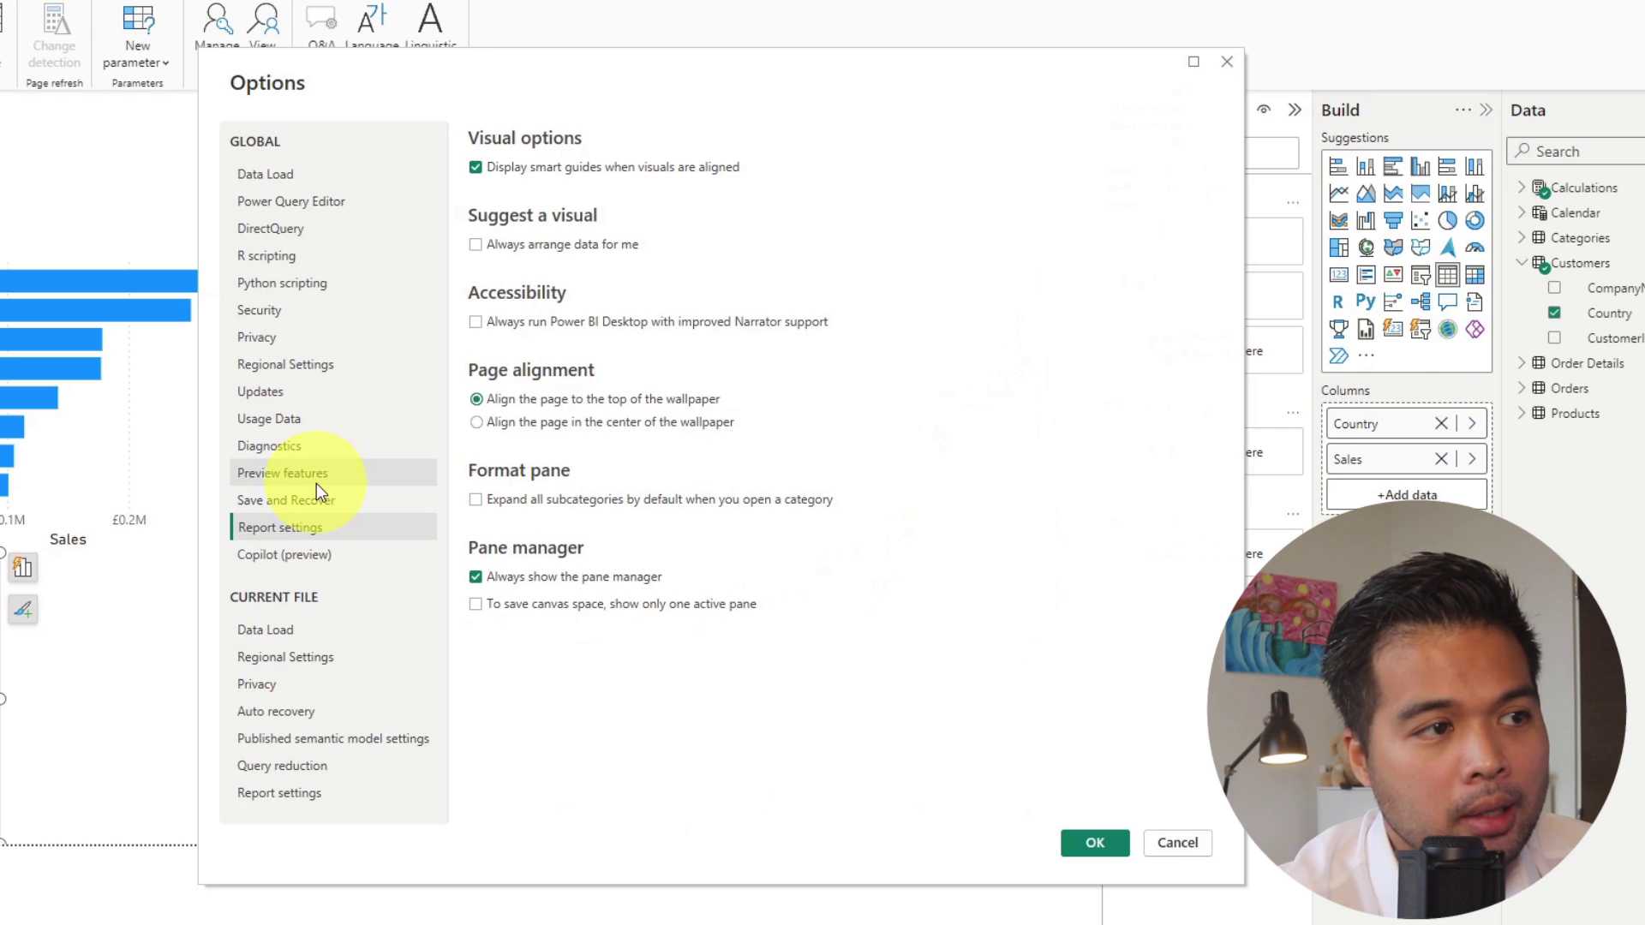
Enable the Enhanced row-level security editor preview feature in the global options and accept the restart notice
{"action": "left_click", "coordinate": [316, 481]}
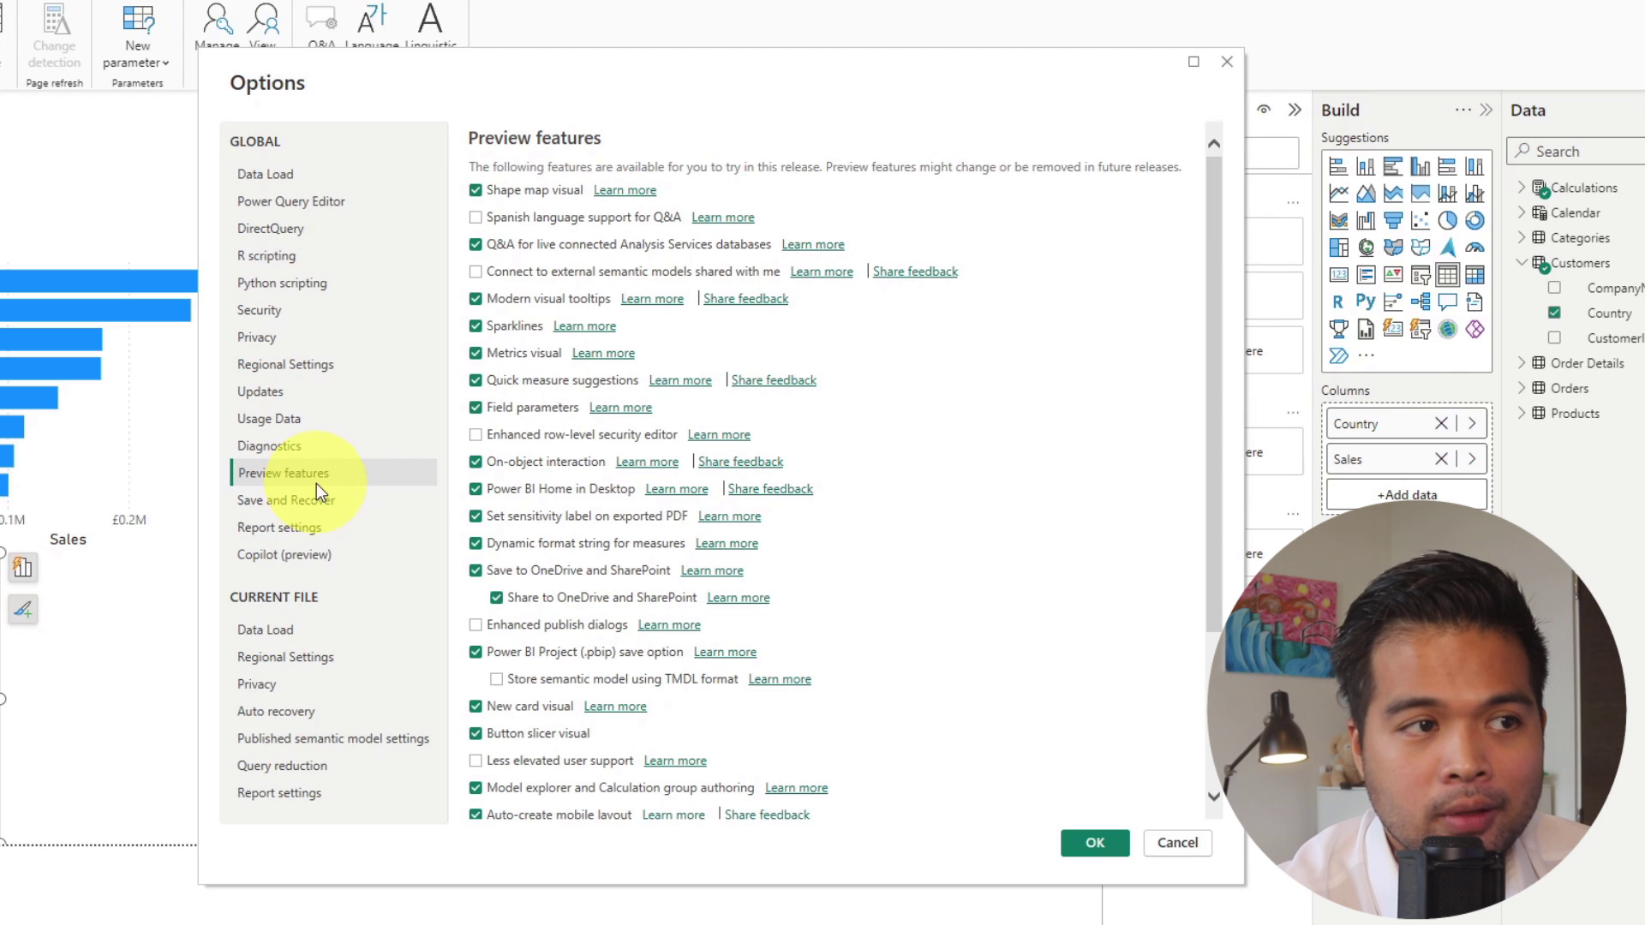
{"action": "left_click", "coordinate": [559, 441]}
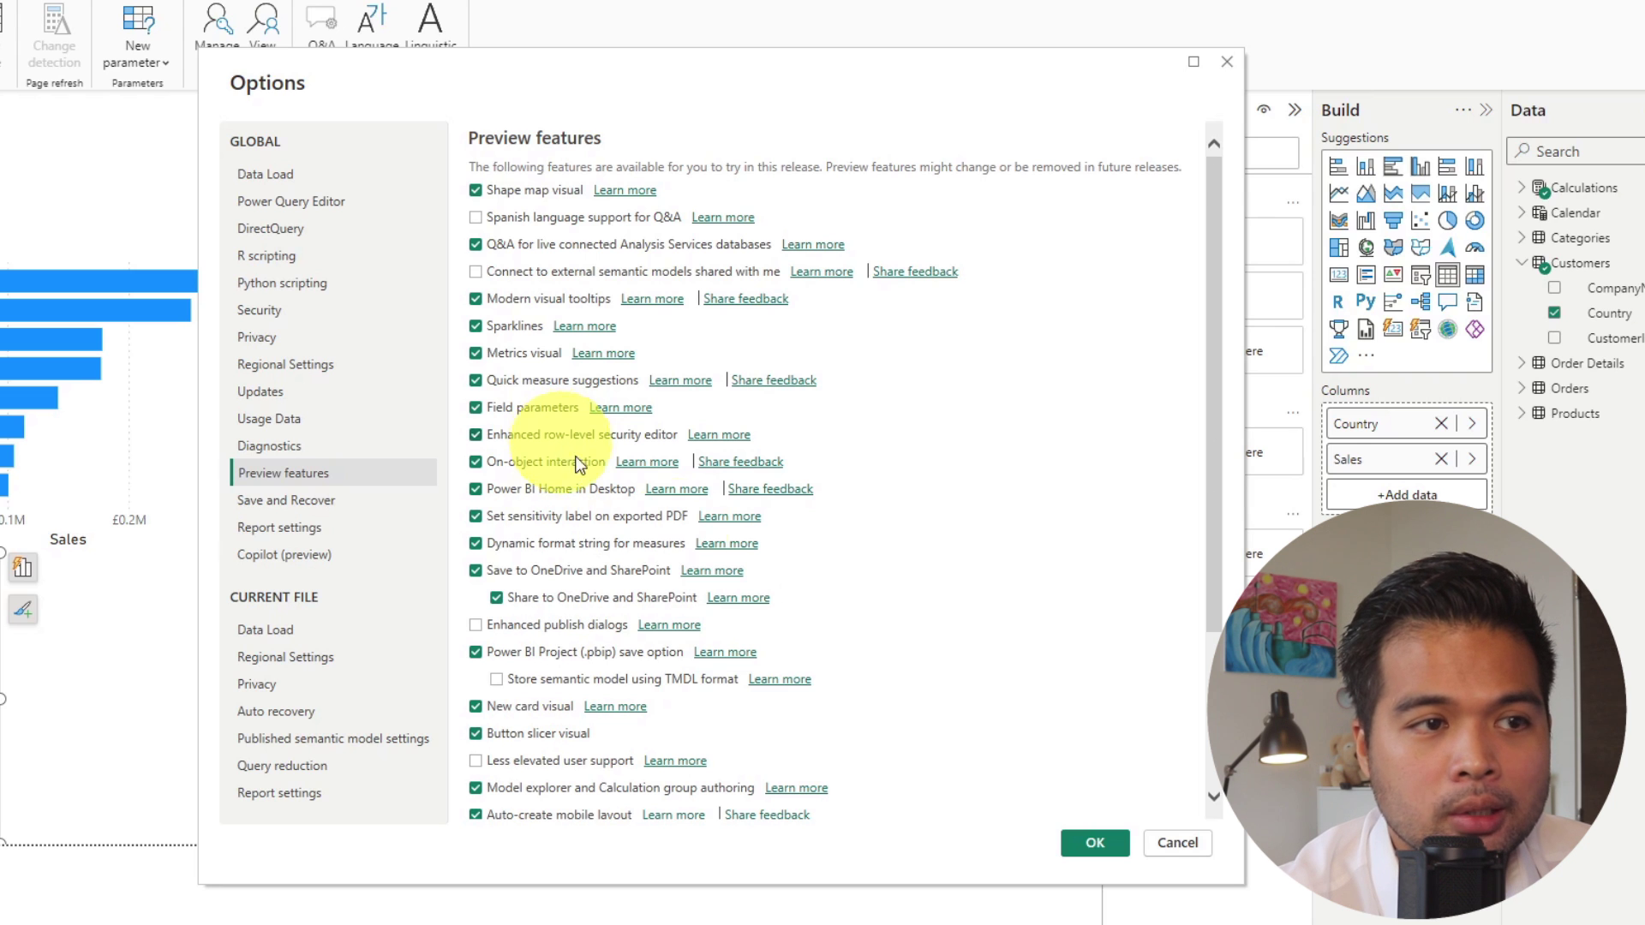
{"action": "left_click", "coordinate": [1091, 842]}
{"action": "left_click", "coordinate": [994, 521]}
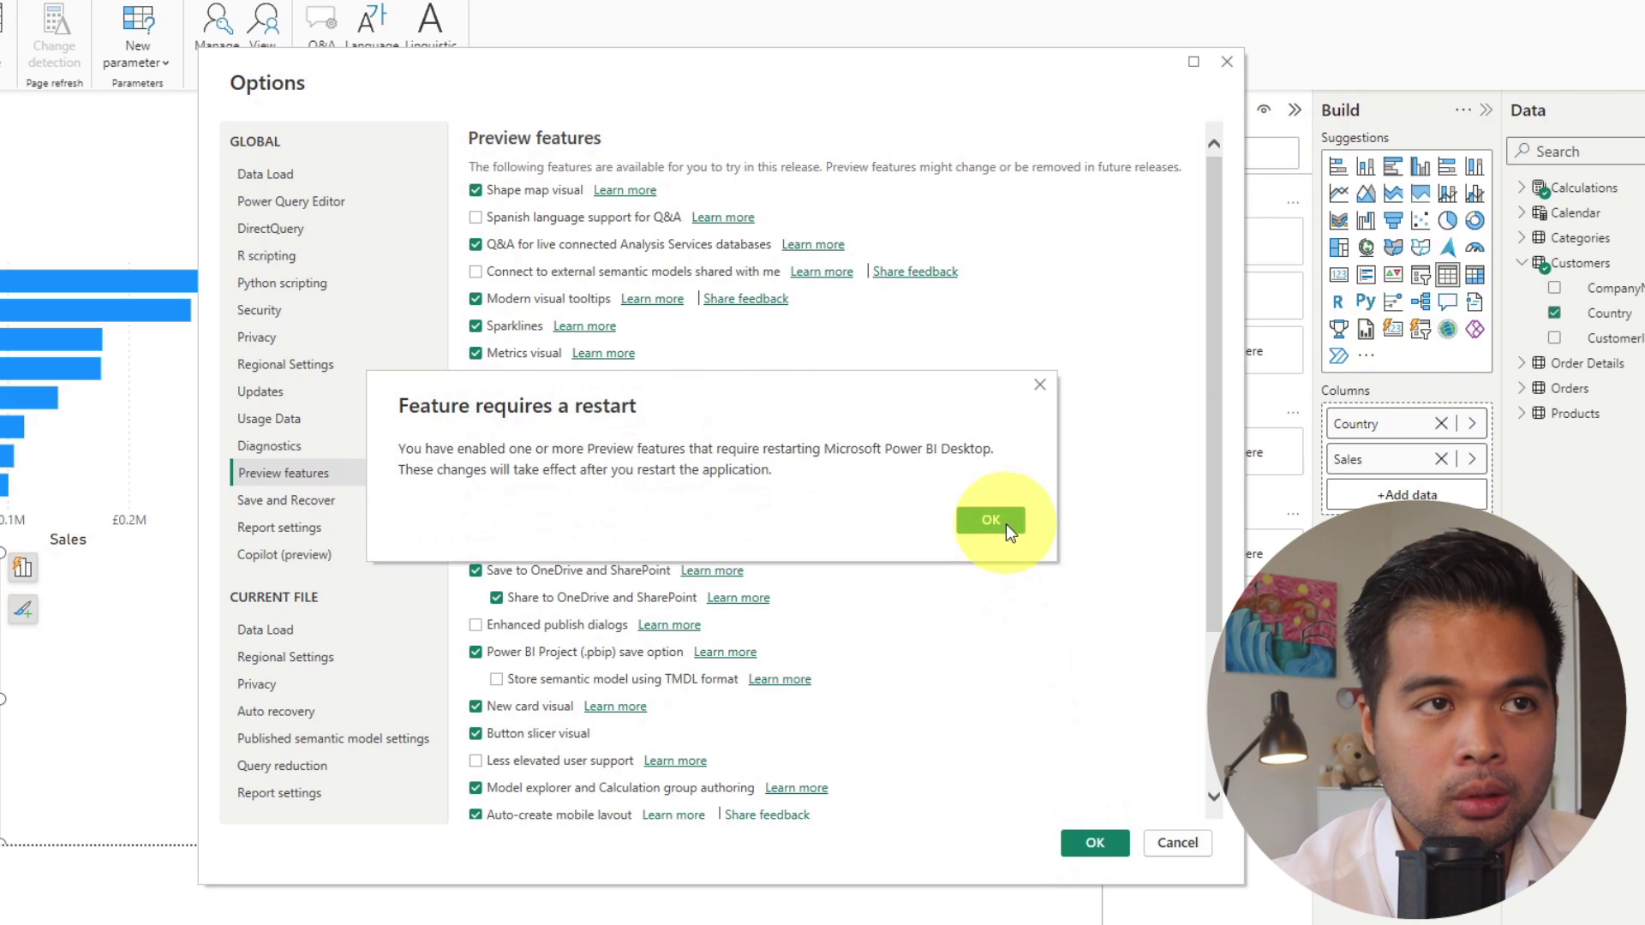
Close Power BI Desktop, saving the changes, and reopen the Enhanced RLS report
{"action": "key", "text": "alt+F4"}
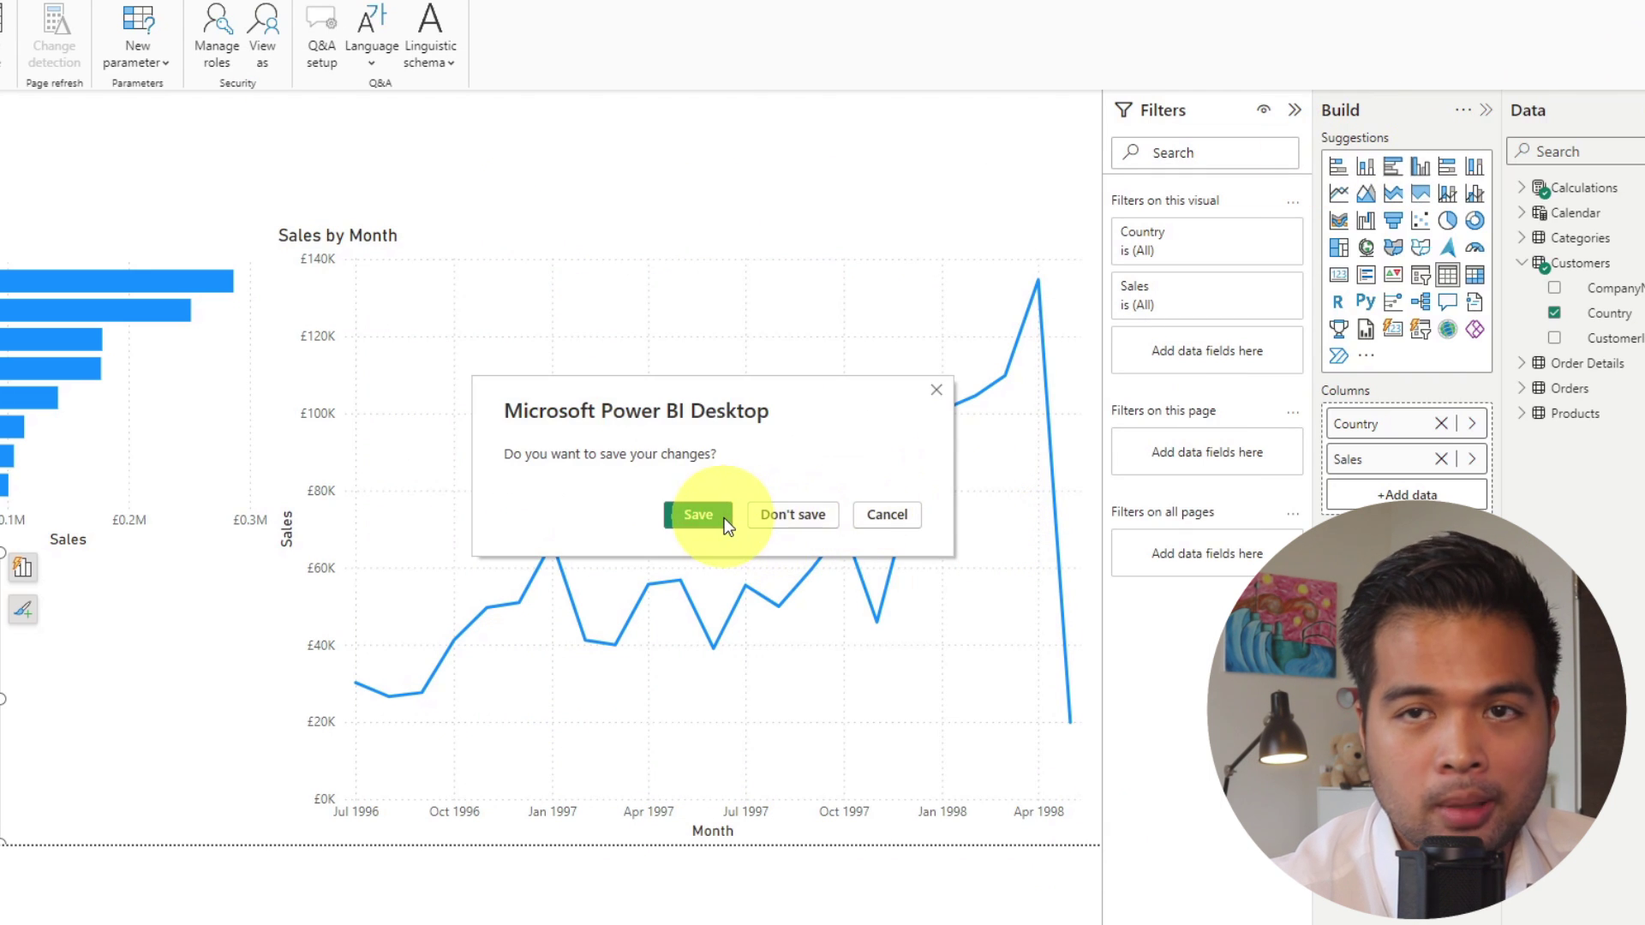
{"action": "left_click", "coordinate": [723, 518]}
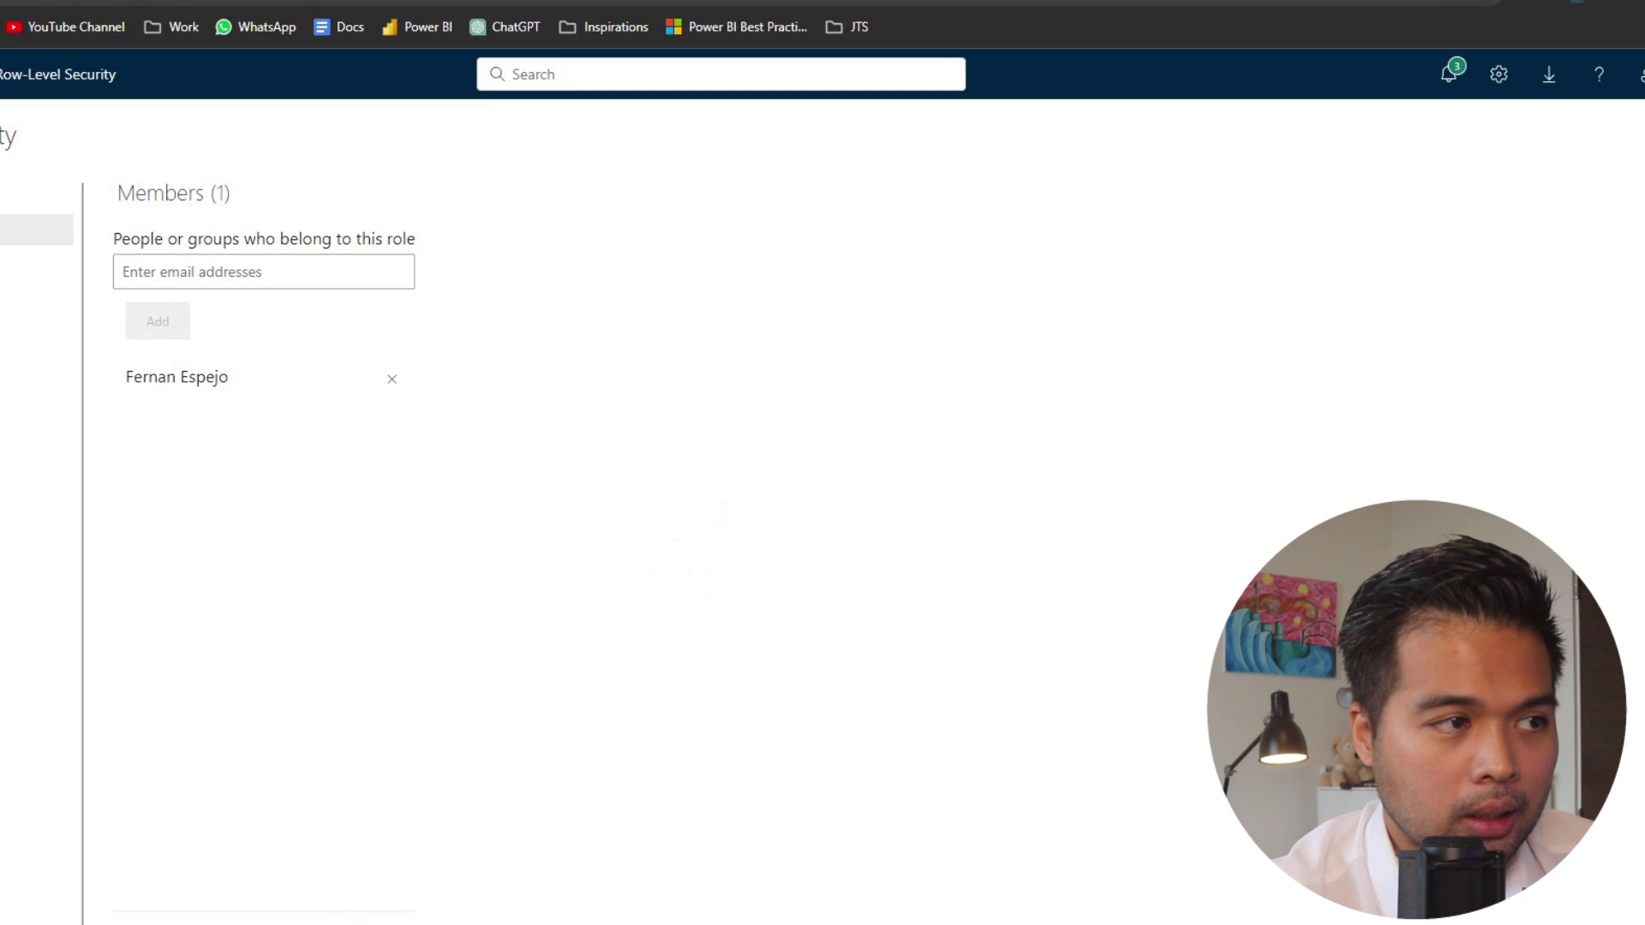
{"action": "left_click", "coordinate": [101, 504]}
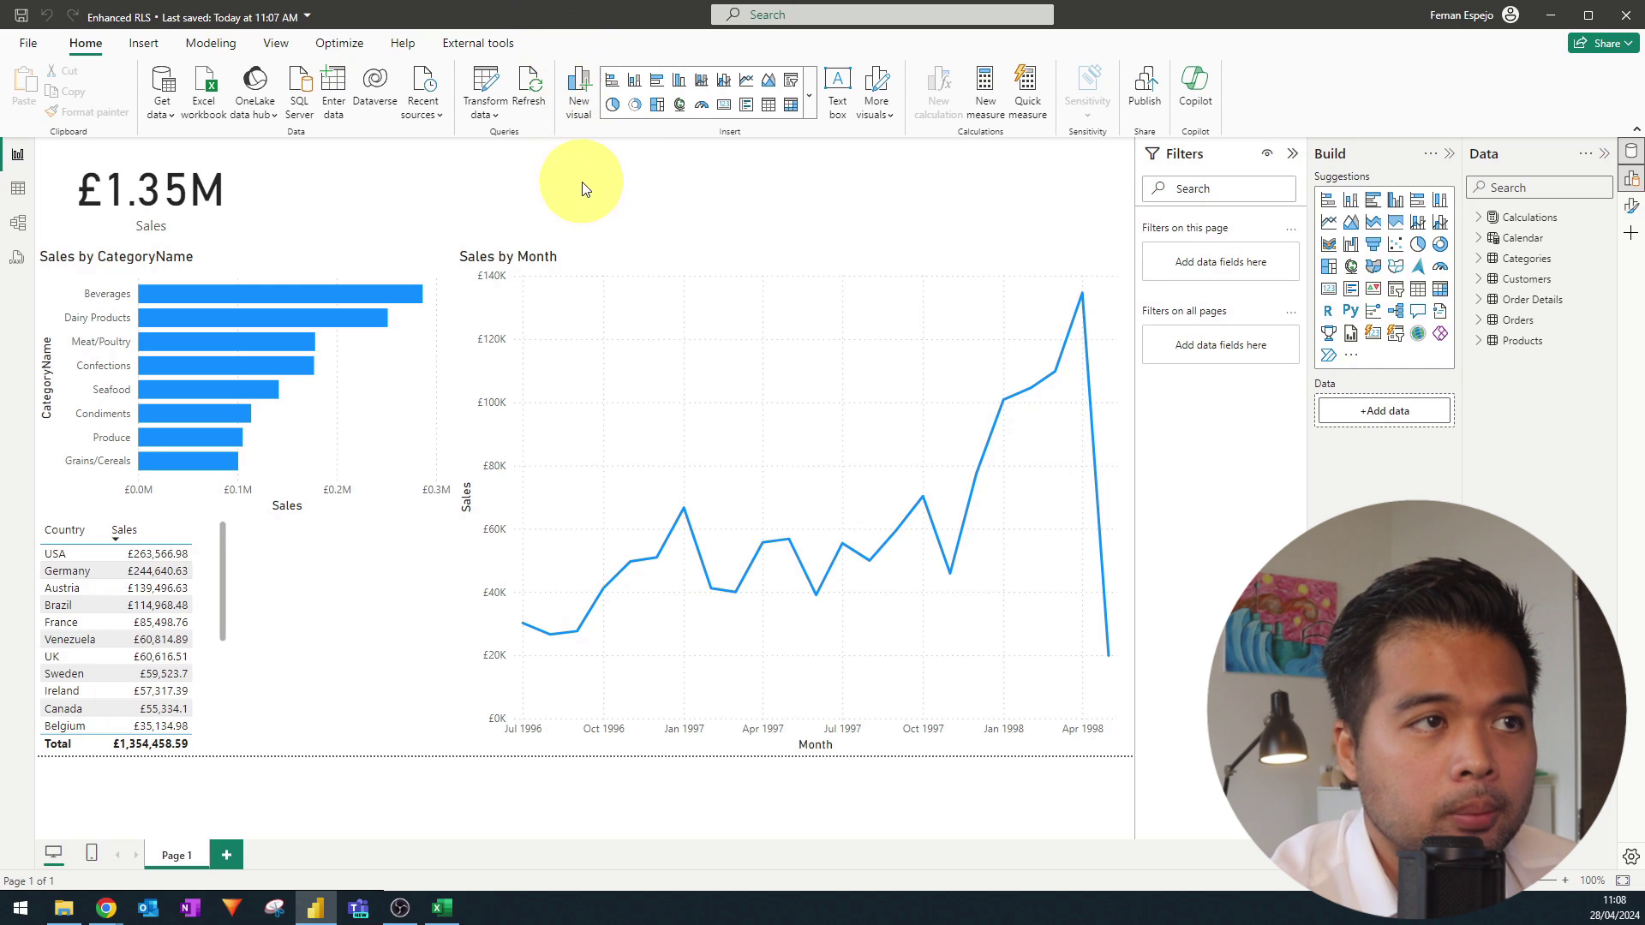
Open the Germany role's Customers table filter in the enhanced security roles editor
{"action": "left_click", "coordinate": [211, 43]}
{"action": "left_click", "coordinate": [412, 104]}
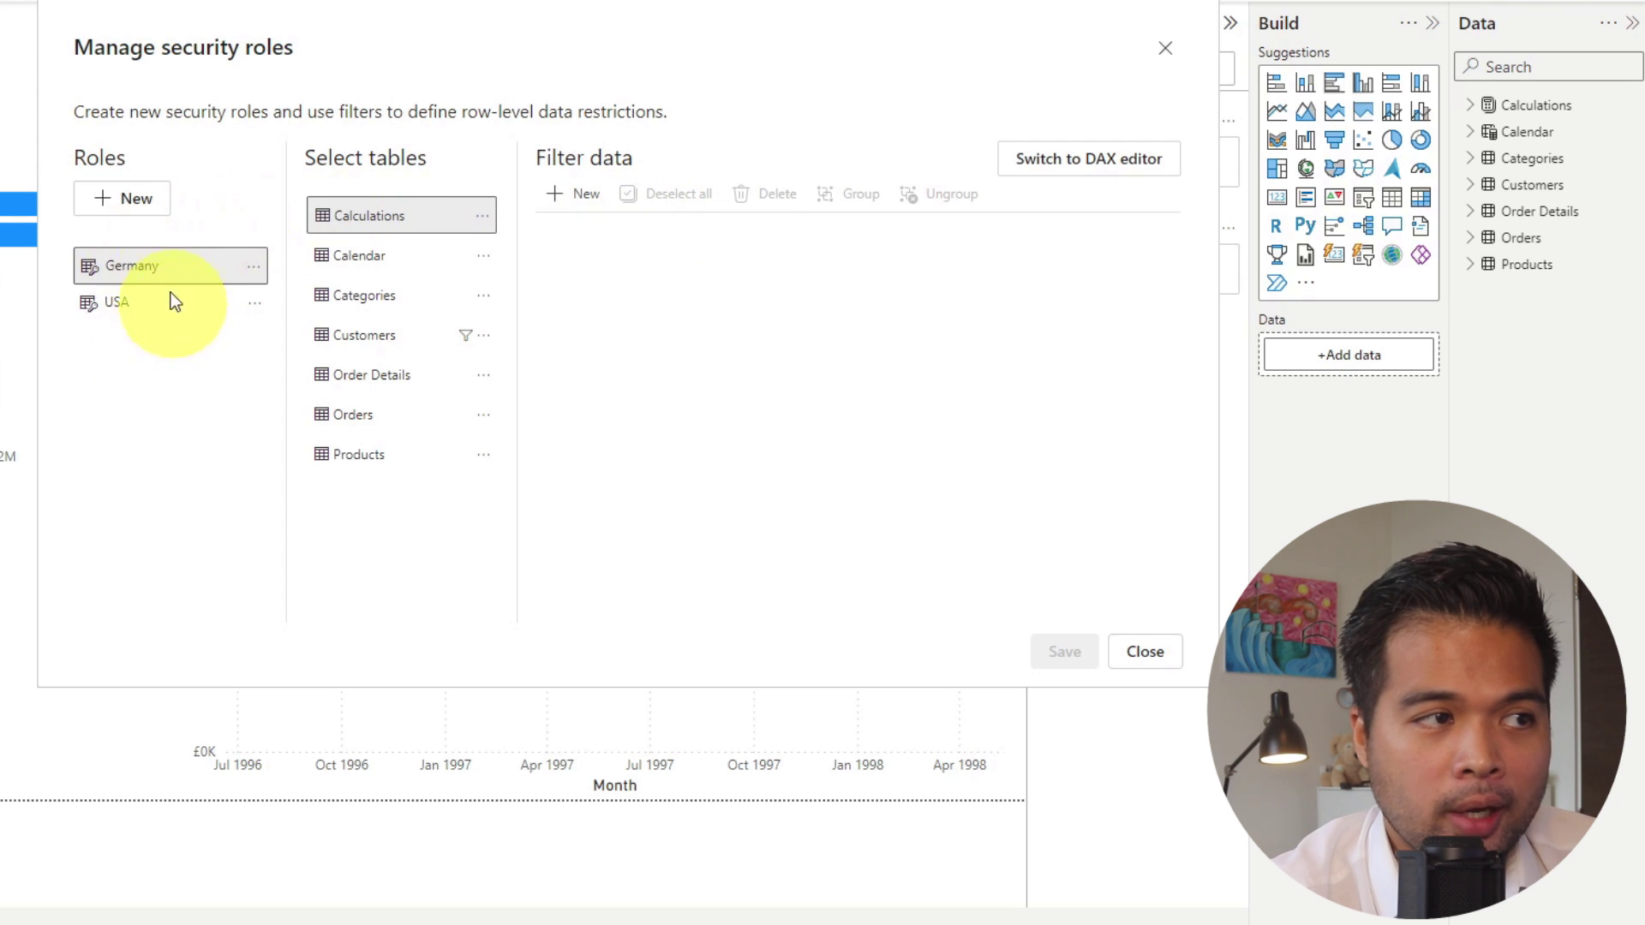
{"action": "left_click", "coordinate": [368, 339]}
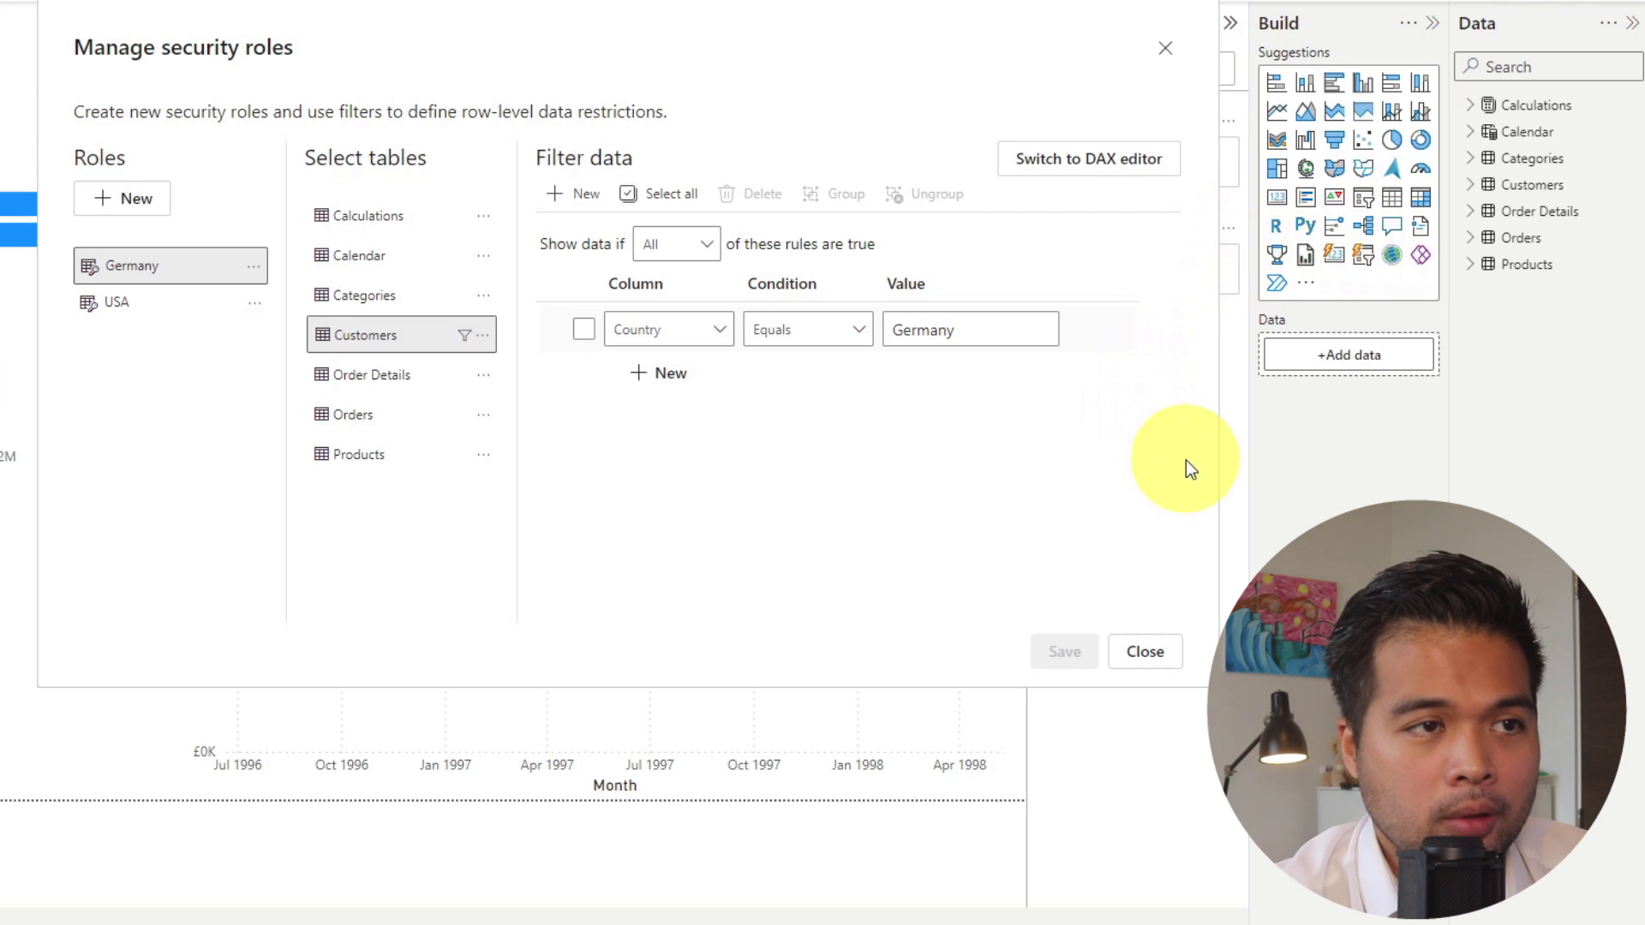
Examine the column choices, condition options and value field of the Germany role's Country rule
{"action": "left_click", "coordinate": [715, 334]}
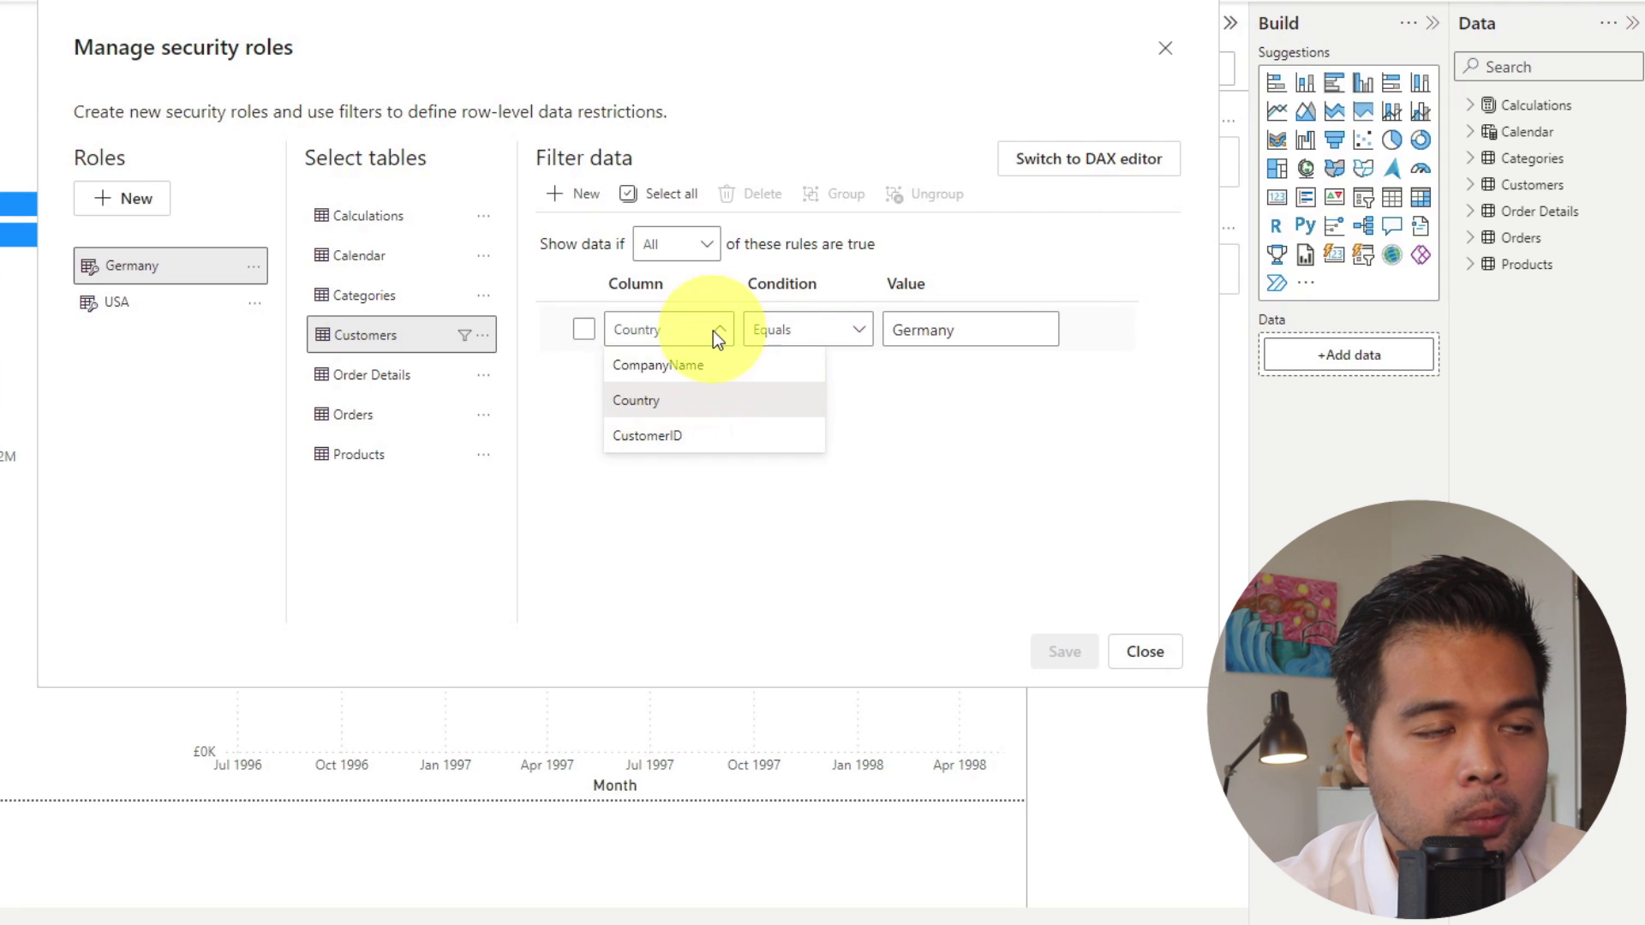
{"action": "left_click", "coordinate": [717, 334]}
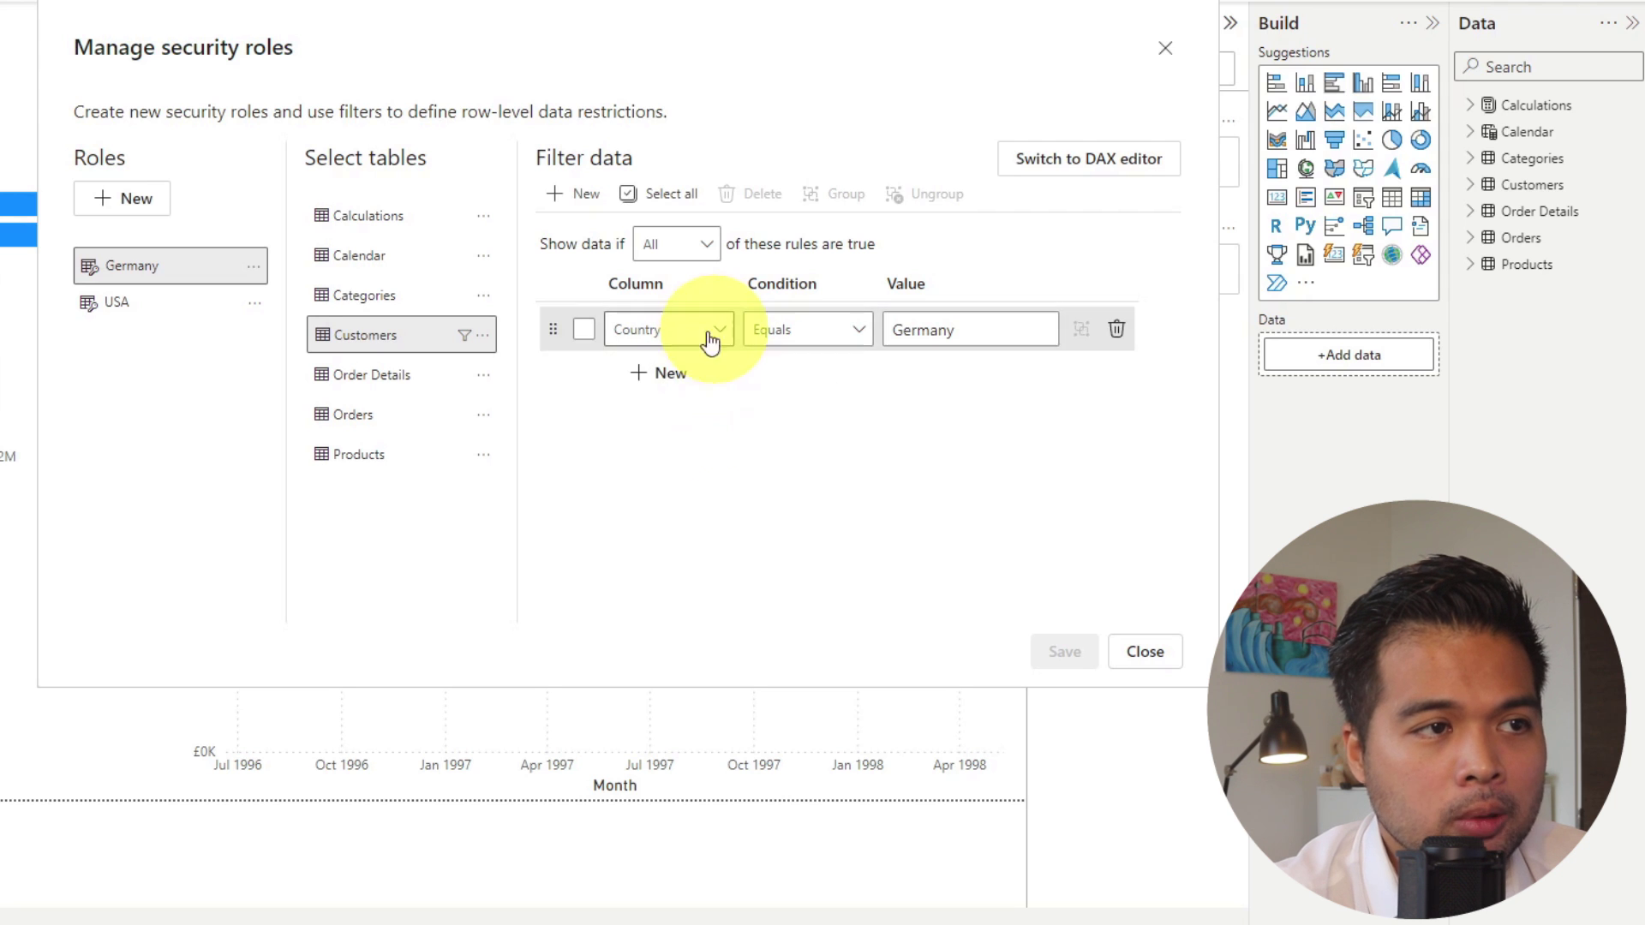
{"action": "left_click", "coordinate": [828, 332]}
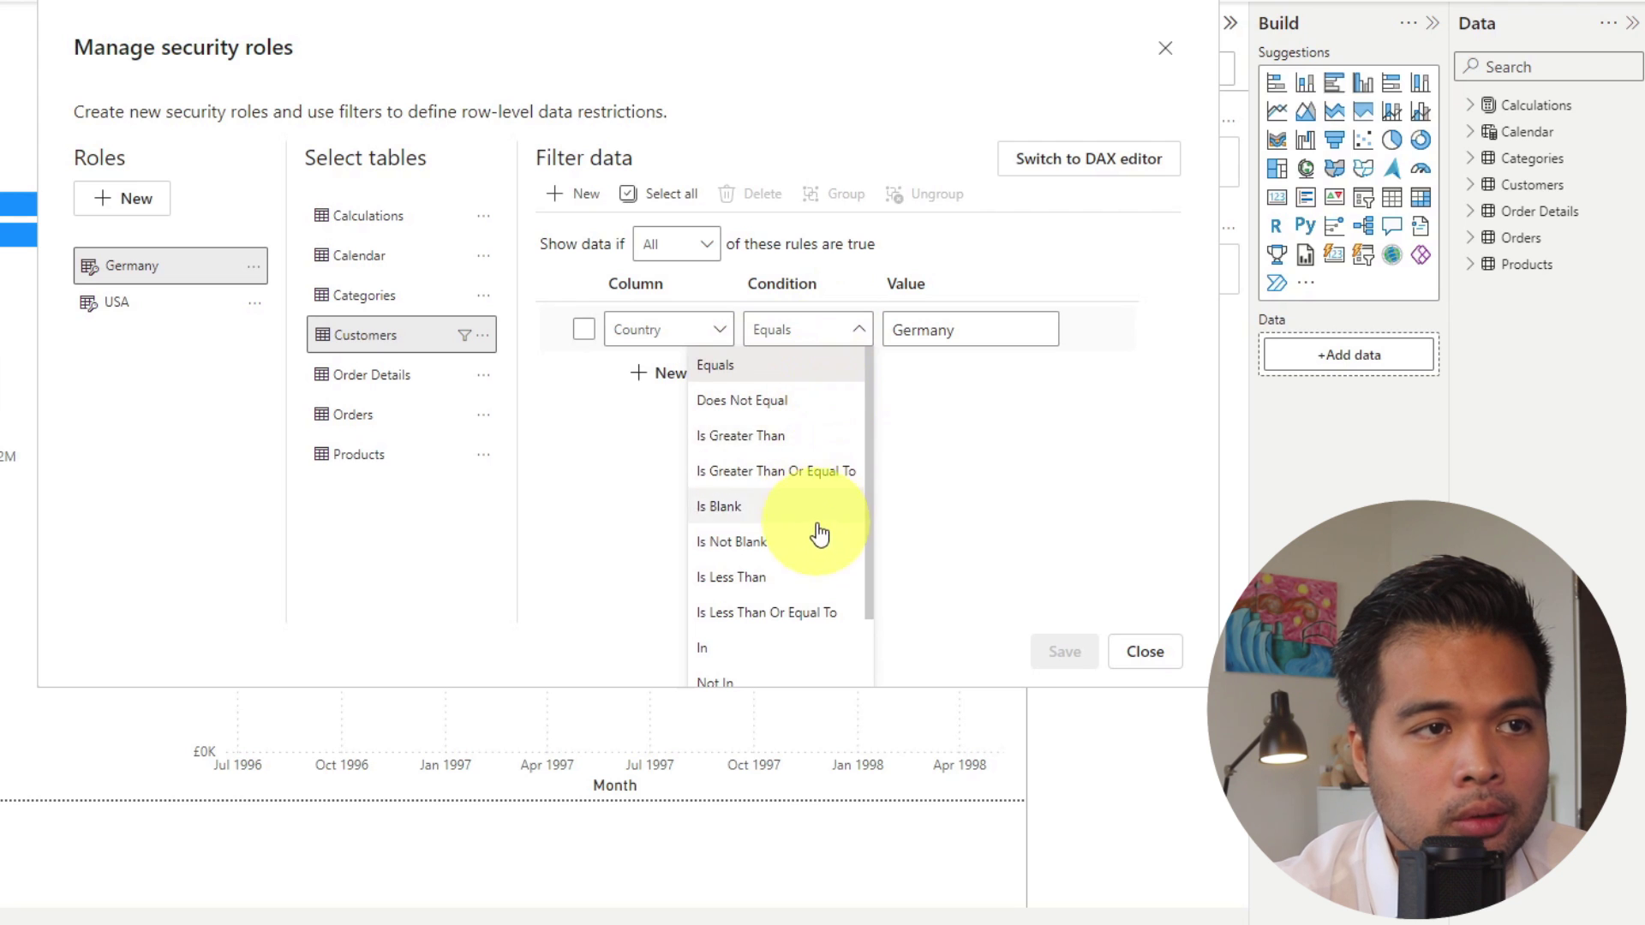
{"action": "scroll", "coordinate": [821, 549], "scroll_direction": "down", "scroll_amount": 1}
{"action": "scroll", "coordinate": [818, 546], "scroll_direction": "down", "scroll_amount": 1}
{"action": "scroll", "coordinate": [800, 654], "scroll_direction": "up", "scroll_amount": 3}
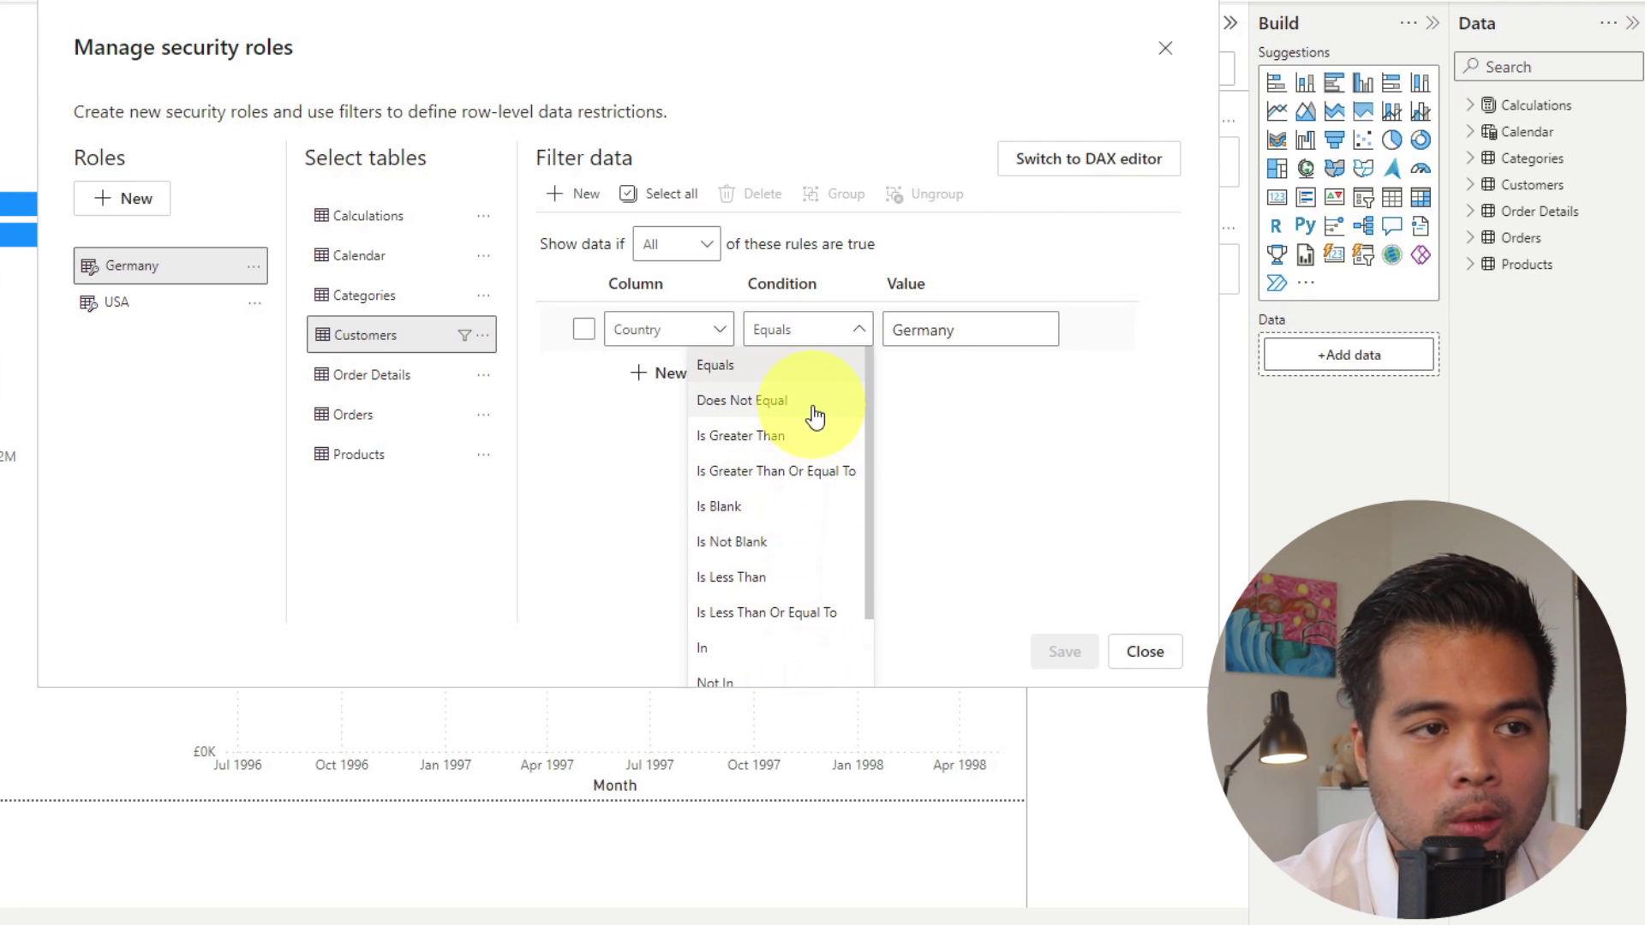
{"action": "scroll", "coordinate": [815, 415], "scroll_direction": "down", "scroll_amount": 2}
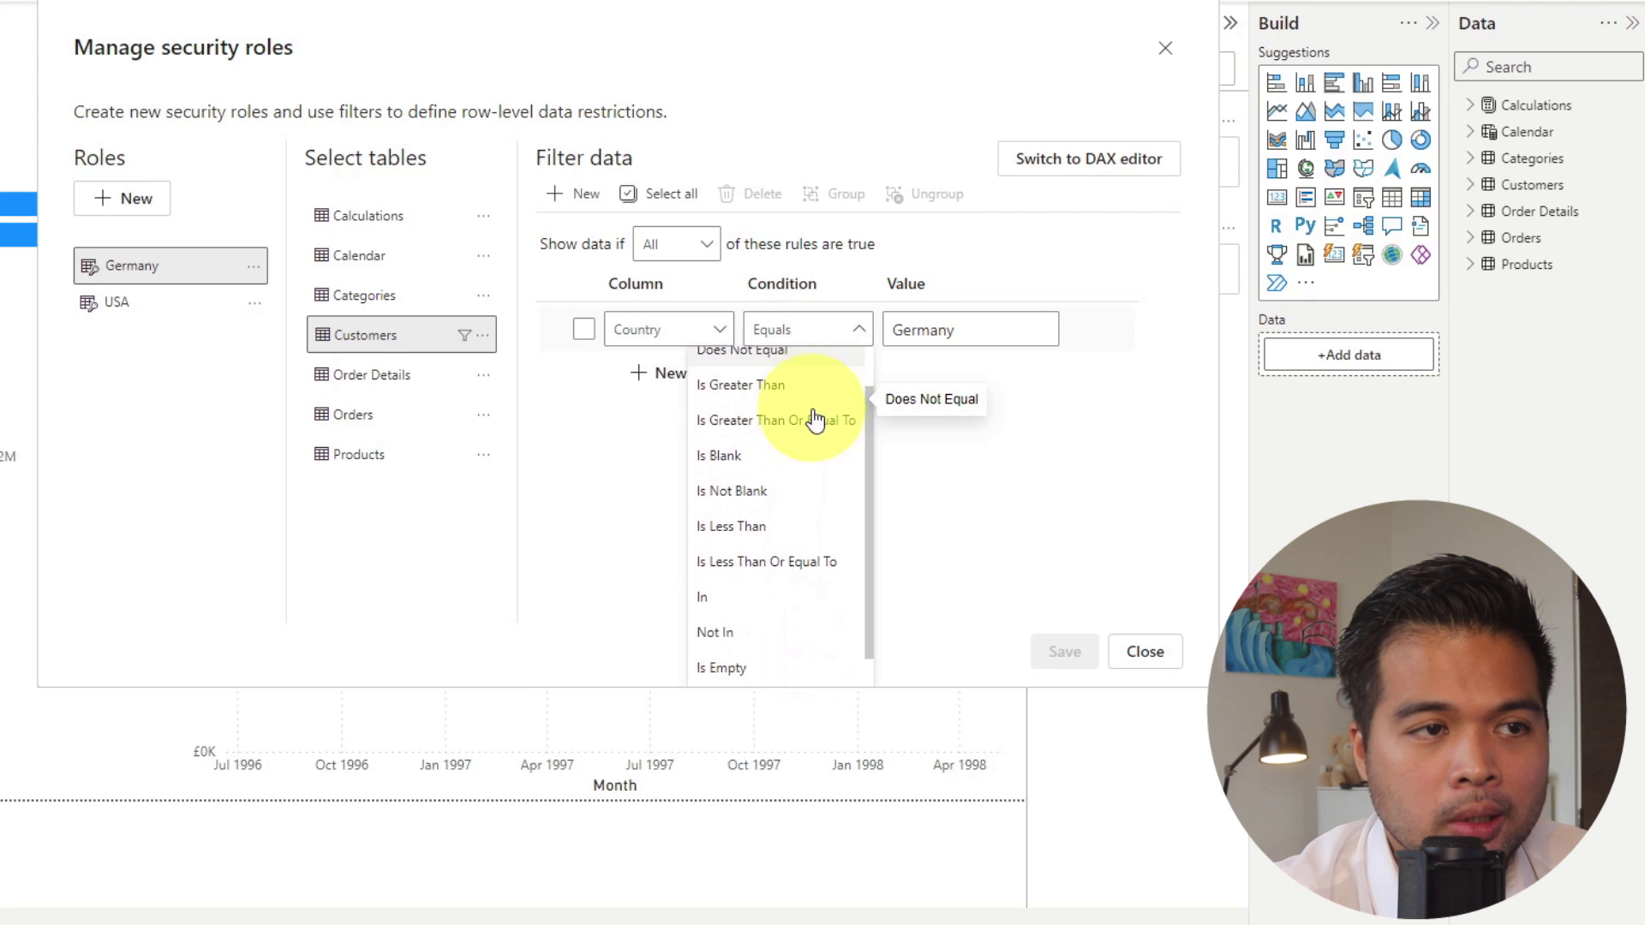
{"action": "left_click", "coordinate": [938, 495]}
{"action": "mouse_move", "coordinate": [966, 335]}
{"action": "left_mouse_down"}
{"action": "mouse_move", "coordinate": [915, 337]}
{"action": "mouse_move", "coordinate": [954, 334]}
{"action": "left_mouse_up"}
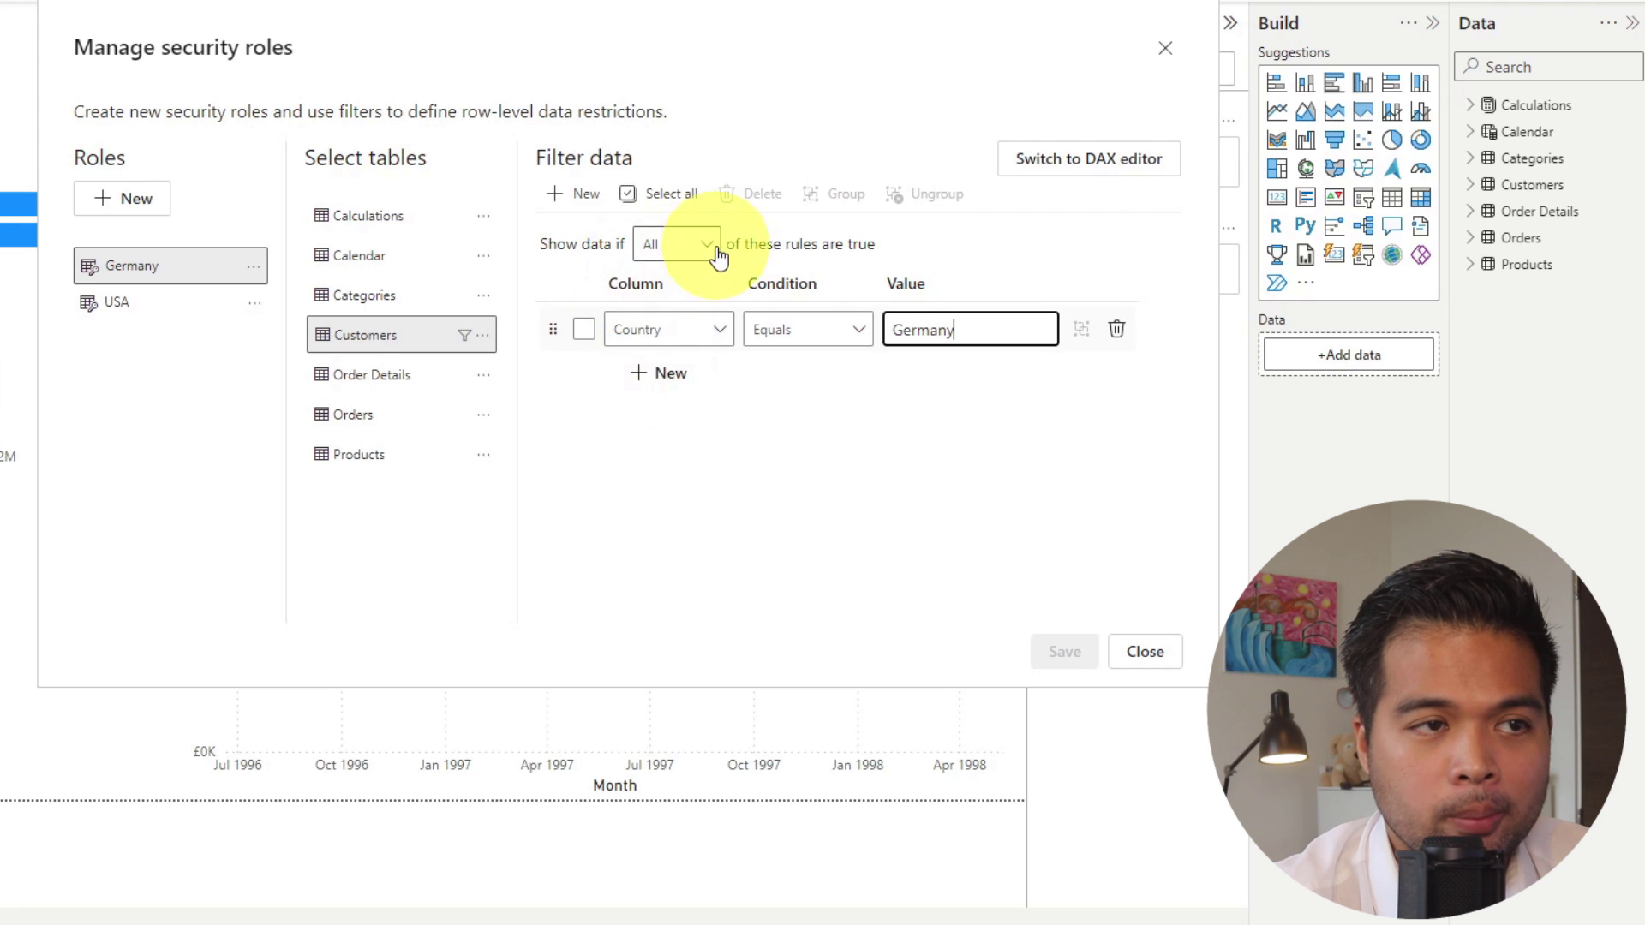
Add a second rule to the Germany role's Customers filter where Country equals Austria
{"action": "left_click", "coordinate": [660, 372]}
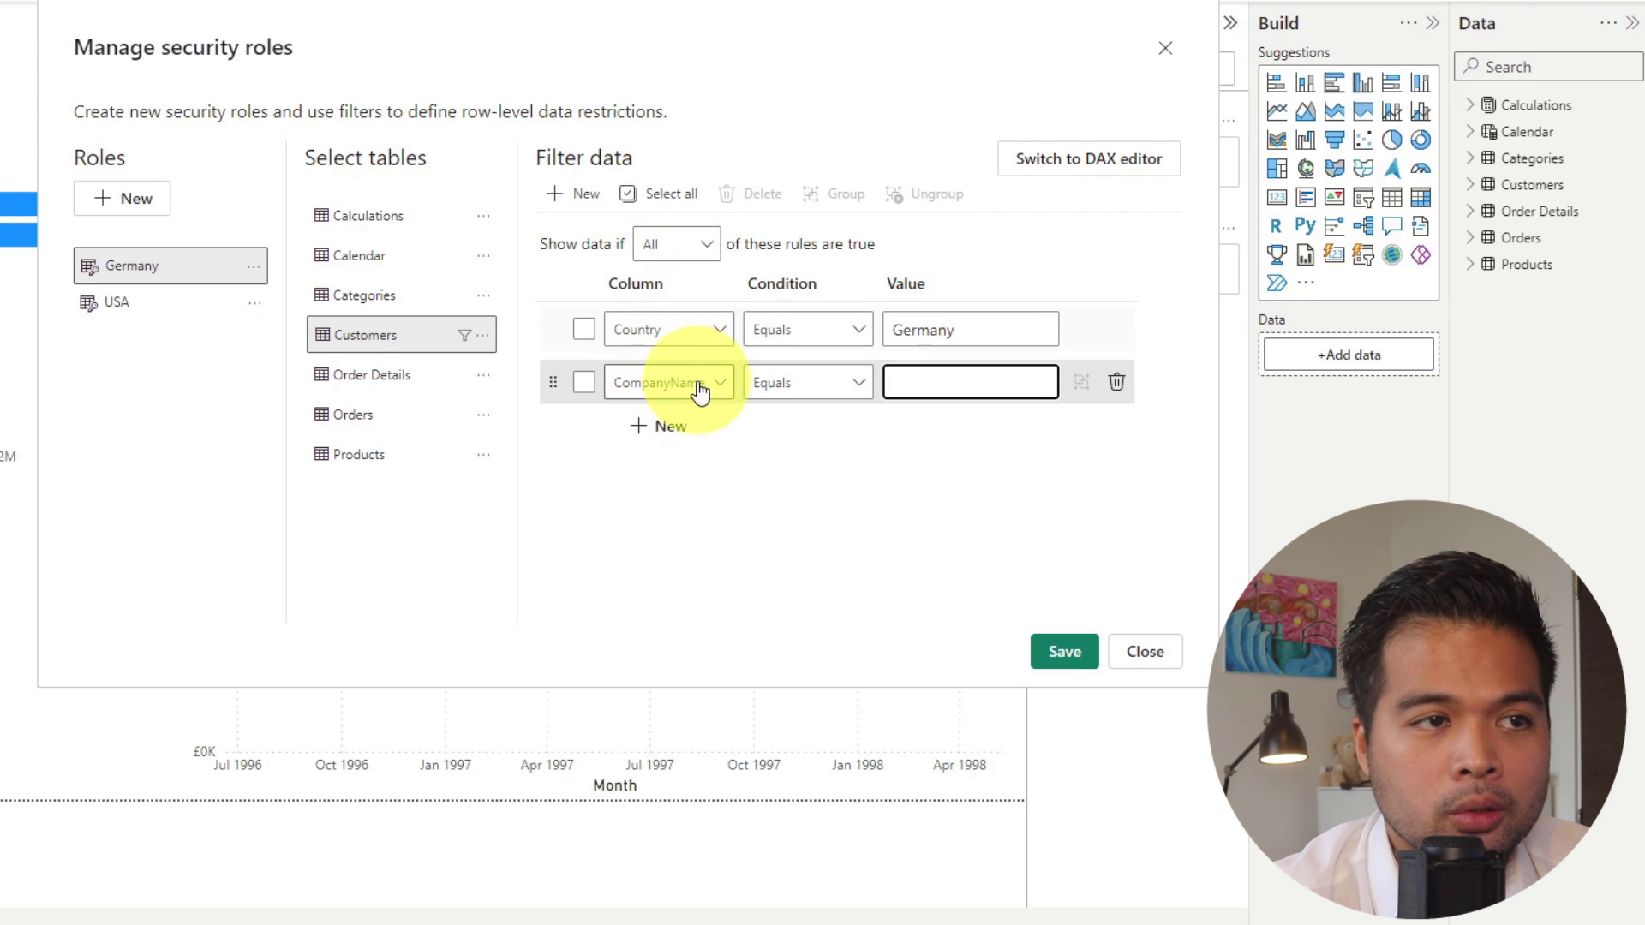
{"action": "left_click", "coordinate": [690, 384]}
{"action": "left_click", "coordinate": [697, 452]}
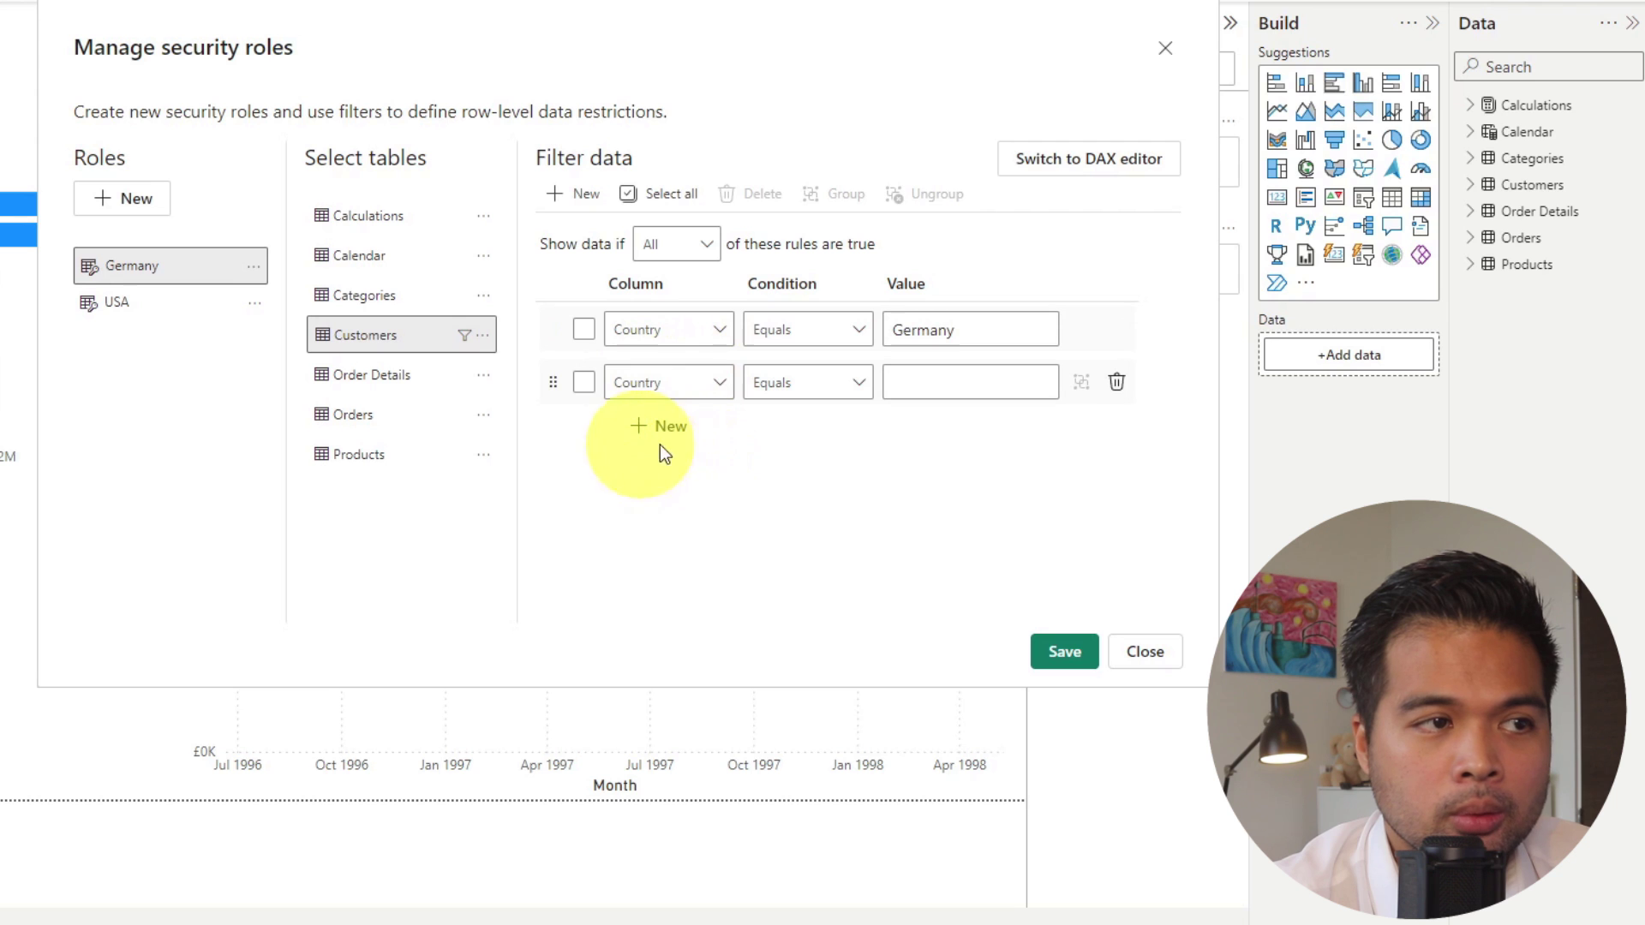
{"action": "left_click", "coordinate": [945, 380]}
{"action": "type", "text": "Austria"}
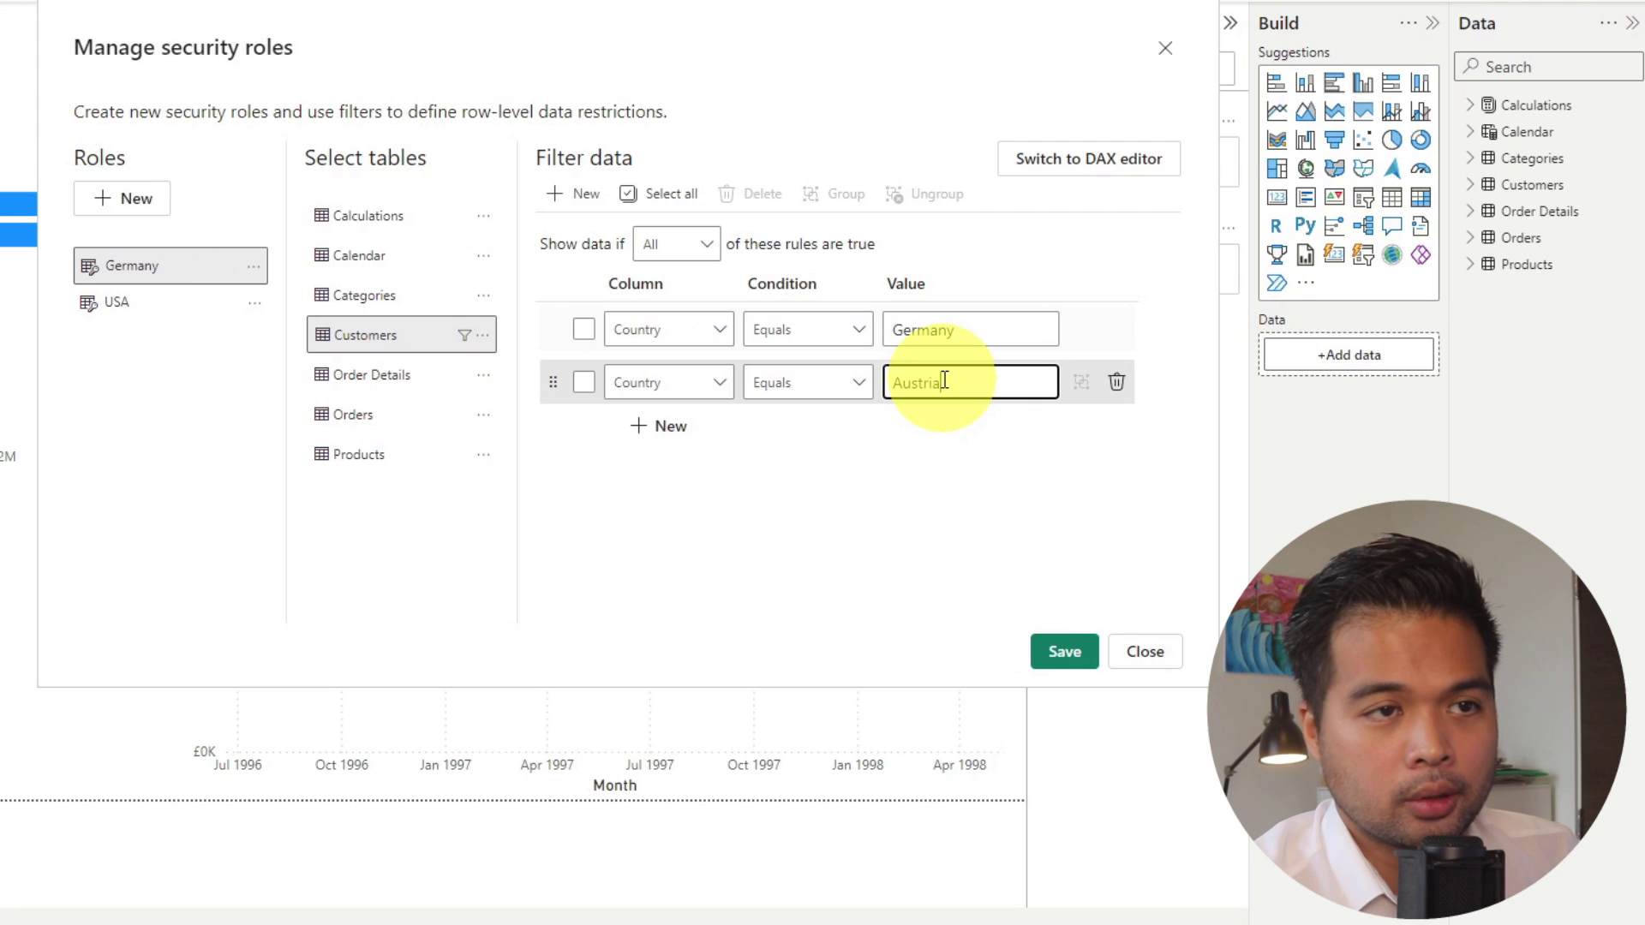
{"action": "left_click", "coordinate": [847, 605]}
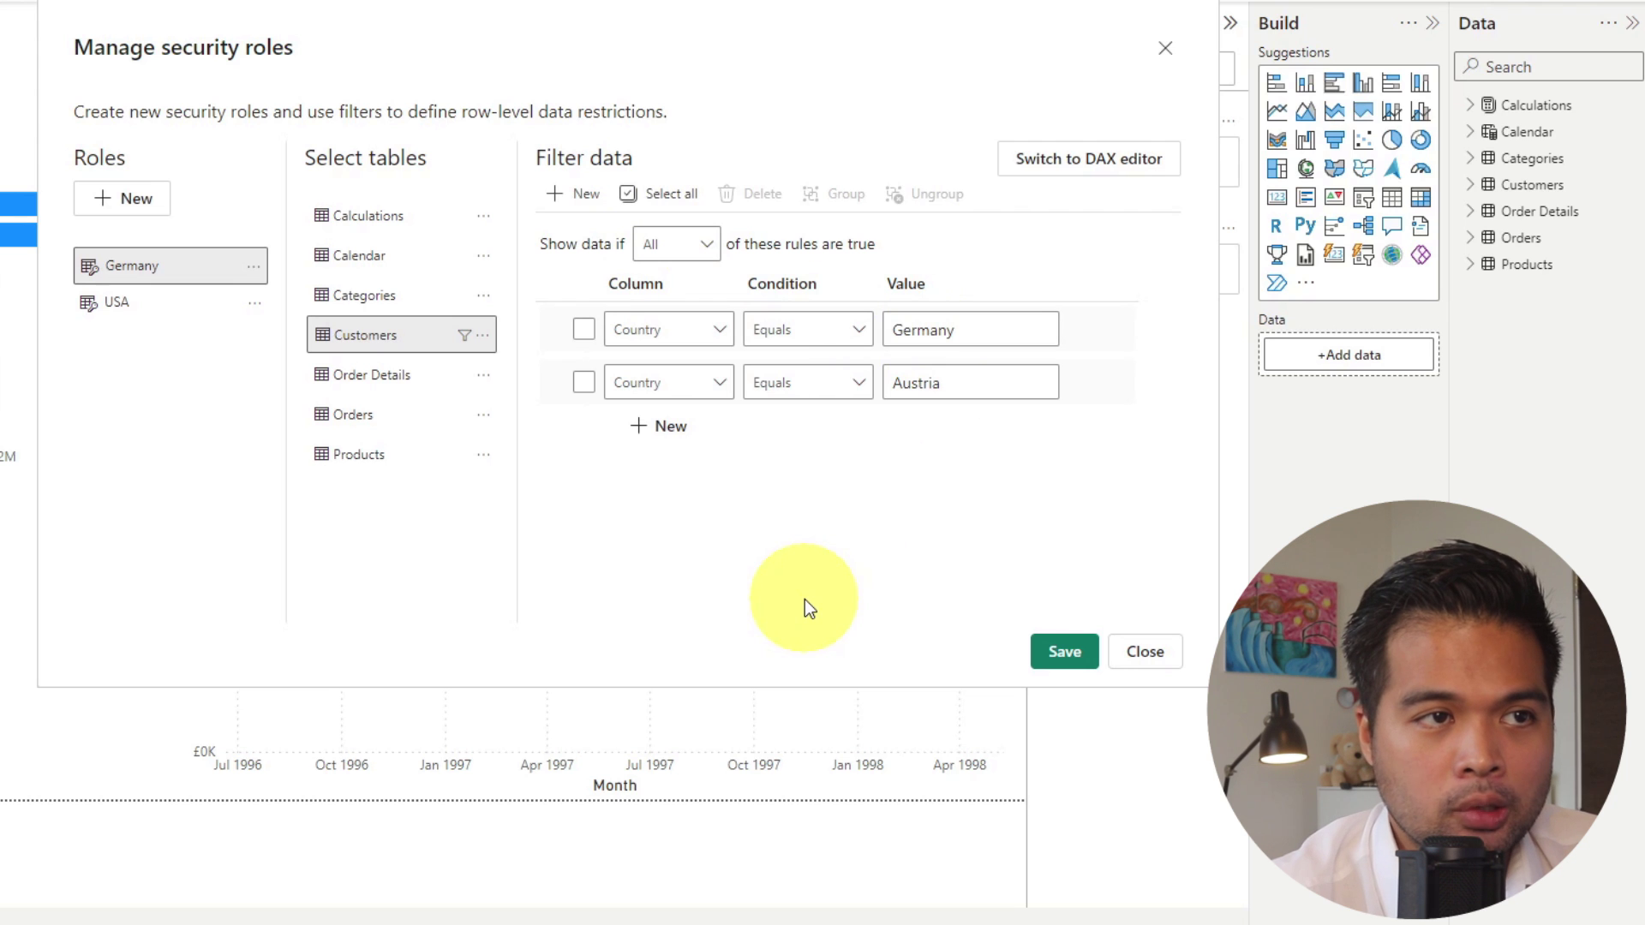
Set the Customers filter to show data if any rule is true and group the Germany and Austria rules
{"action": "left_click", "coordinate": [707, 248]}
{"action": "left_click", "coordinate": [684, 317]}
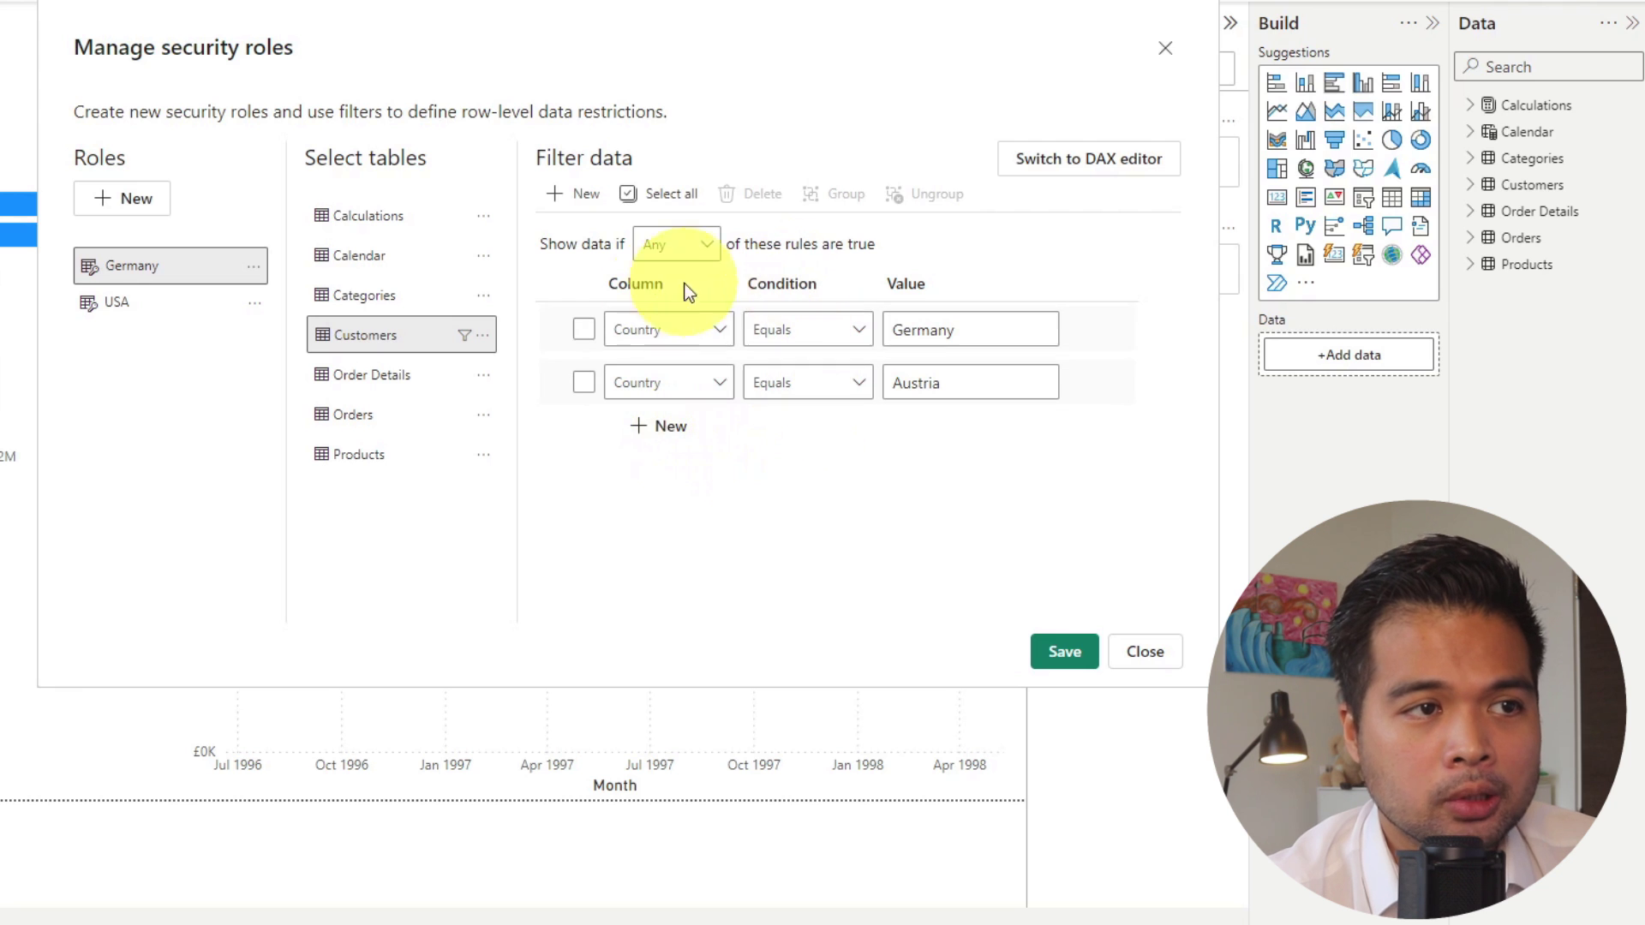
{"action": "left_click", "coordinate": [585, 330]}
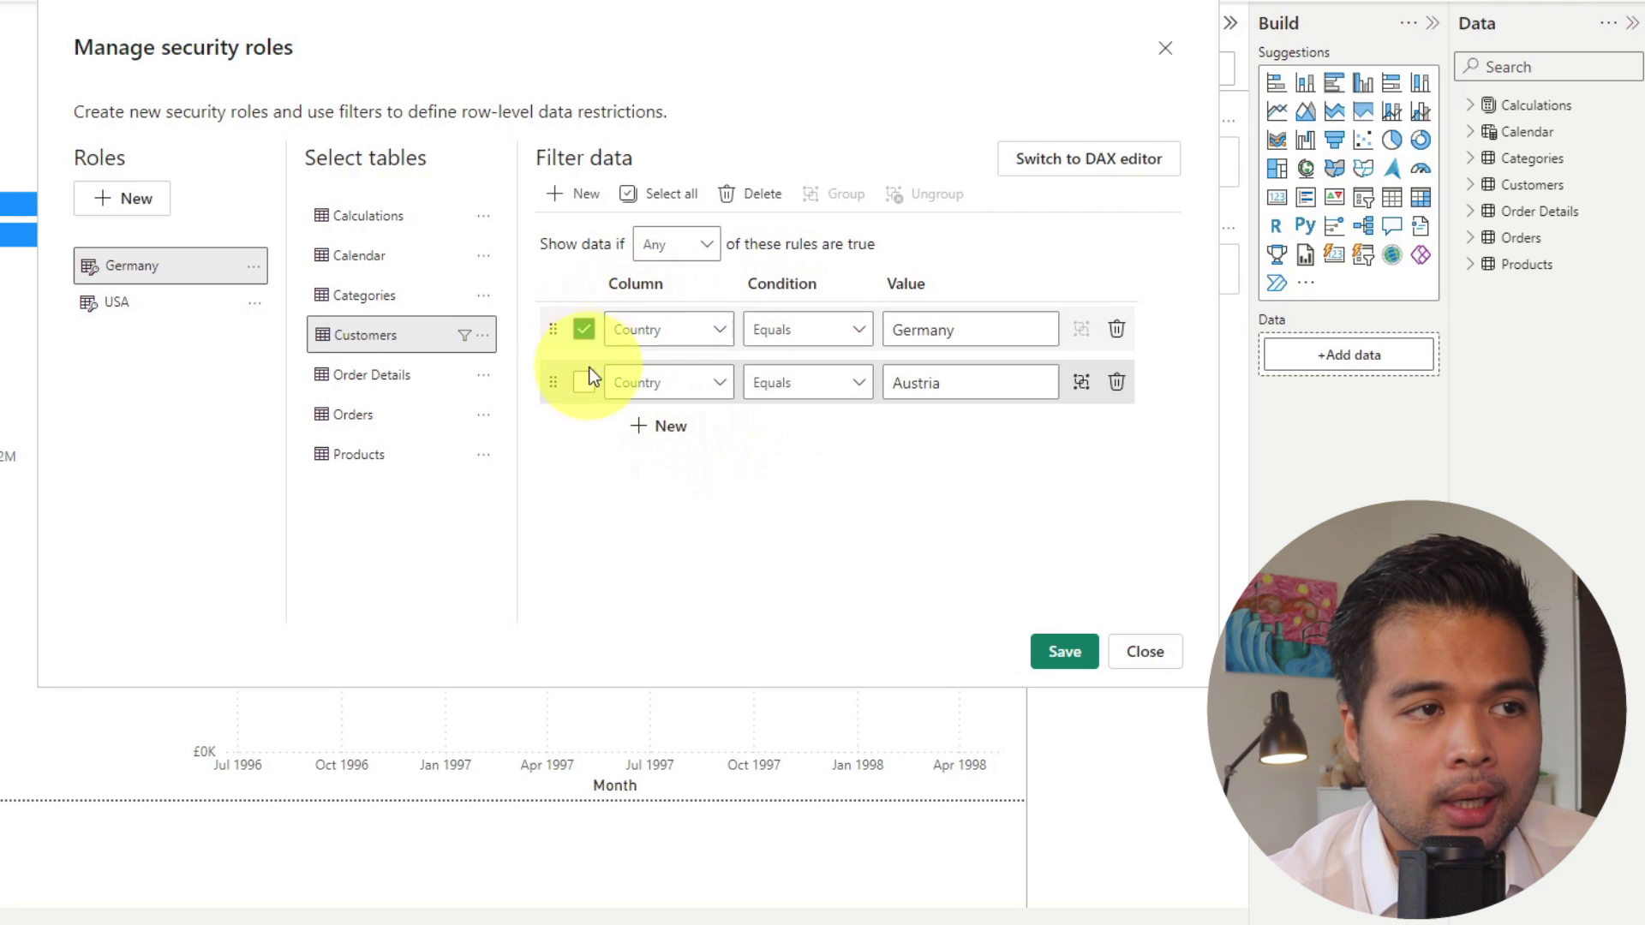
{"action": "left_click", "coordinate": [584, 382]}
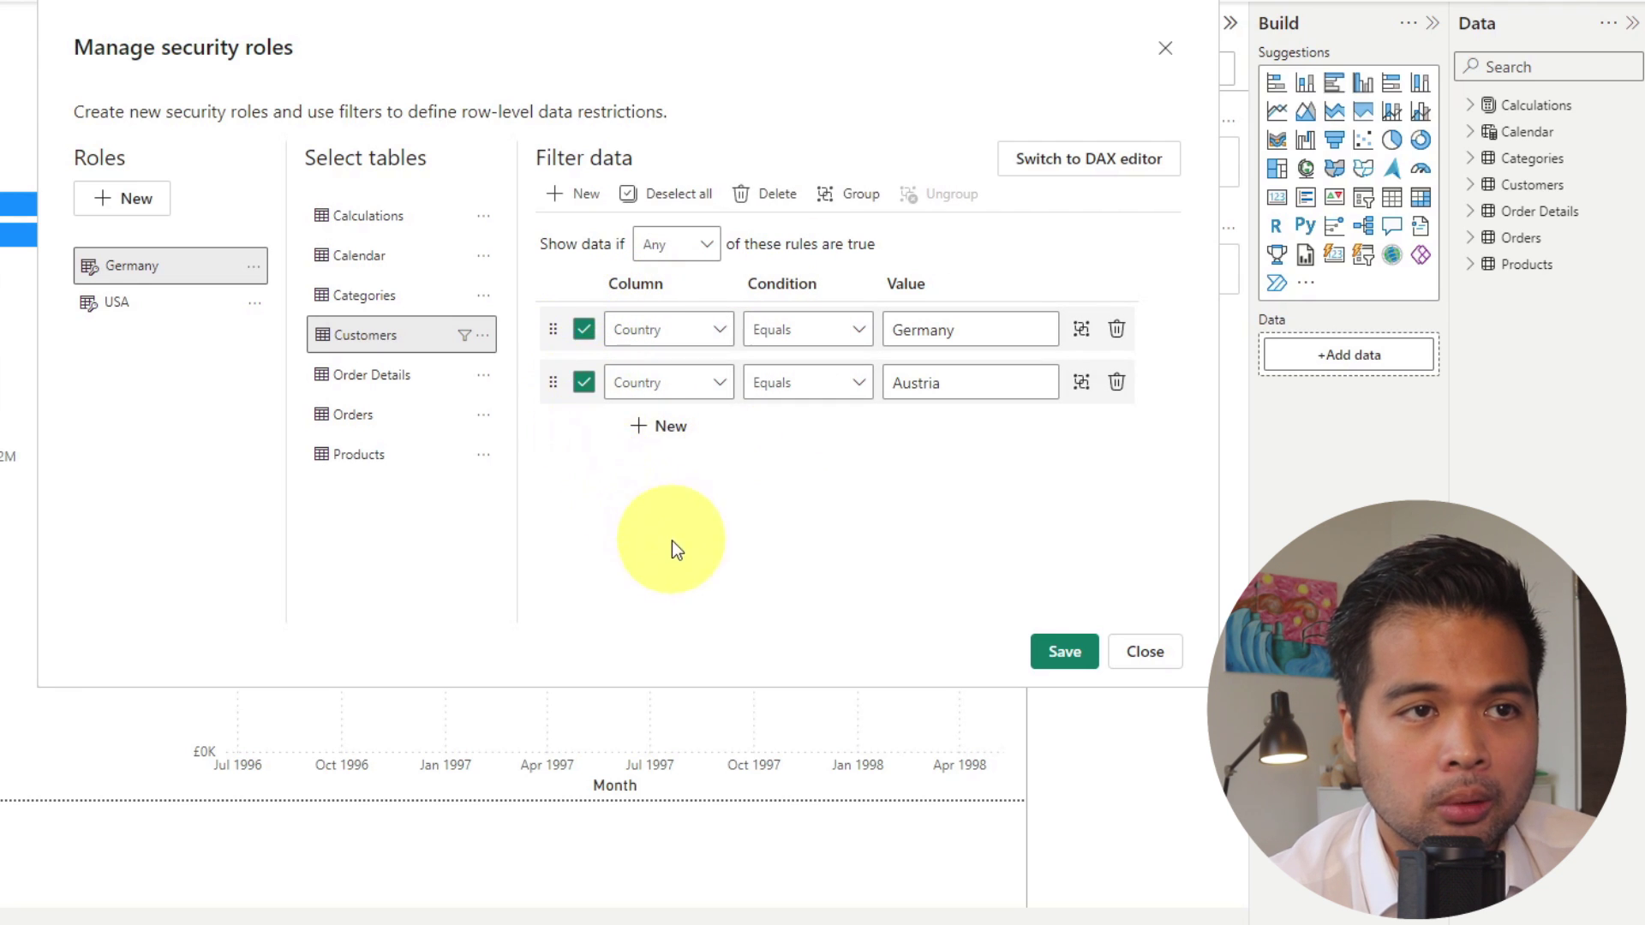
{"action": "left_click", "coordinate": [855, 197]}
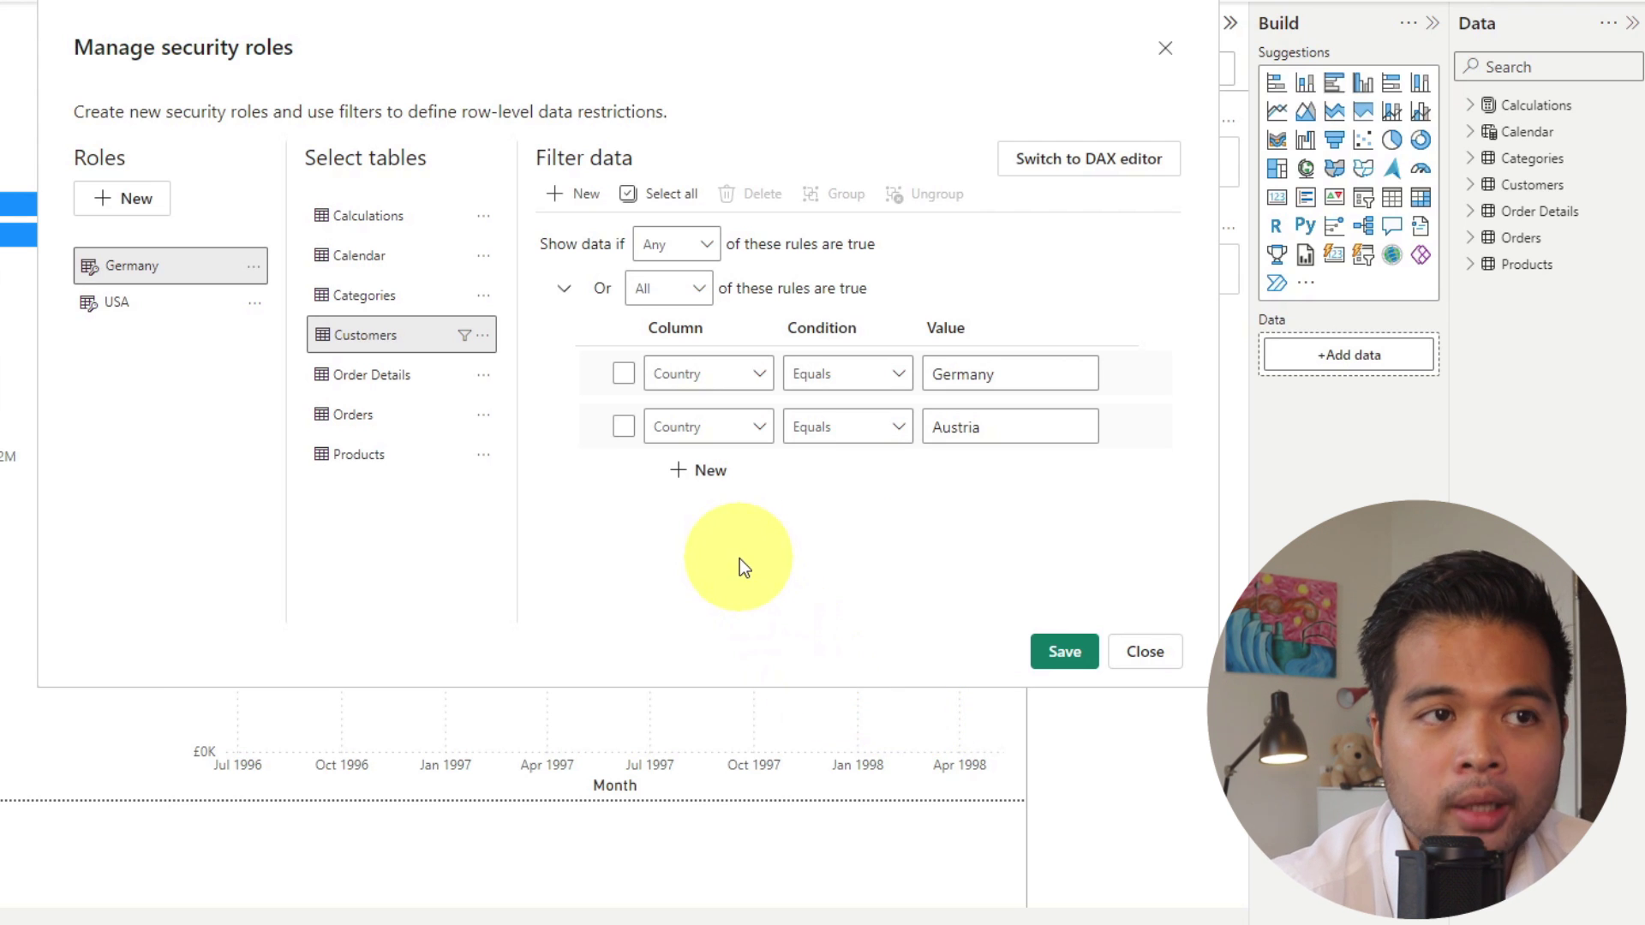
Try a new rule inside the Country group, delete it, and add a blank rule outside the group instead
{"action": "left_click", "coordinate": [710, 486]}
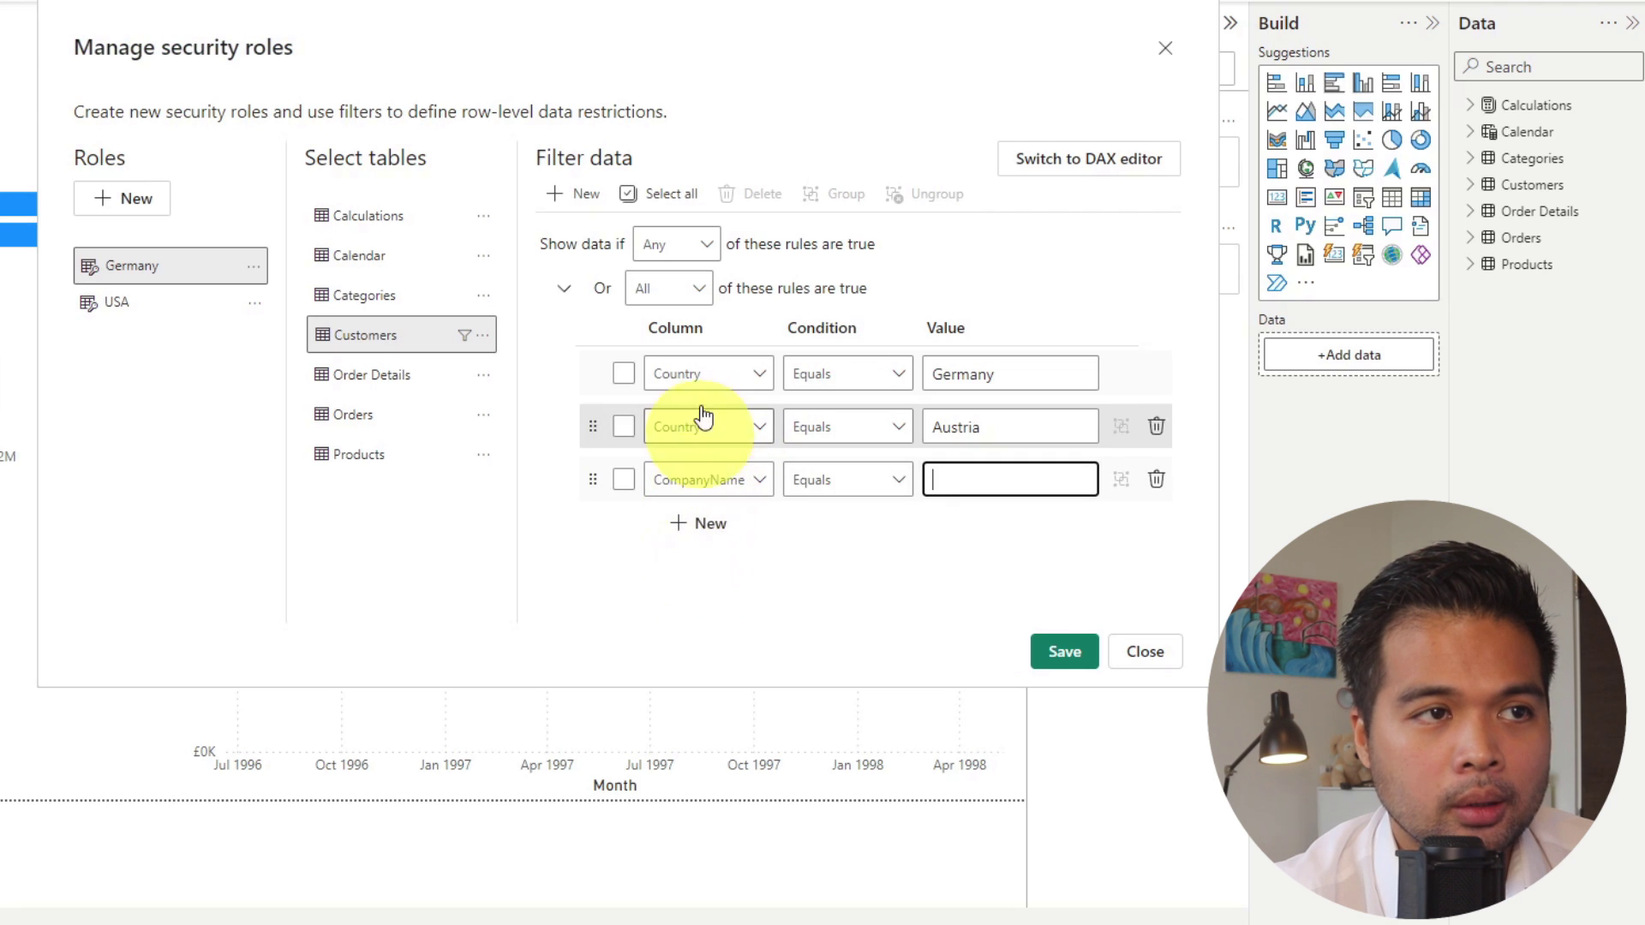
{"action": "left_click", "coordinate": [1158, 484]}
{"action": "left_click", "coordinate": [563, 289]}
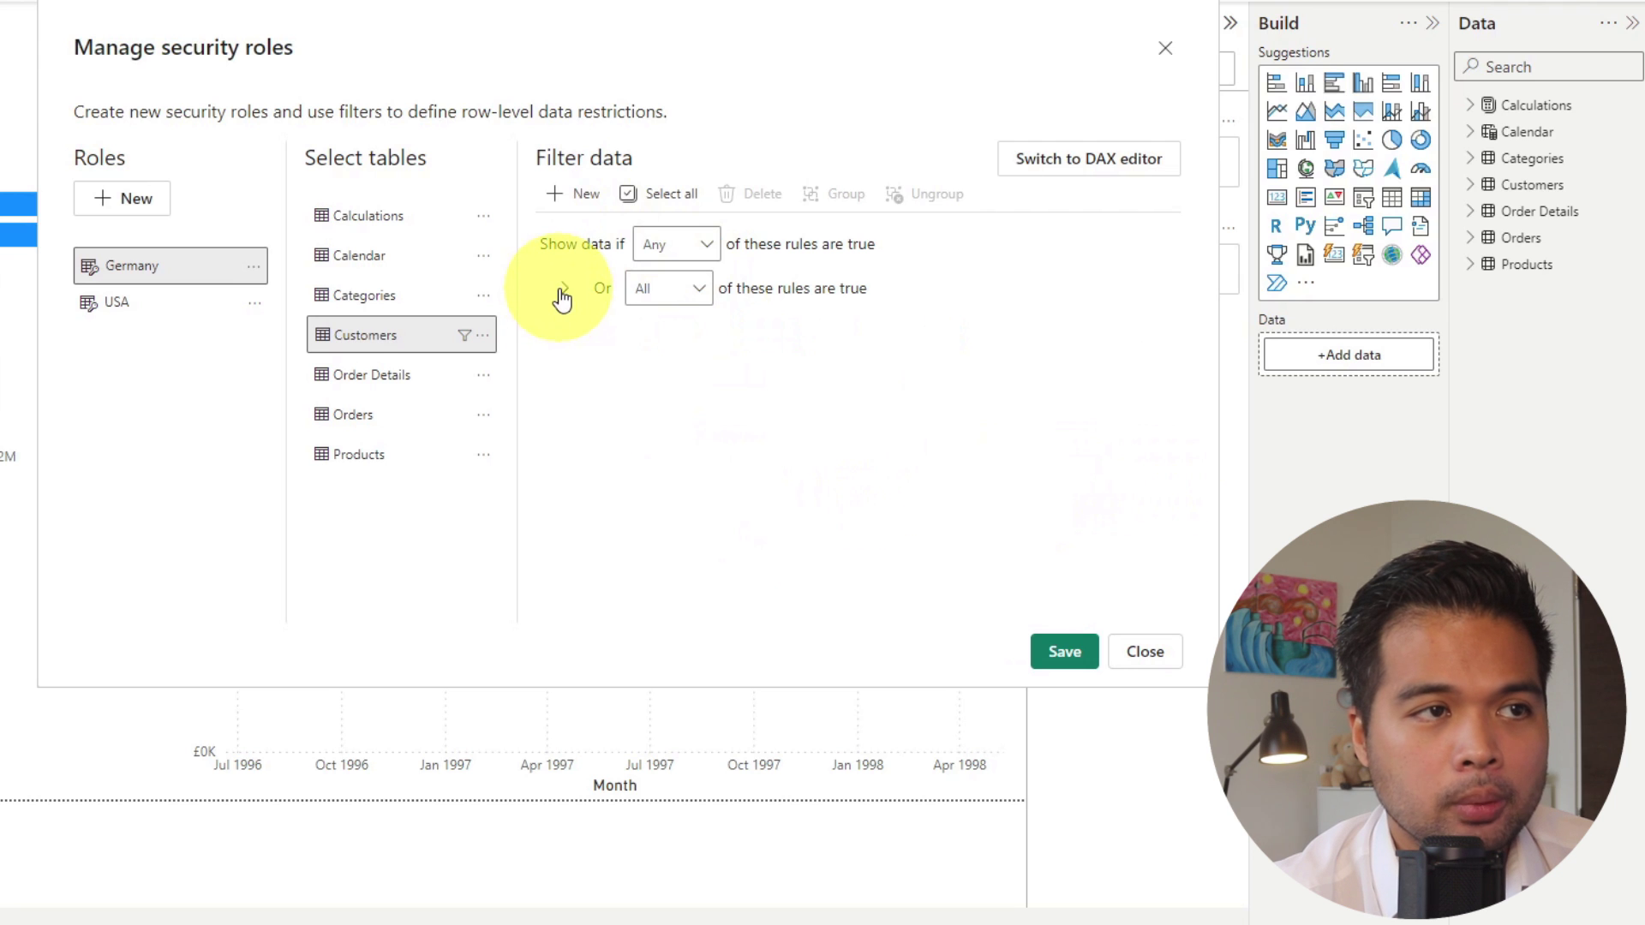
{"action": "left_click", "coordinate": [563, 200]}
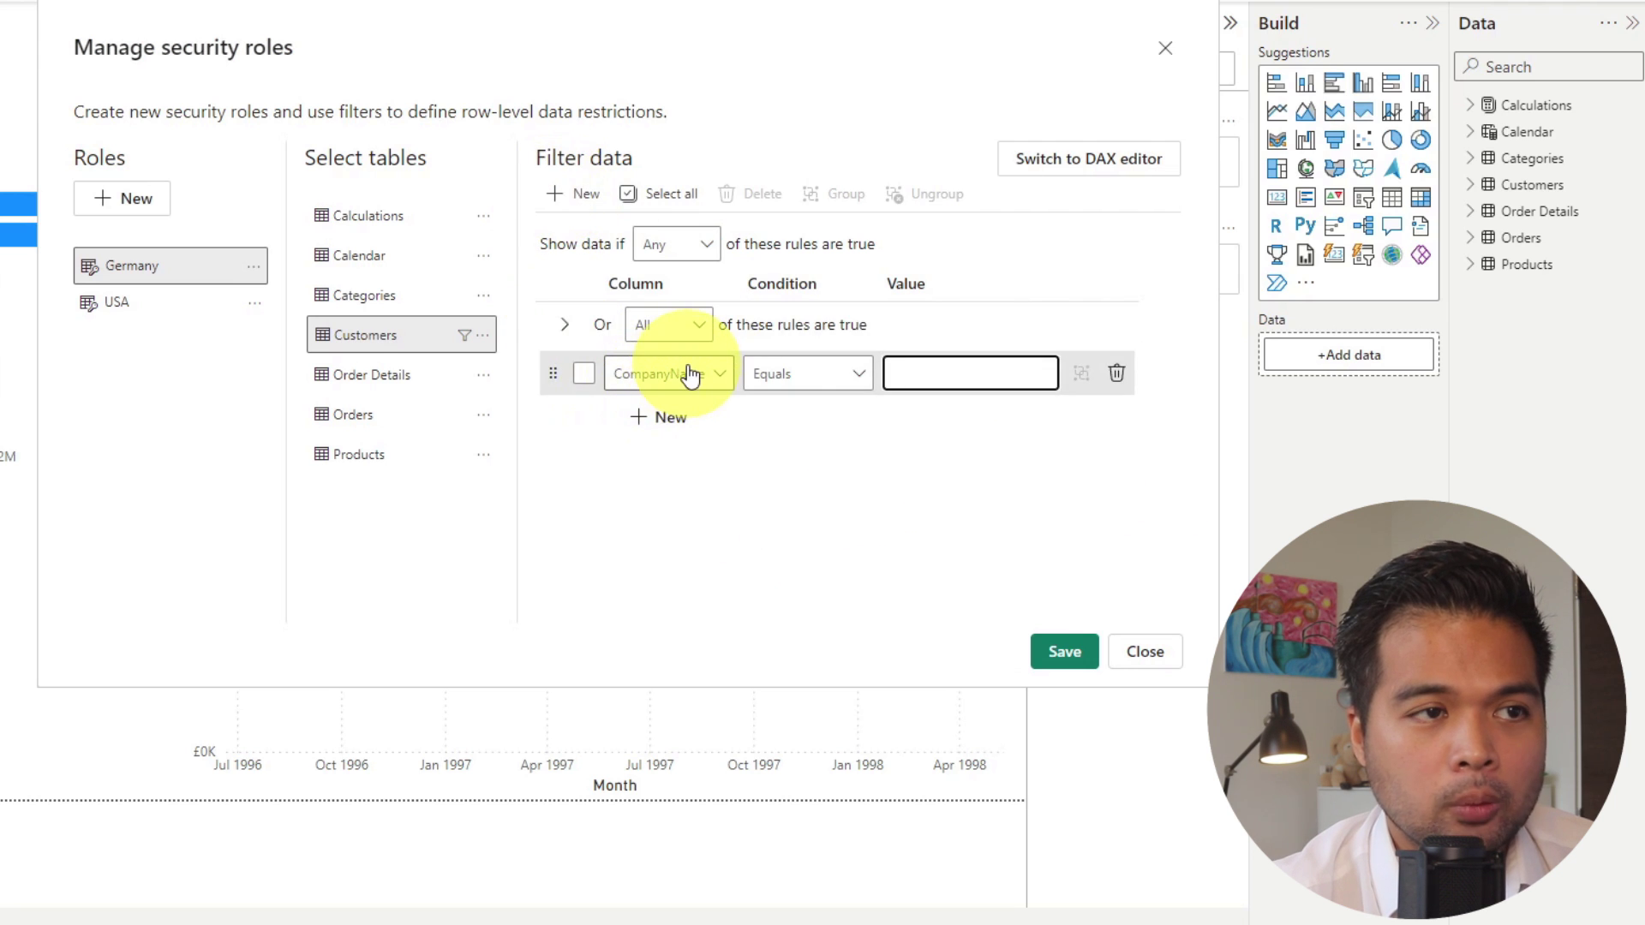
{"action": "left_click", "coordinate": [564, 325]}
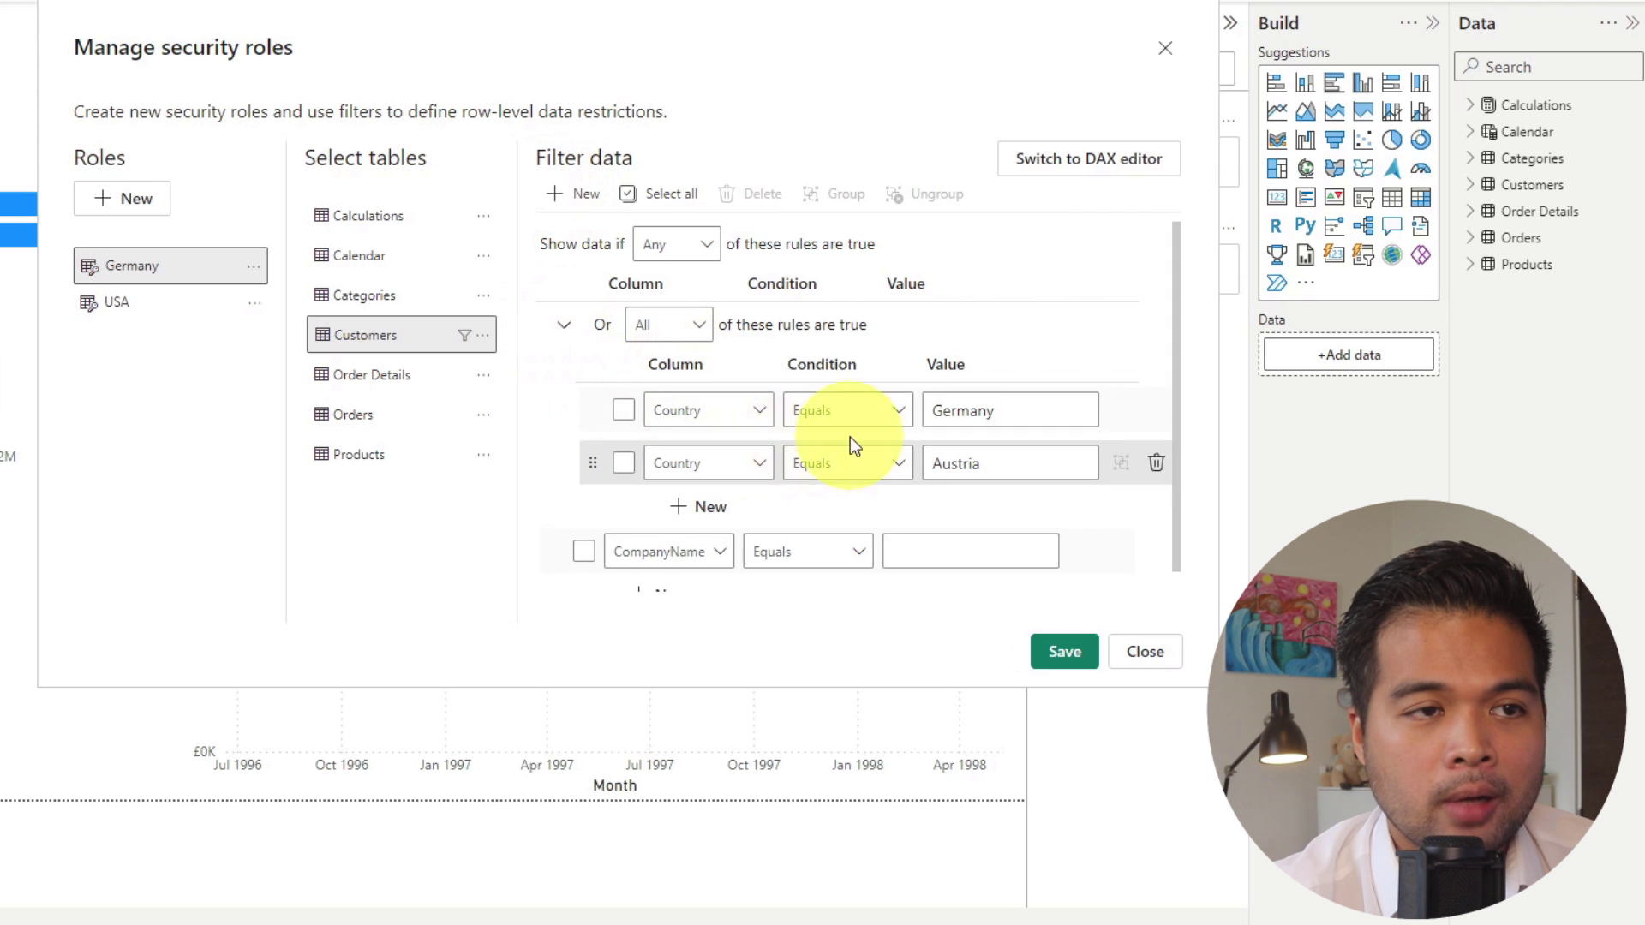
Set the Germany and Austria group to match any of its rules, keeping Any for the outer filter
{"action": "left_click", "coordinate": [683, 333]}
{"action": "left_click", "coordinate": [660, 389]}
{"action": "scroll", "coordinate": [800, 365], "scroll_direction": "down", "scroll_amount": 1}
{"action": "scroll", "coordinate": [702, 267], "scroll_direction": "up", "scroll_amount": 1}
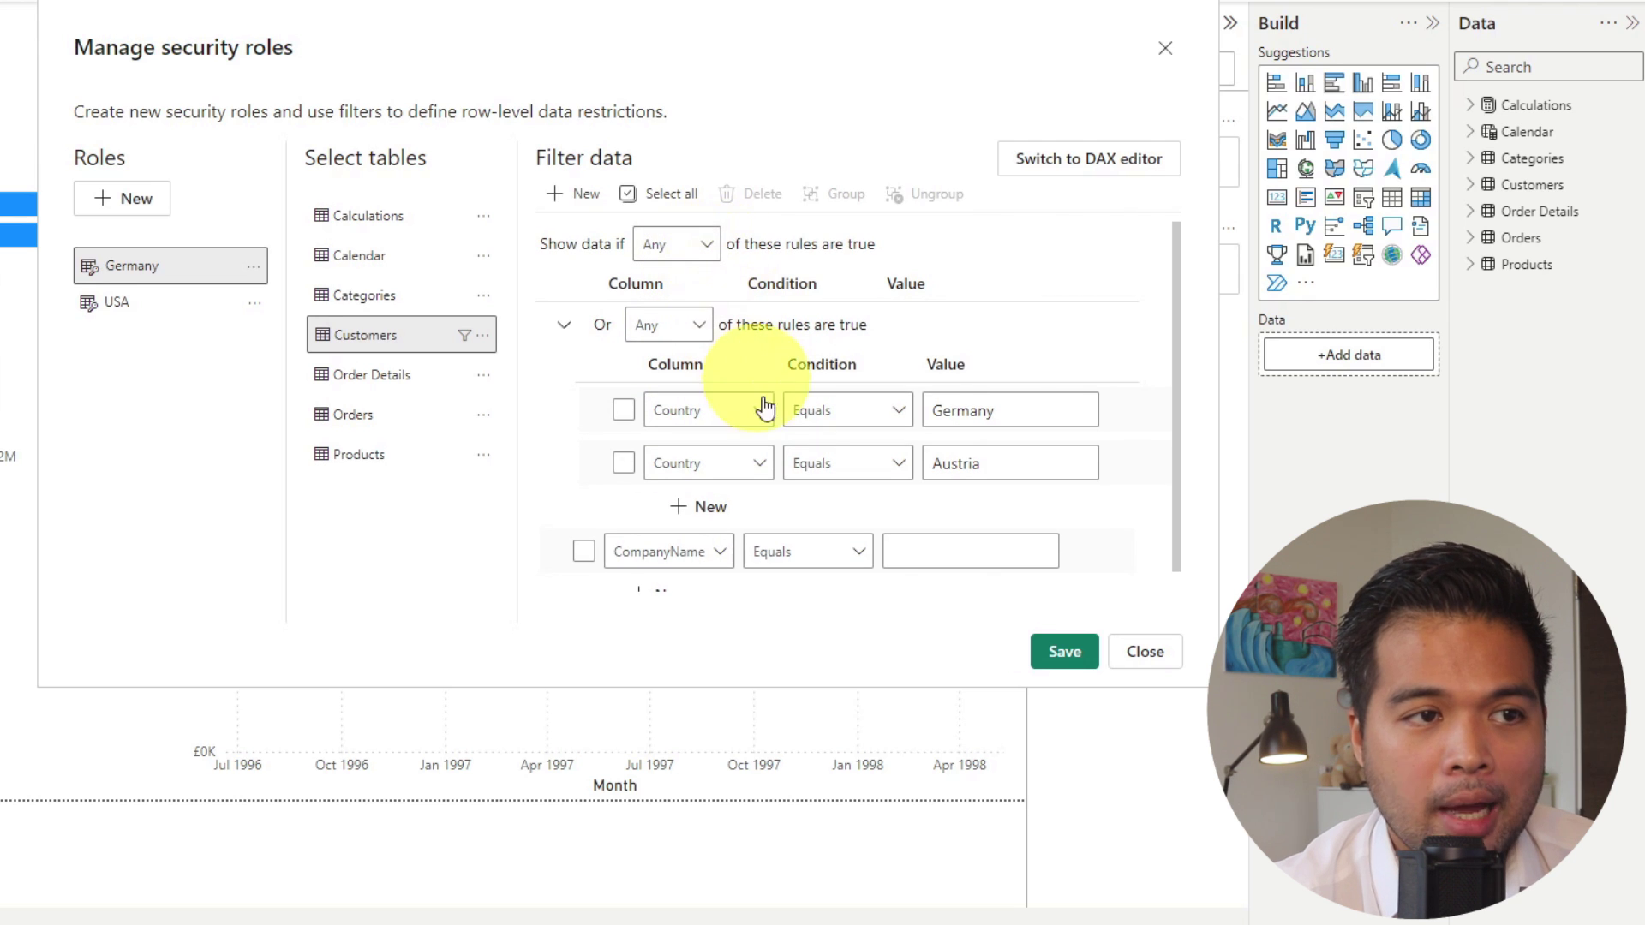
{"action": "scroll", "coordinate": [701, 579], "scroll_direction": "down", "scroll_amount": 1}
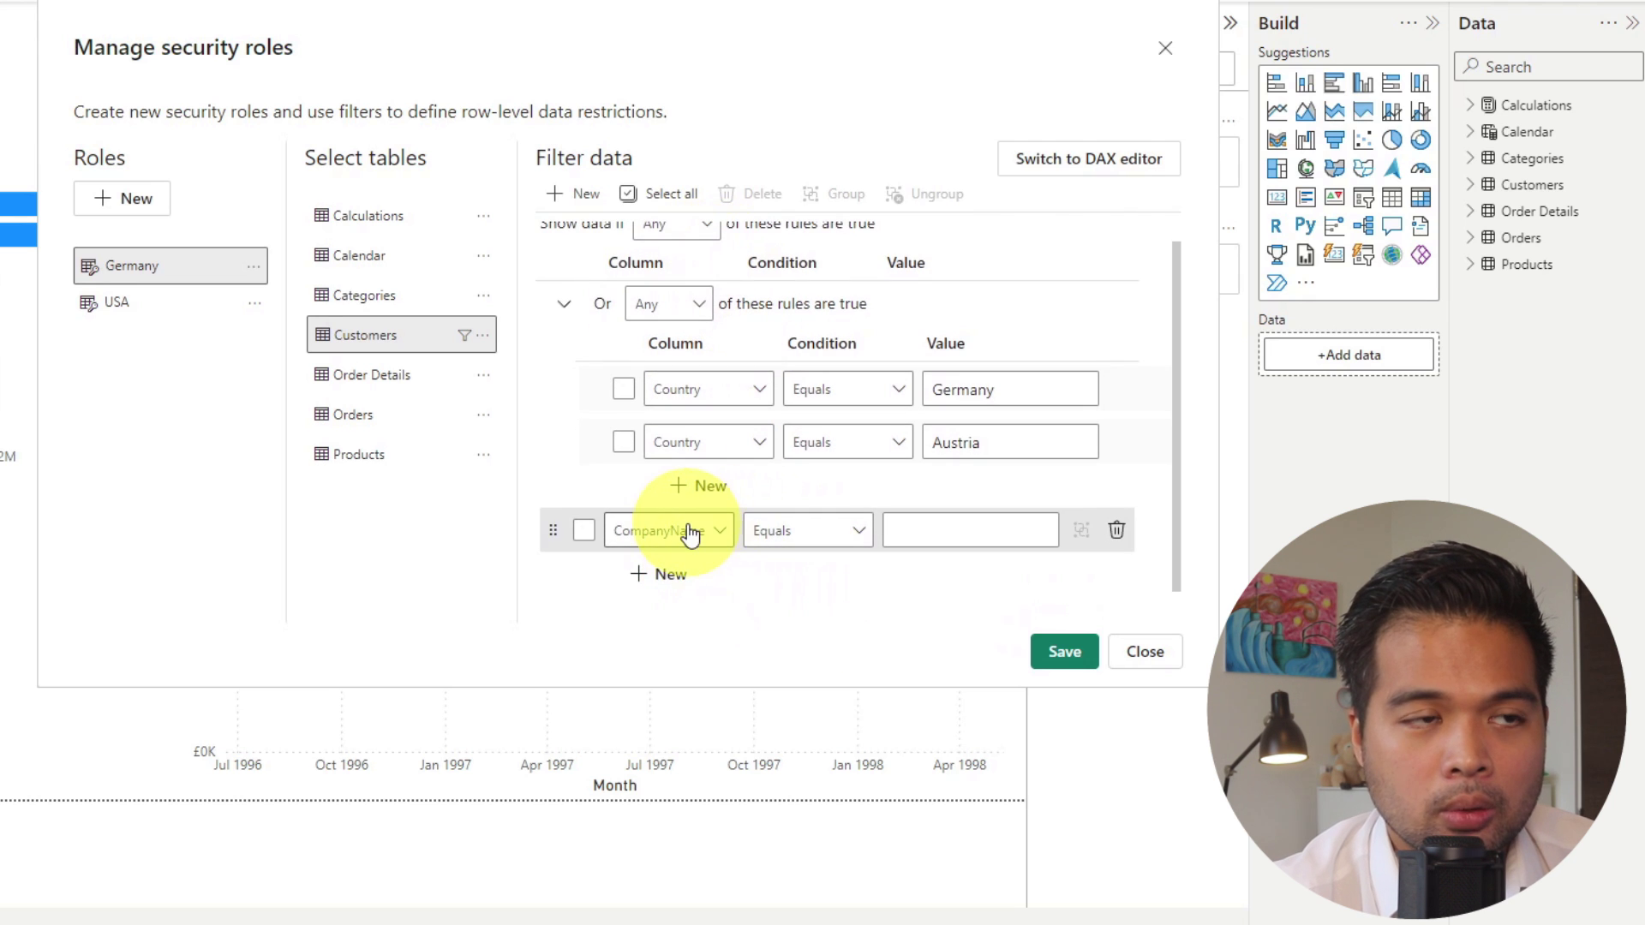
{"action": "scroll", "coordinate": [690, 533], "scroll_direction": "up", "scroll_amount": 1}
{"action": "left_click", "coordinate": [683, 243]}
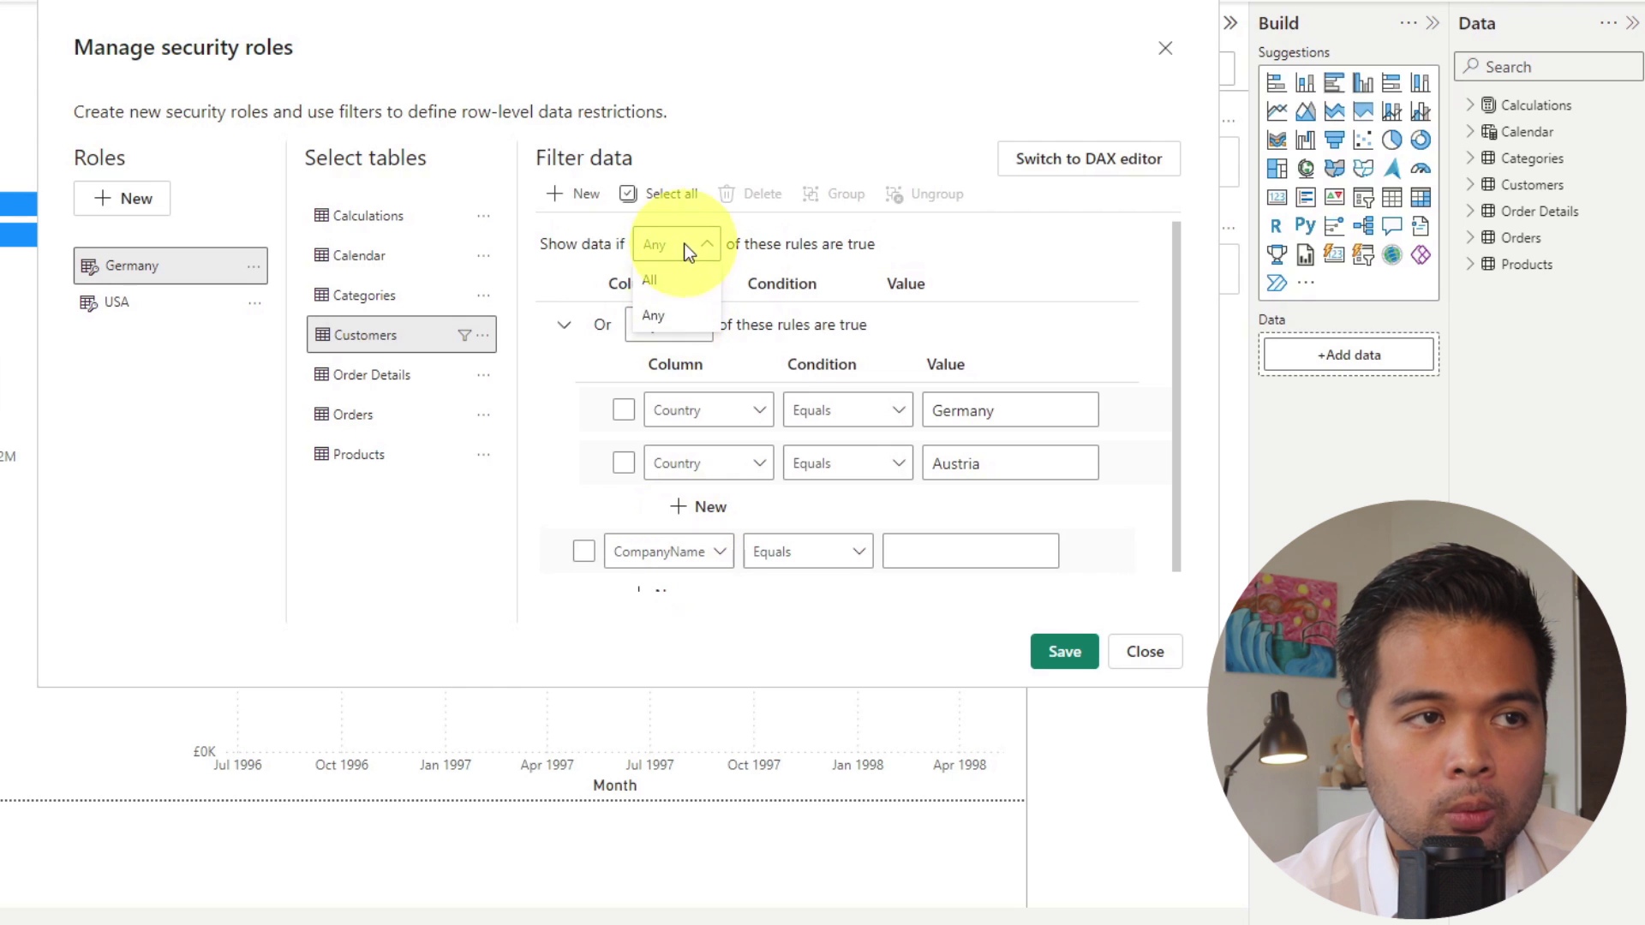
{"action": "left_click", "coordinate": [661, 320]}
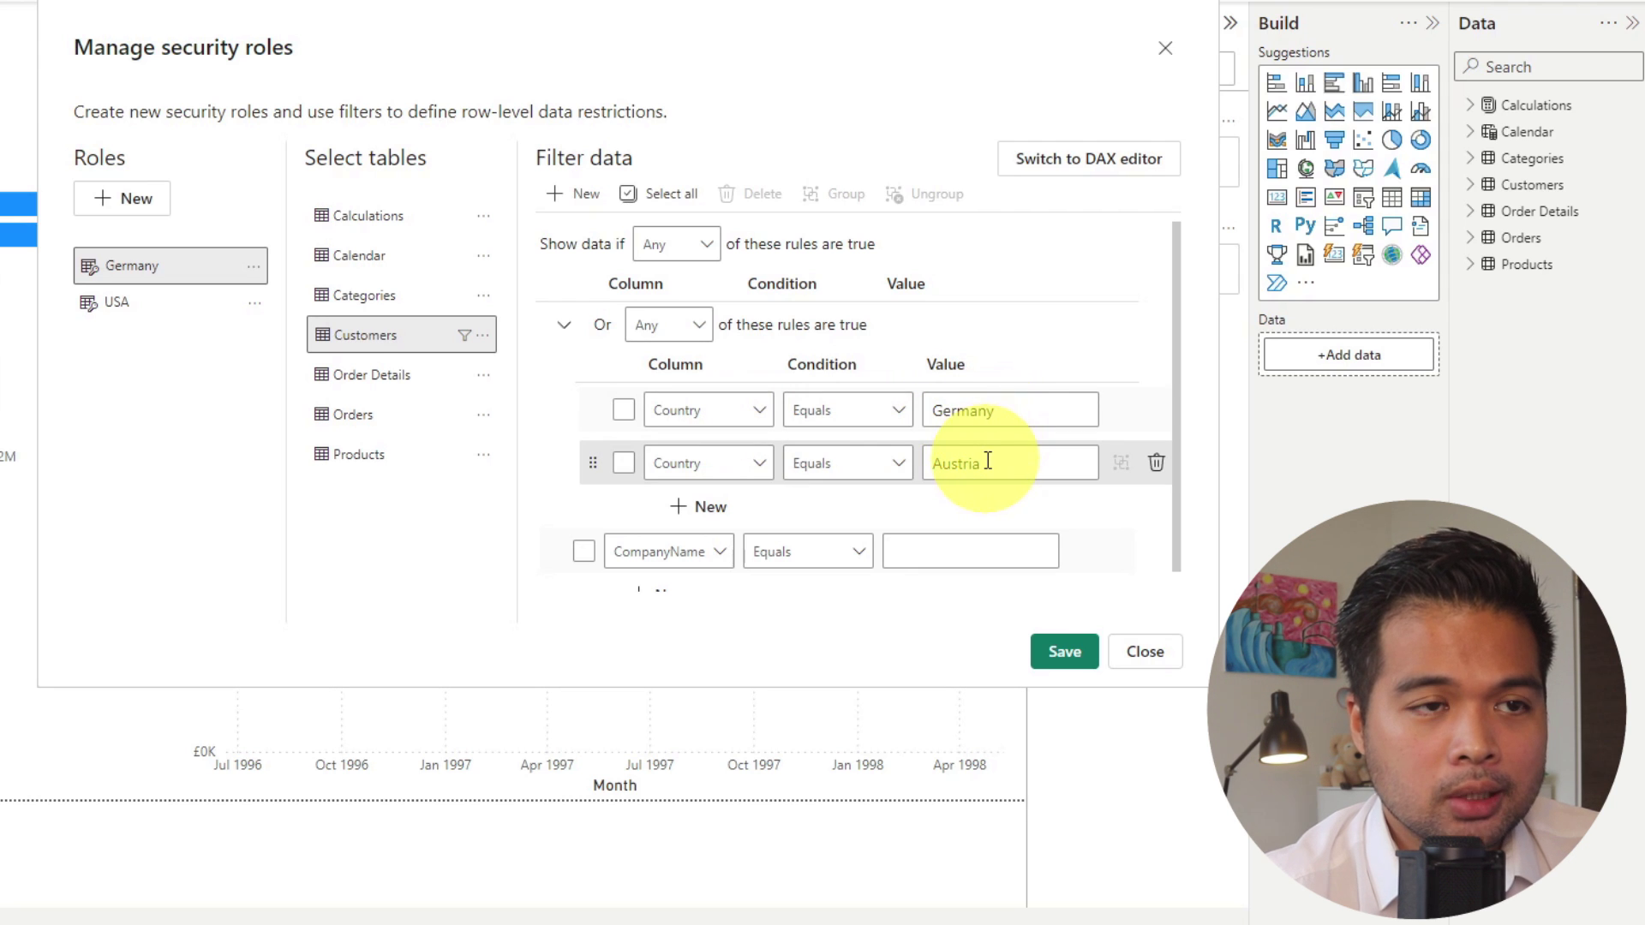
Set the rule outside the group to CustomerID equals Austria
{"action": "left_click", "coordinate": [709, 550]}
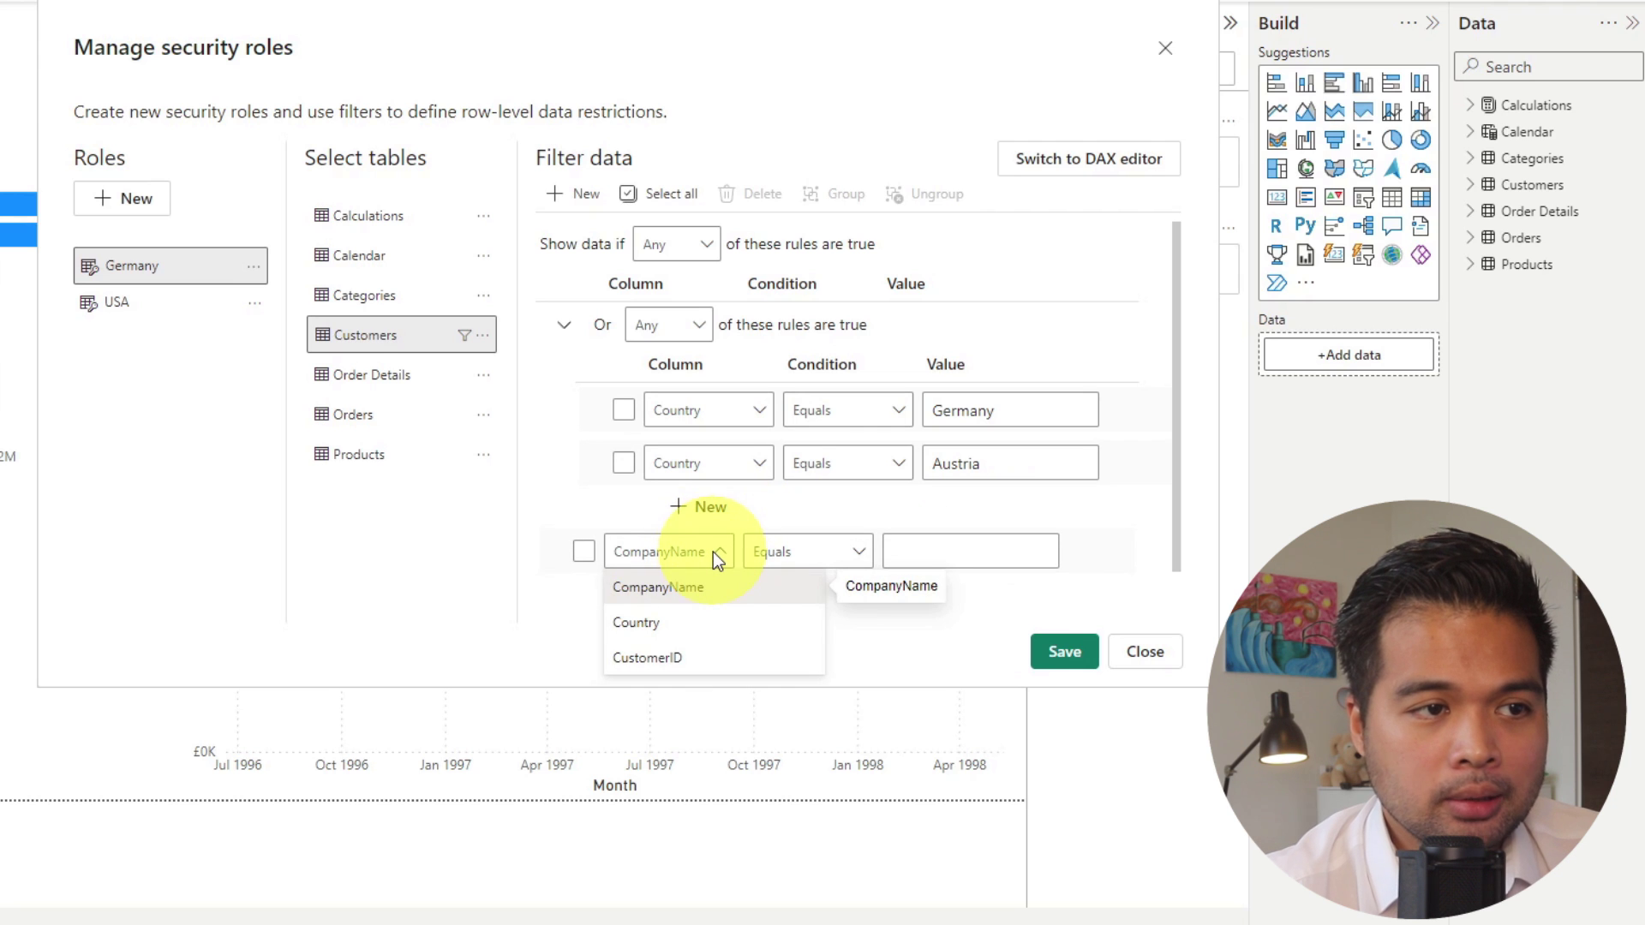
{"action": "left_click", "coordinate": [753, 670]}
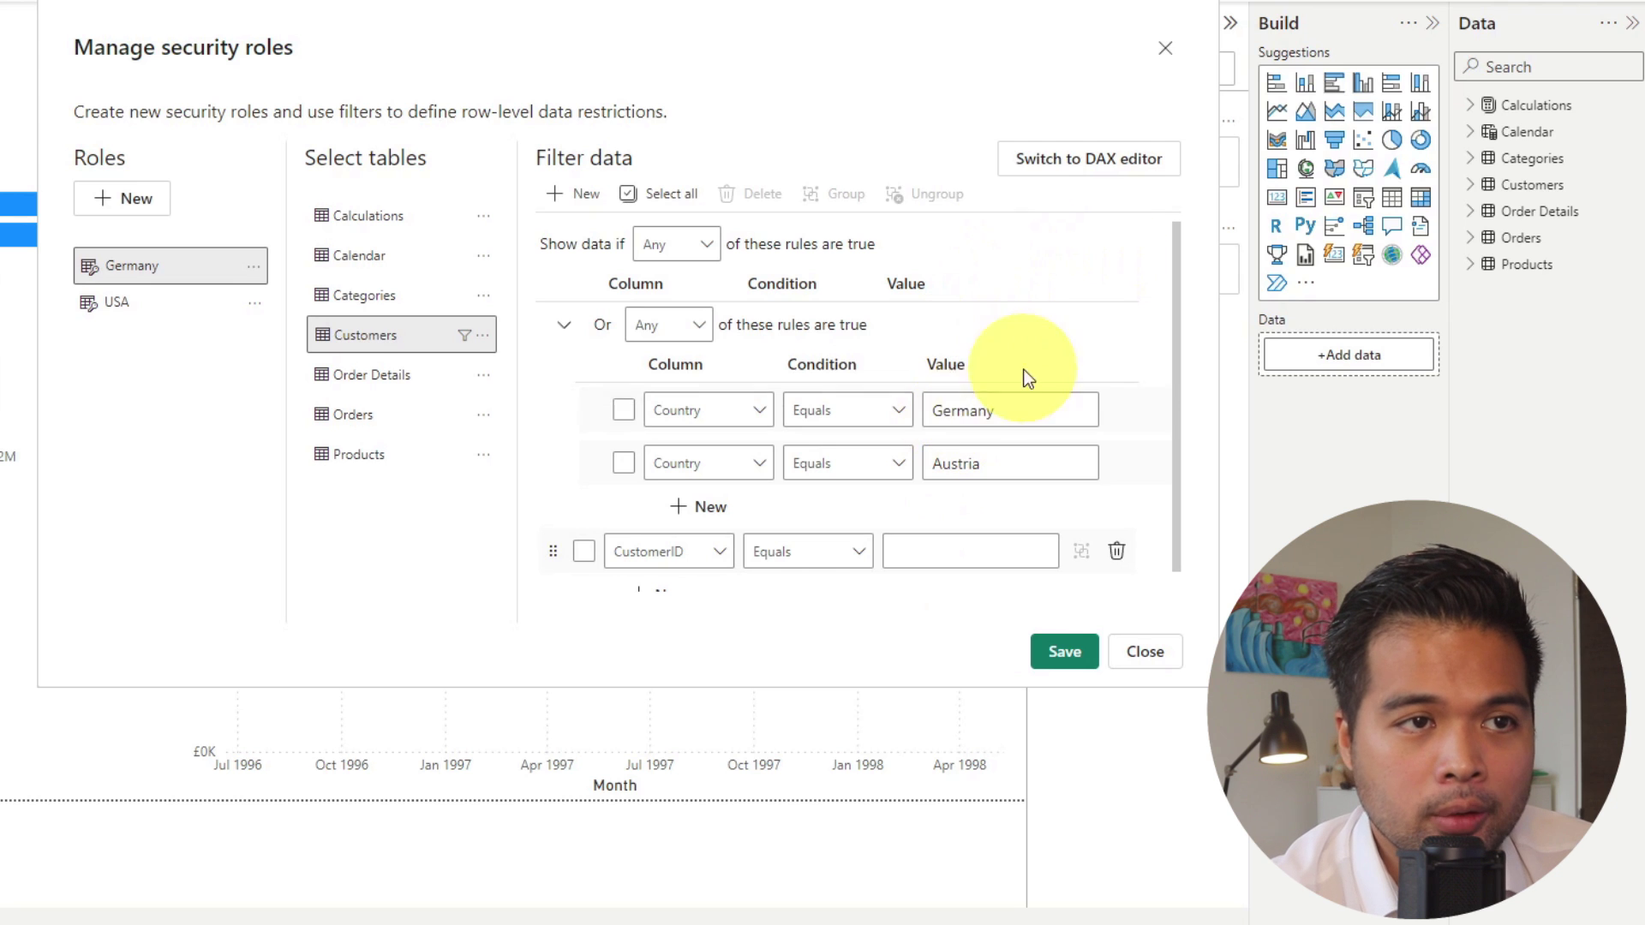
{"action": "scroll", "coordinate": [1146, 296], "scroll_direction": "down", "scroll_amount": 1}
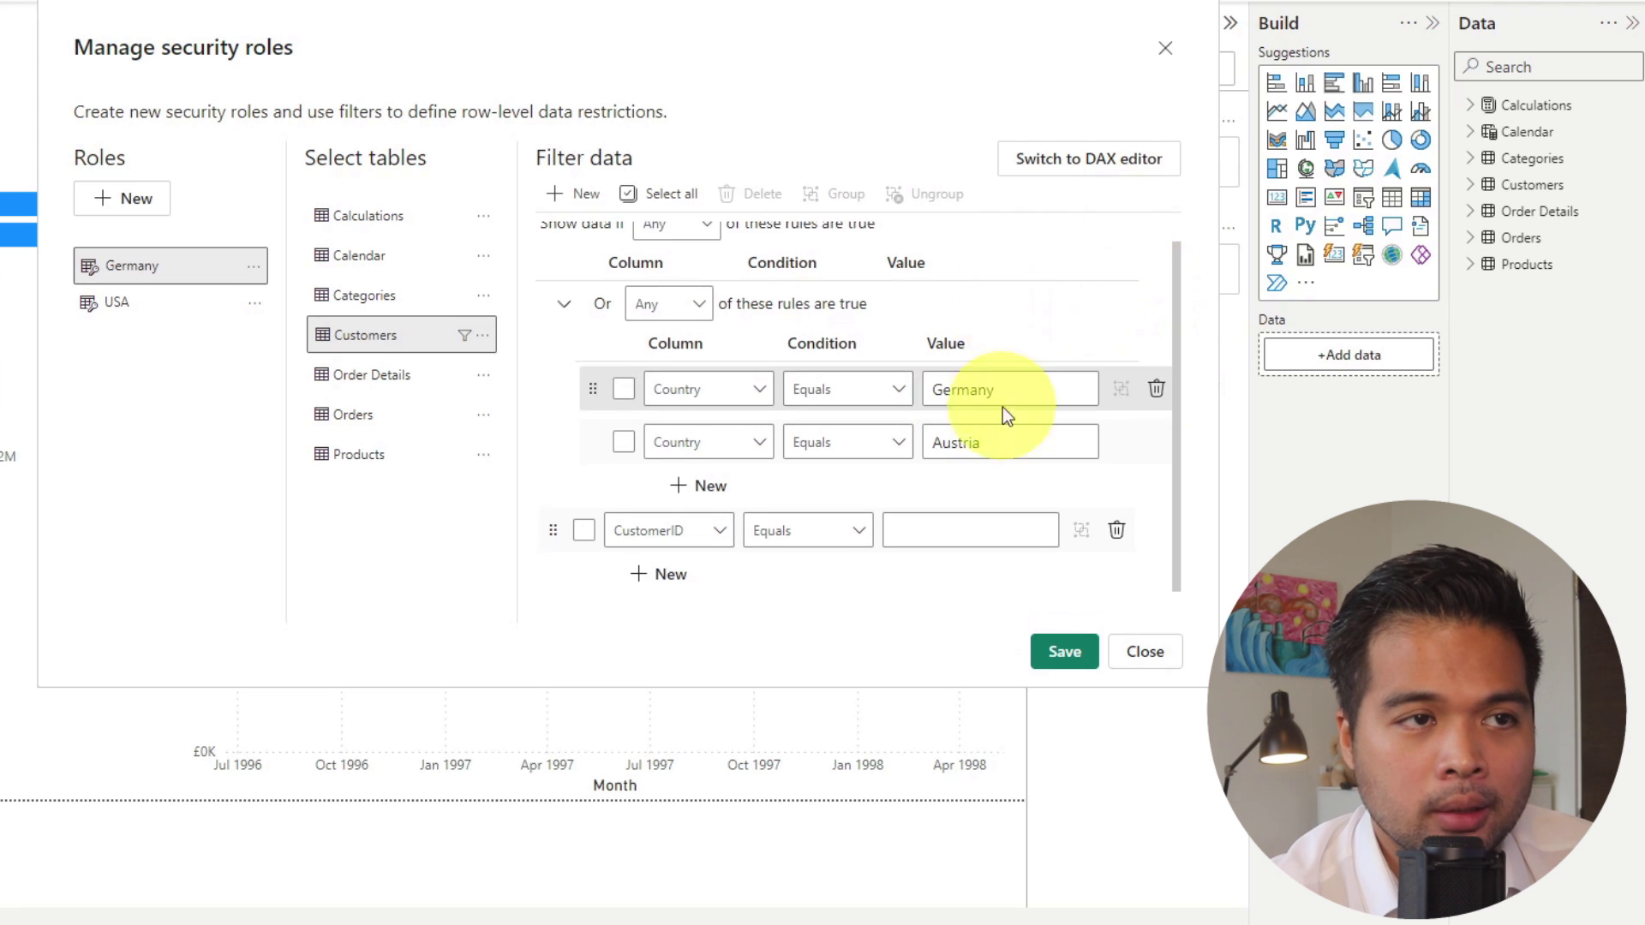
{"action": "scroll", "coordinate": [1002, 408], "scroll_direction": "up", "scroll_amount": 1}
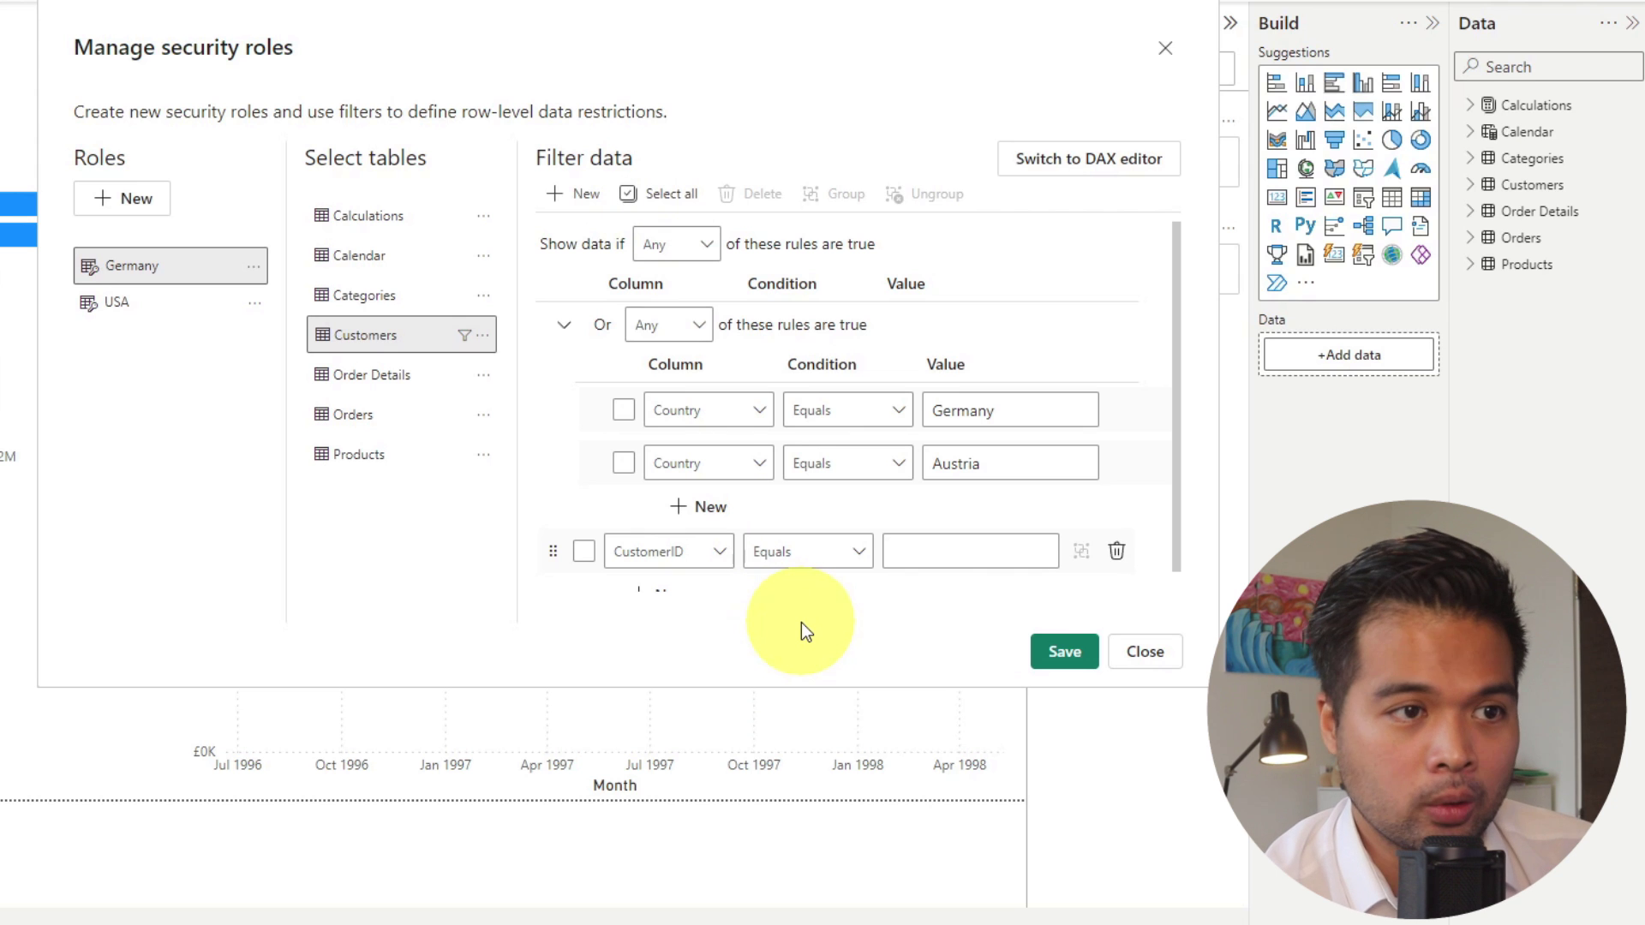
{"action": "left_click", "coordinate": [913, 557]}
{"action": "type", "text": "A"}
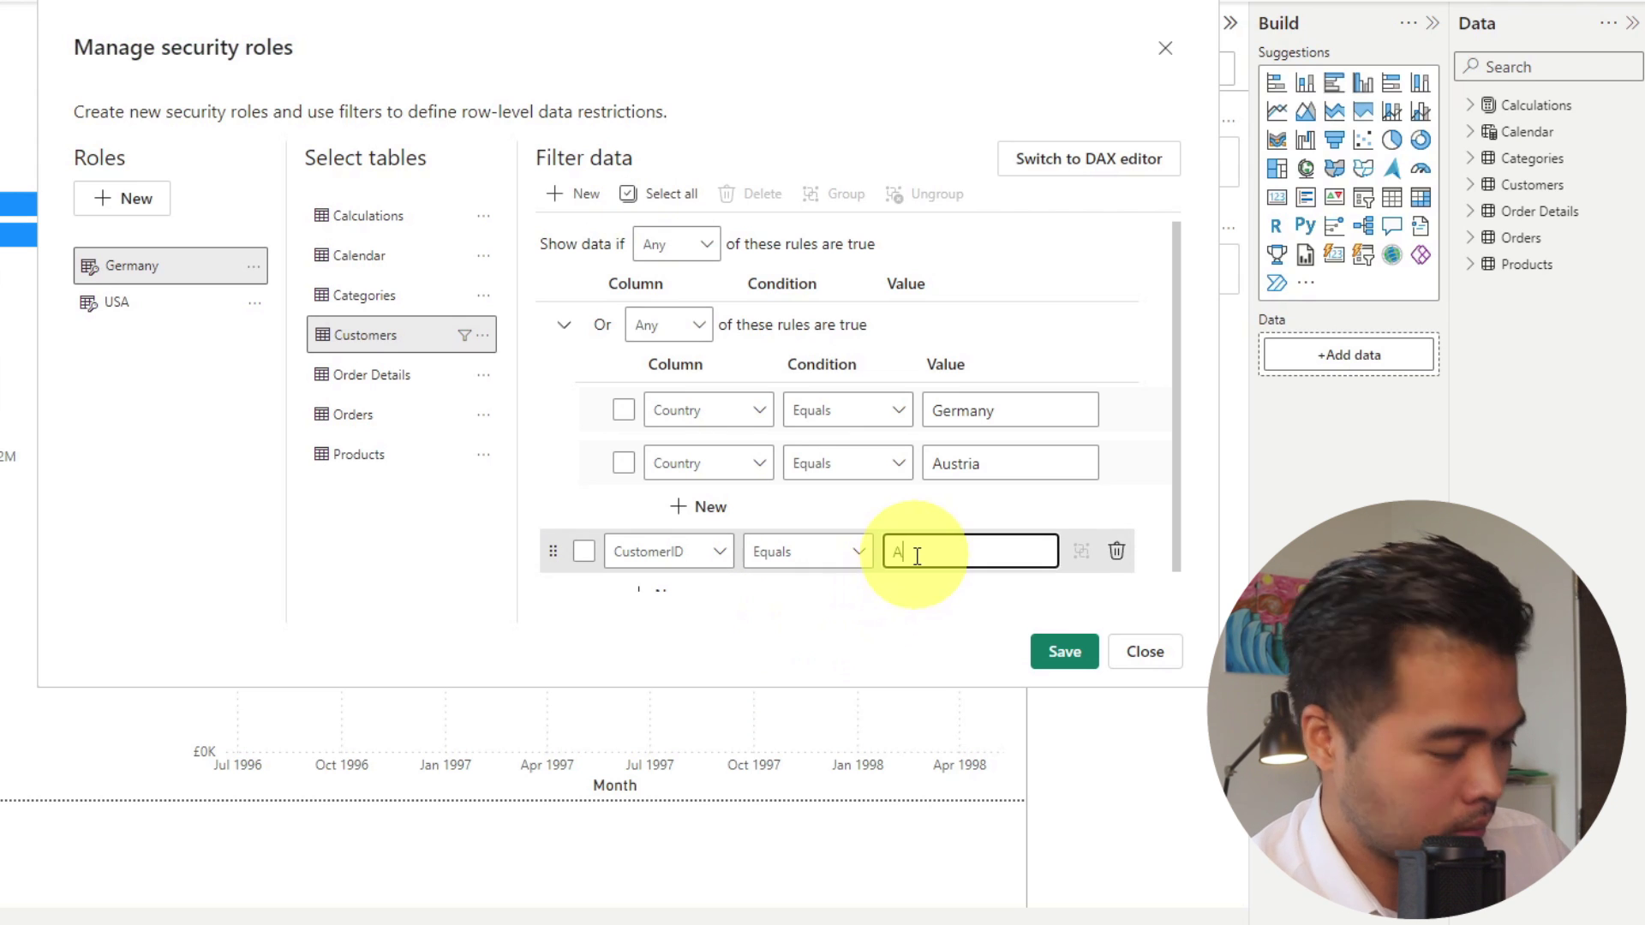
{"action": "type", "text": "ustria"}
{"action": "left_click", "coordinate": [887, 625]}
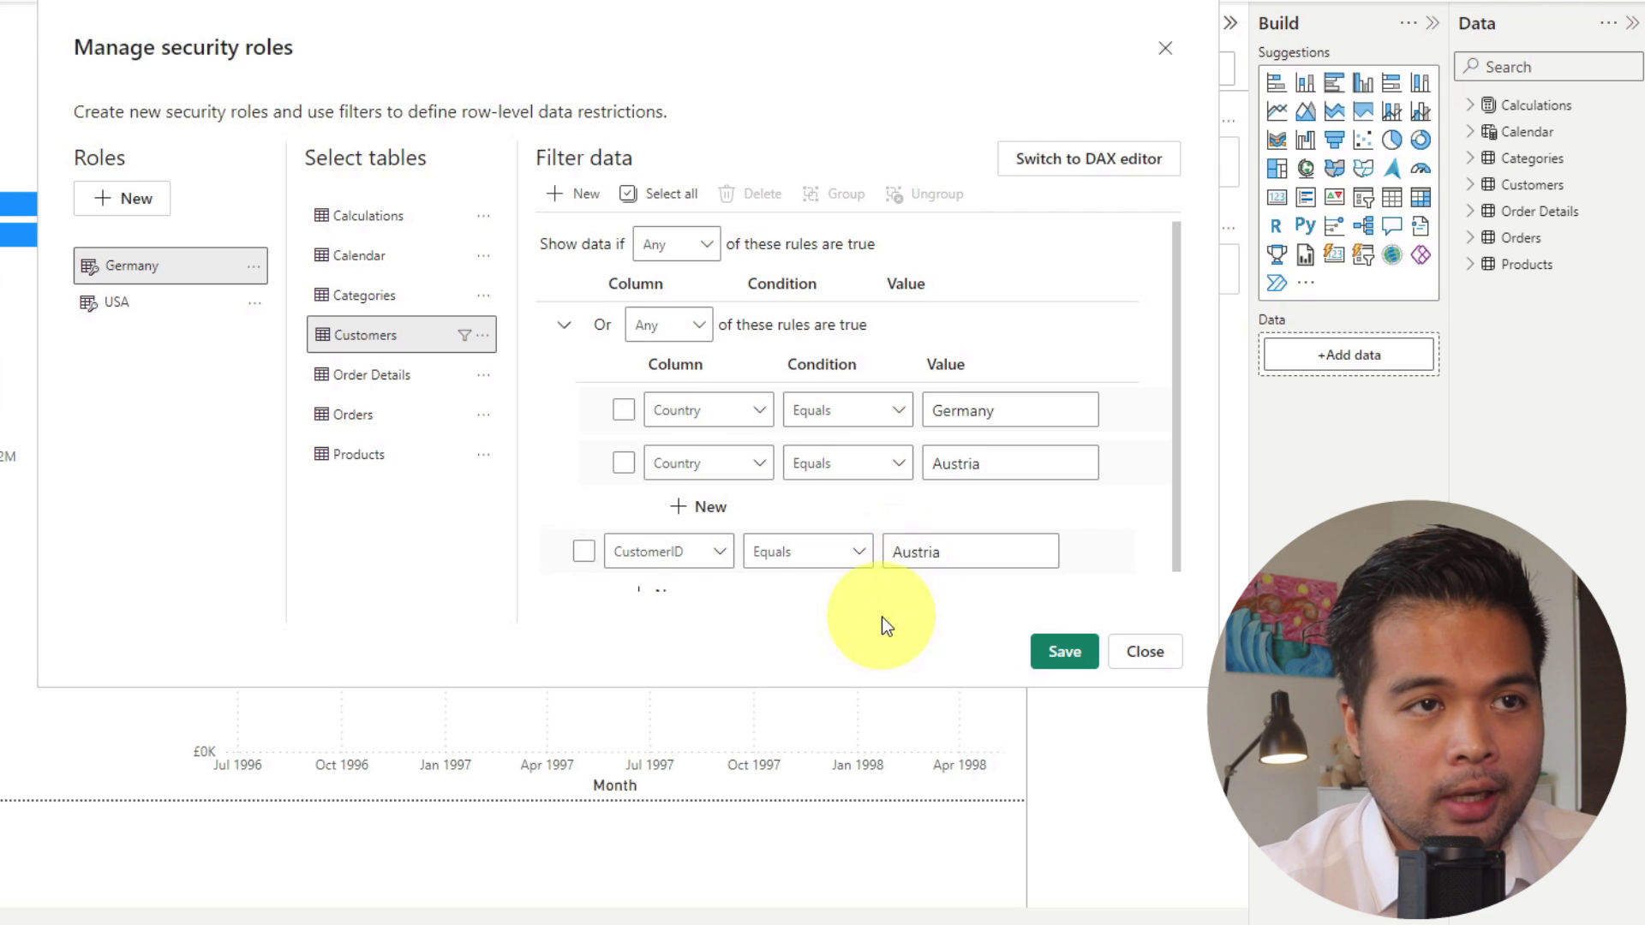
Examine the DAX expression generated from the Customers filter rules and compare it with the default editor's view
{"action": "left_click", "coordinate": [1088, 161]}
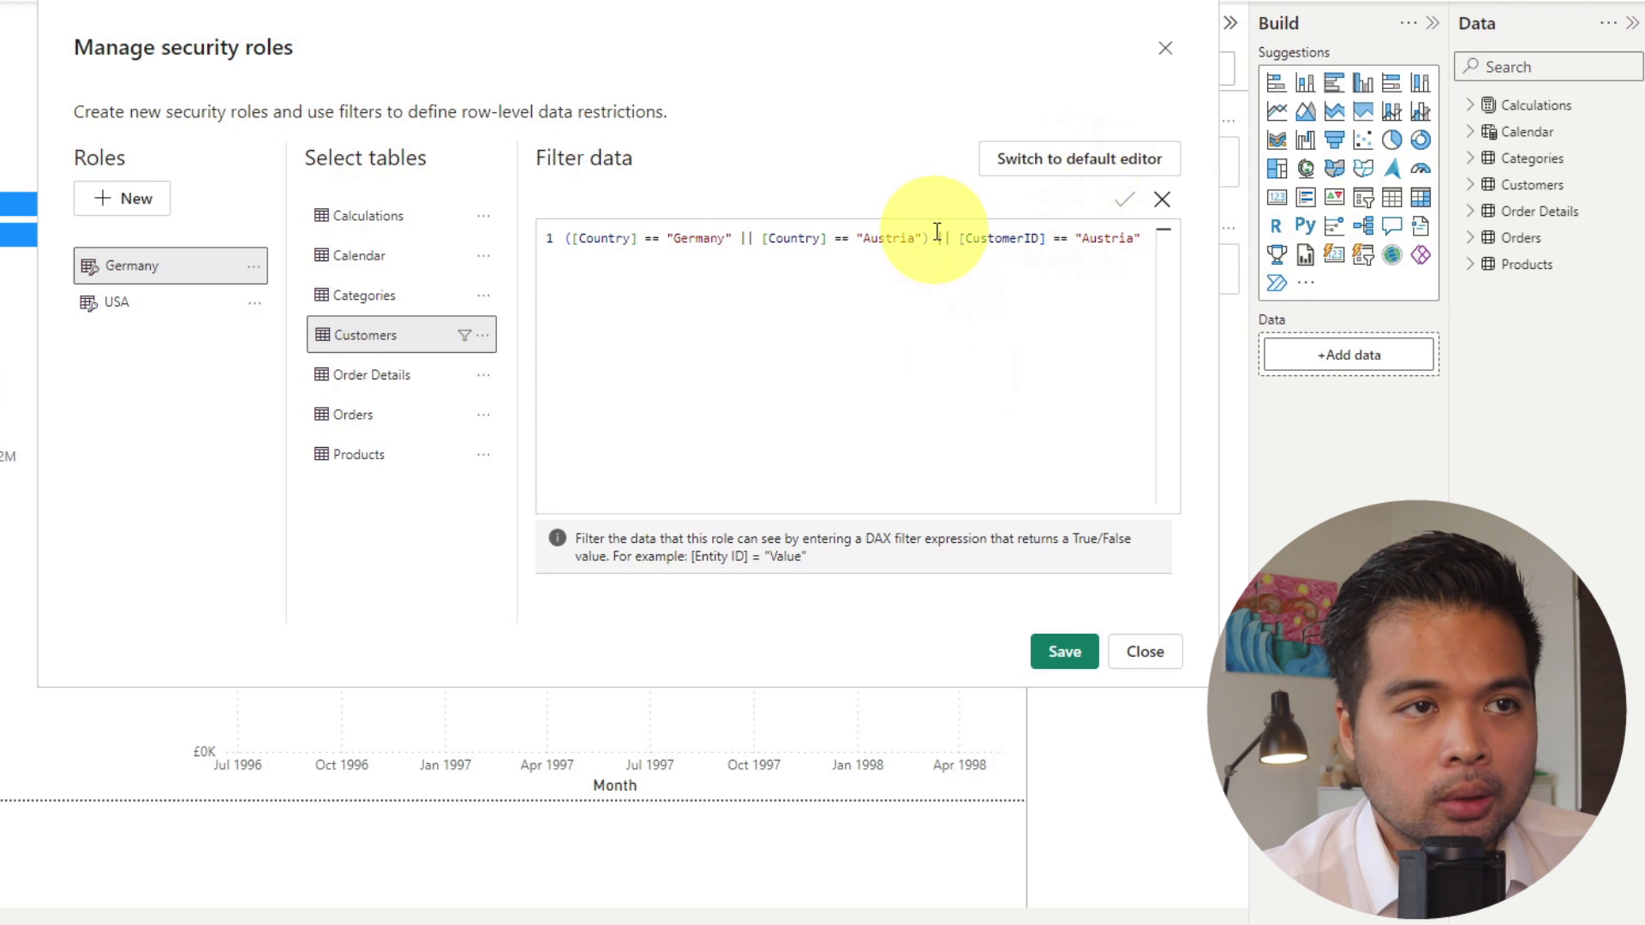
{"action": "left_click_drag", "start_coordinate": [931, 231], "coordinate": [563, 240]}
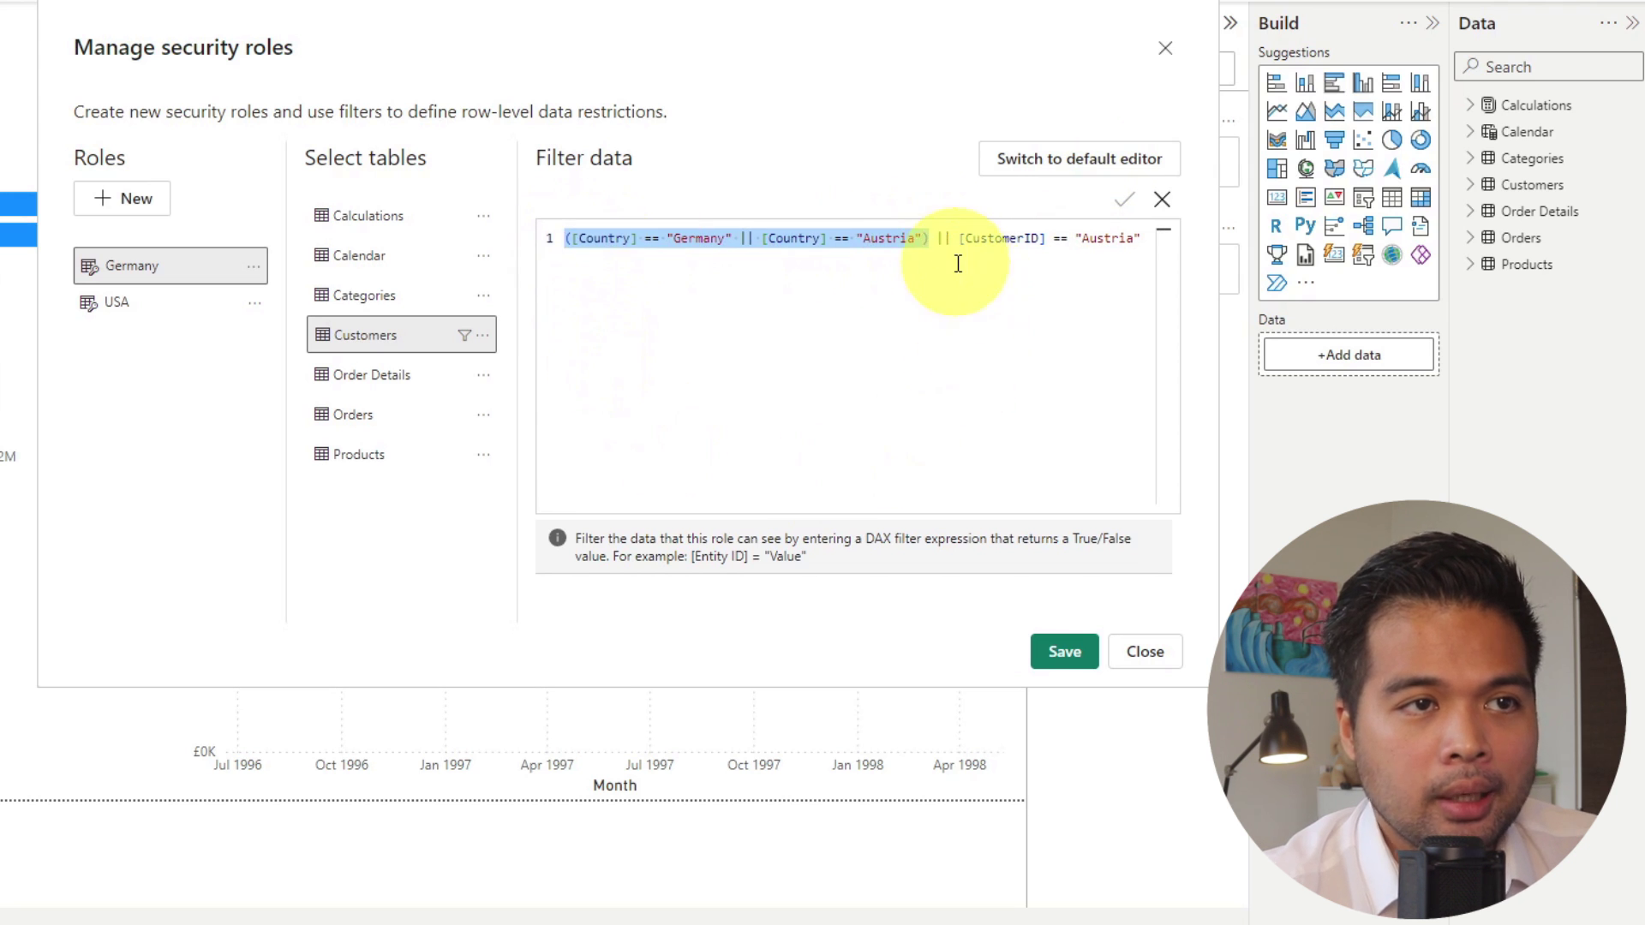
{"action": "left_click_drag", "start_coordinate": [959, 240], "coordinate": [1144, 242]}
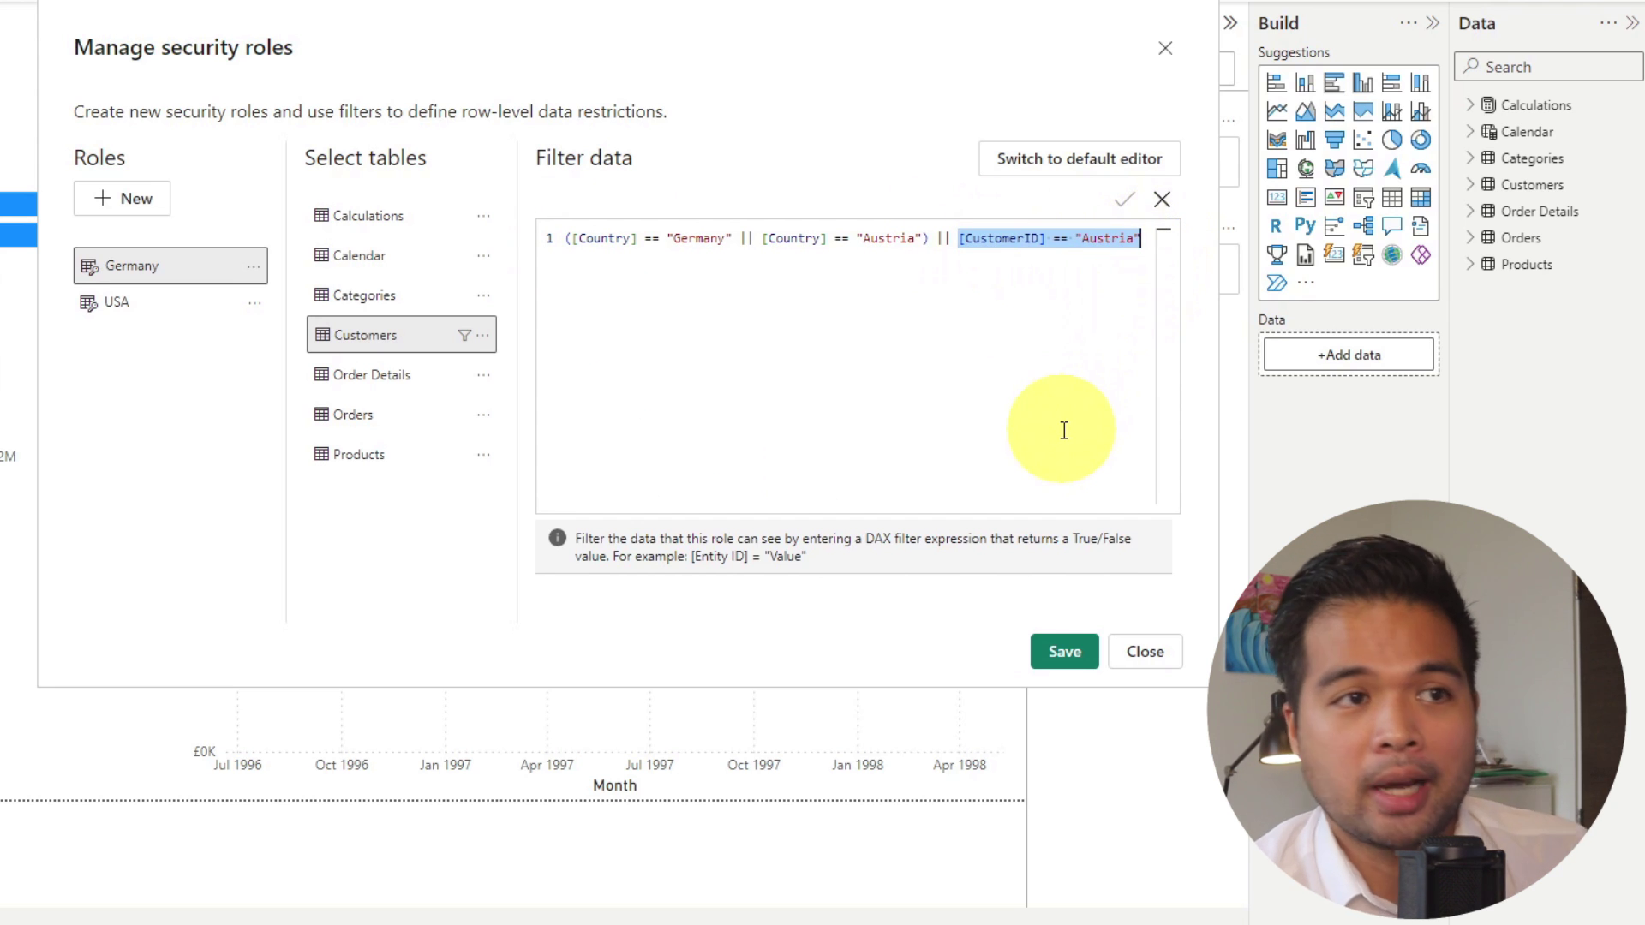
{"action": "left_click", "coordinate": [1023, 355]}
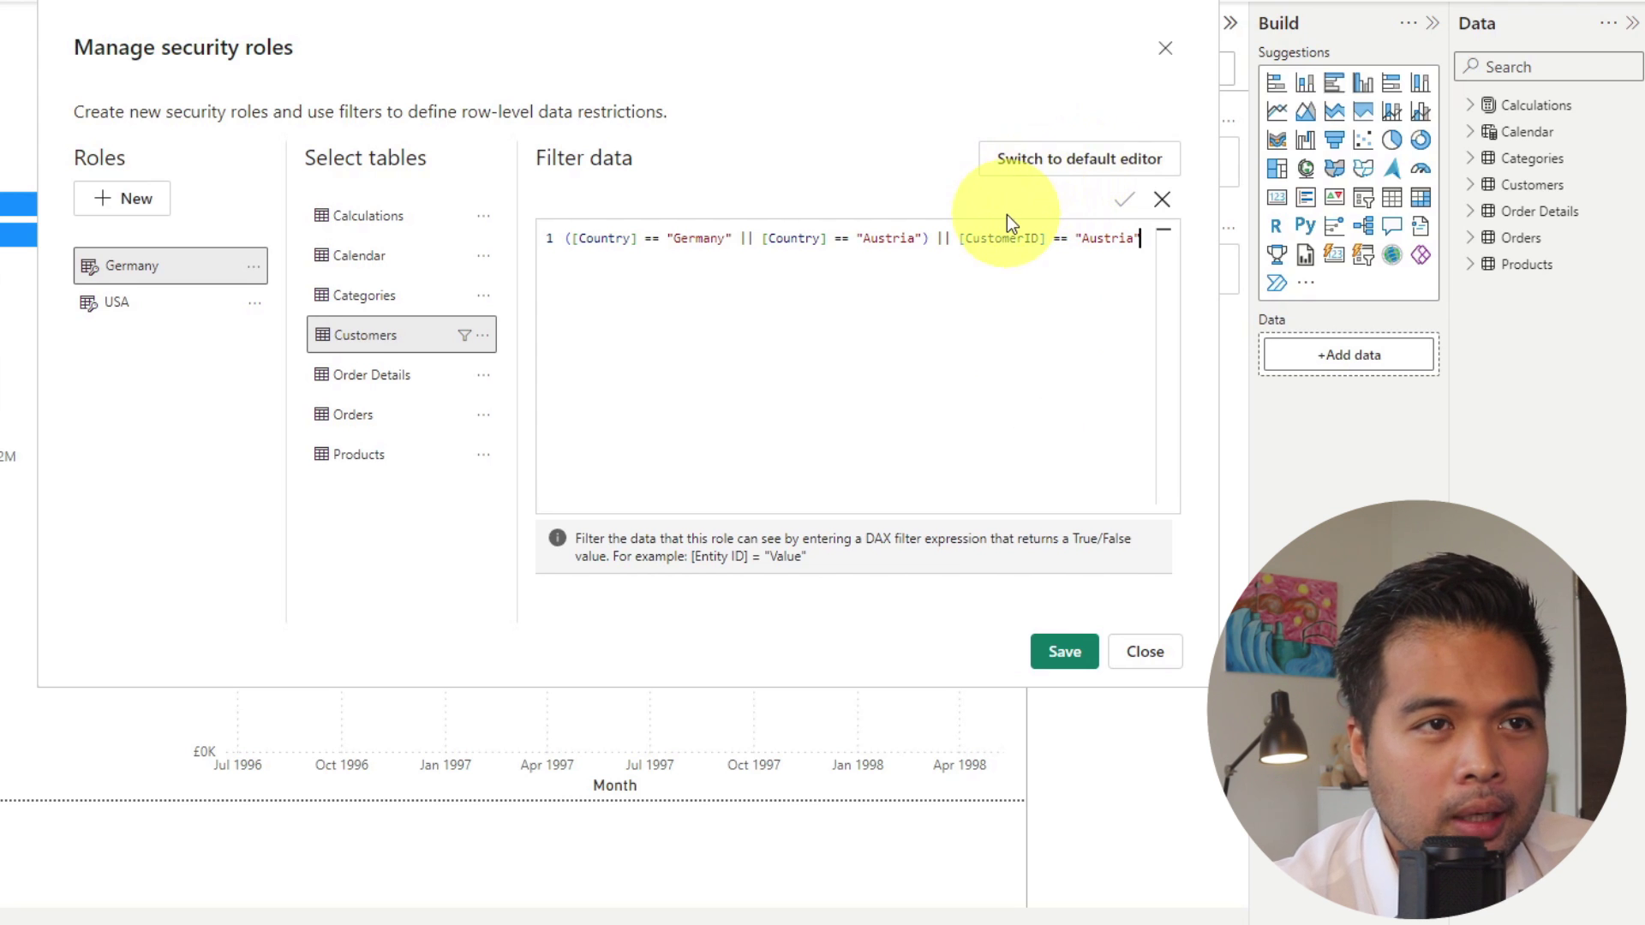
{"action": "left_click", "coordinate": [1074, 170]}
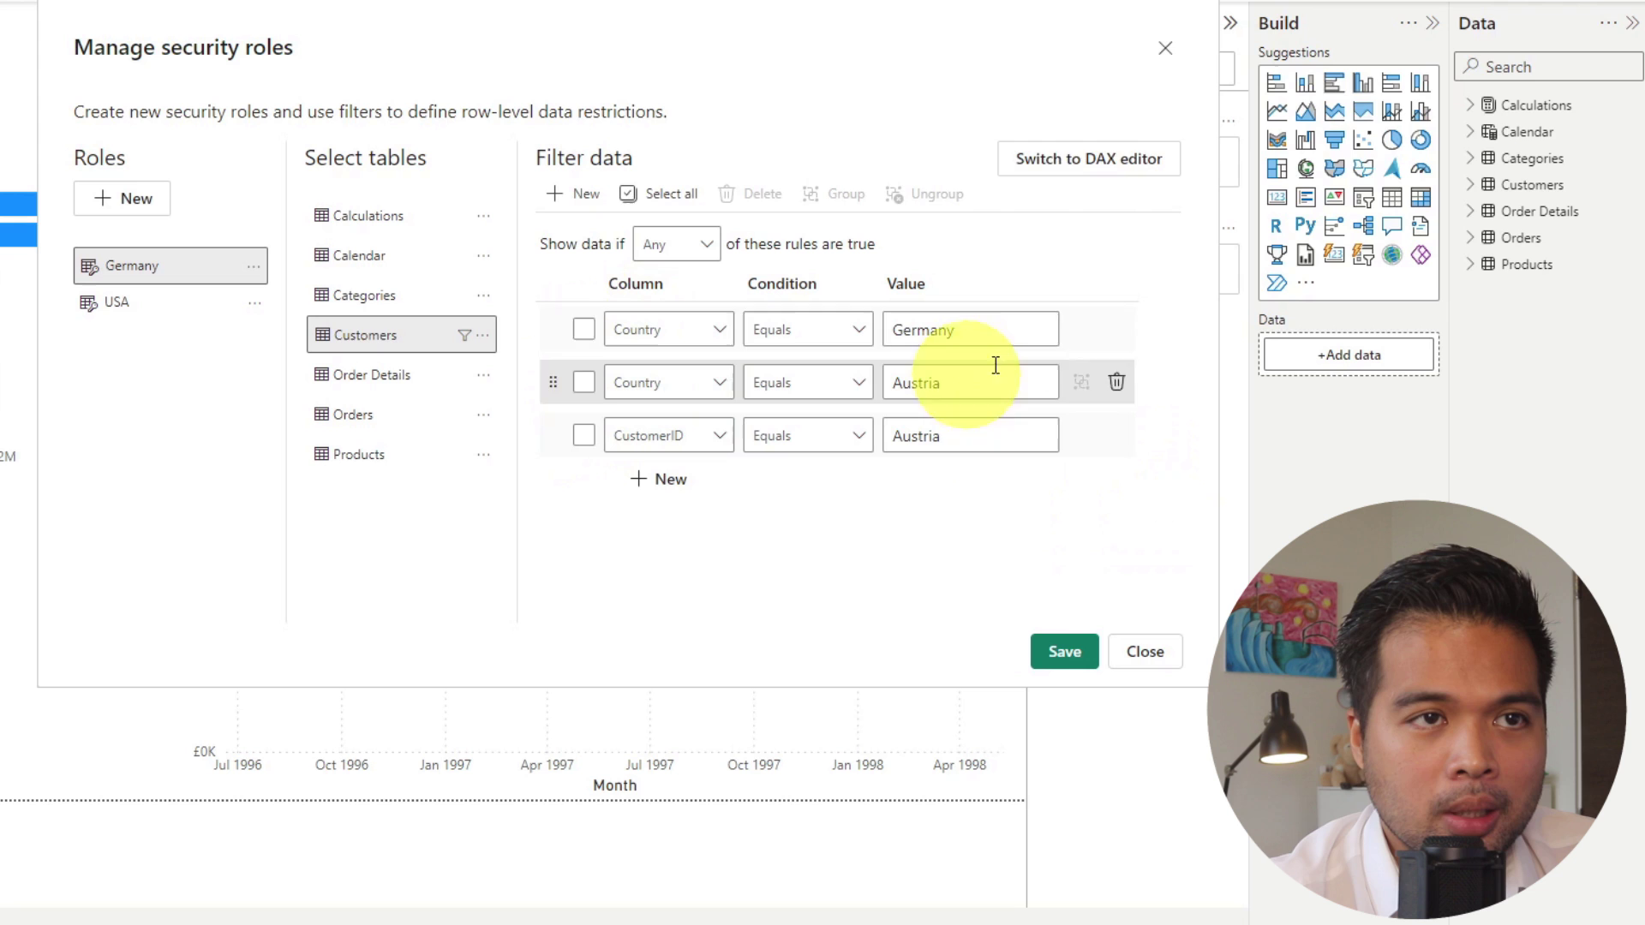
{"action": "left_click", "coordinate": [1104, 166]}
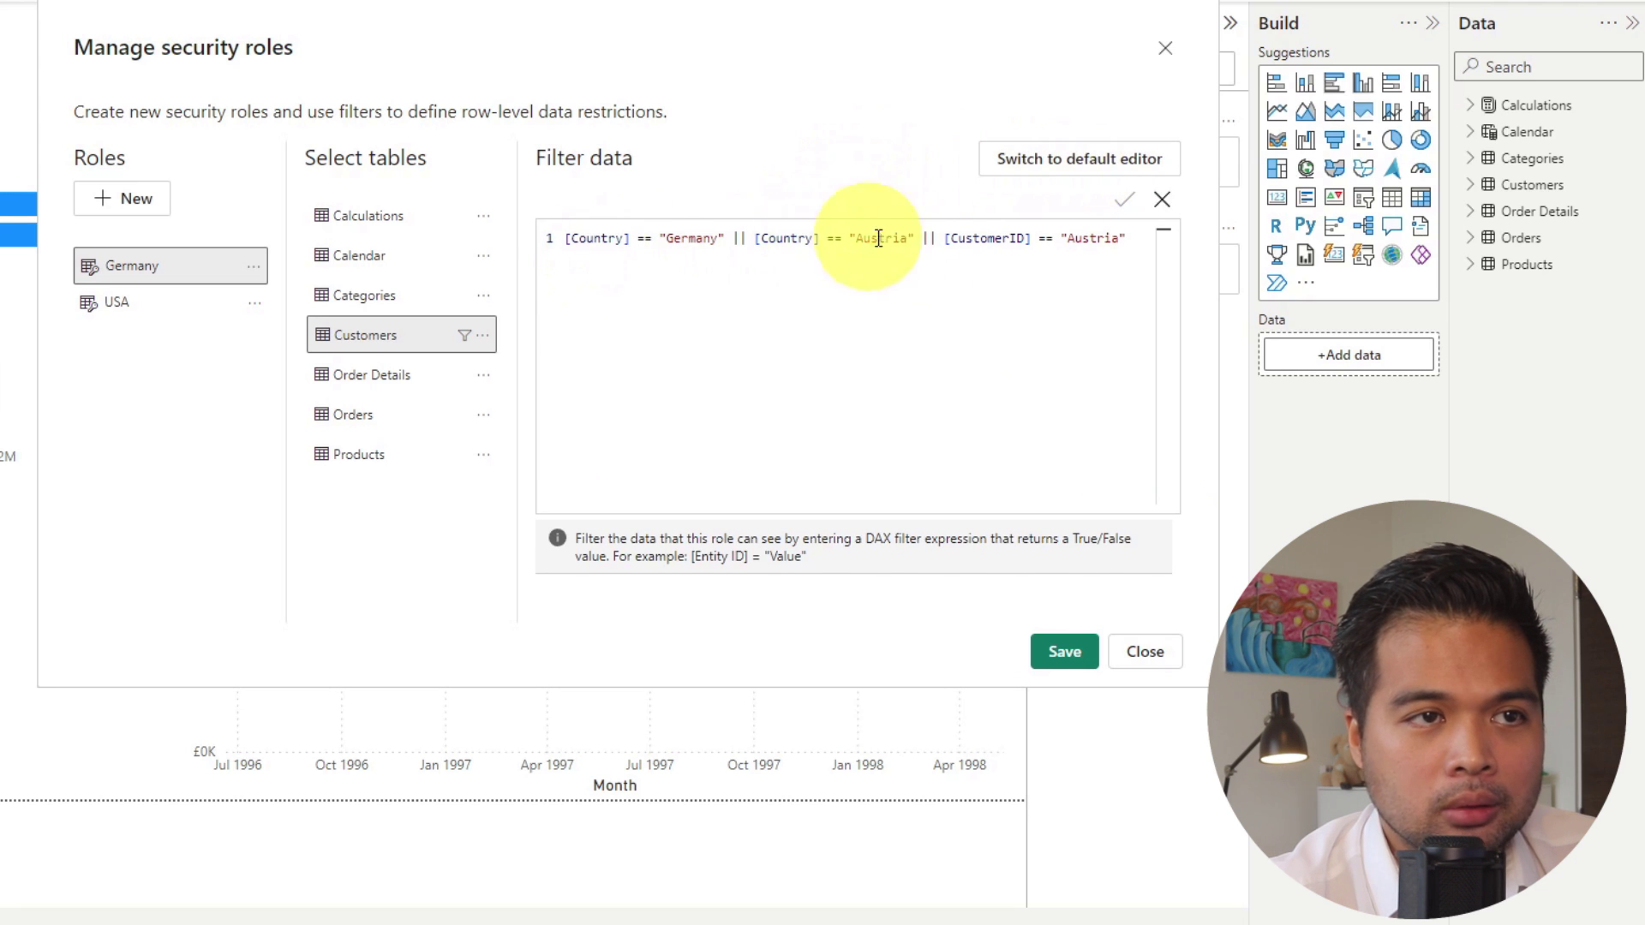
Return to the default rule editor and close the security roles window without saving the changes
{"action": "left_click", "coordinate": [1081, 161]}
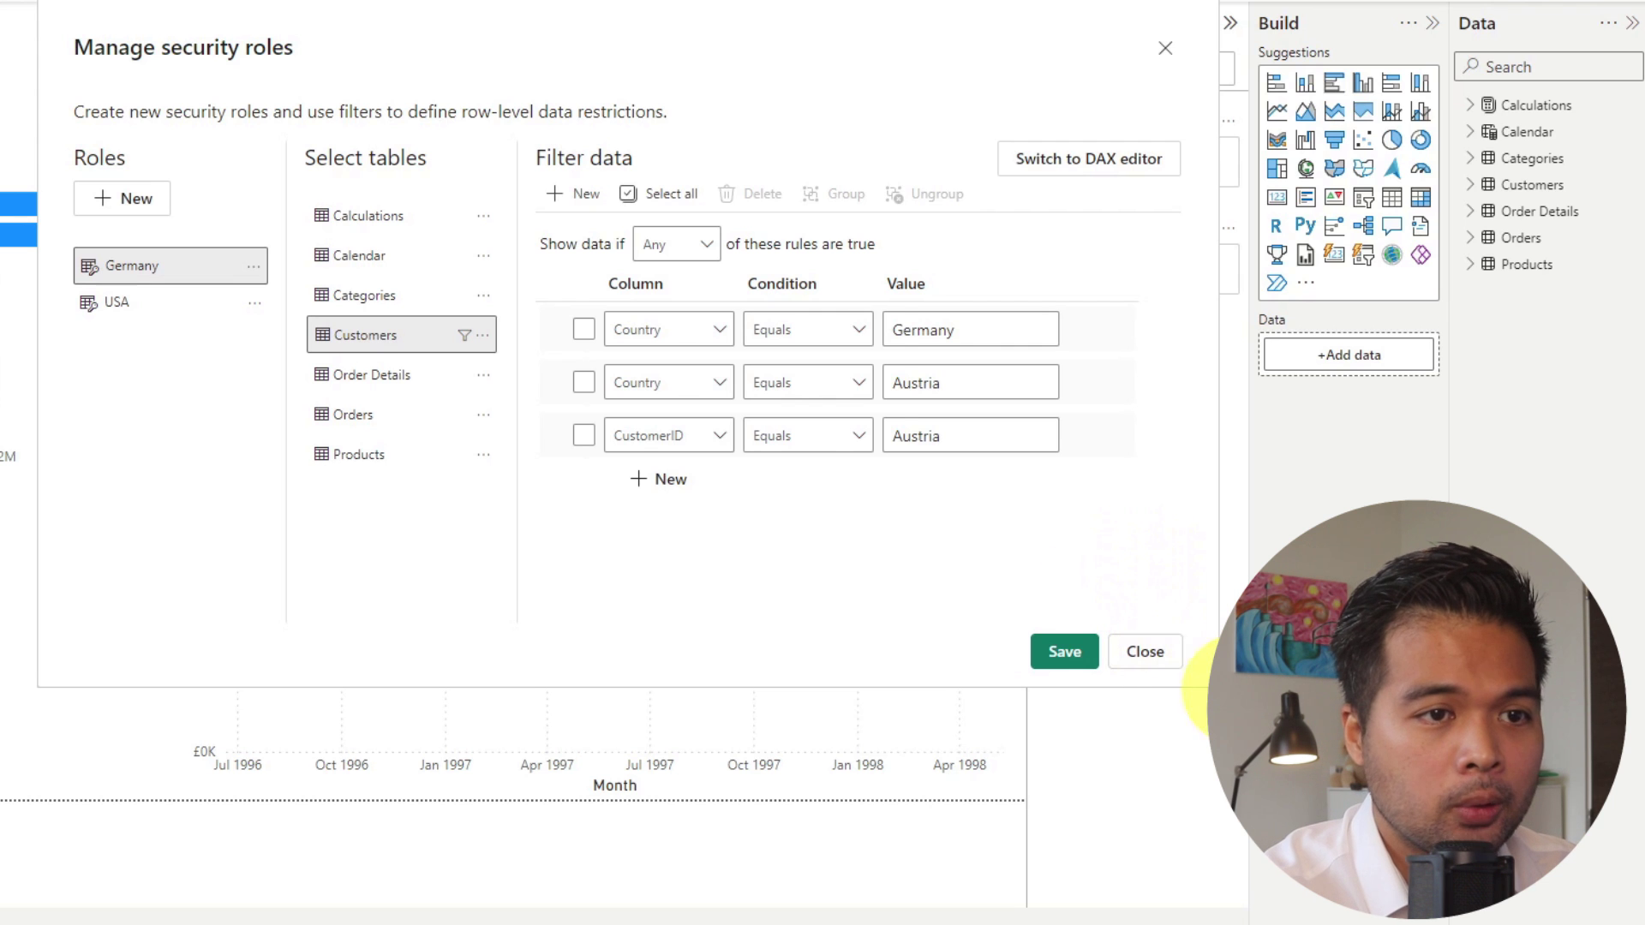
{"action": "left_click", "coordinate": [1144, 651]}
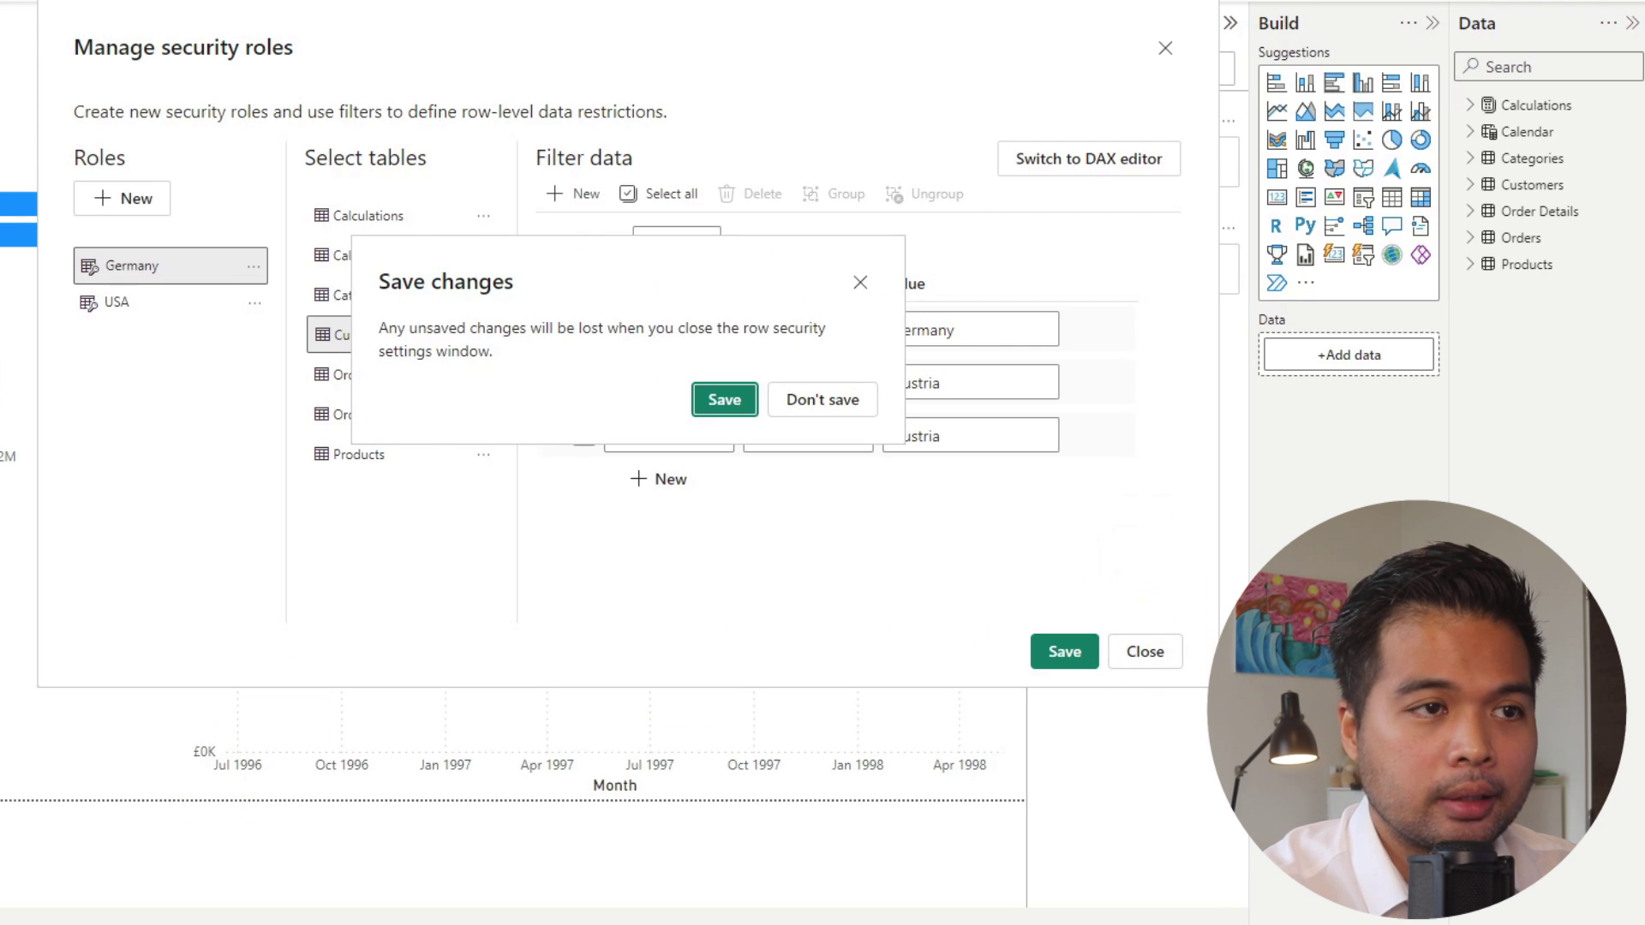
{"action": "left_click", "coordinate": [820, 402]}
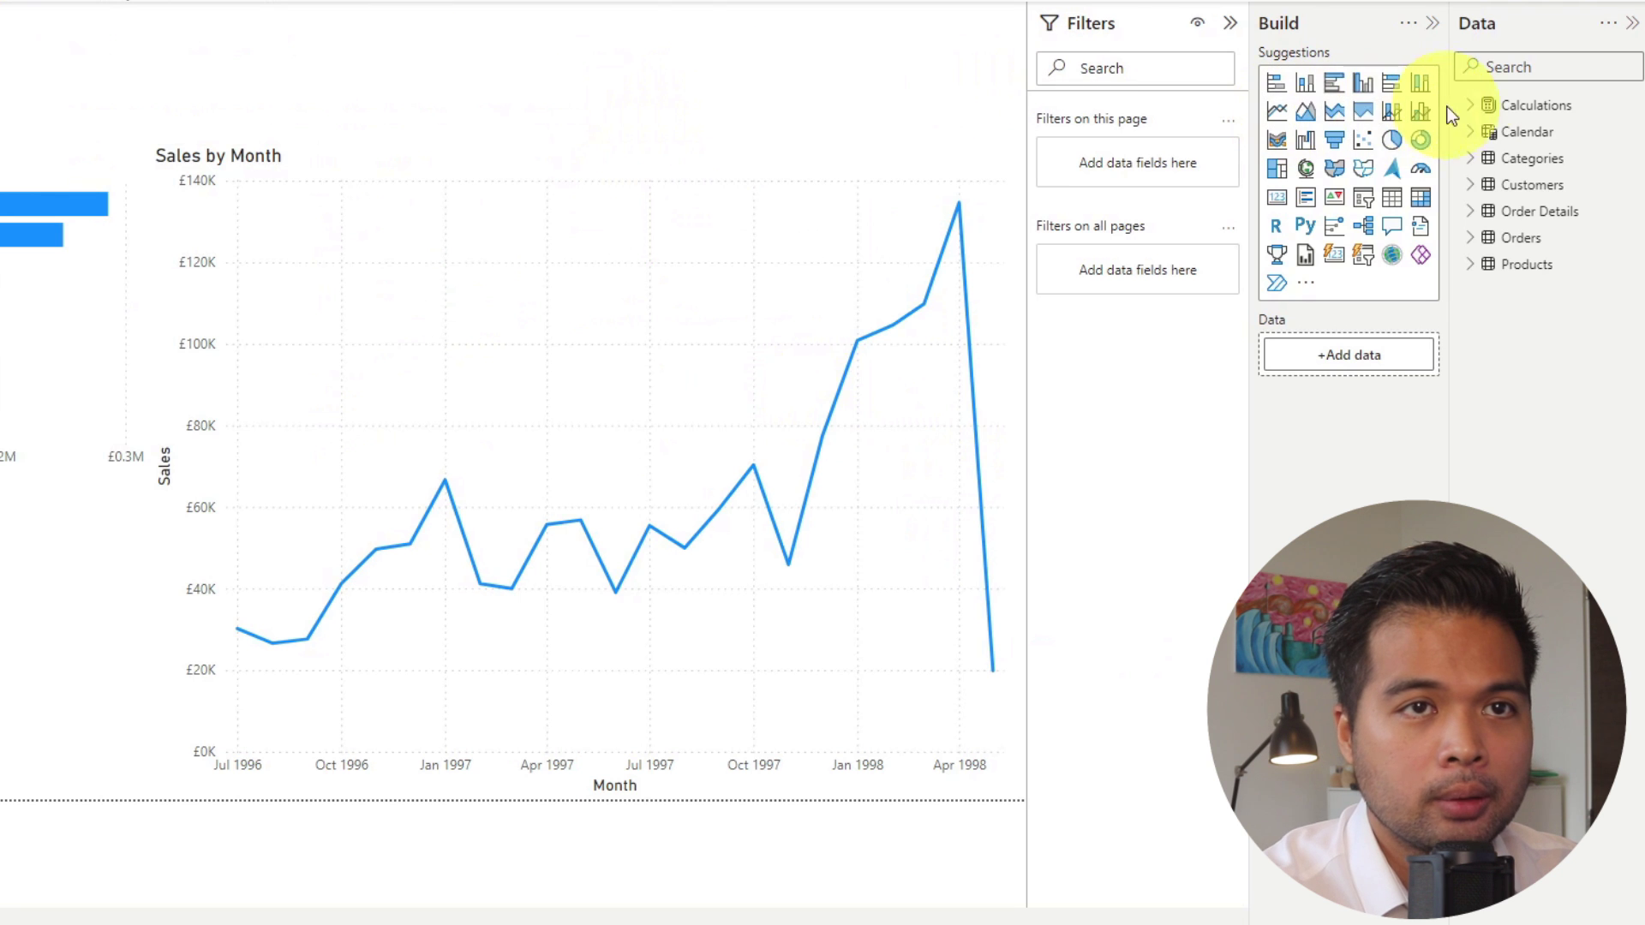
Create a measure named Logged As in the Calculations table that returns USERPRINCIPALNAME
{"action": "right_click", "coordinate": [1487, 134]}
{"action": "left_click", "coordinate": [1412, 149]}
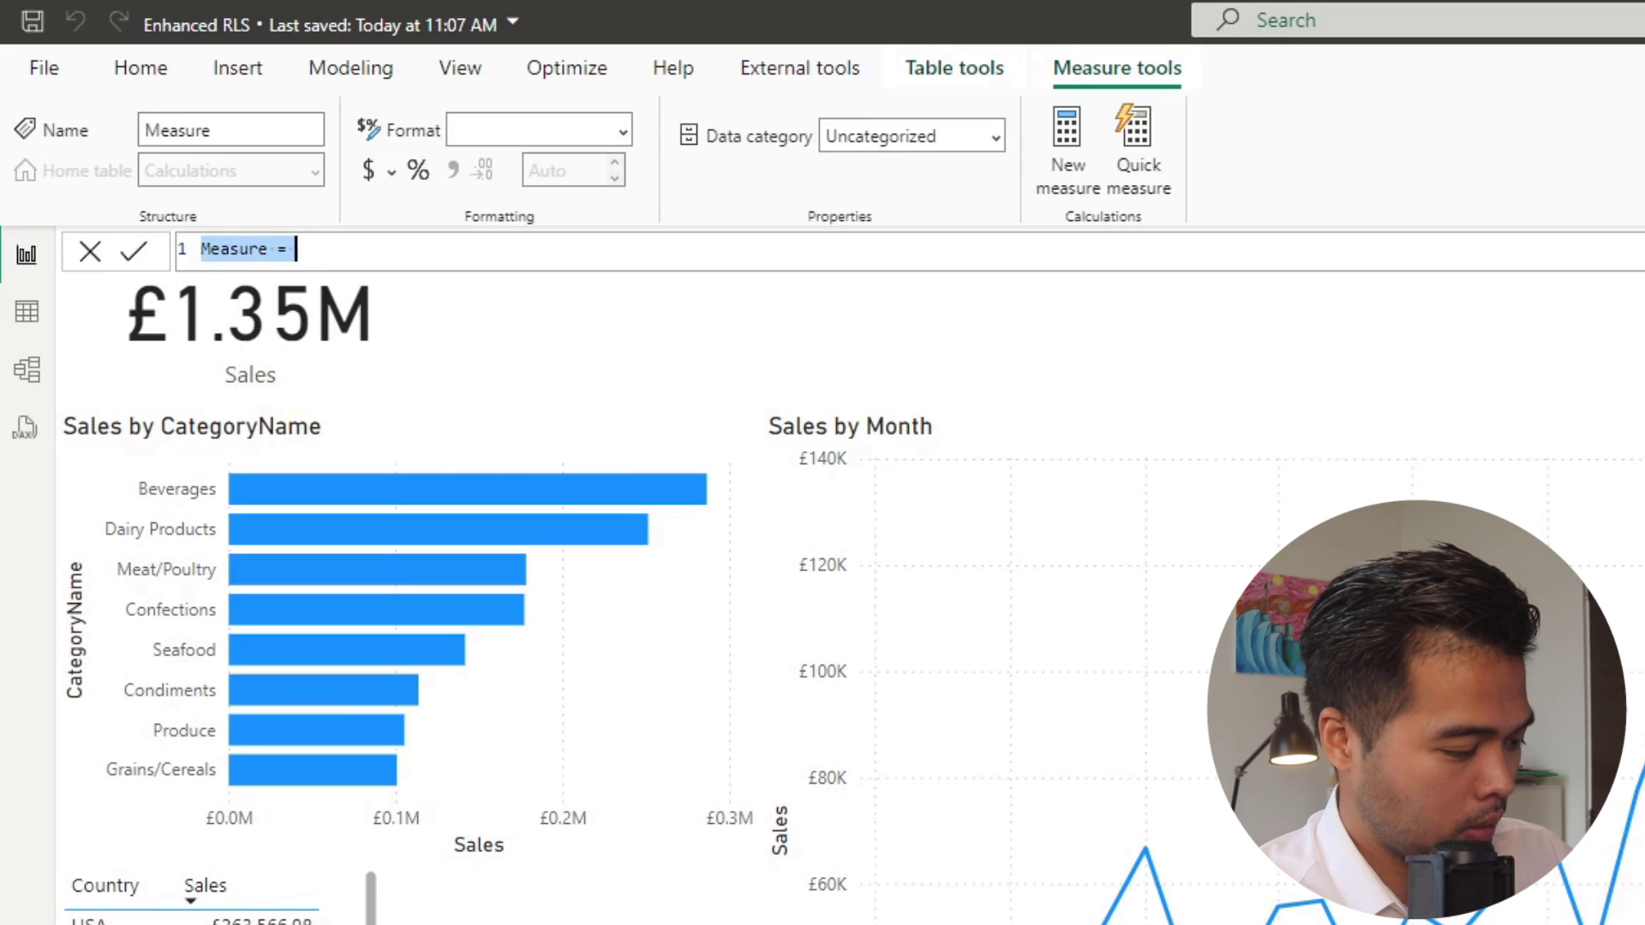
{"action": "type", "text": "Logged in"}
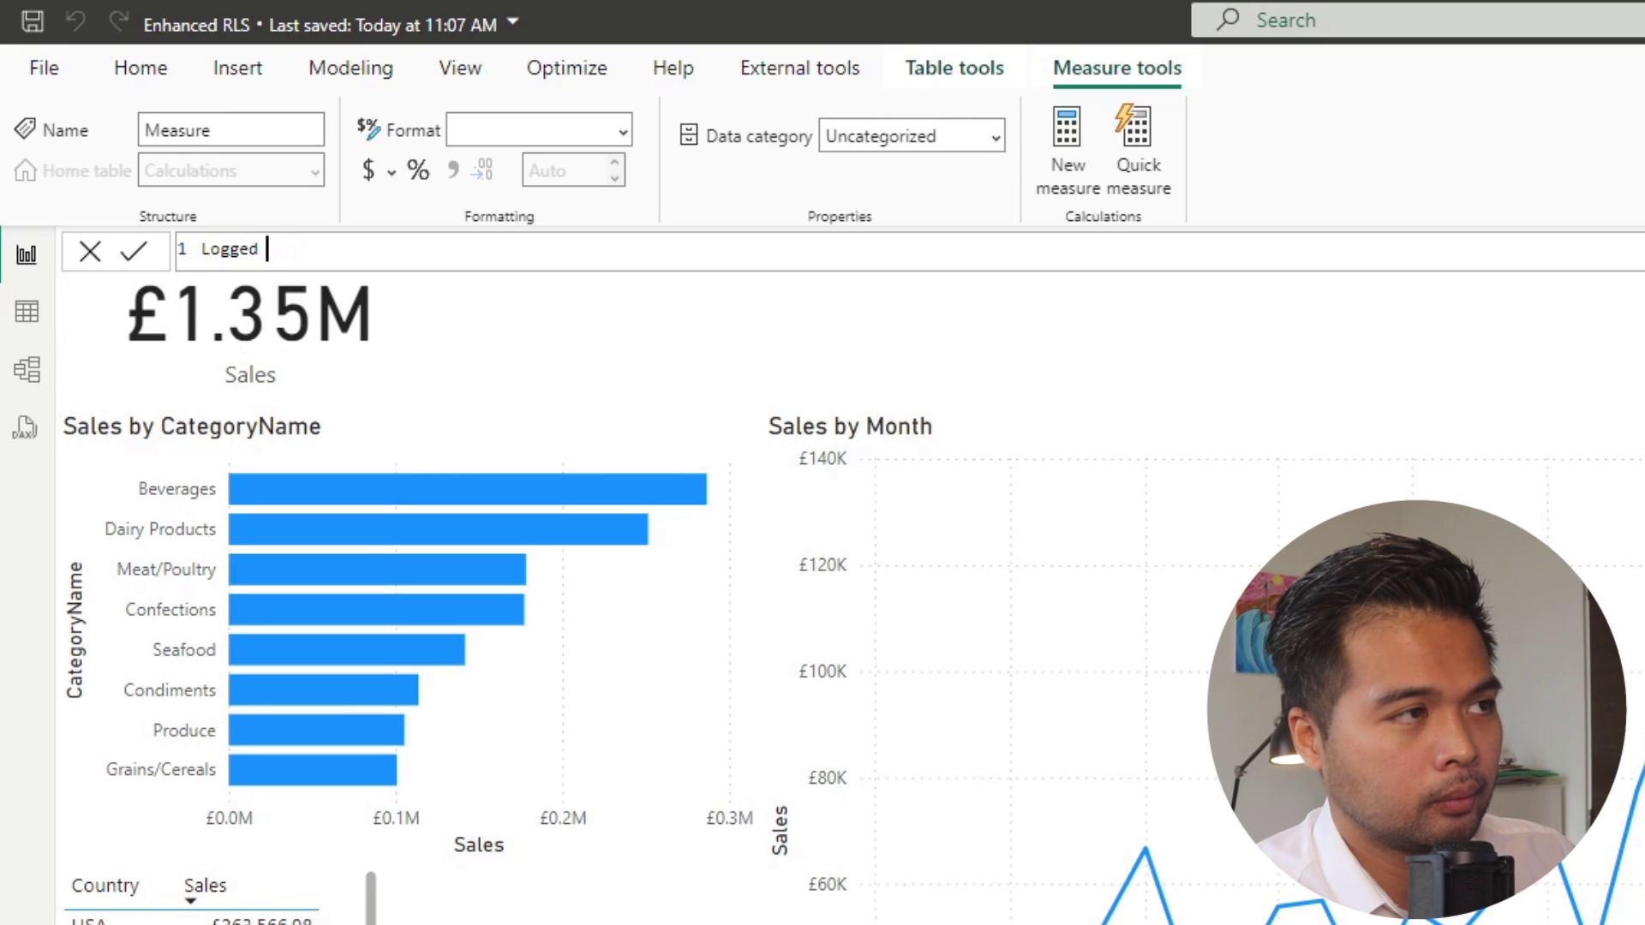
{"action": "type", "text": "U"}
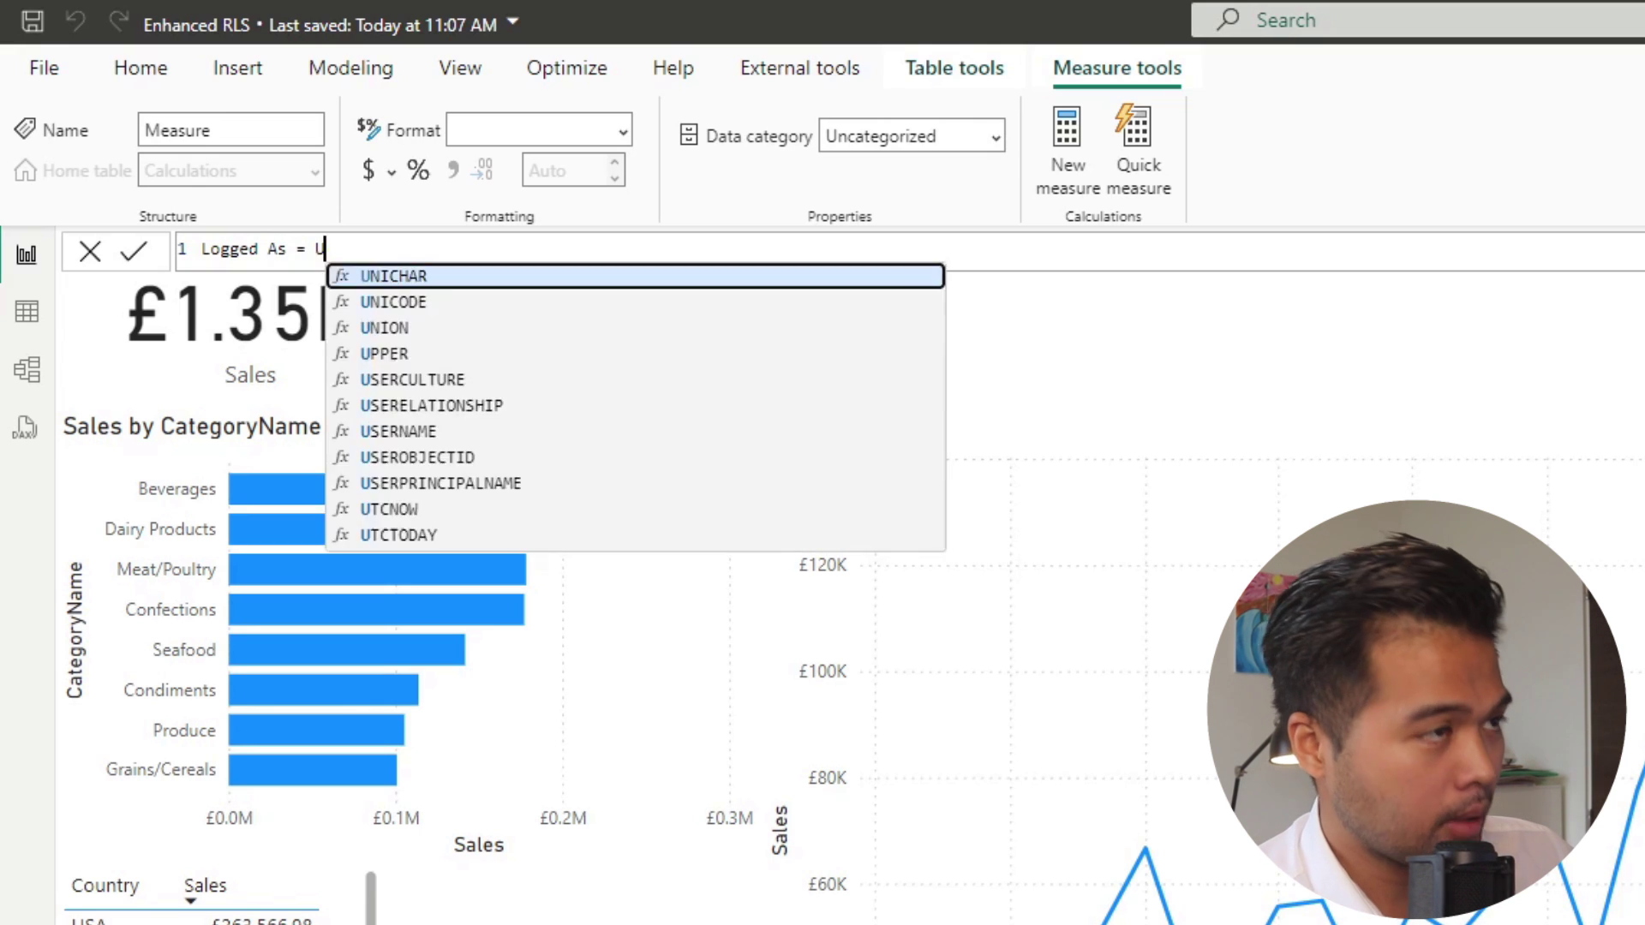
{"action": "type", "text": "SERPR"}
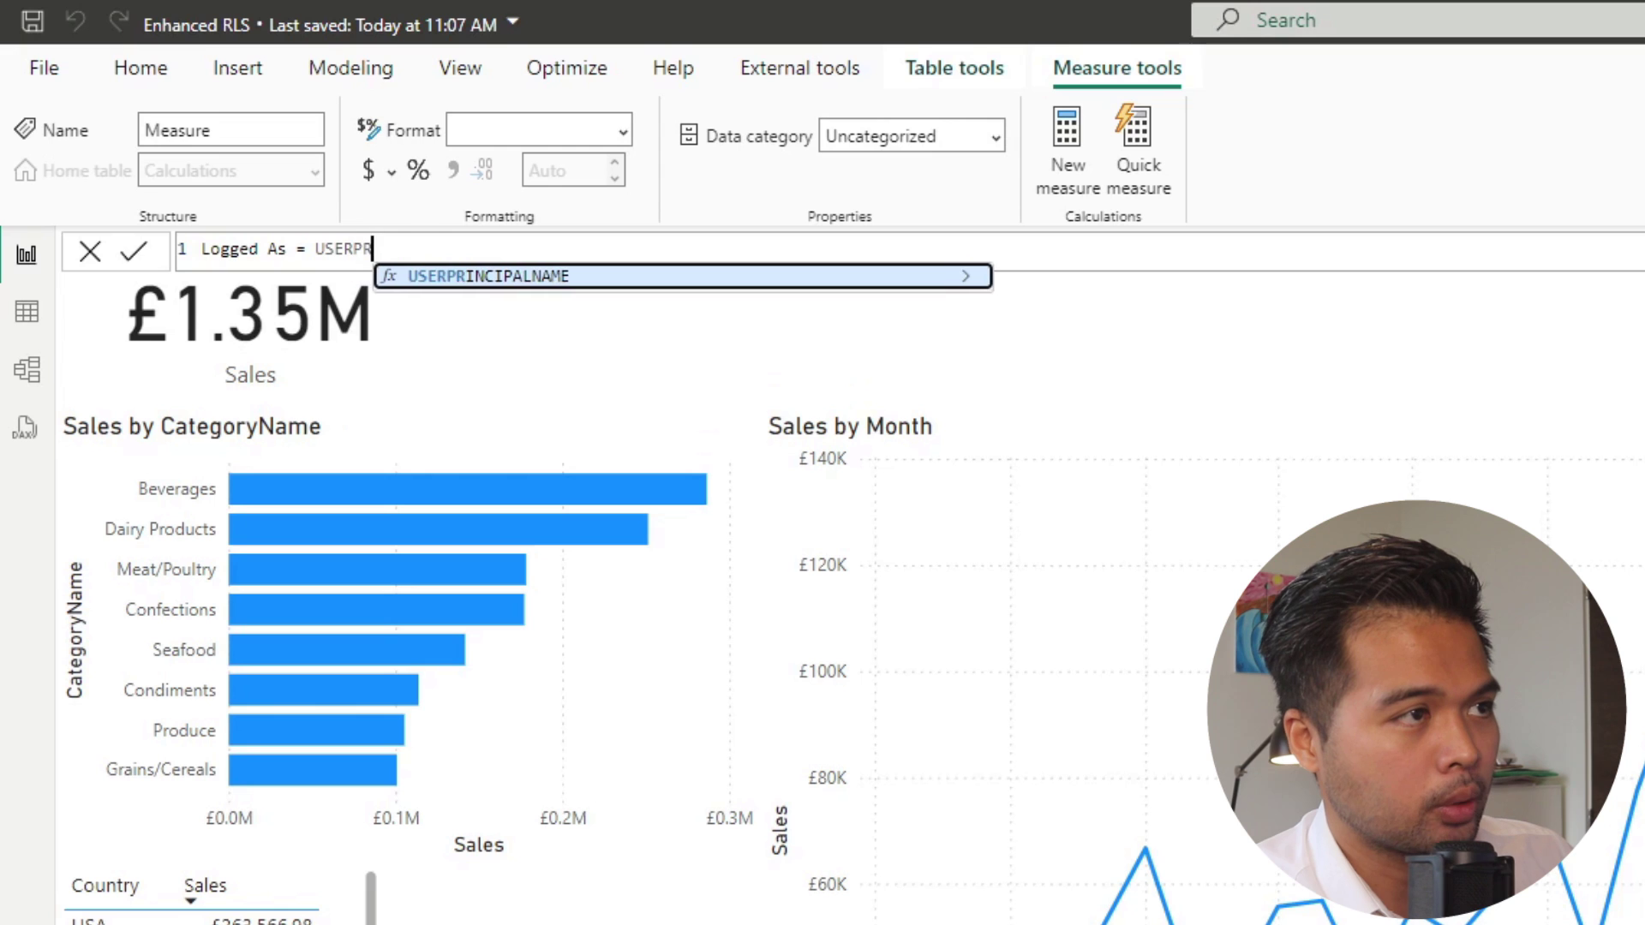
{"action": "key", "text": "Tab"}
{"action": "key", "text": "Return"}
Add the Logged As measure to the report above the Sales by Month chart and show it as a card
{"action": "left_click_drag", "start_coordinate": [1529, 190], "coordinate": [676, 140]}
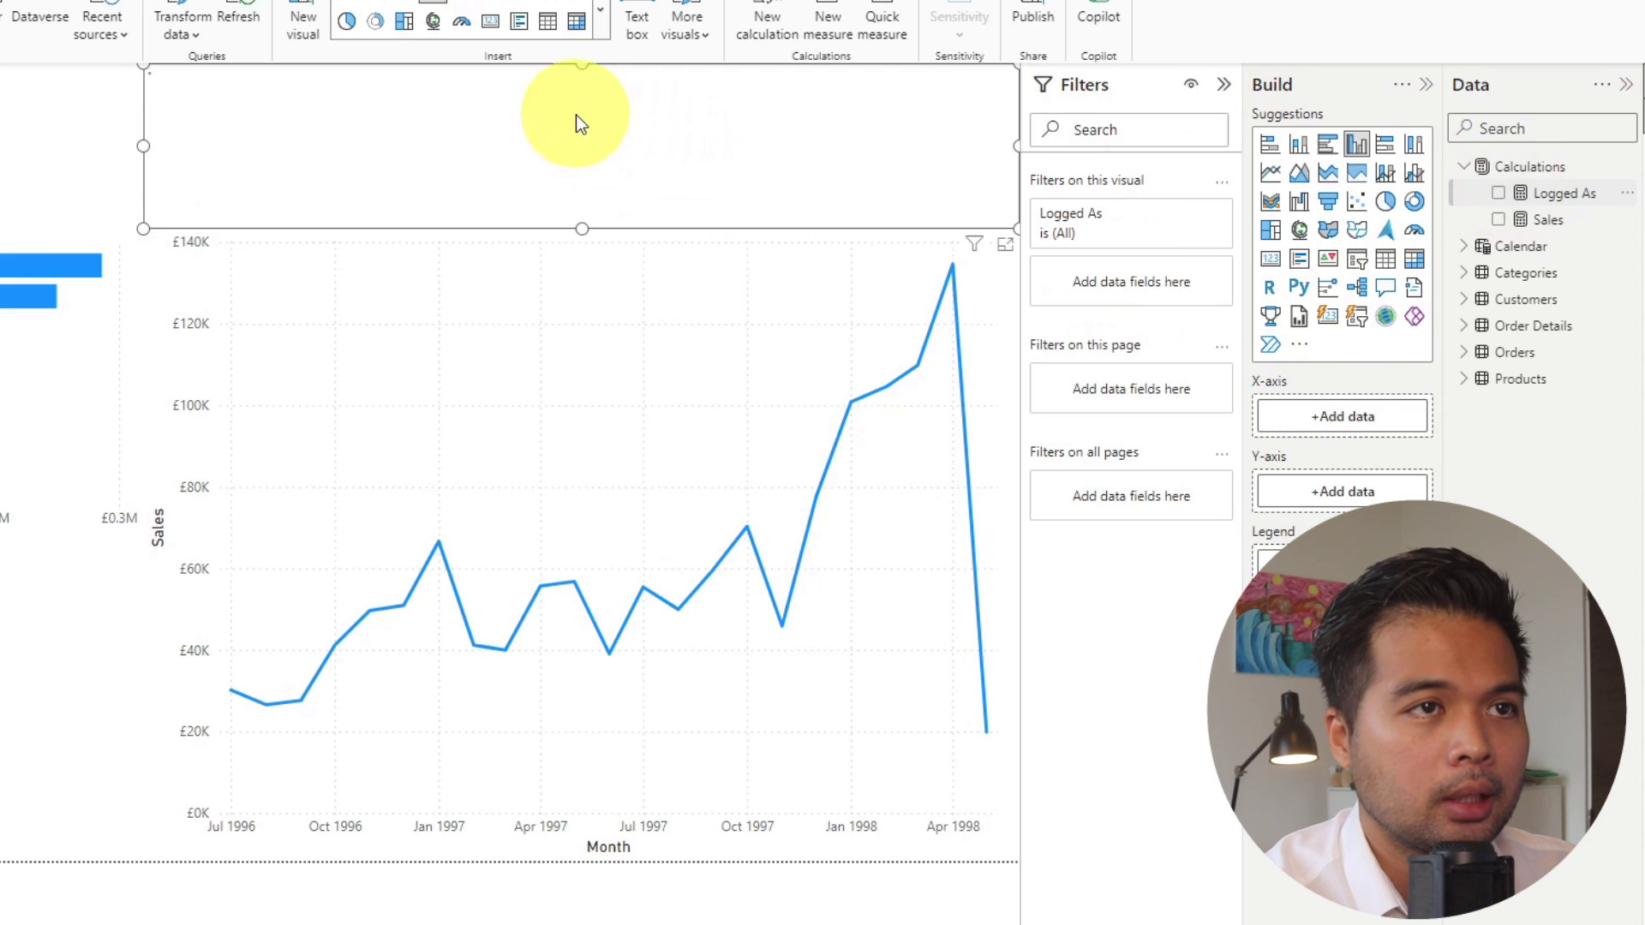
{"action": "left_click", "coordinate": [1271, 258]}
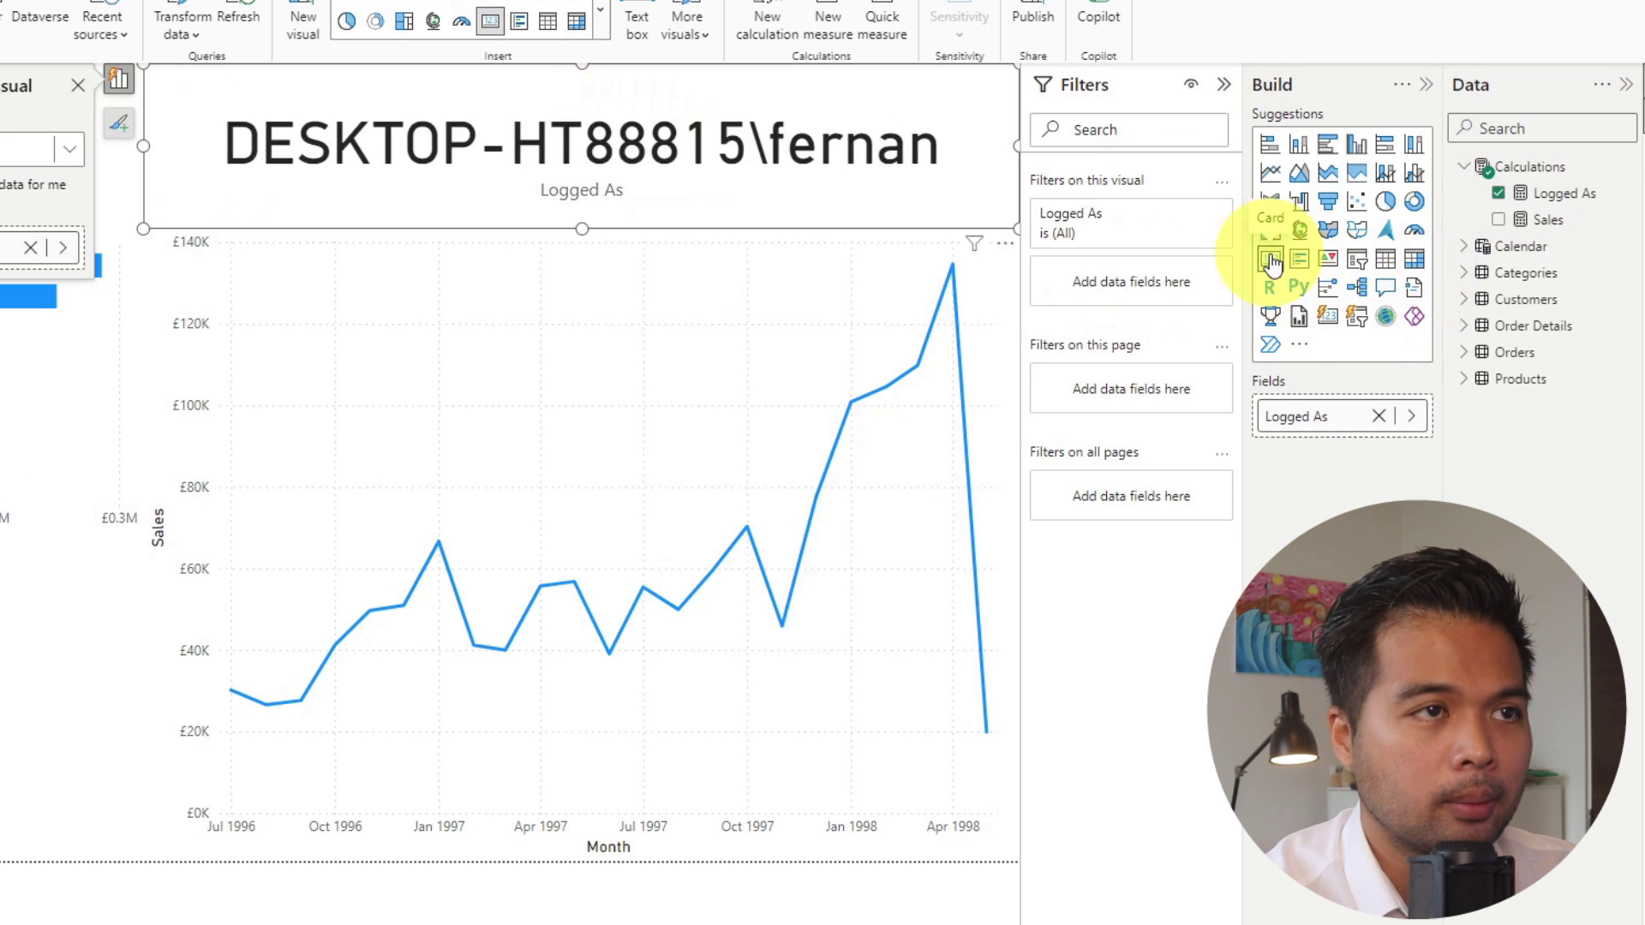
{"action": "left_click", "coordinate": [137, 172]}
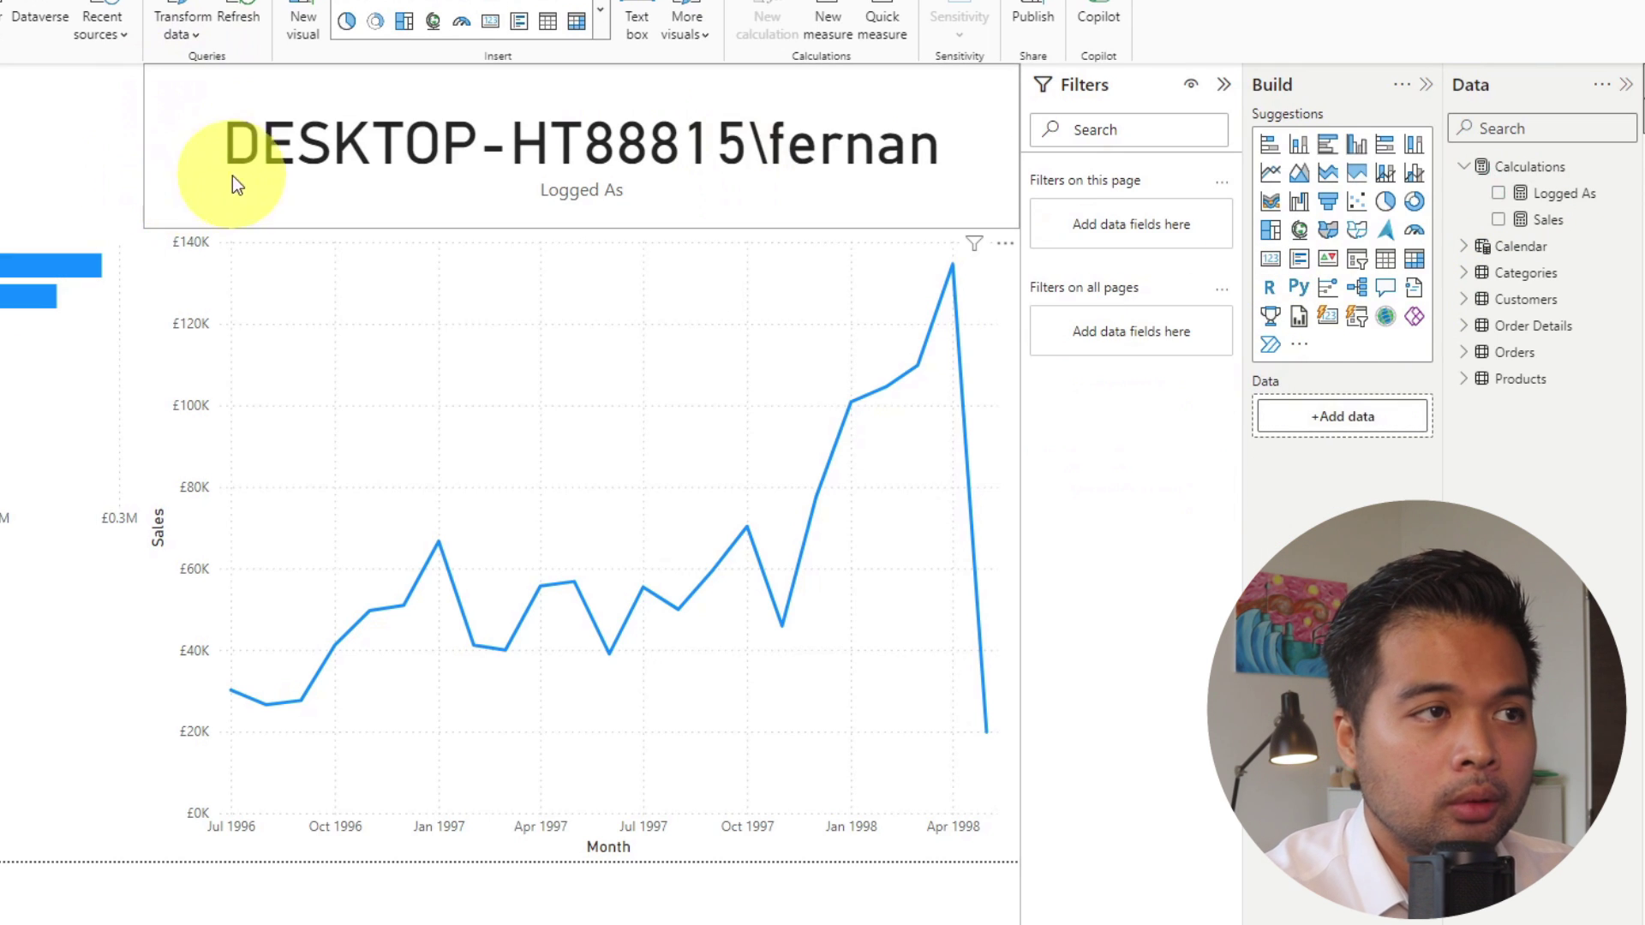
Set the callout value font size of the Logged As card to 30
{"action": "left_click", "coordinate": [270, 166]}
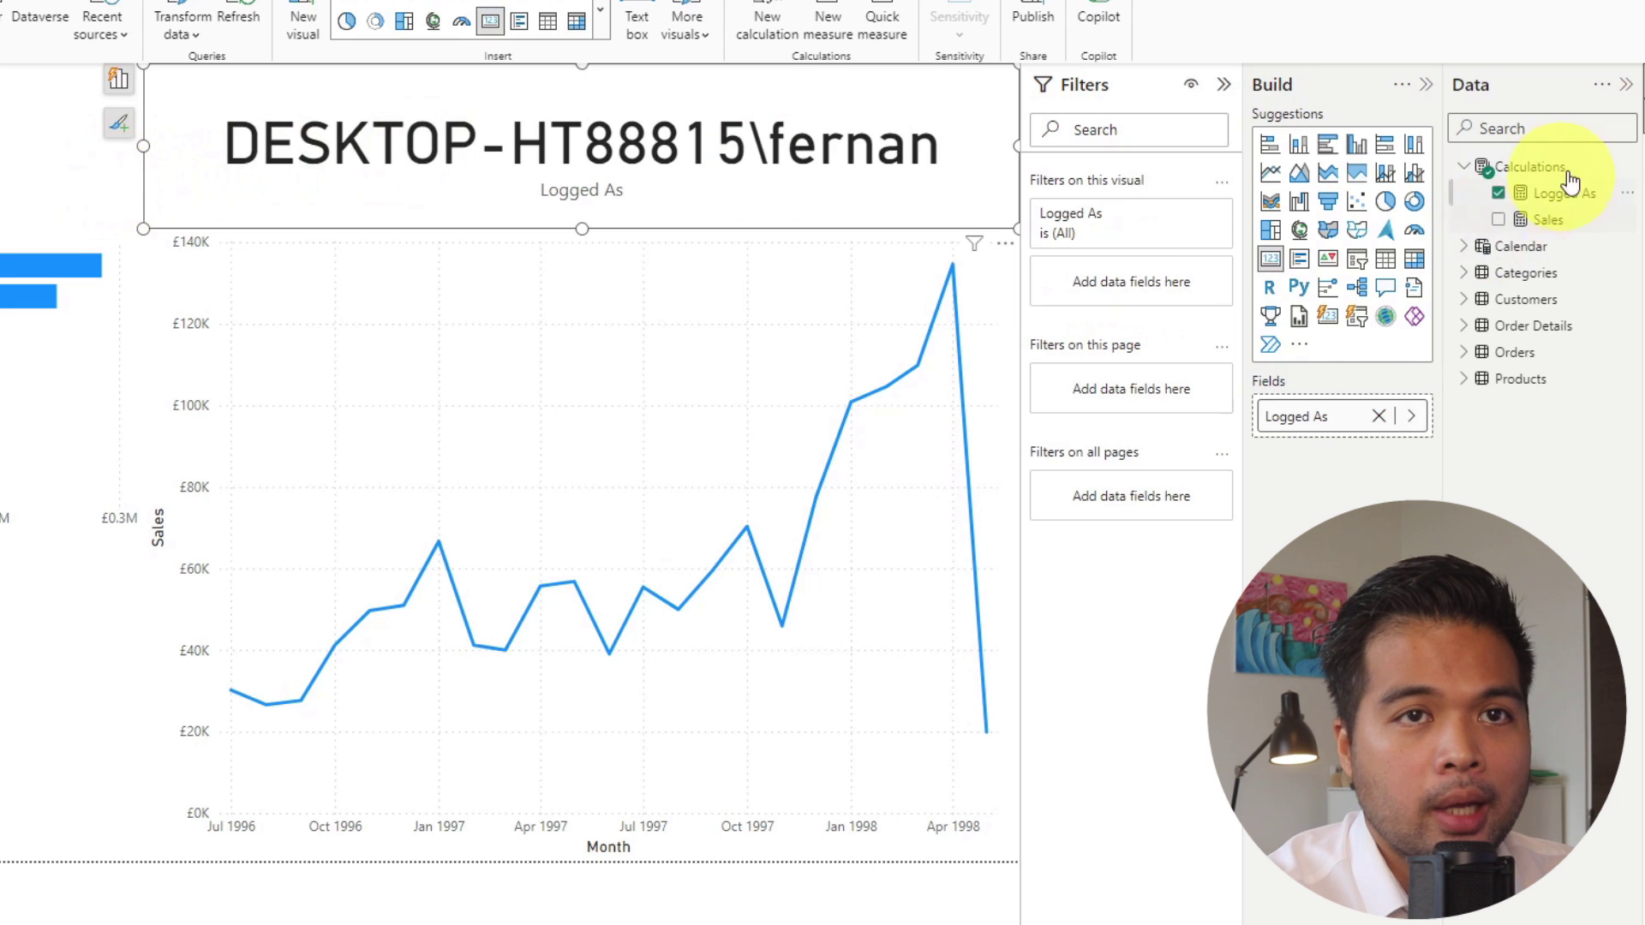
{"action": "left_click", "coordinate": [1633, 142]}
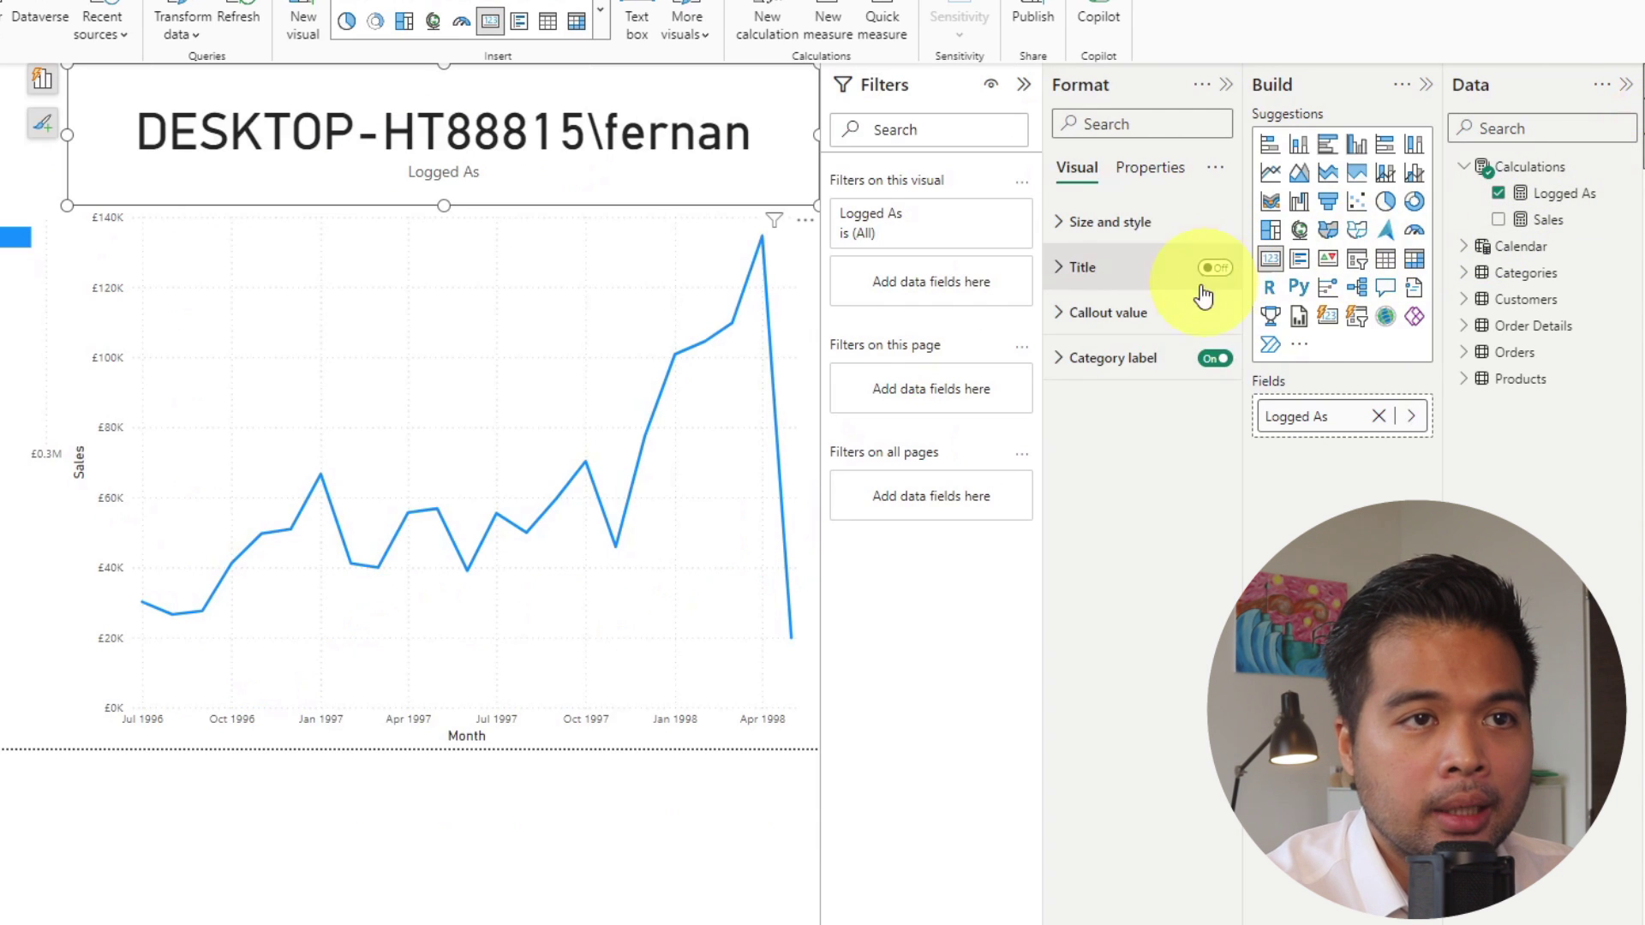
{"action": "left_click", "coordinate": [1156, 315]}
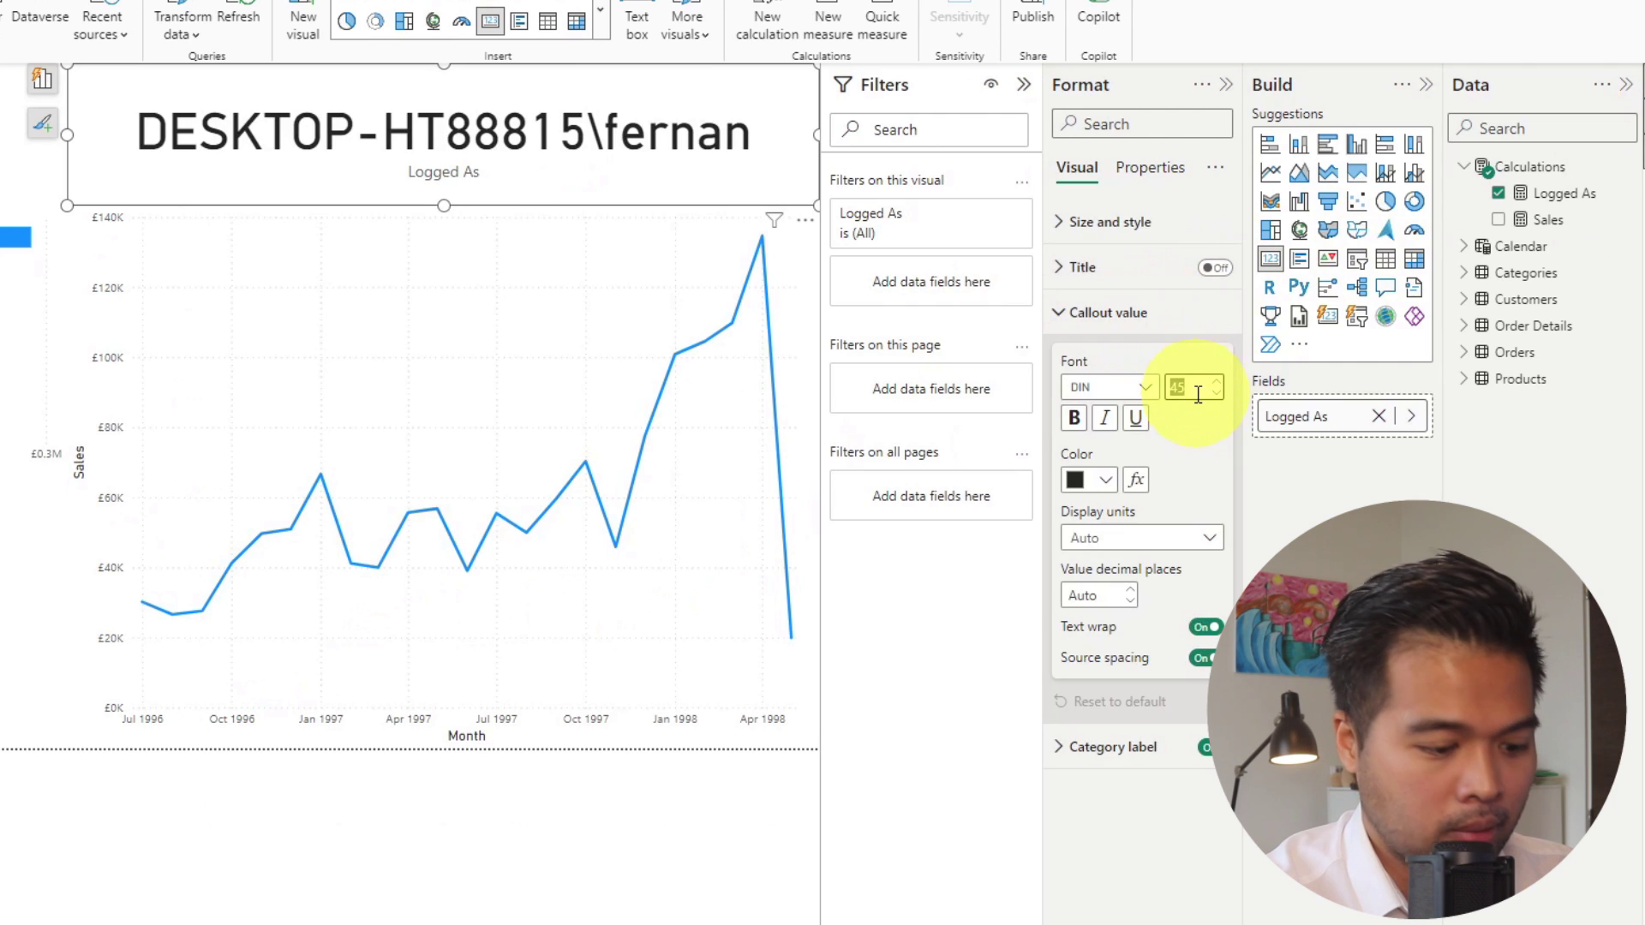
{"action": "key", "text": "Return"}
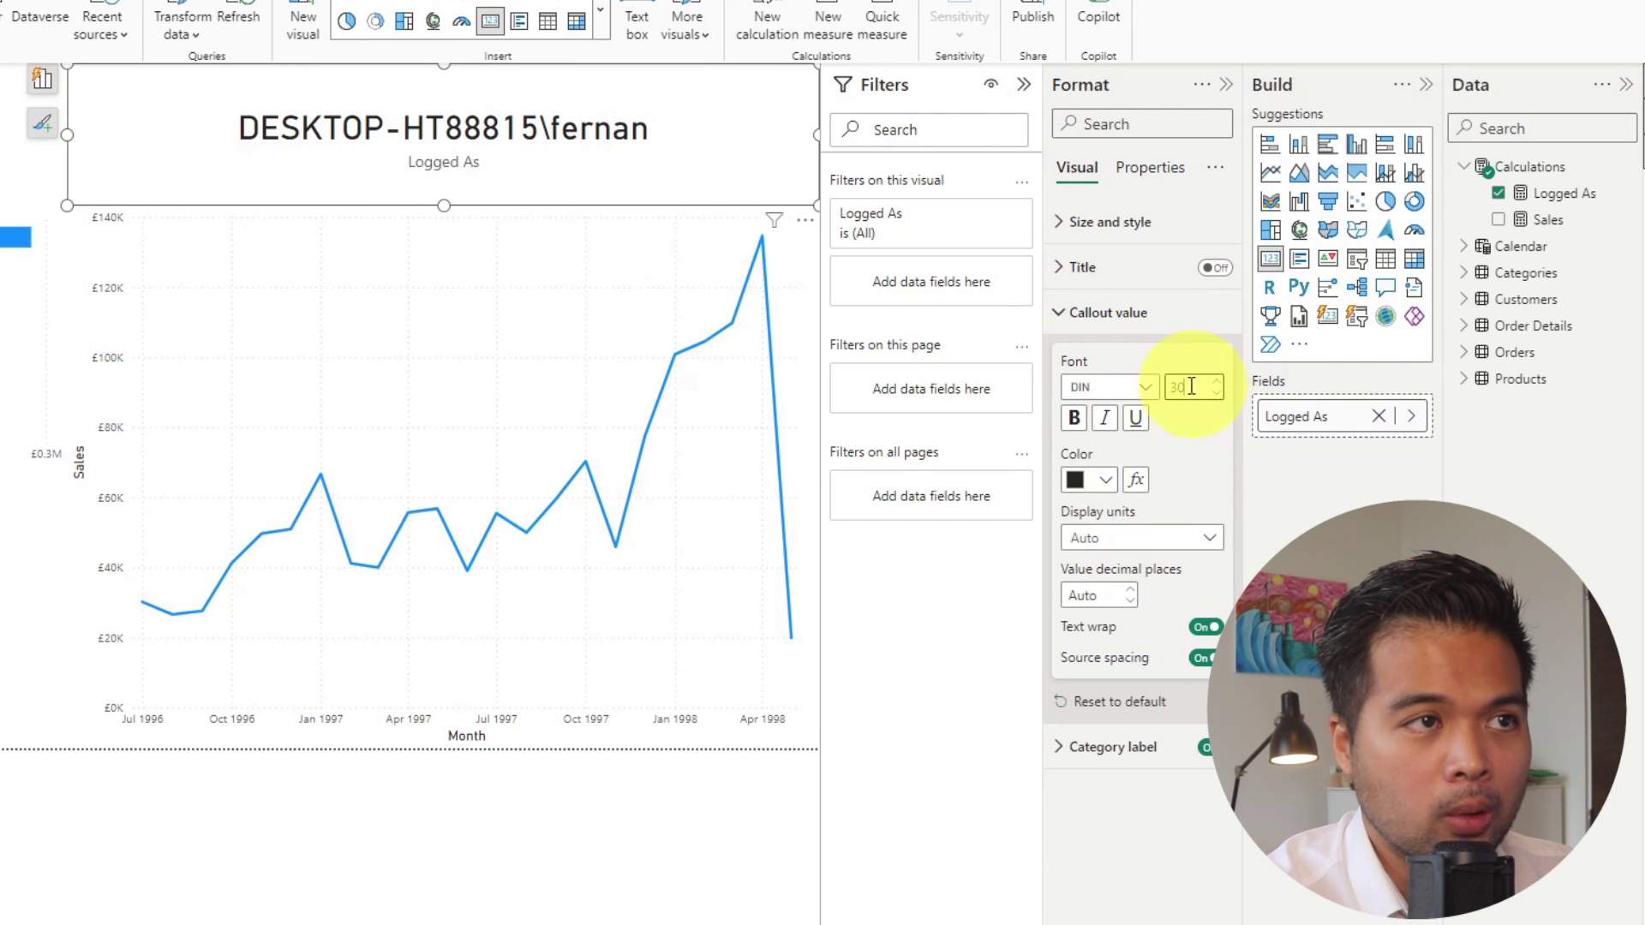
{"action": "left_click", "coordinate": [3, 153]}
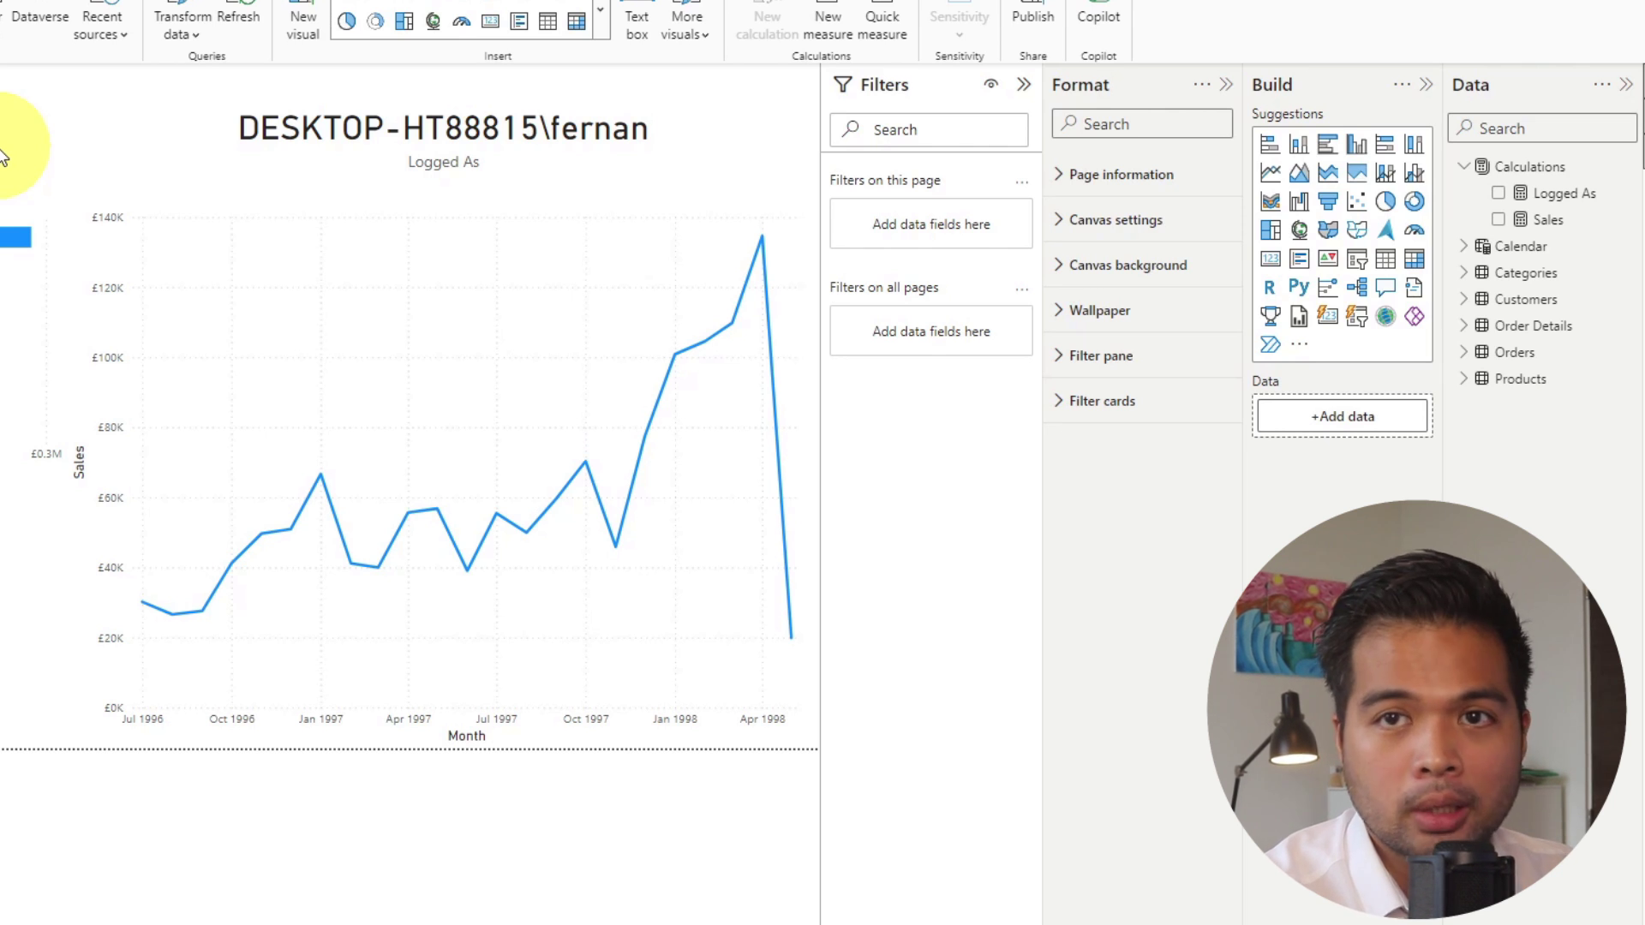
Save the report changes and publish the report to My workspace
{"action": "left_click", "coordinate": [1017, 17]}
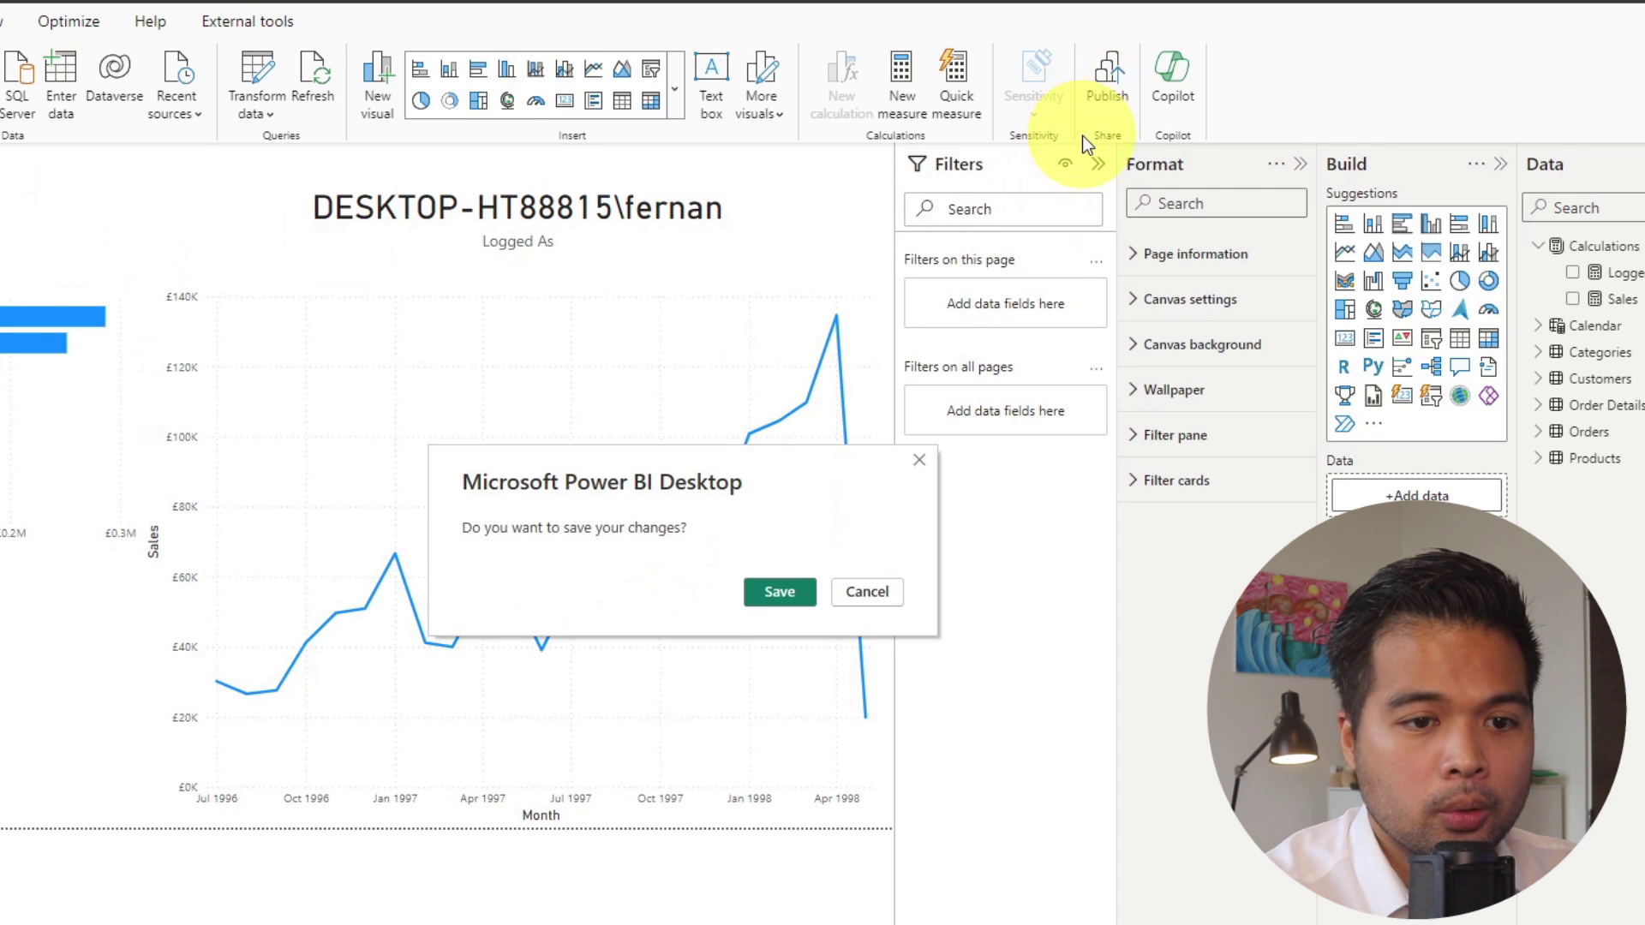
{"action": "left_click", "coordinate": [779, 590]}
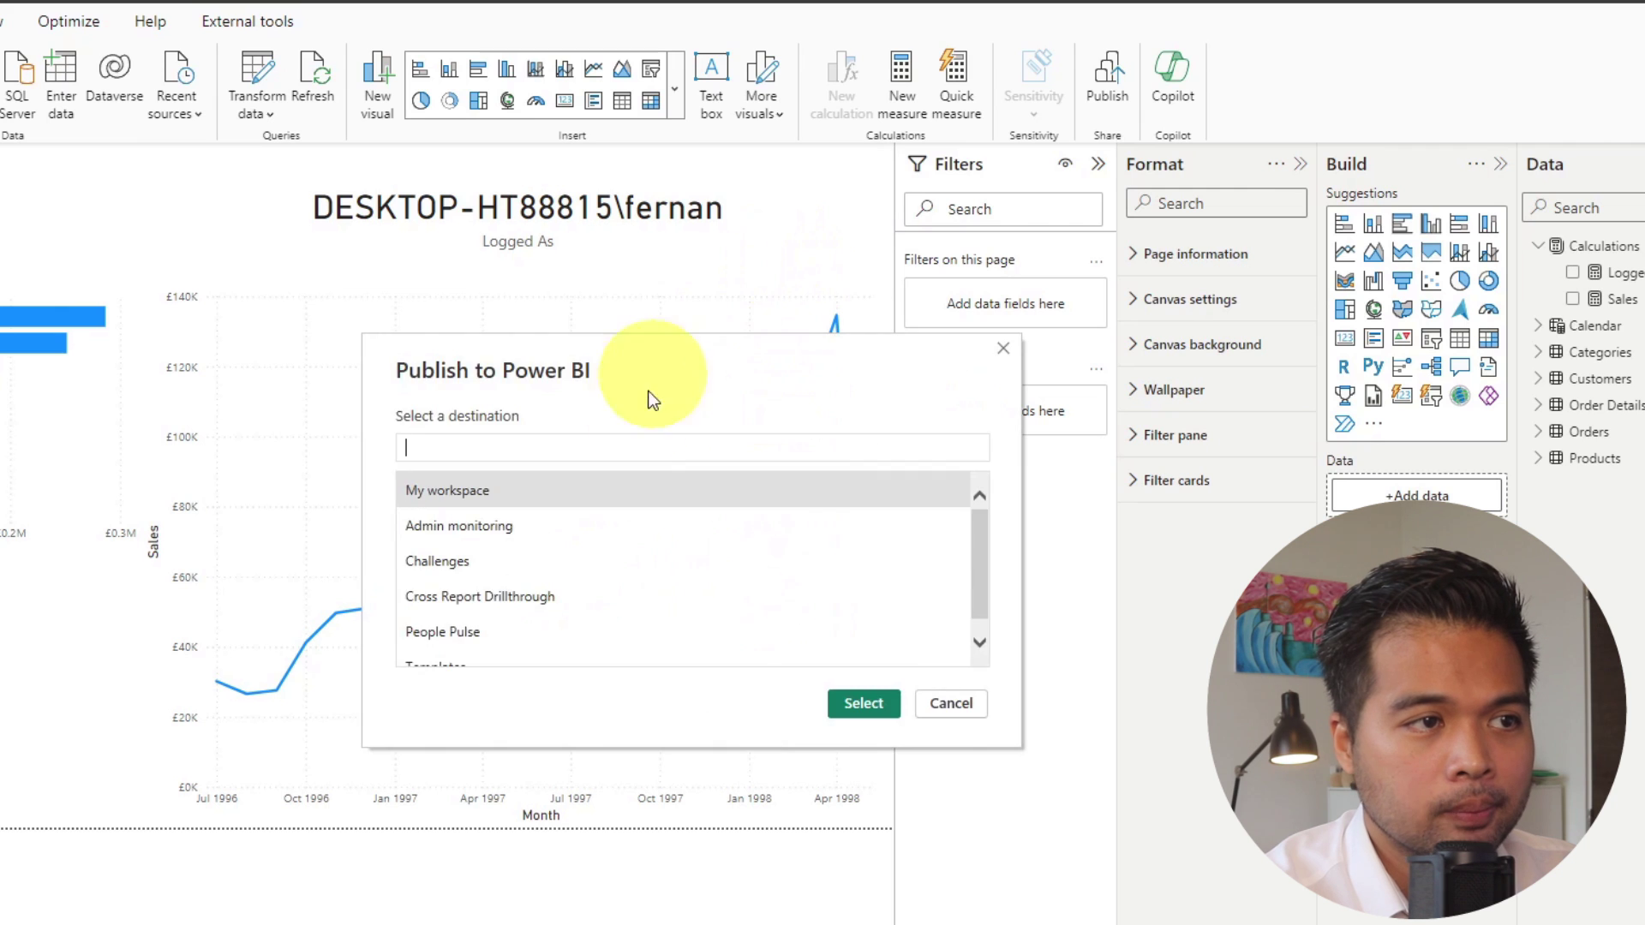
{"action": "left_click", "coordinate": [861, 701]}
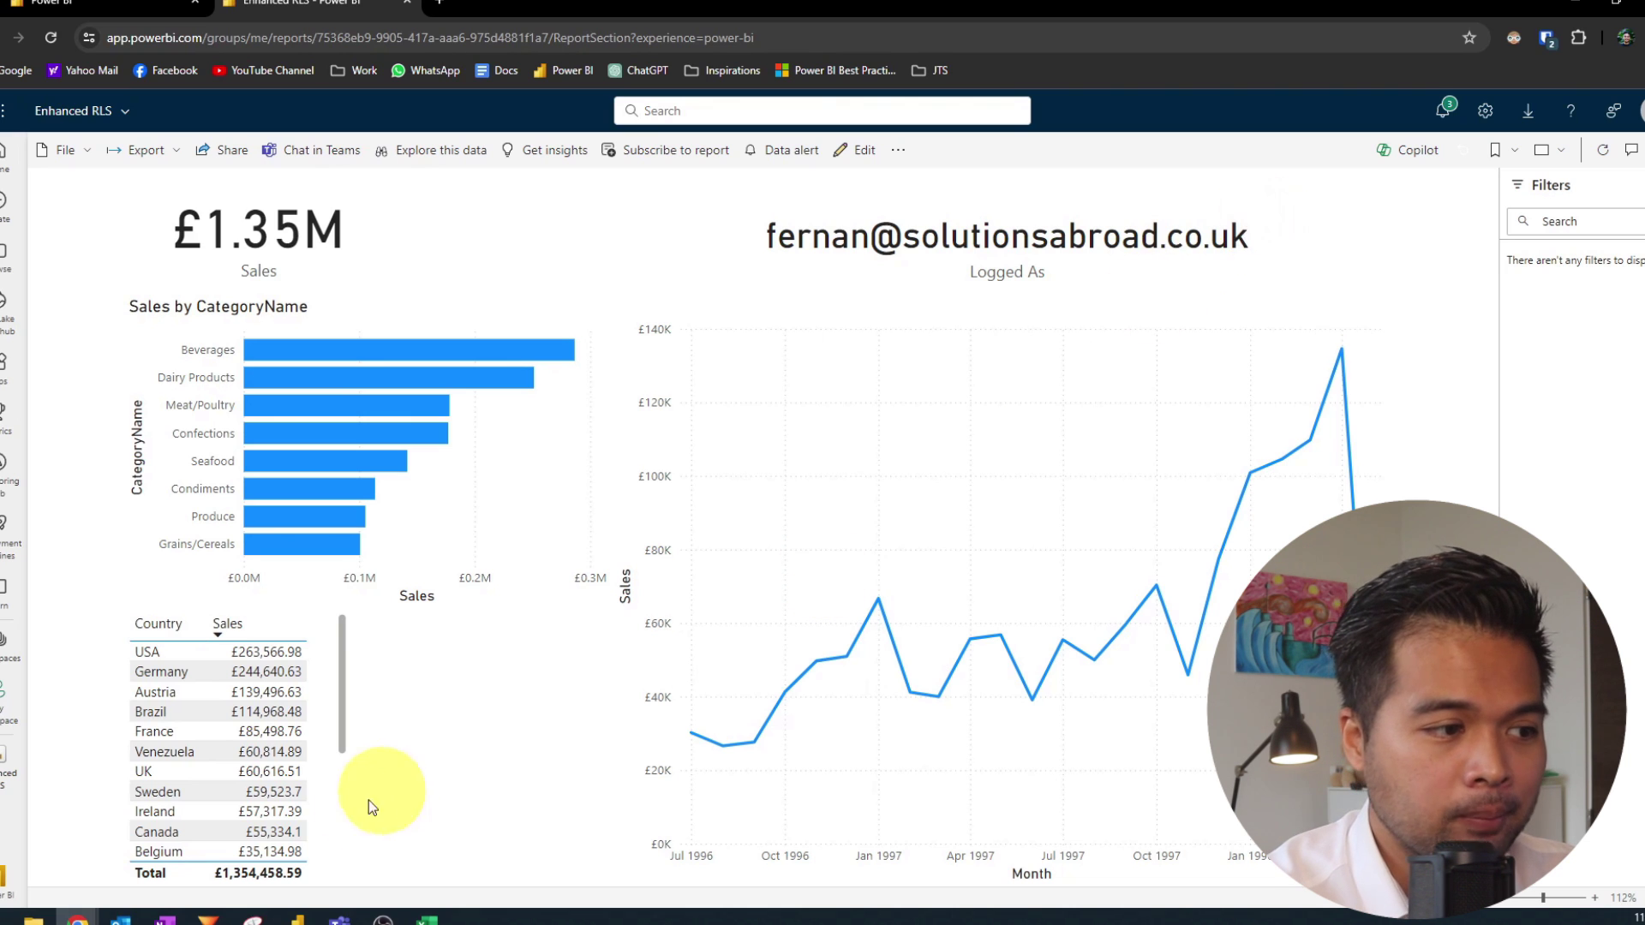
Switch to Excel and examine which country is assigned to each user and login in the permissions list
{"action": "left_click", "coordinate": [426, 918]}
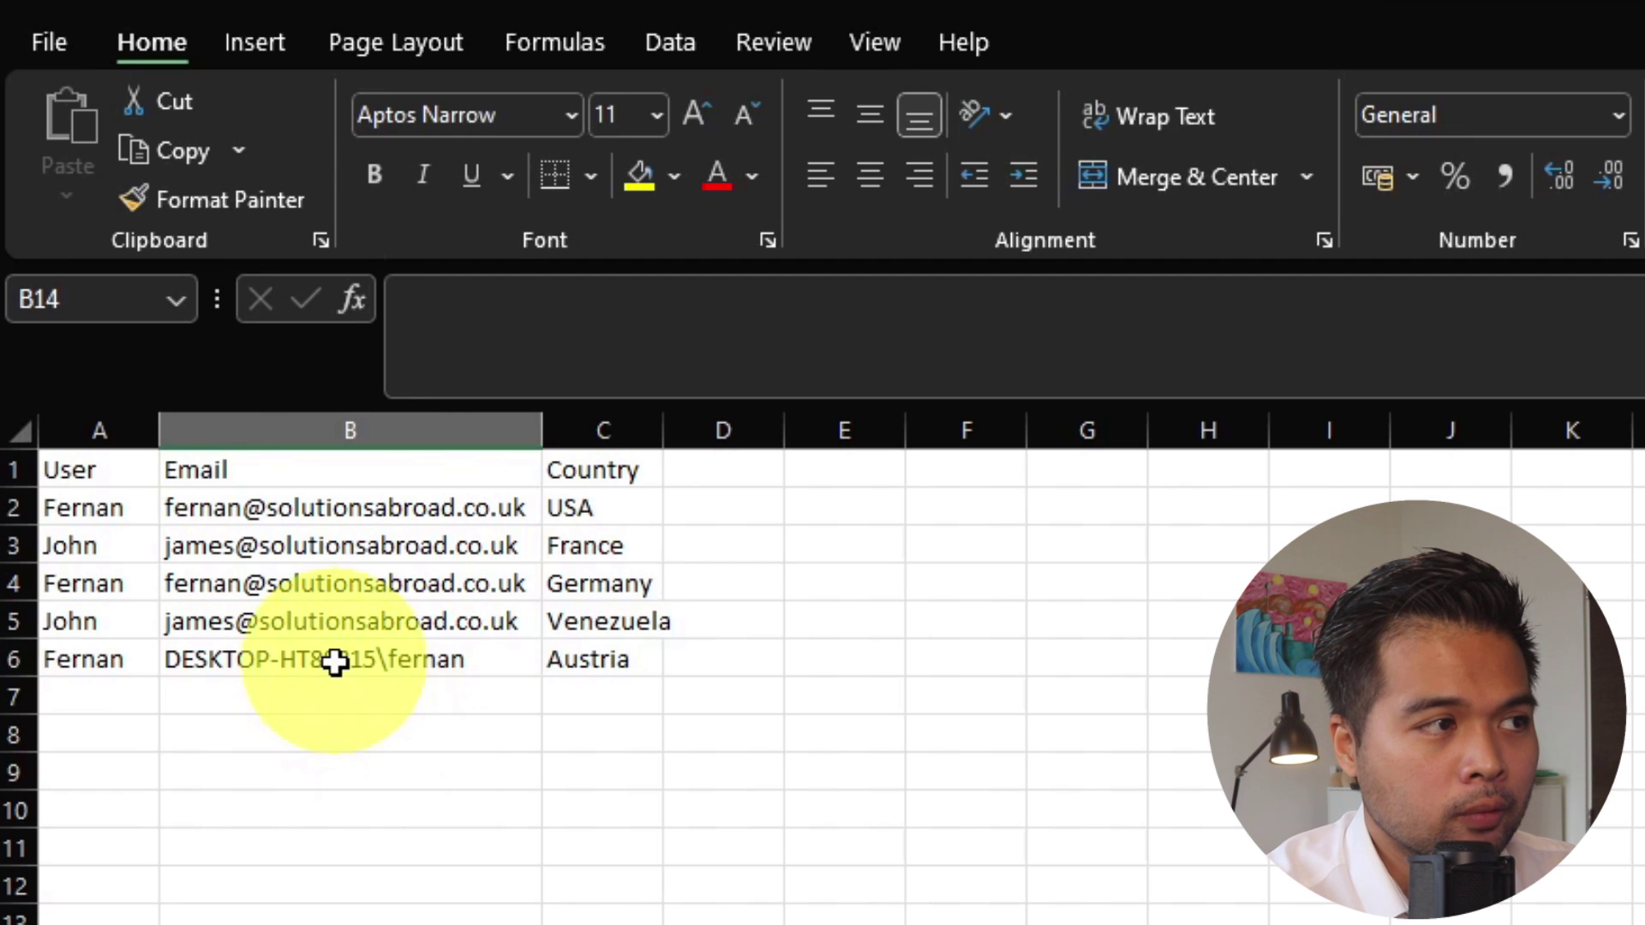
{"action": "left_click", "coordinate": [334, 662]}
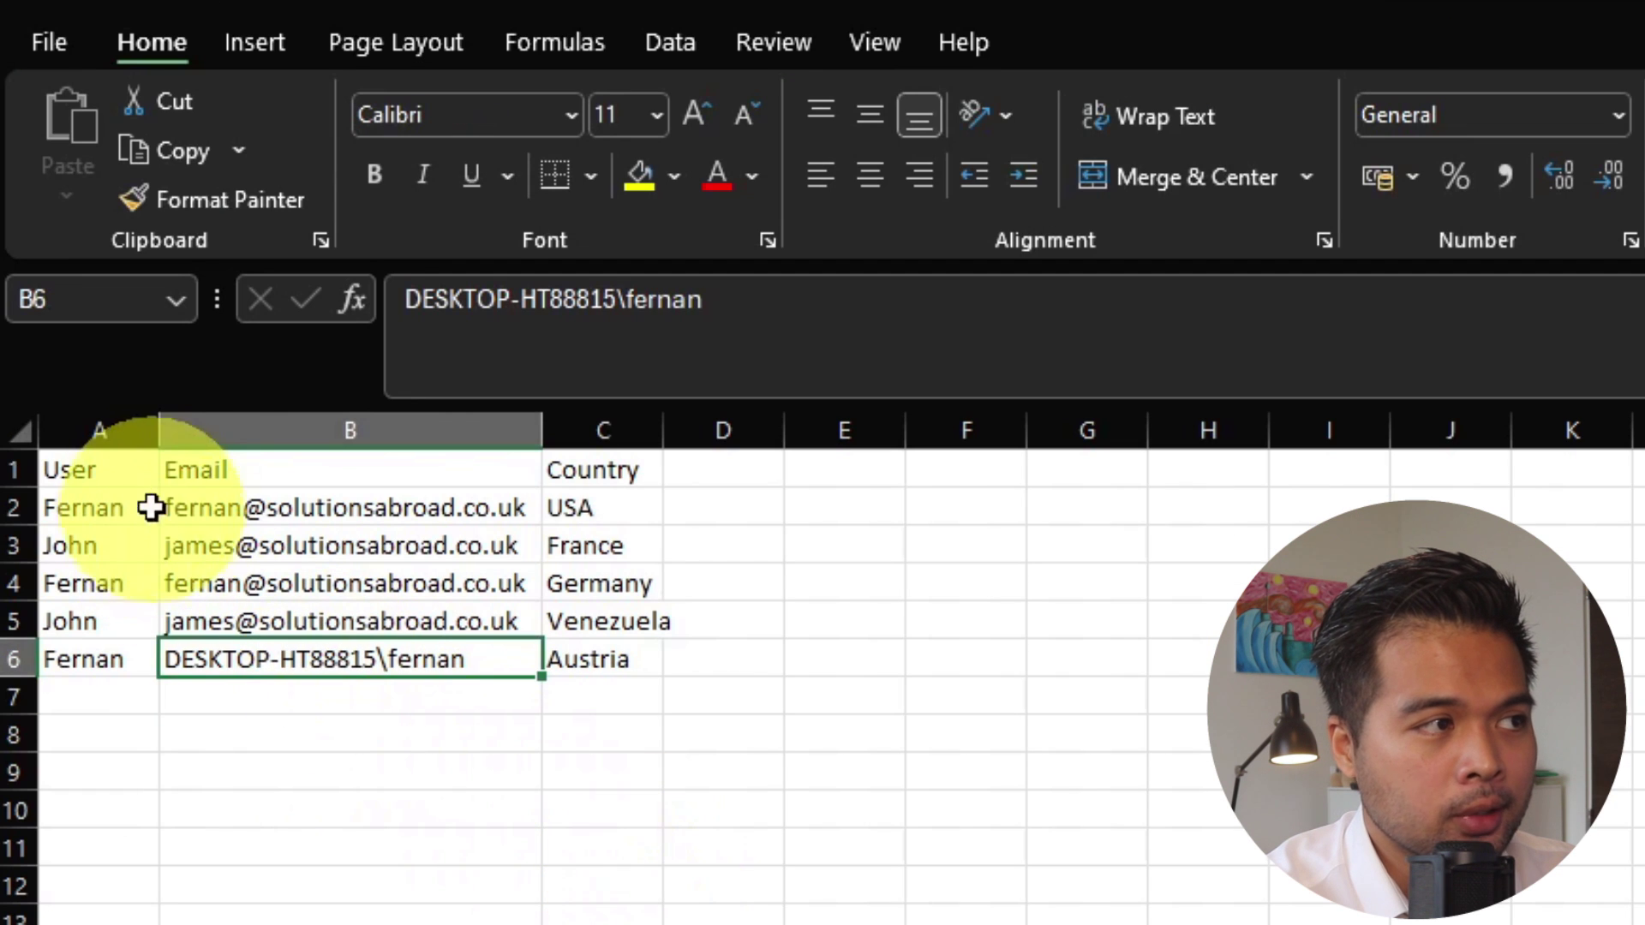
{"action": "left_click_drag", "start_coordinate": [121, 481], "coordinate": [608, 677]}
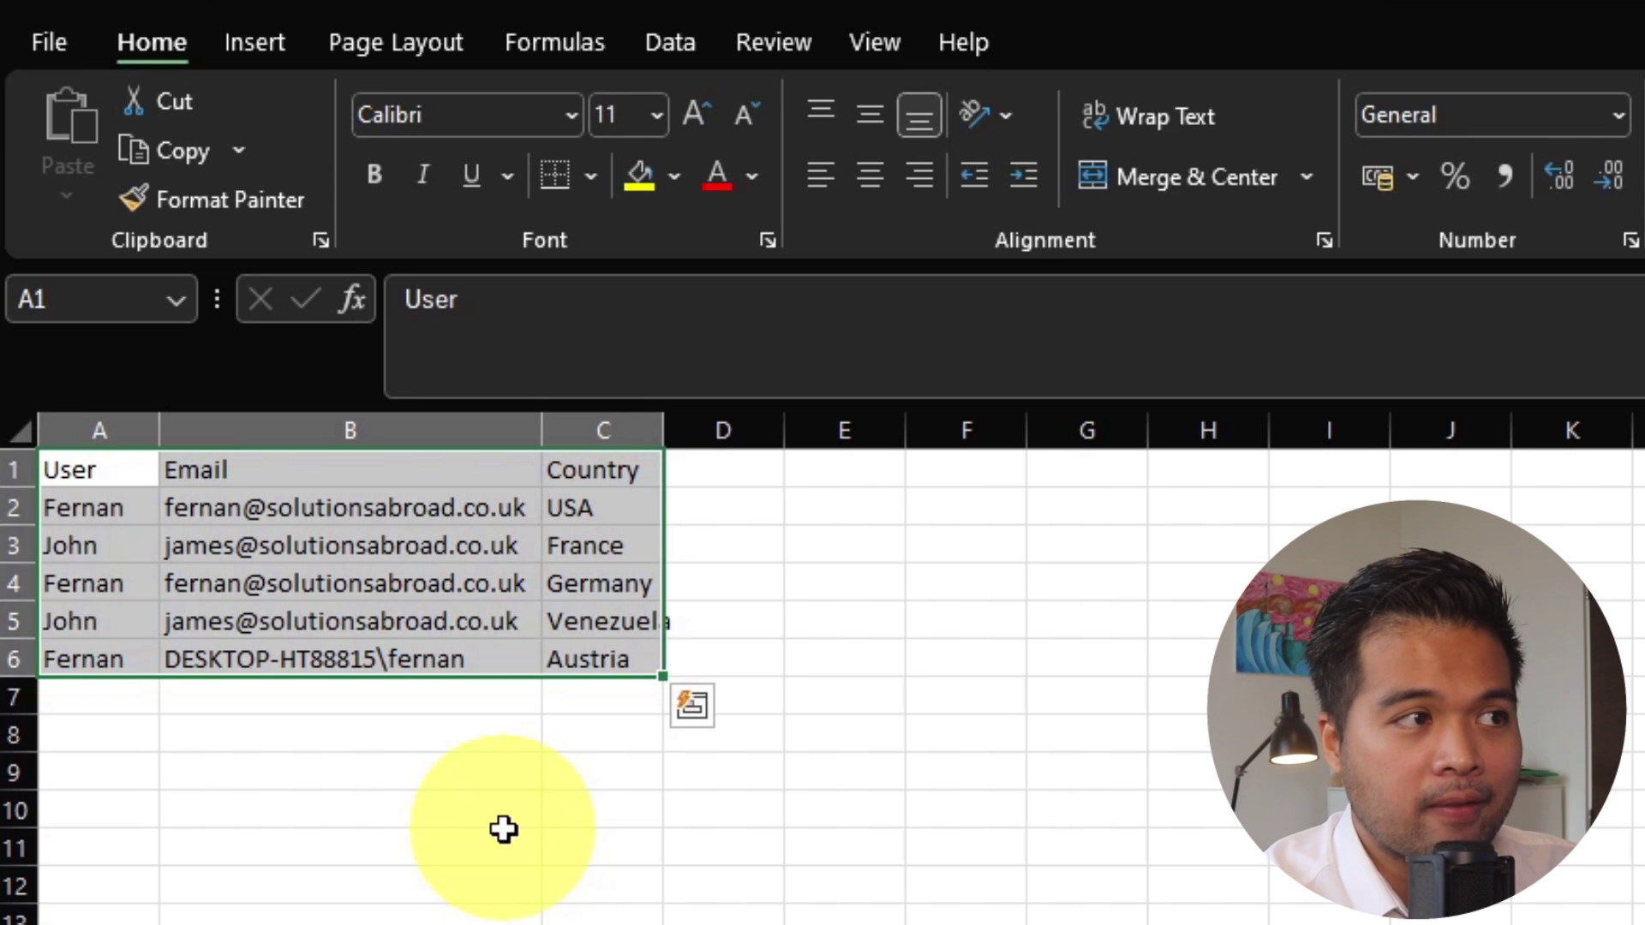
{"action": "left_click_drag", "start_coordinate": [352, 520], "coordinate": [566, 511]}
{"action": "left_click_drag", "start_coordinate": [518, 585], "coordinate": [588, 592]}
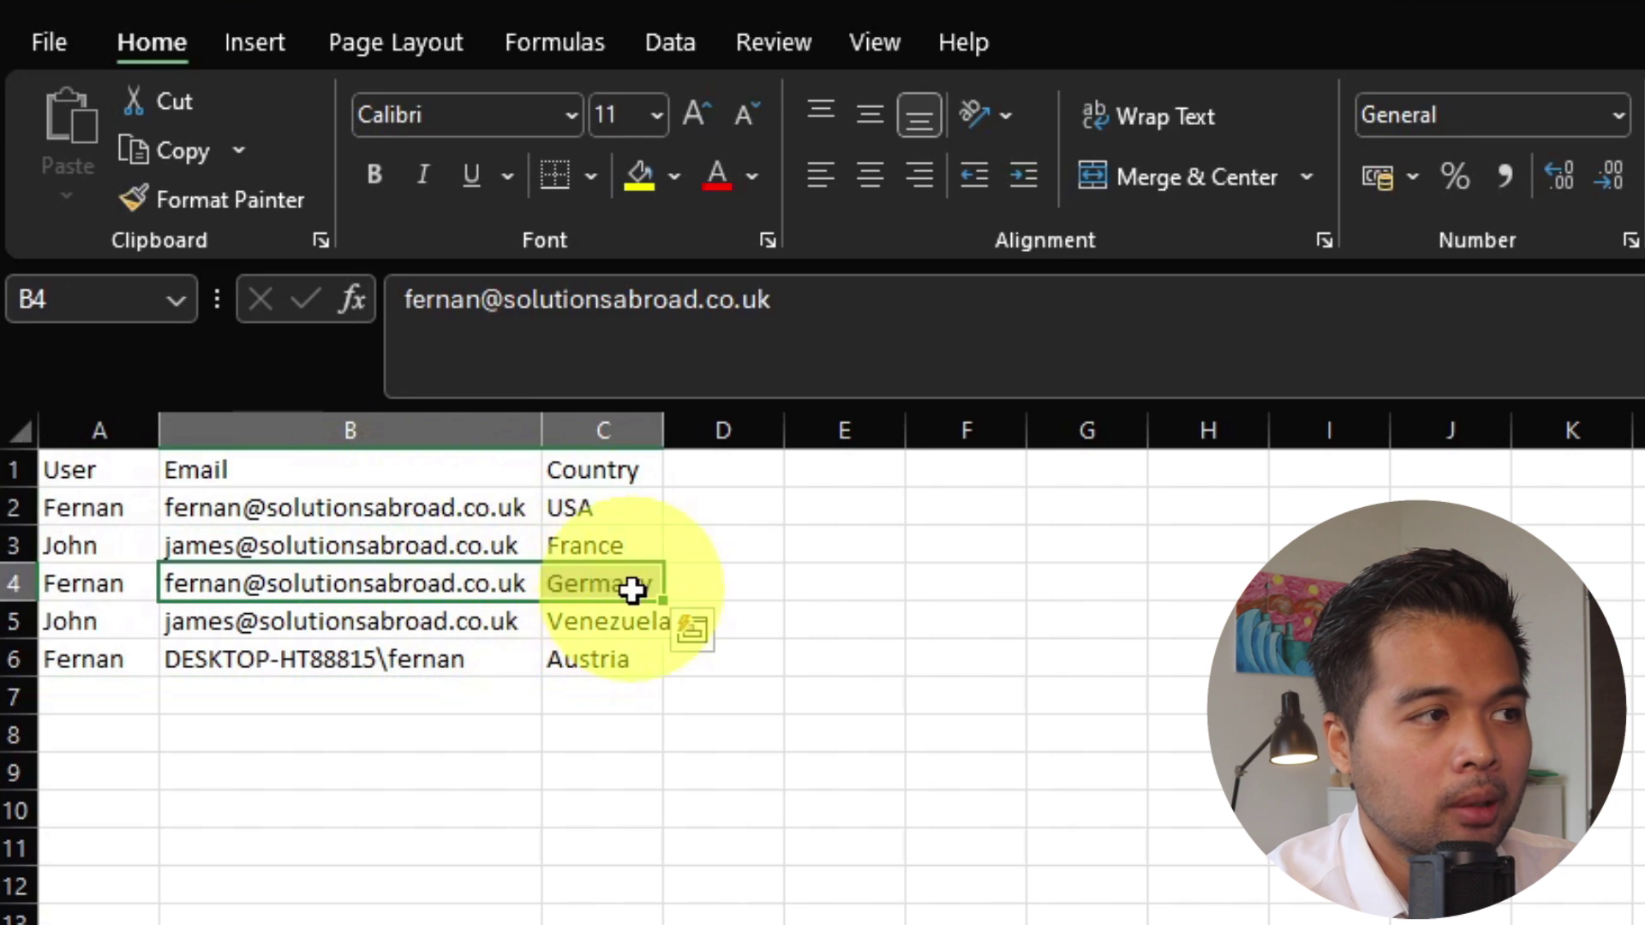
{"action": "left_click_drag", "start_coordinate": [492, 551], "coordinate": [595, 559]}
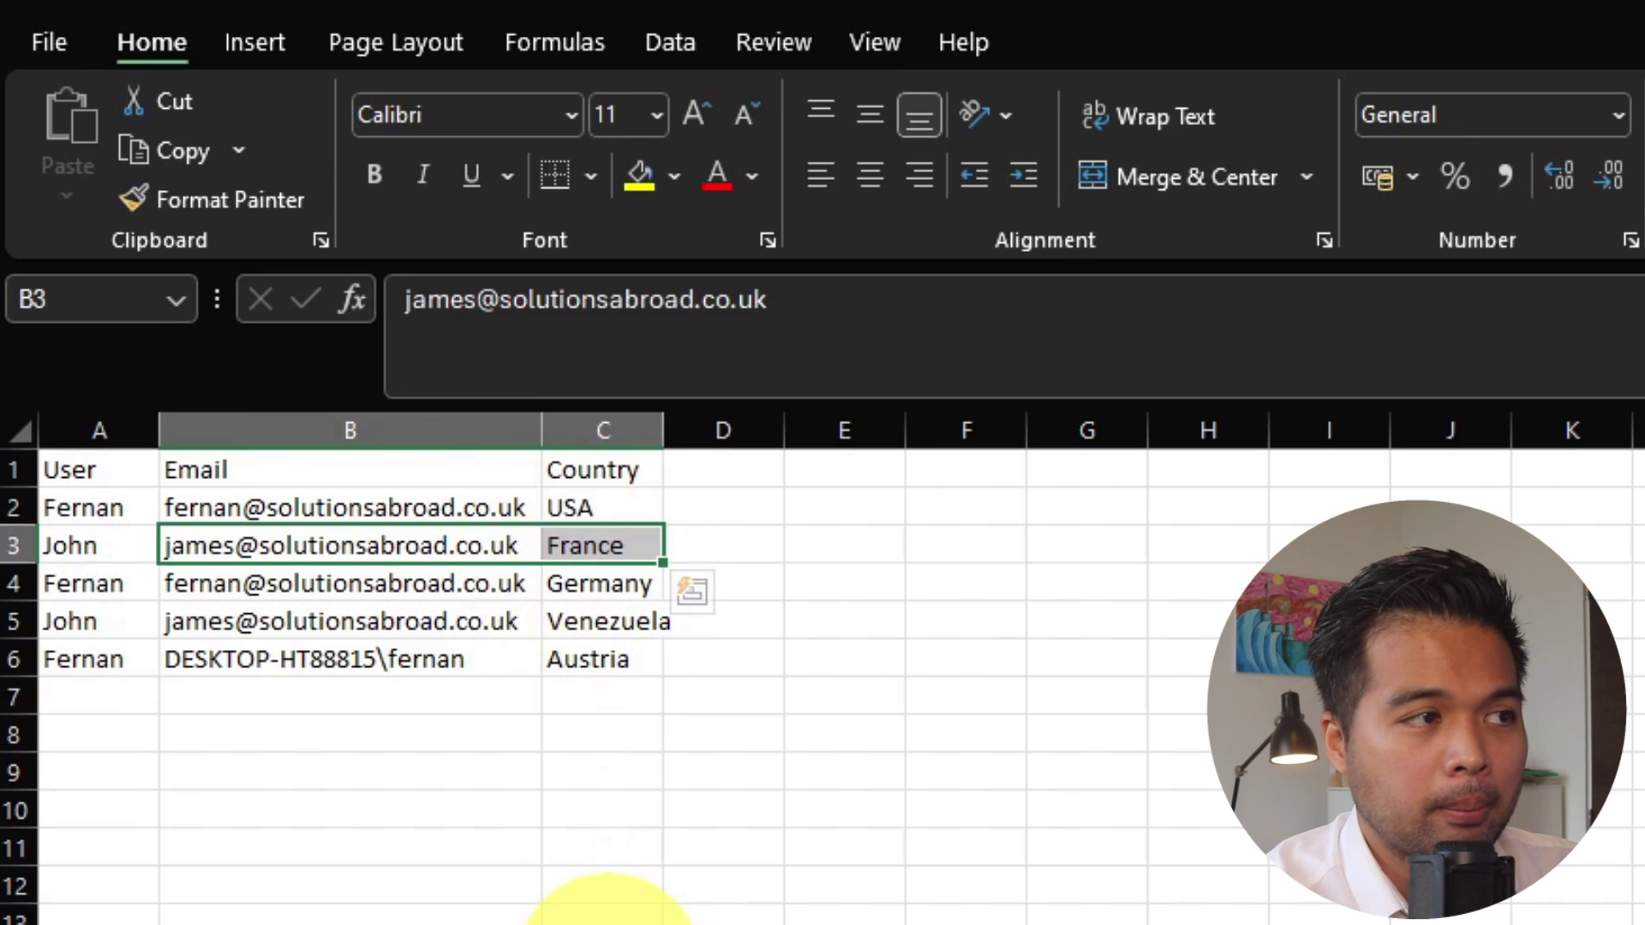
{"action": "left_click_drag", "start_coordinate": [478, 634], "coordinate": [643, 624]}
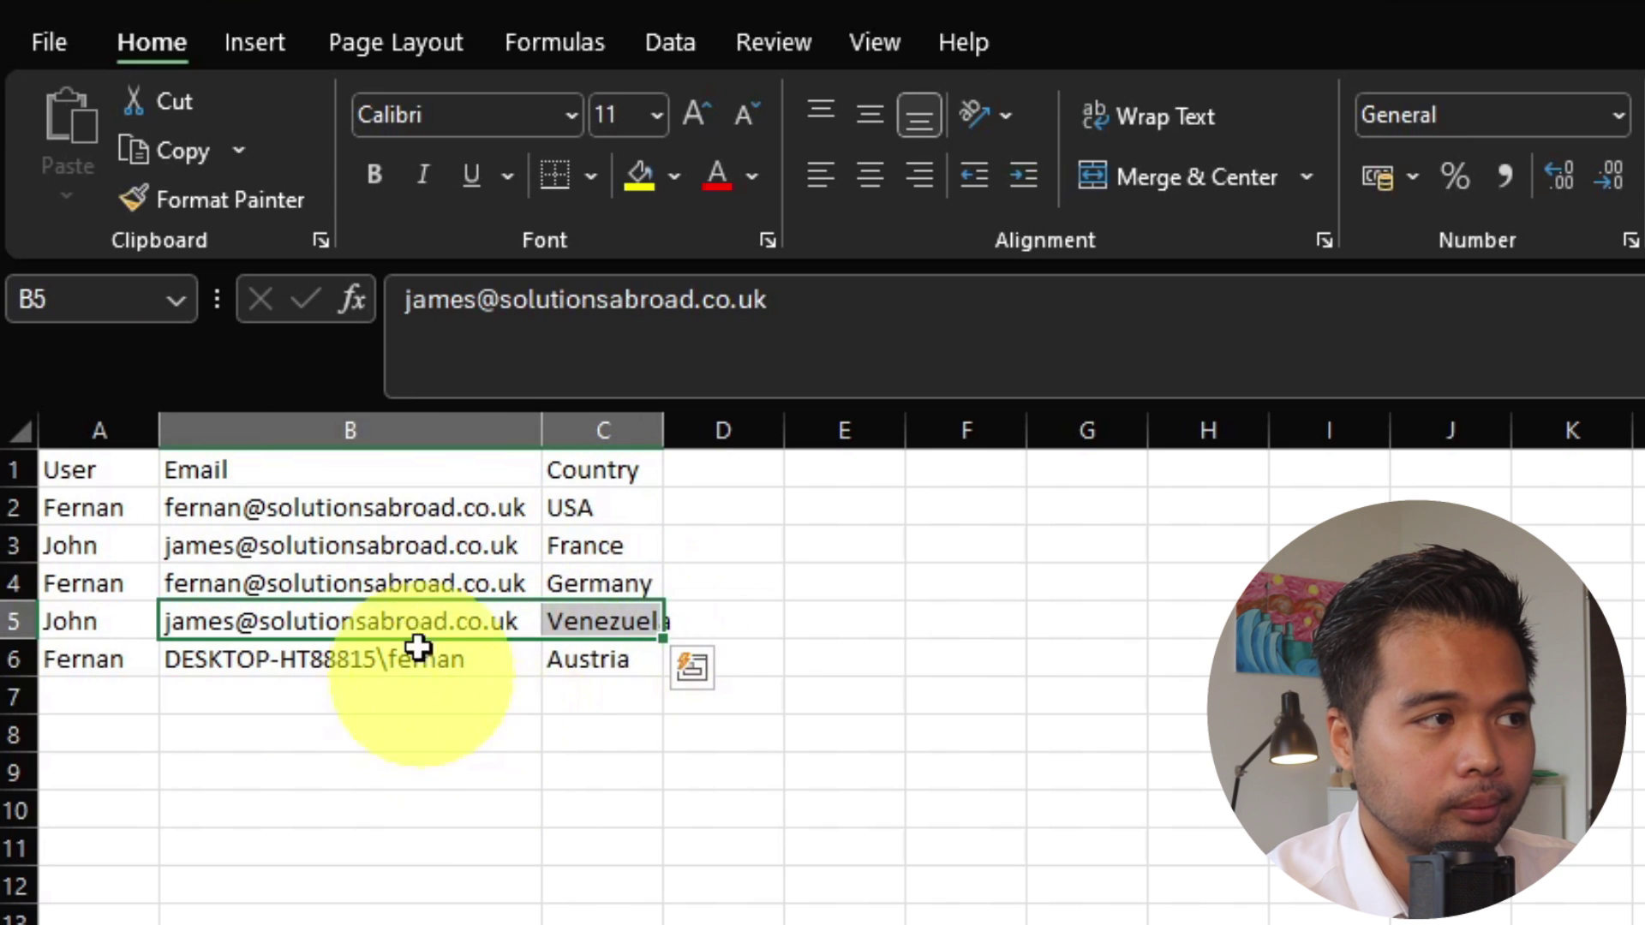
{"action": "key", "text": "Up"}
{"action": "left_click_drag", "start_coordinate": [360, 662], "coordinate": [643, 660]}
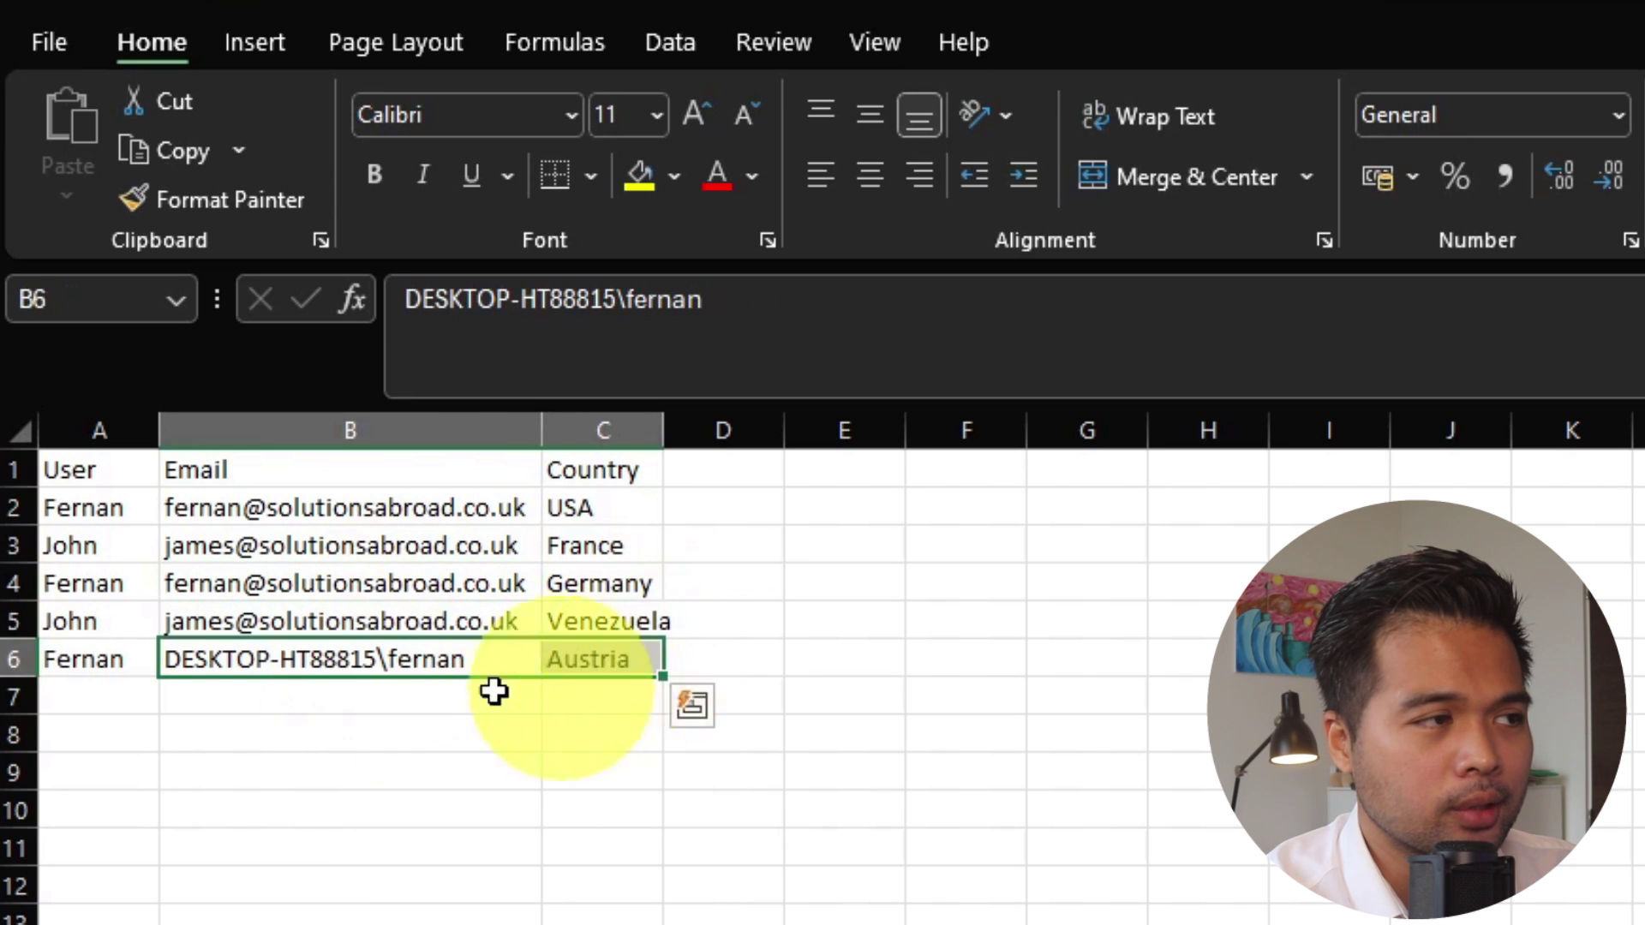
{"action": "left_click_drag", "start_coordinate": [108, 673], "coordinate": [588, 677]}
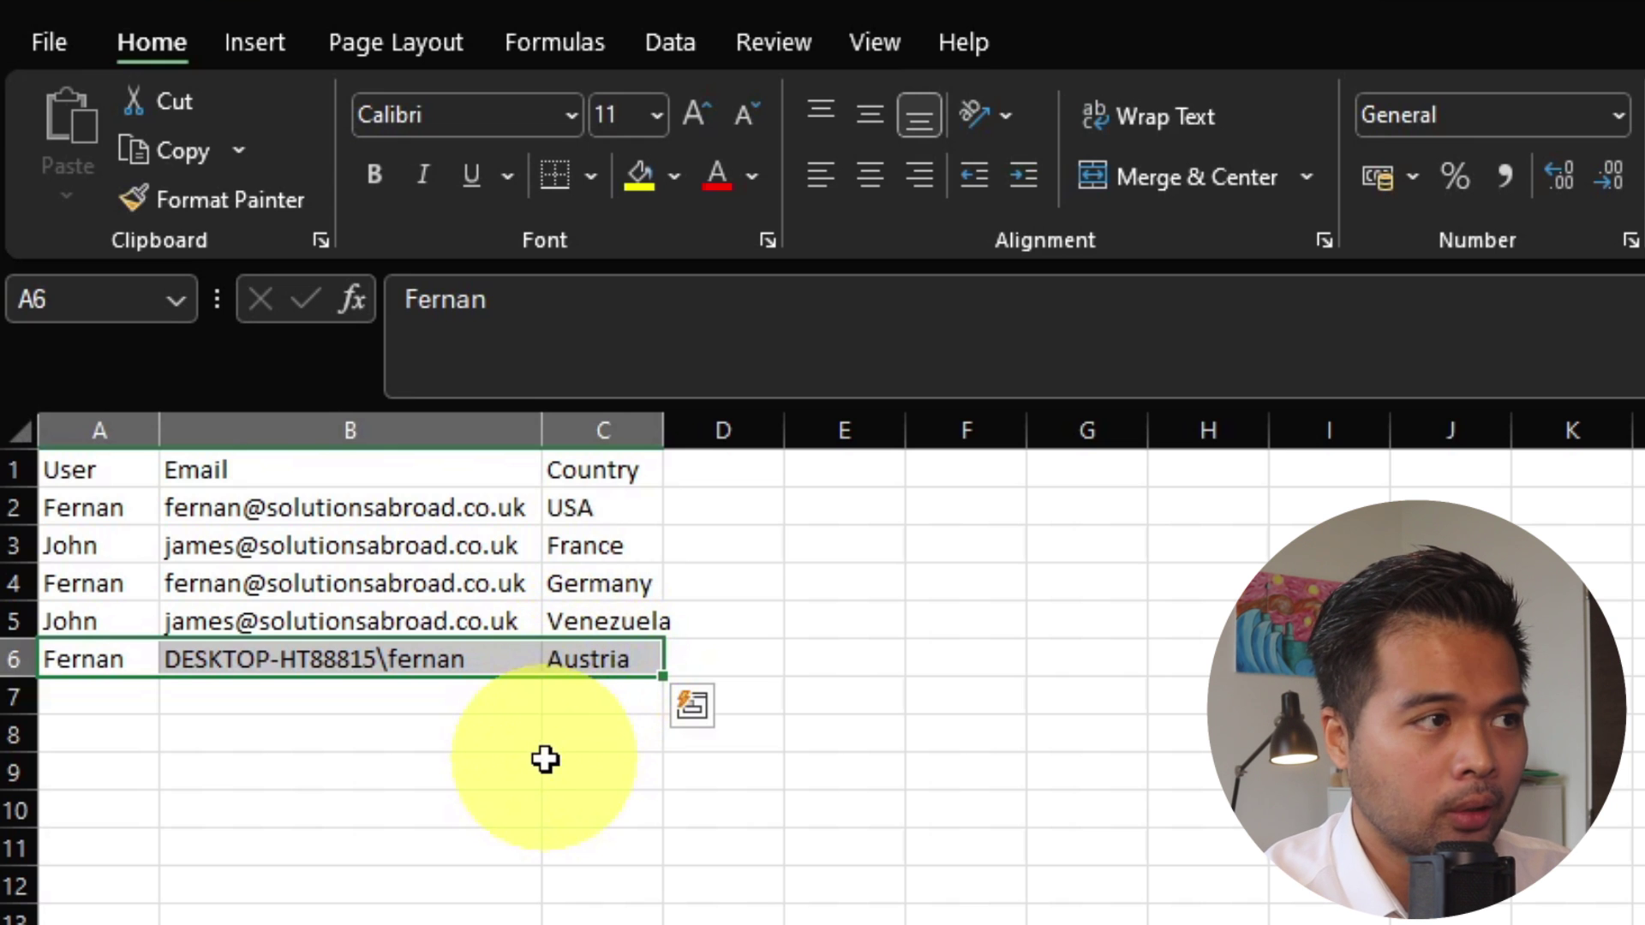
{"action": "left_click", "coordinate": [405, 514]}
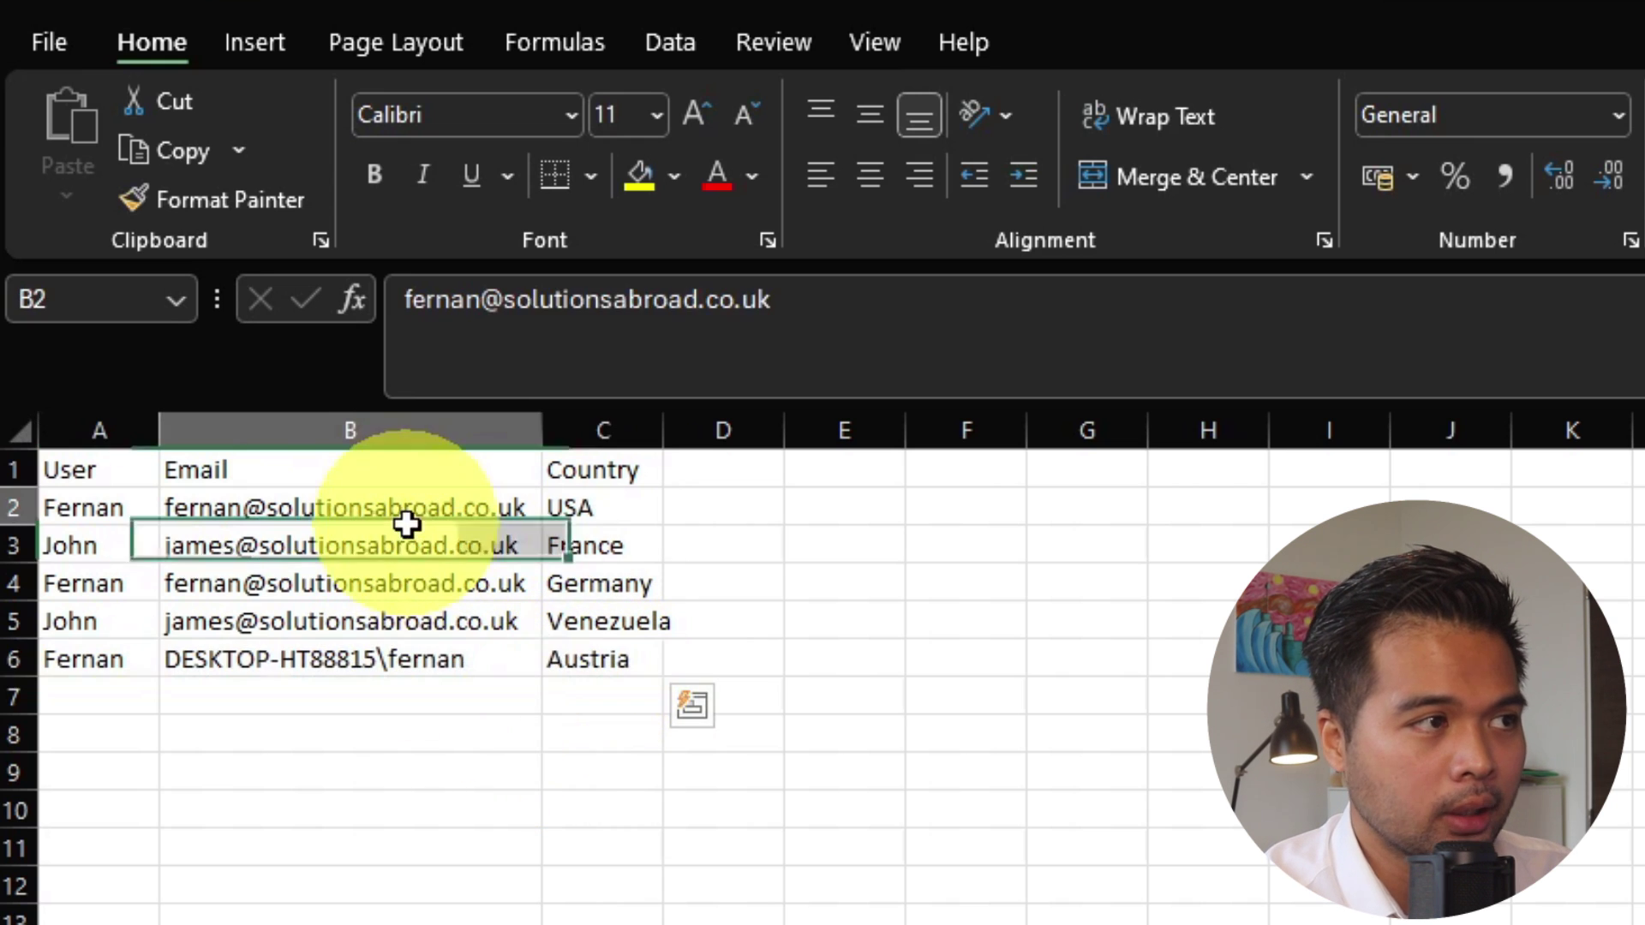
{"action": "left_click_drag", "start_coordinate": [472, 658], "coordinate": [147, 665]}
Copy the entire permissions list with its User, Email and Country columns
{"action": "left_click", "coordinate": [256, 572]}
{"action": "key", "text": "ctrl+a"}
{"action": "key", "text": "ctrl+c"}
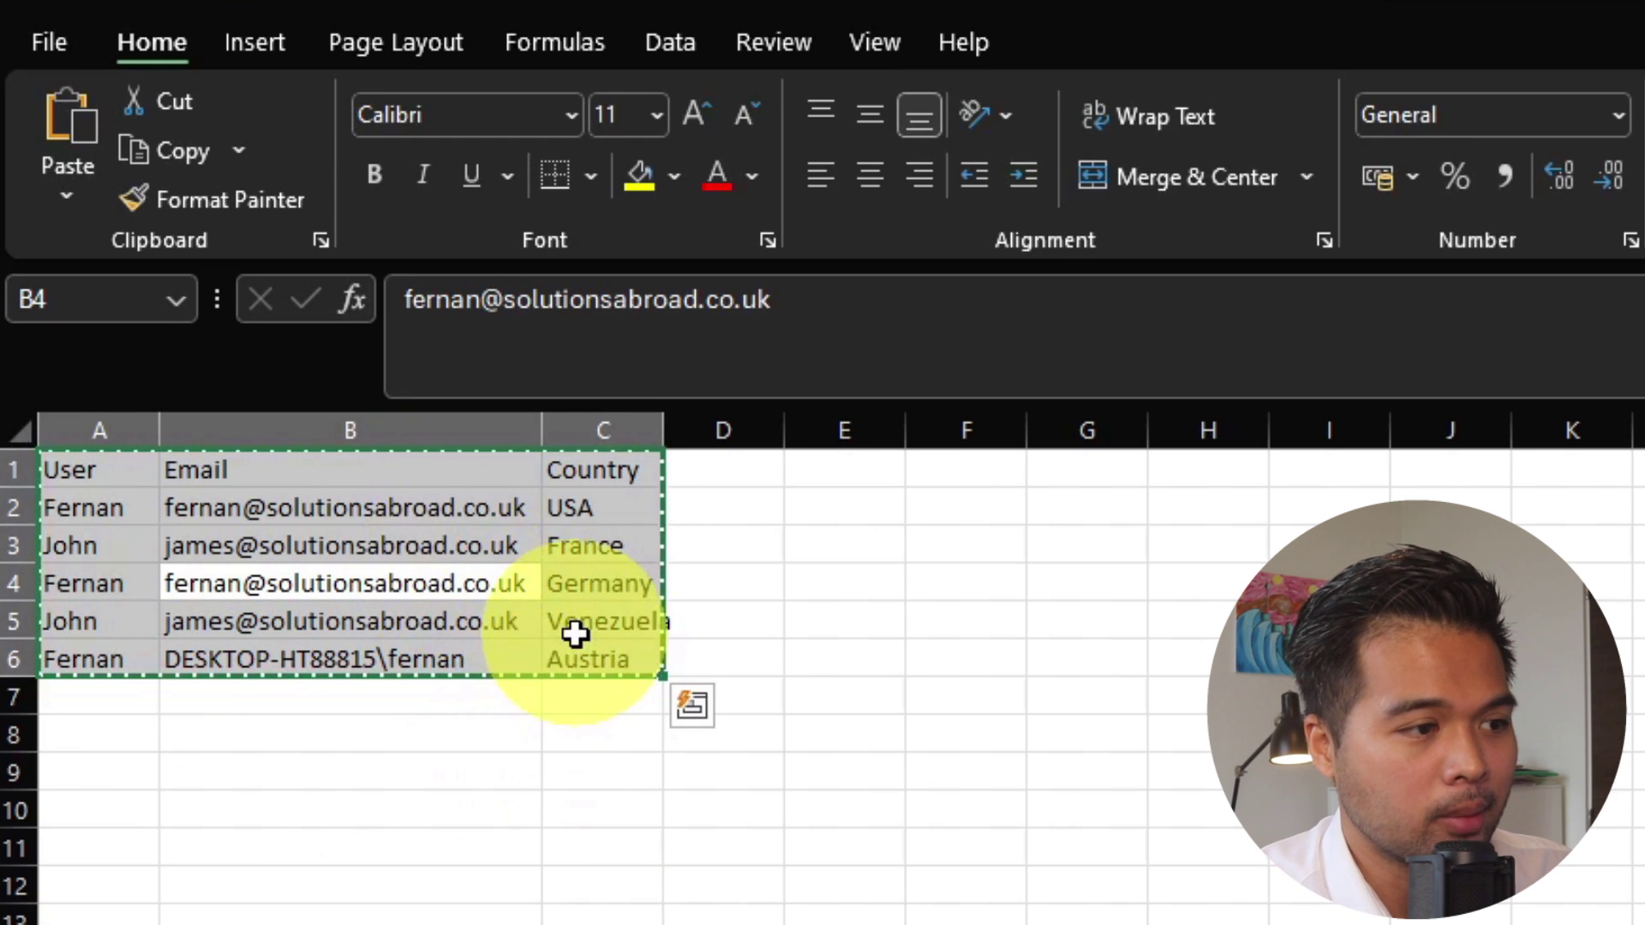
Switch back to Power BI Desktop and load the copied list as a new manually entered table named Permissions
{"action": "key", "text": "alt+Tab"}
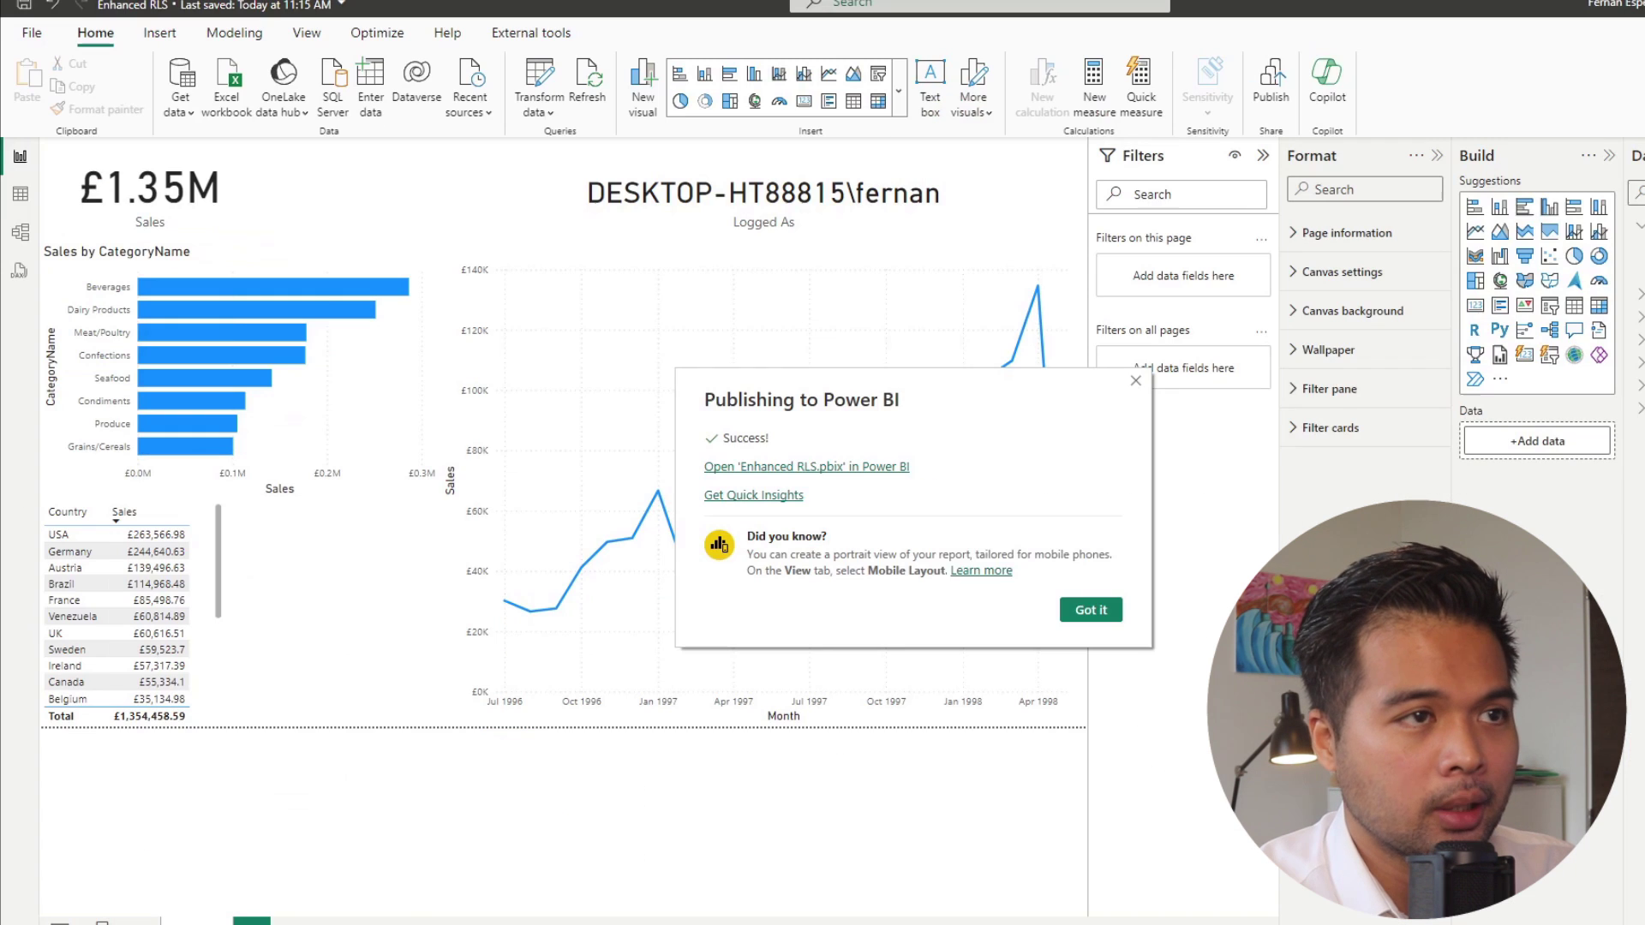
{"action": "left_click", "coordinate": [1090, 610]}
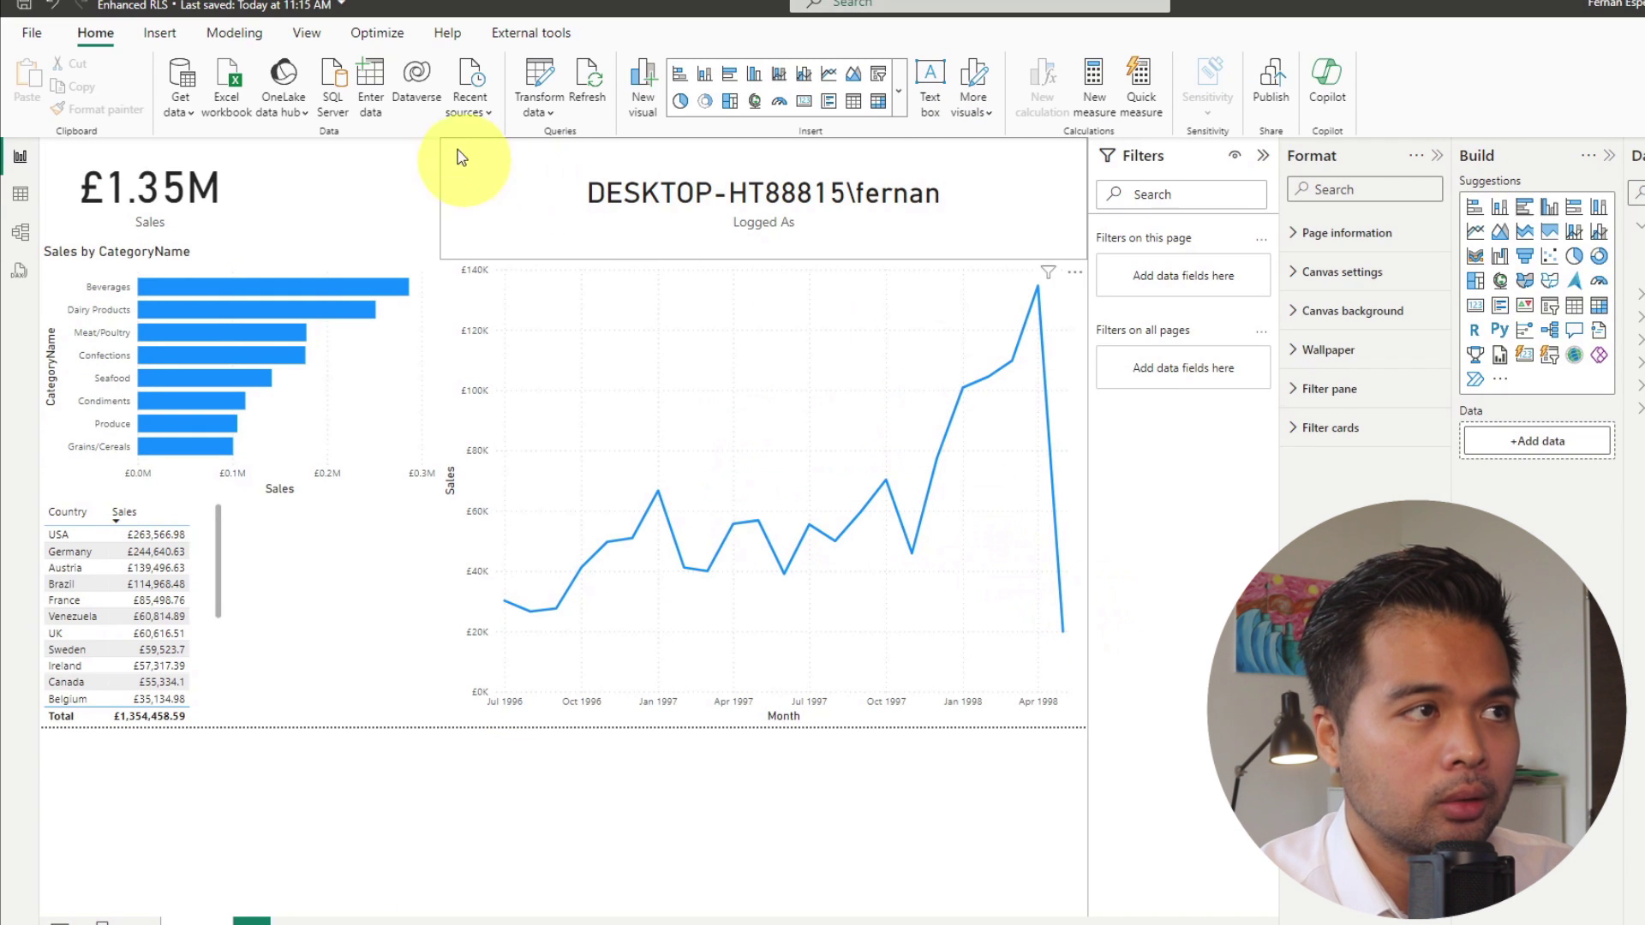
{"action": "left_click", "coordinate": [370, 78]}
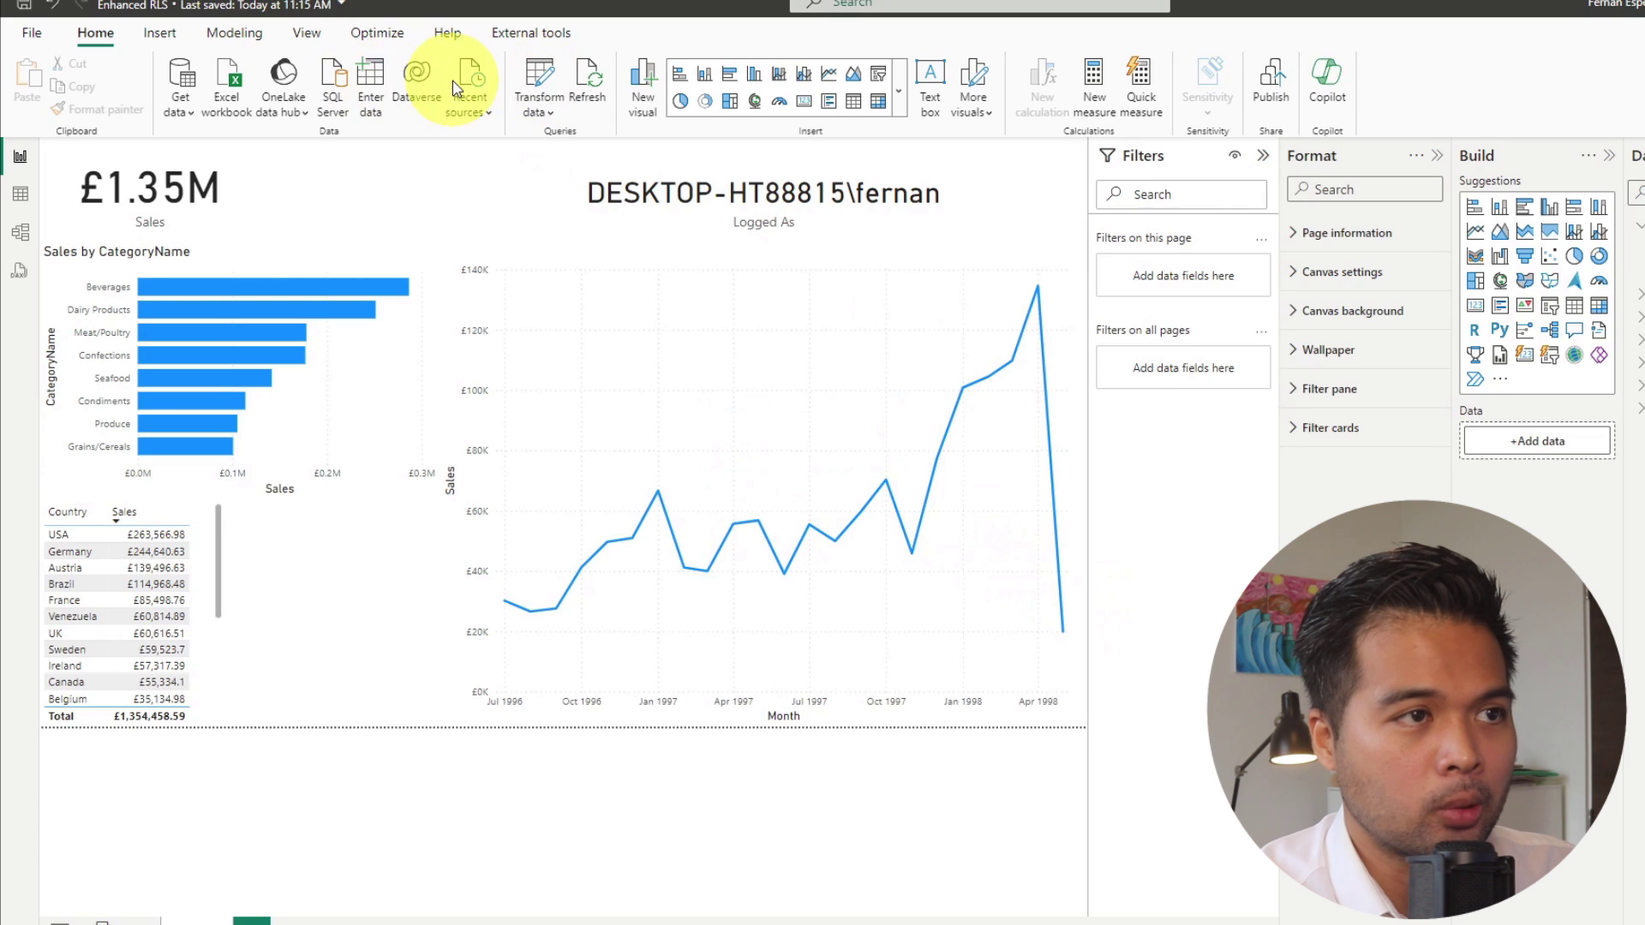
{"action": "key", "text": "ctrl+v"}
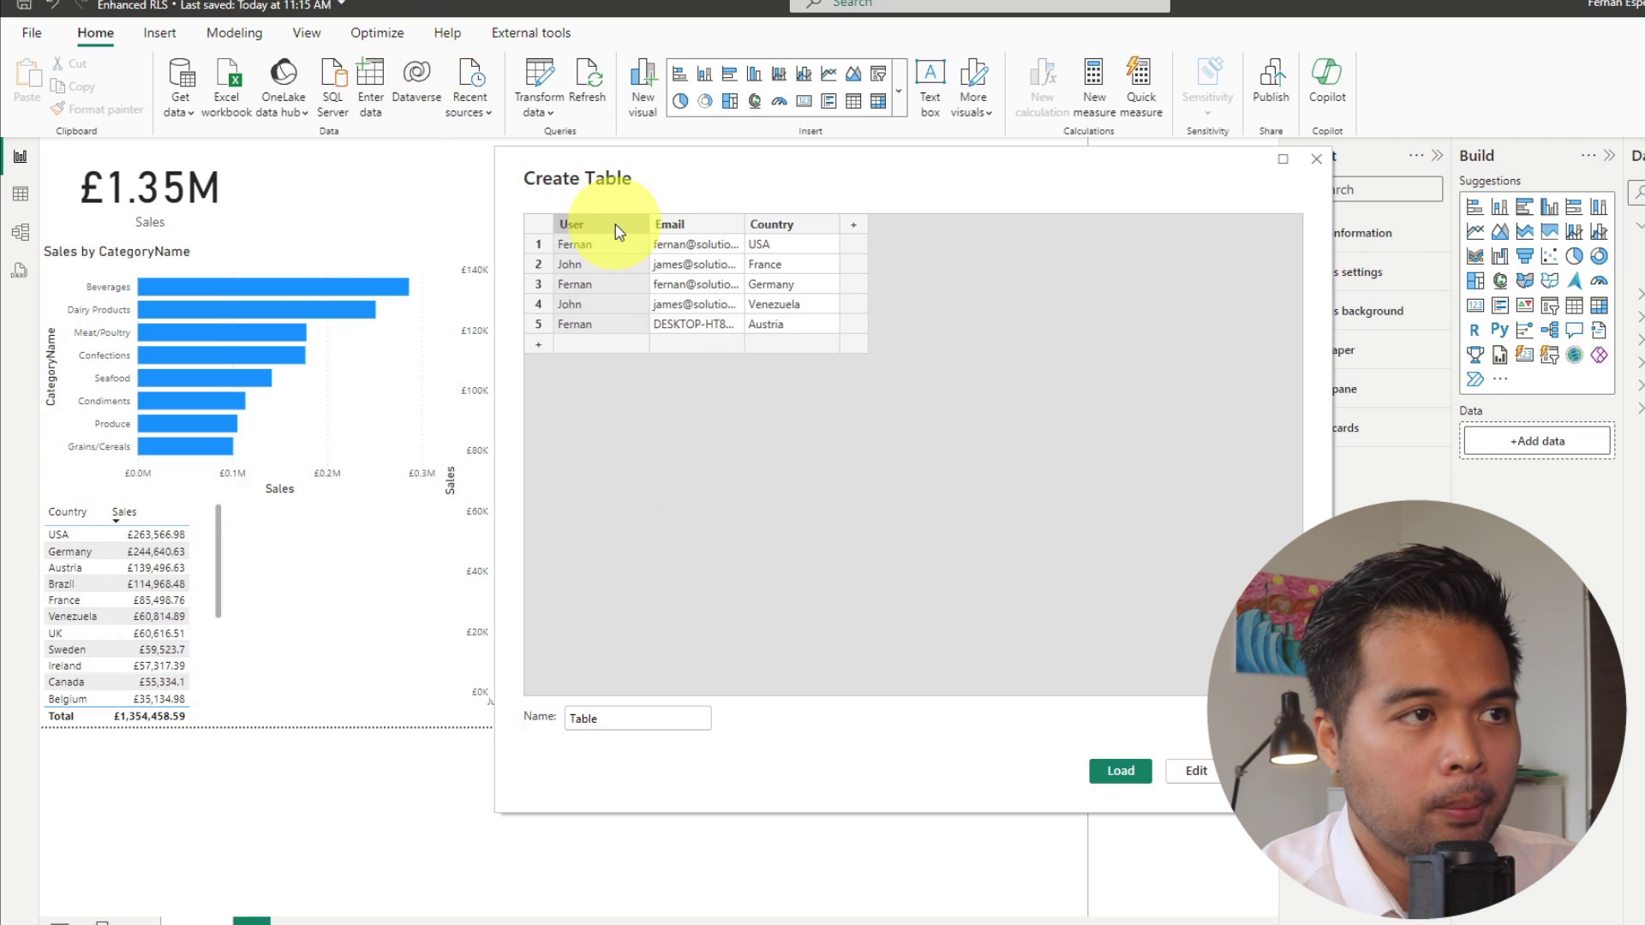
{"action": "double_click", "coordinate": [609, 724]}
{"action": "type", "text": "Permissions"}
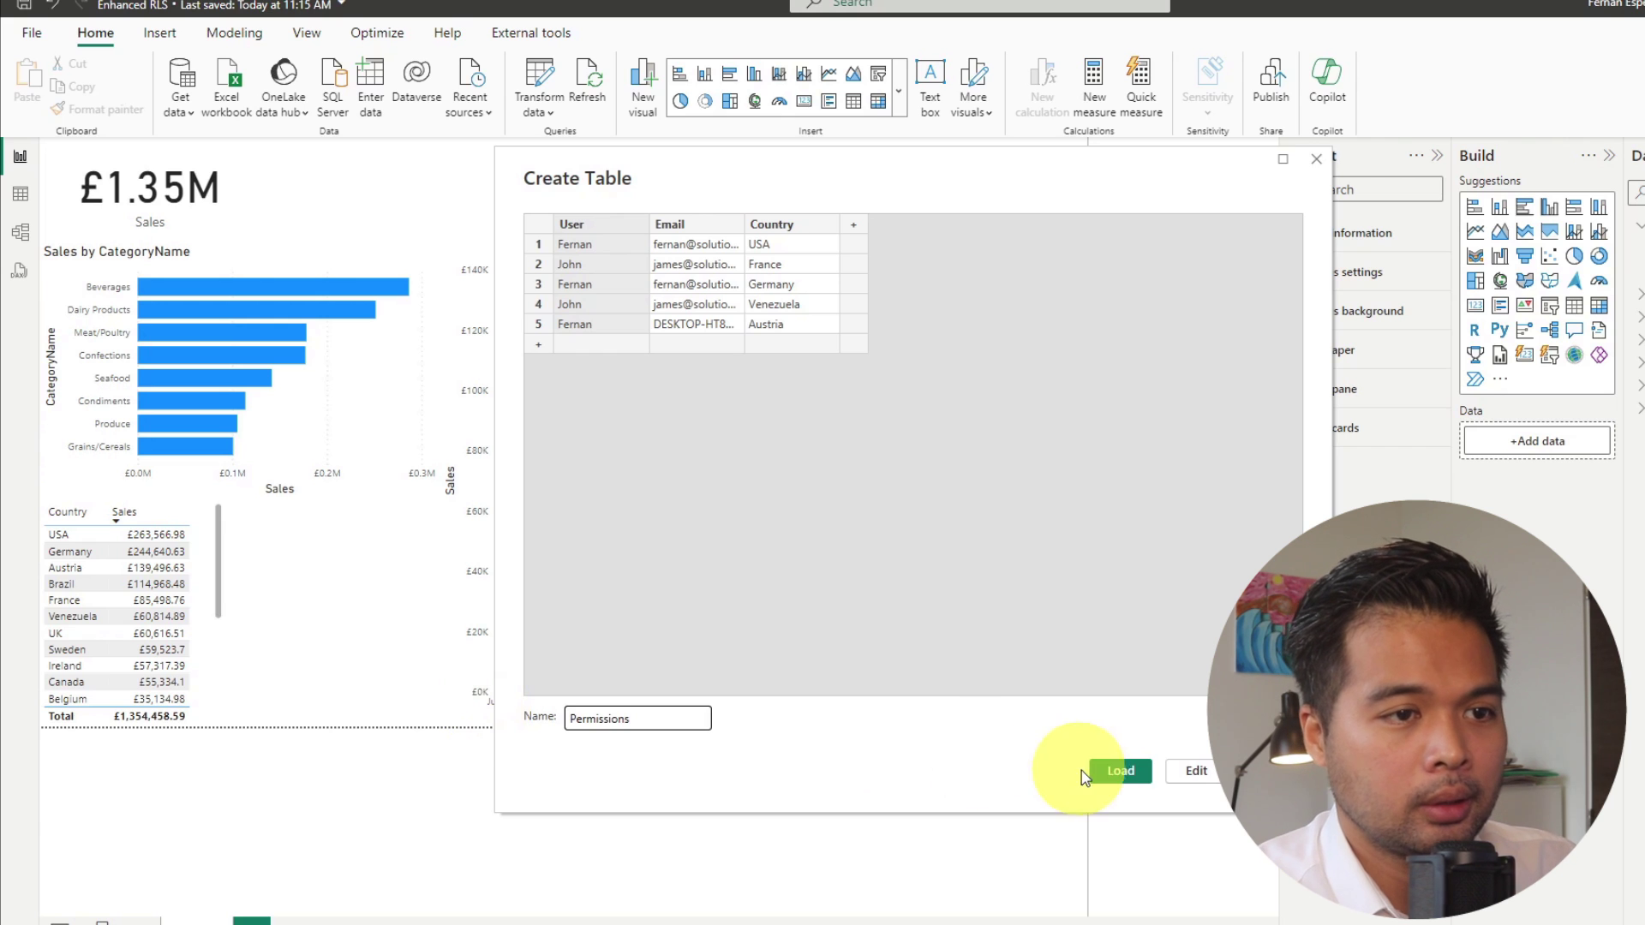
{"action": "left_click", "coordinate": [1114, 773]}
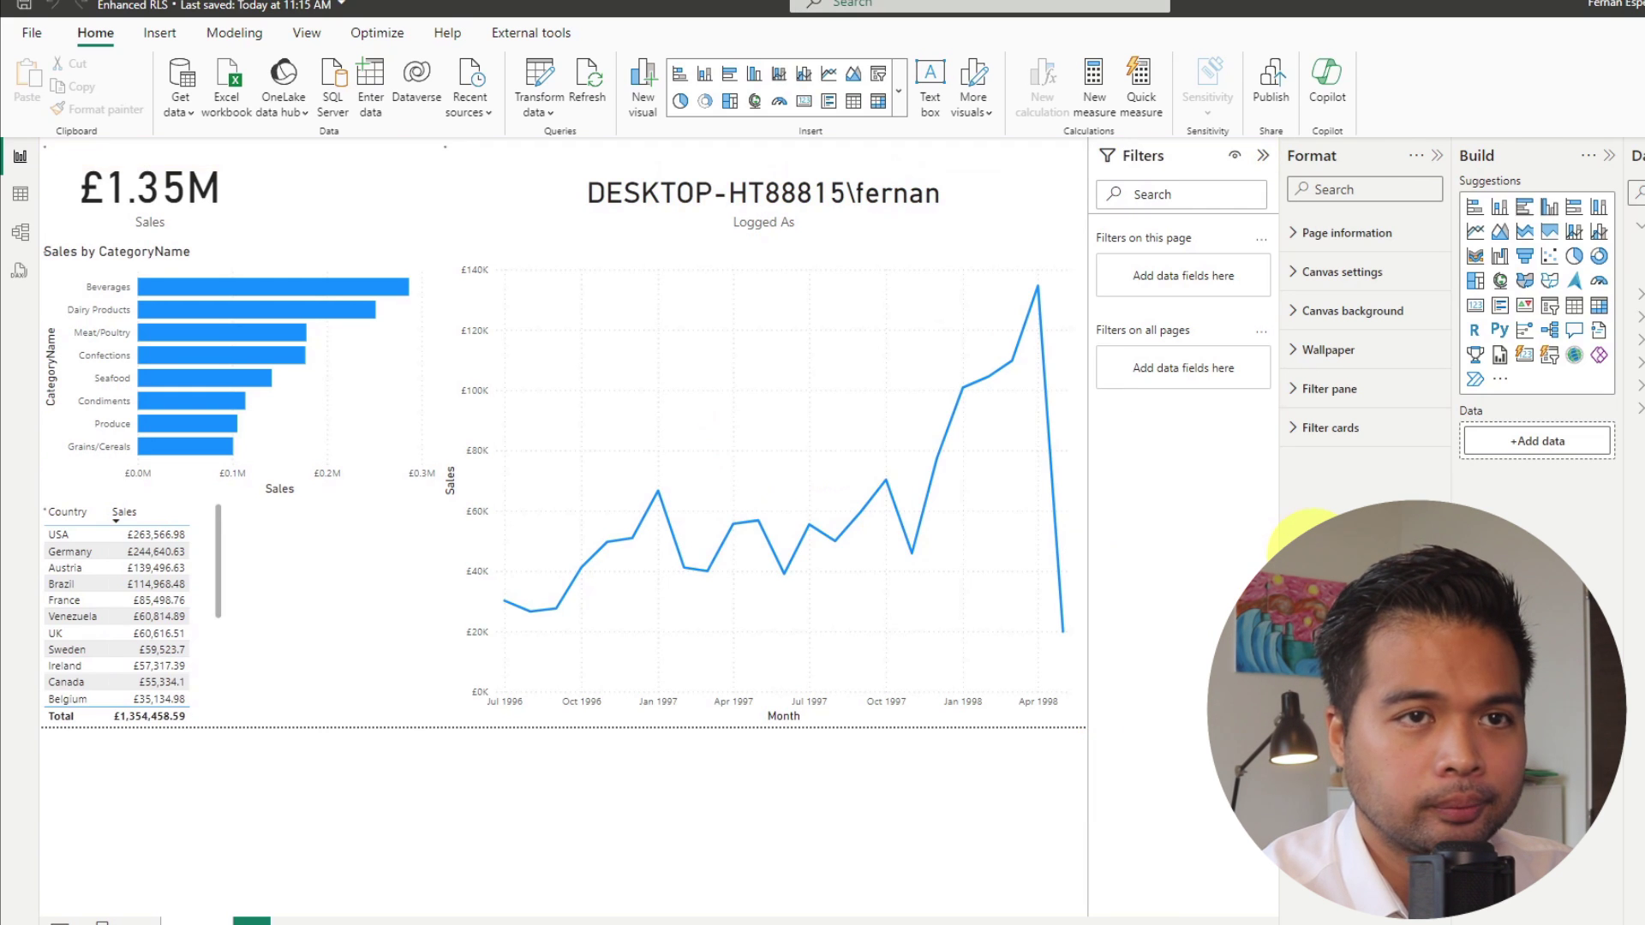
Place the Permissions table below Customers in the model diagram and relate its Country field to Country in Customers
{"action": "left_click", "coordinate": [21, 233]}
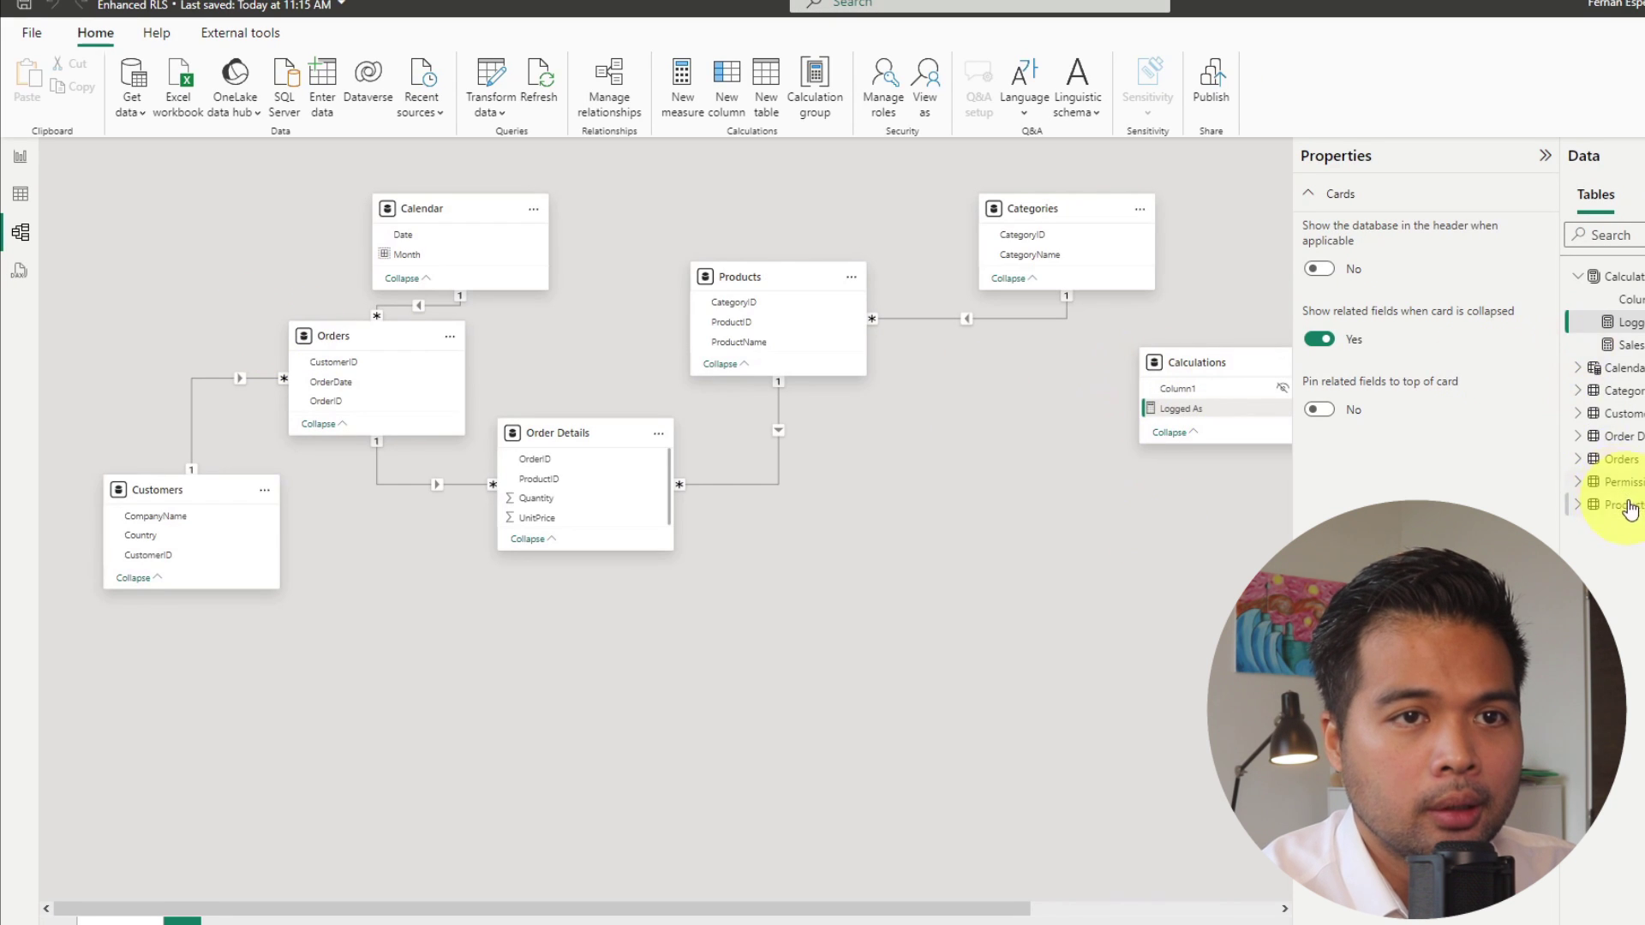
{"action": "left_click_drag", "start_coordinate": [1616, 482], "coordinate": [360, 733]}
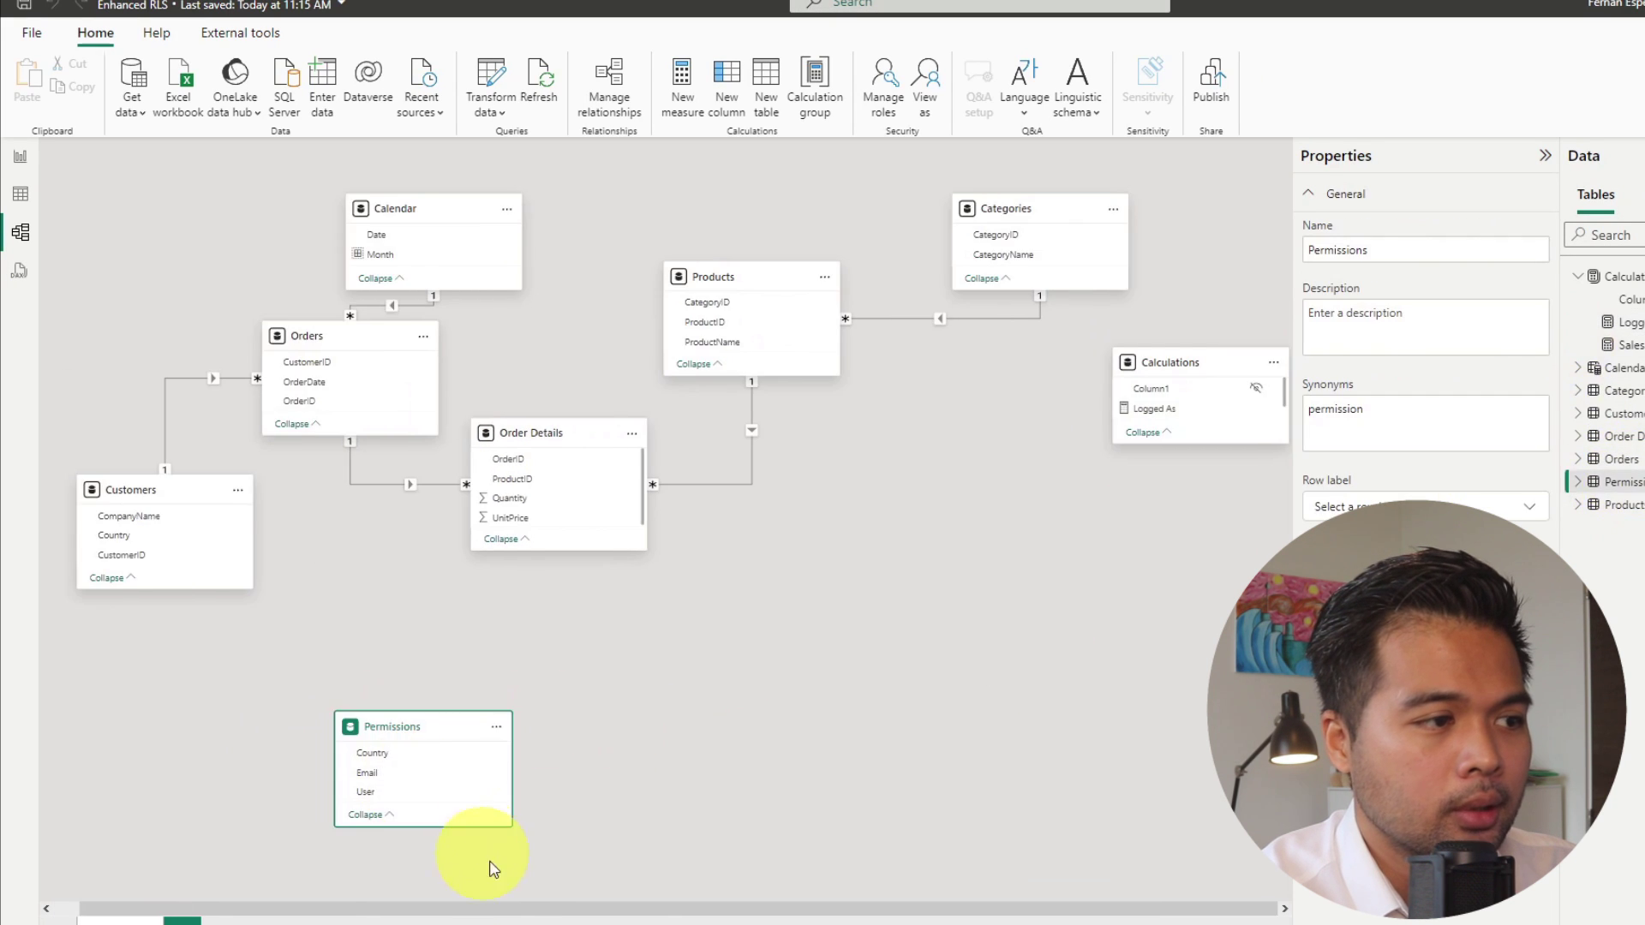
{"action": "left_click_drag", "start_coordinate": [656, 647], "coordinate": [382, 655]}
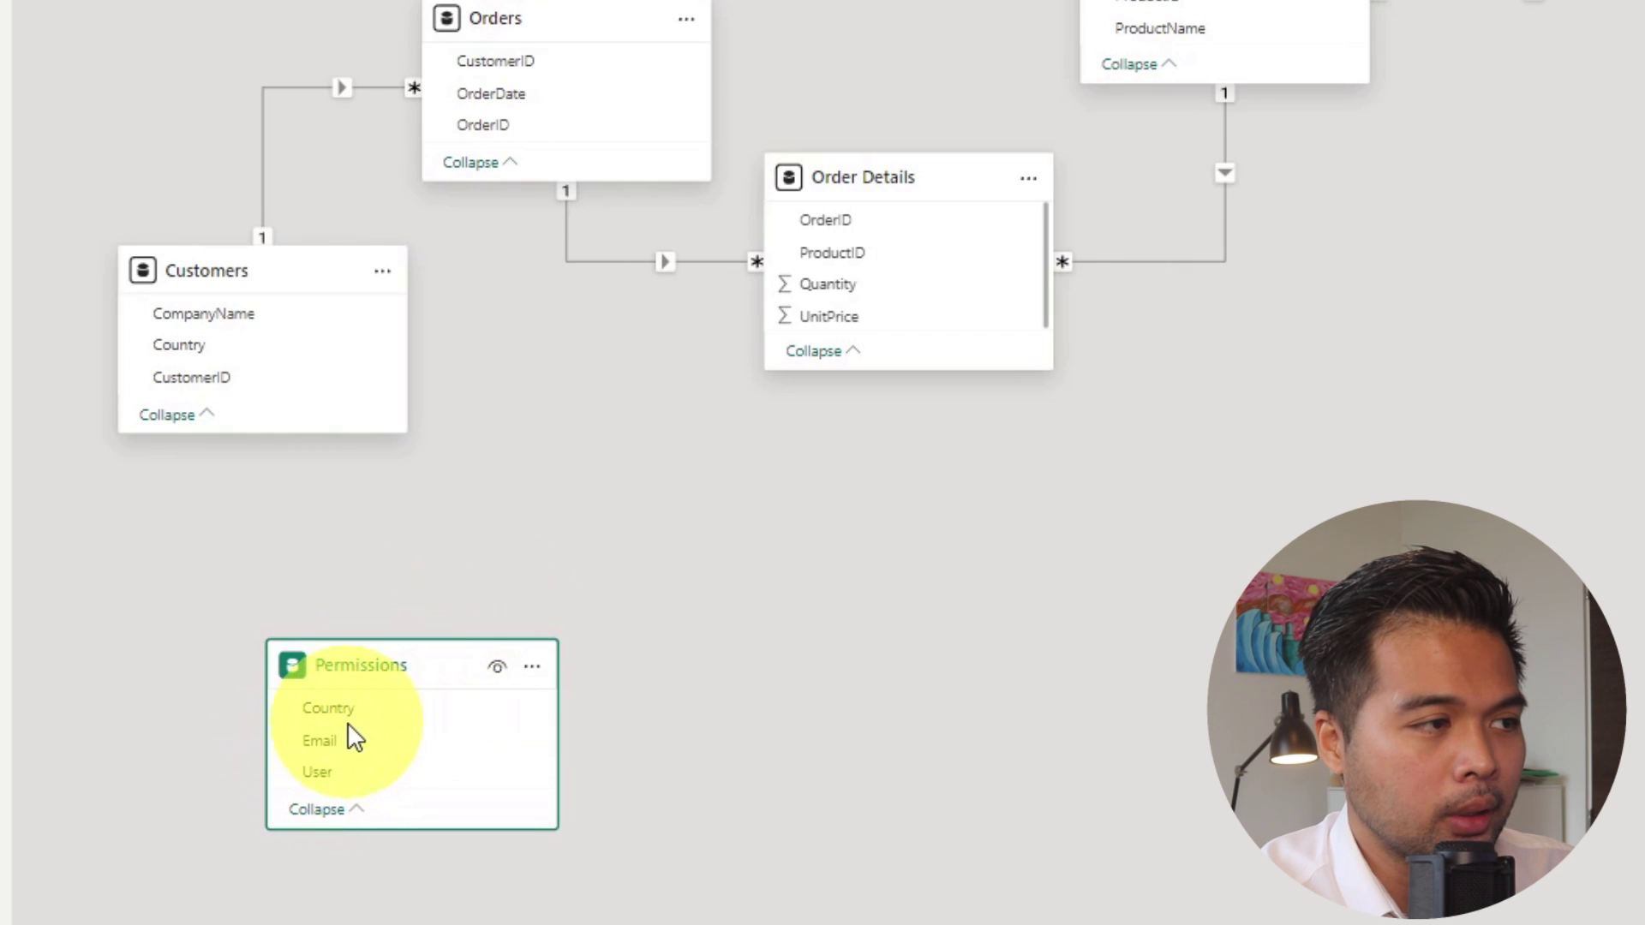
{"action": "left_click_drag", "start_coordinate": [364, 718], "coordinate": [311, 360]}
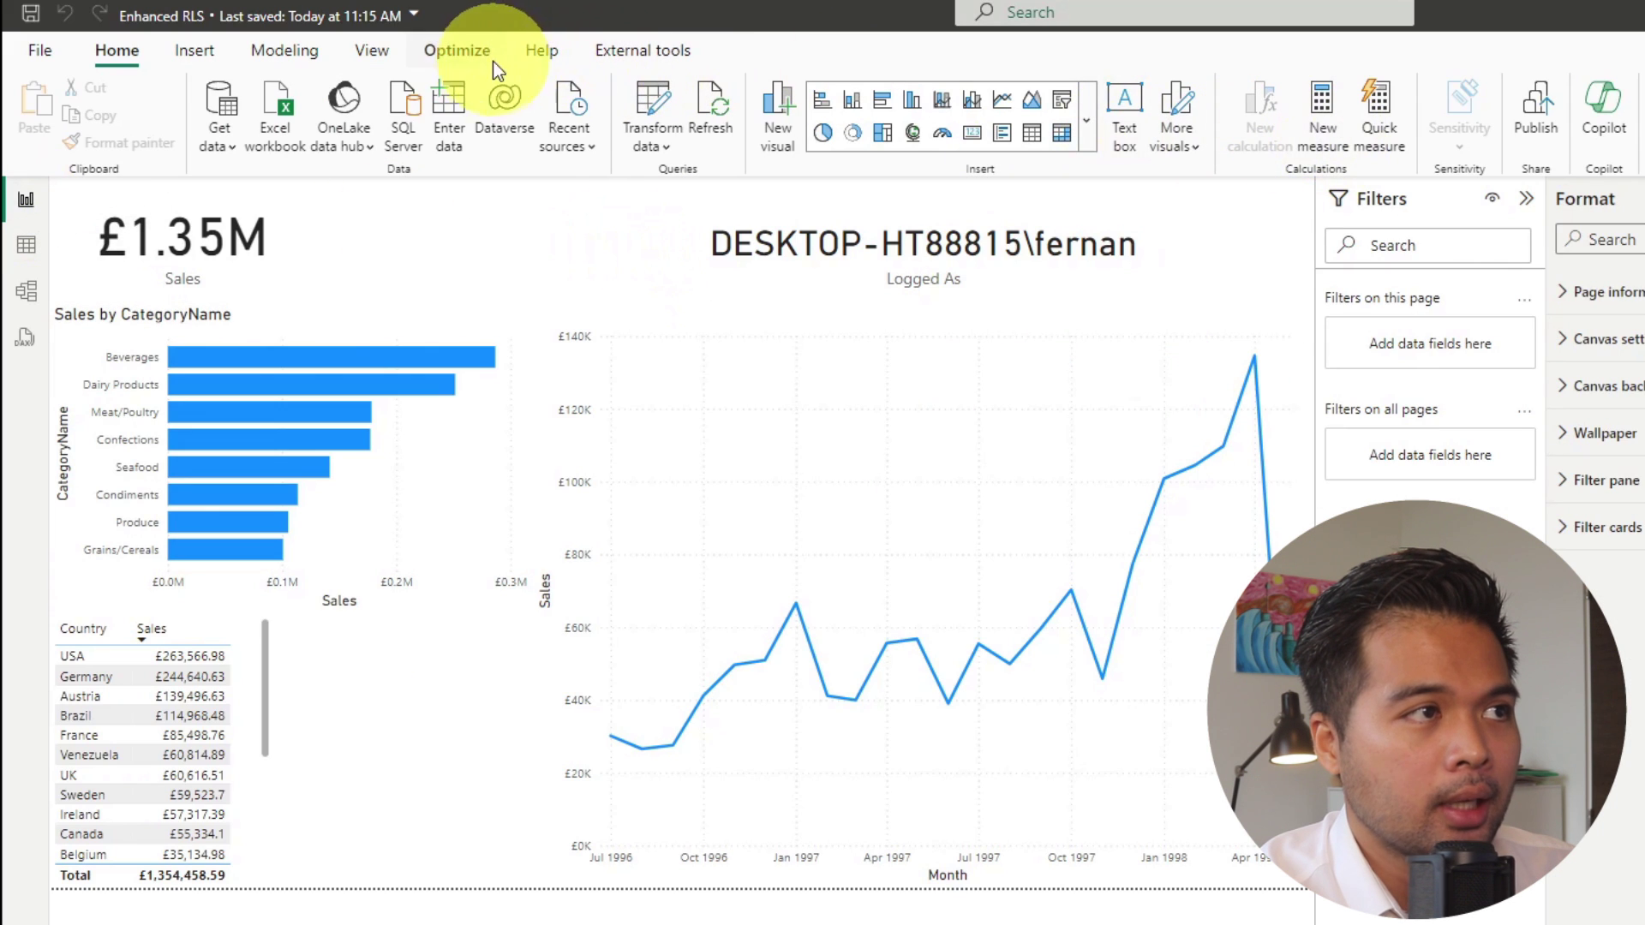
Open the security role manager and add a new role named Dynamic alongside the Germany and USA roles
{"action": "left_click", "coordinate": [276, 54]}
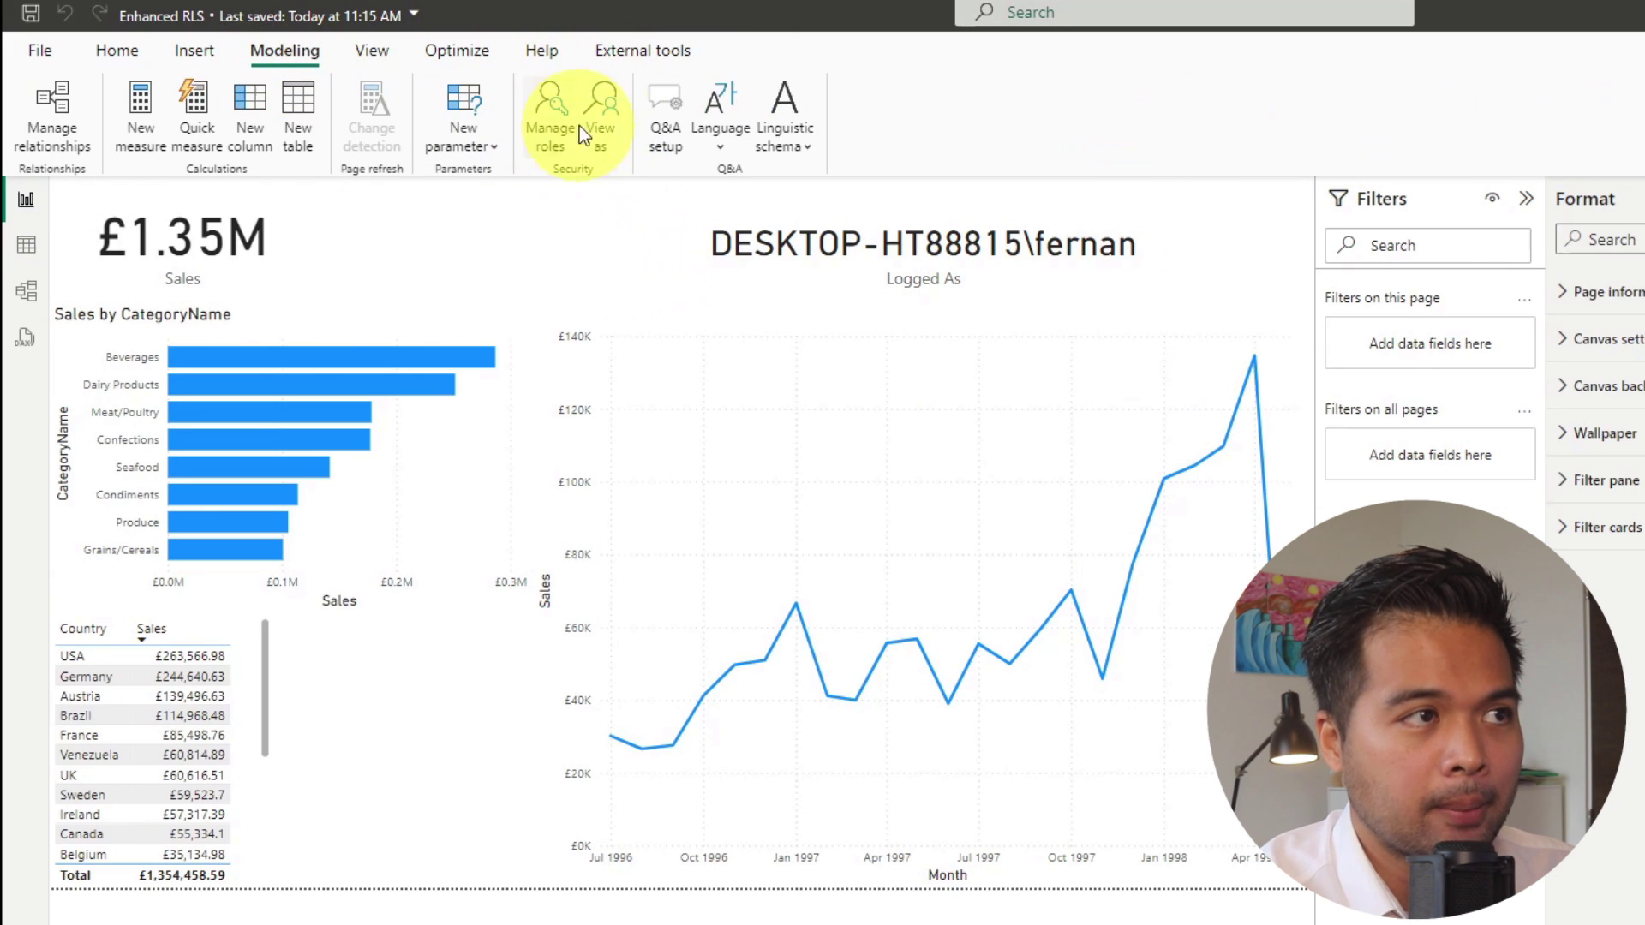
{"action": "left_click", "coordinate": [550, 125]}
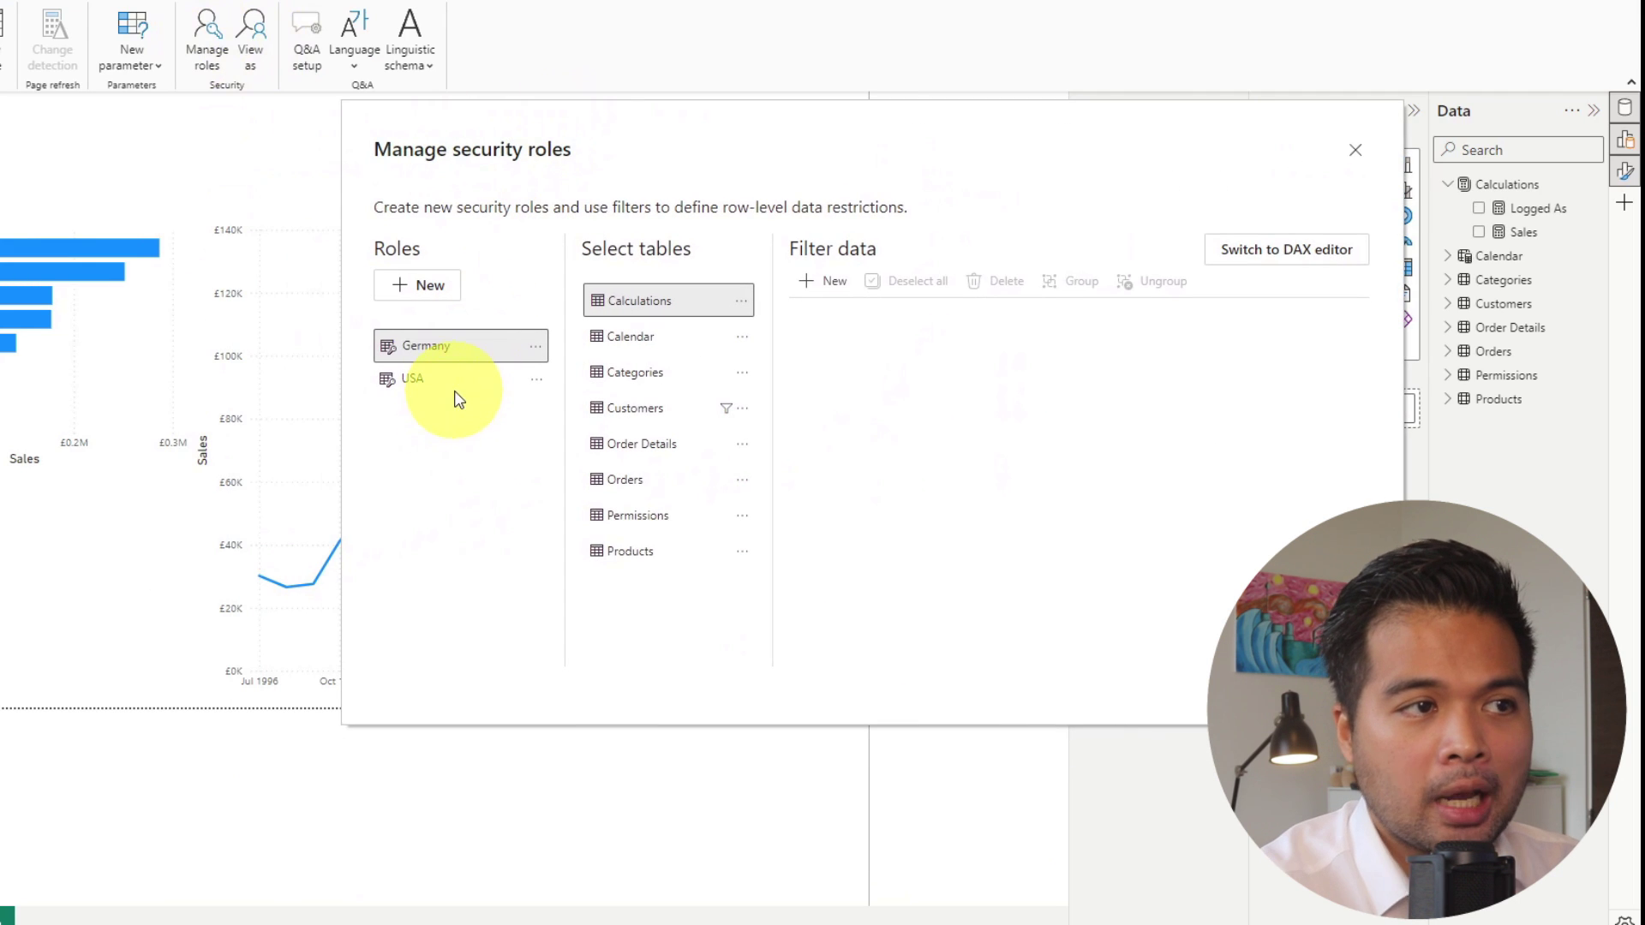
{"action": "left_click", "coordinate": [415, 384]}
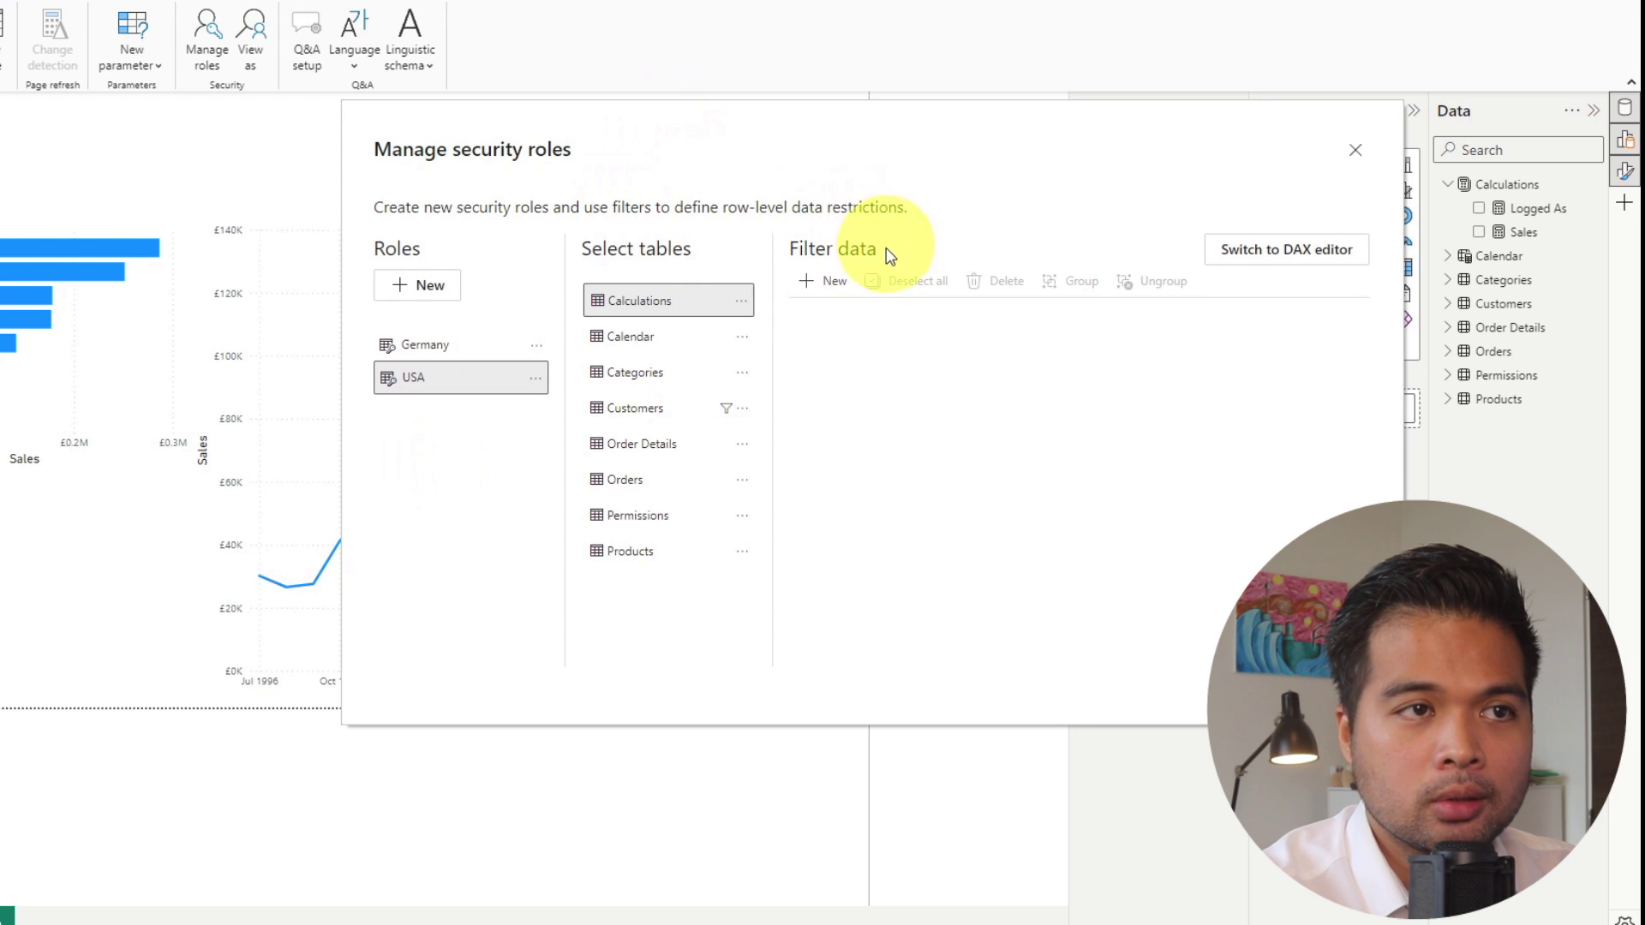
{"action": "left_click", "coordinate": [1295, 266]}
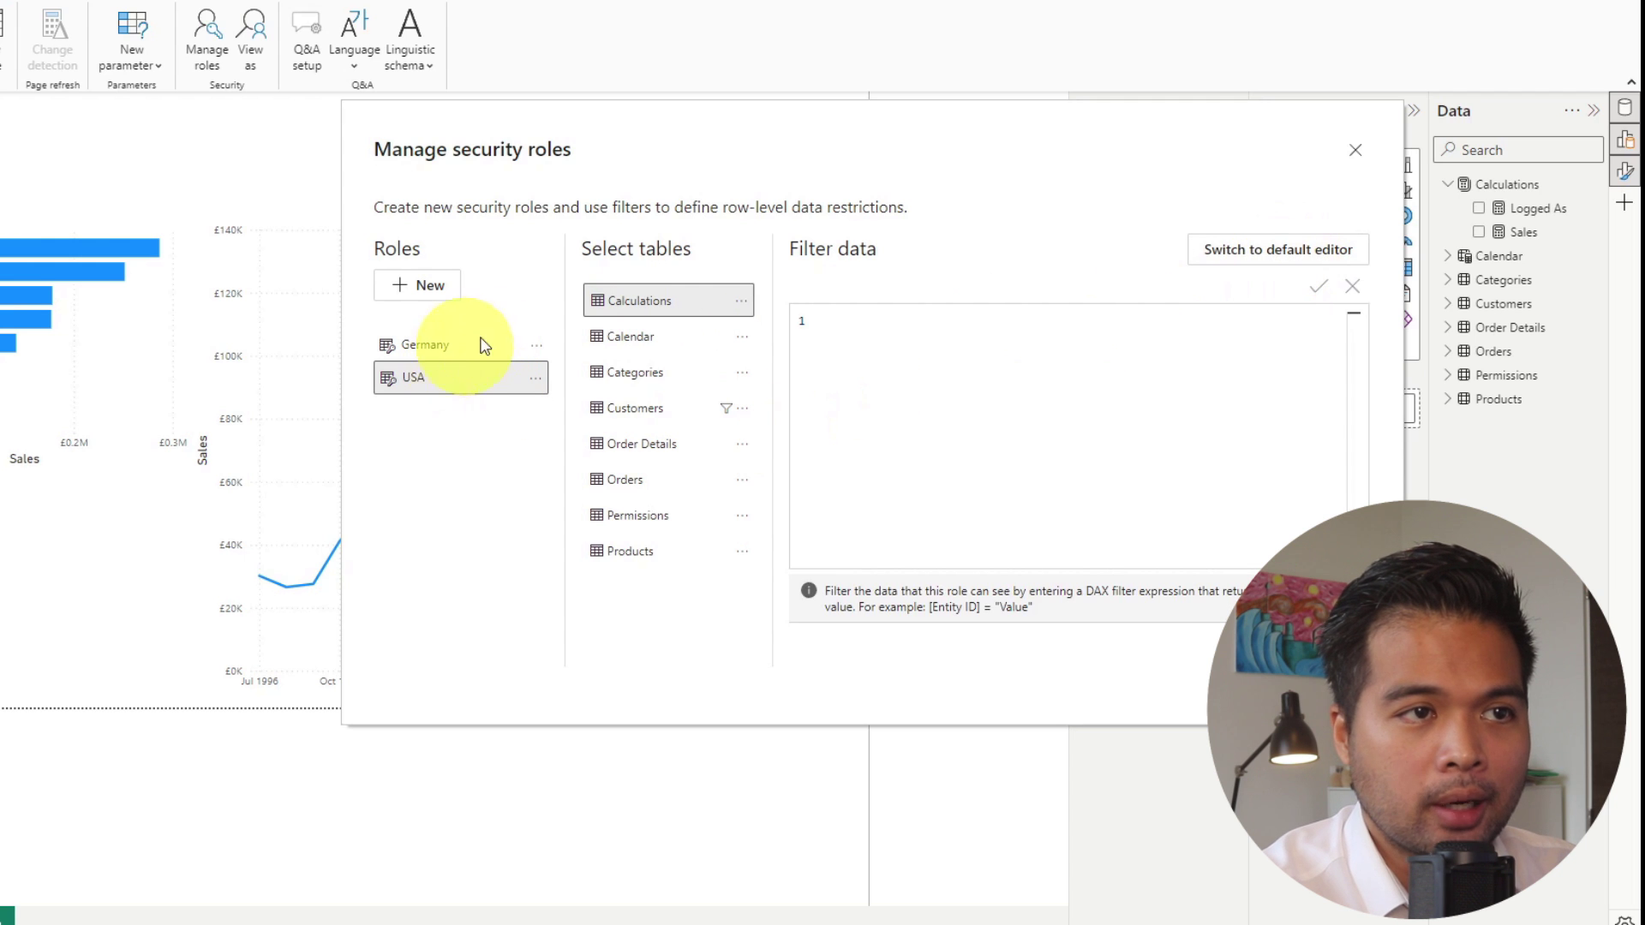
{"action": "left_click", "coordinate": [437, 287]}
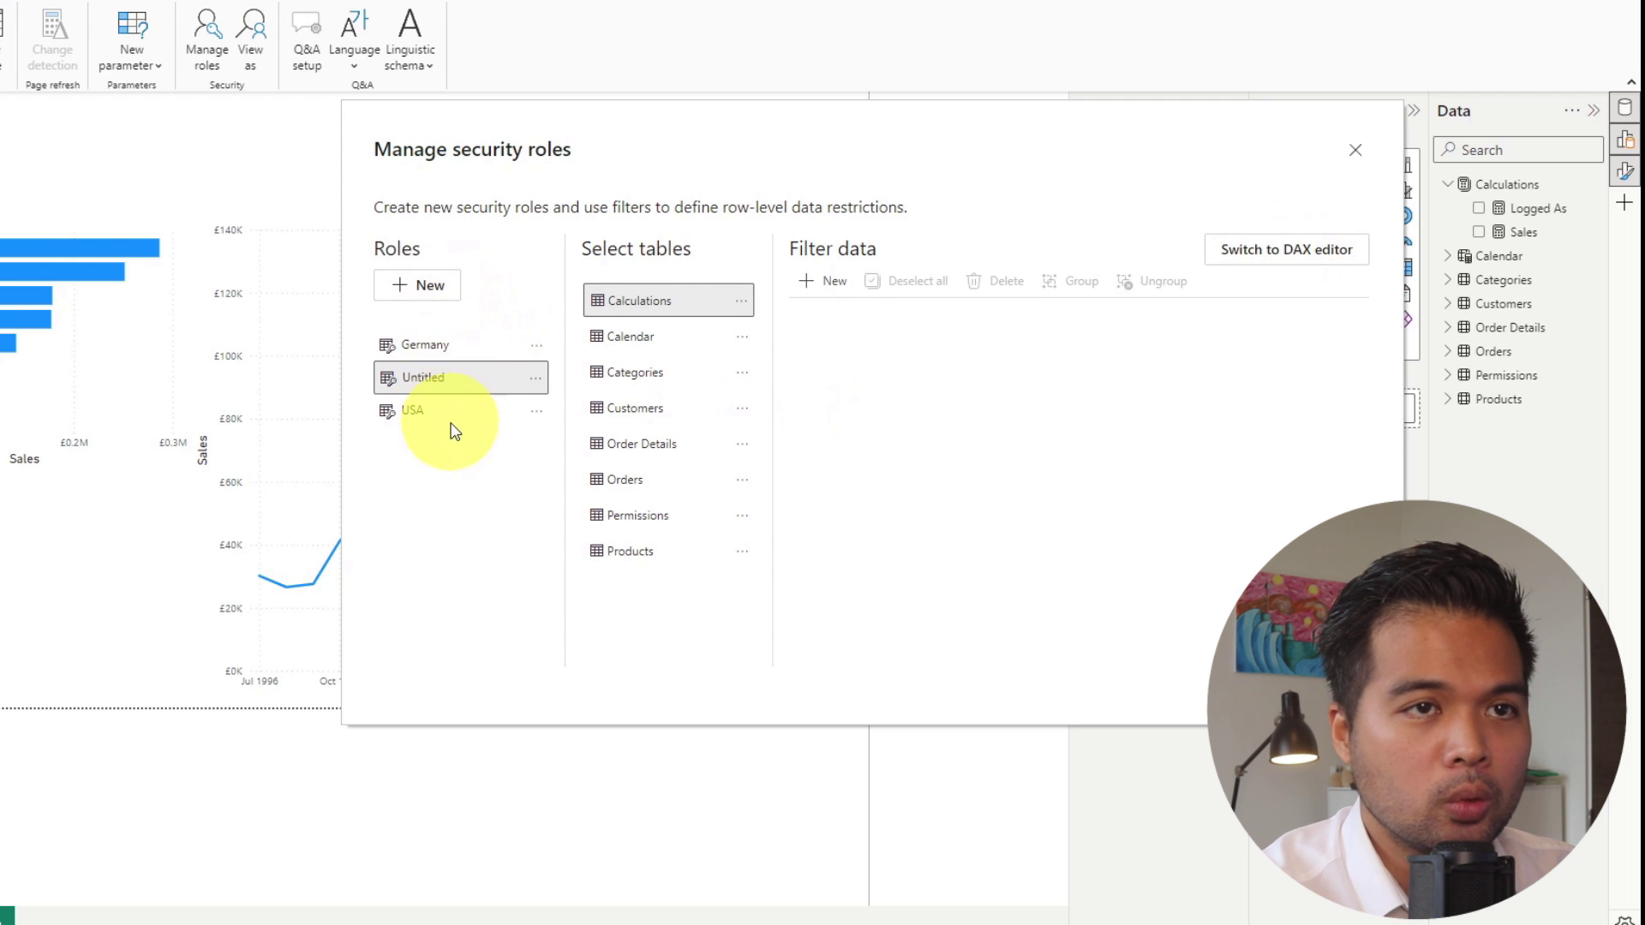
{"action": "left_click", "coordinate": [536, 385]}
{"action": "left_click", "coordinate": [574, 398]}
{"action": "type", "text": "Dyba"}
{"action": "type", "text": "m"}
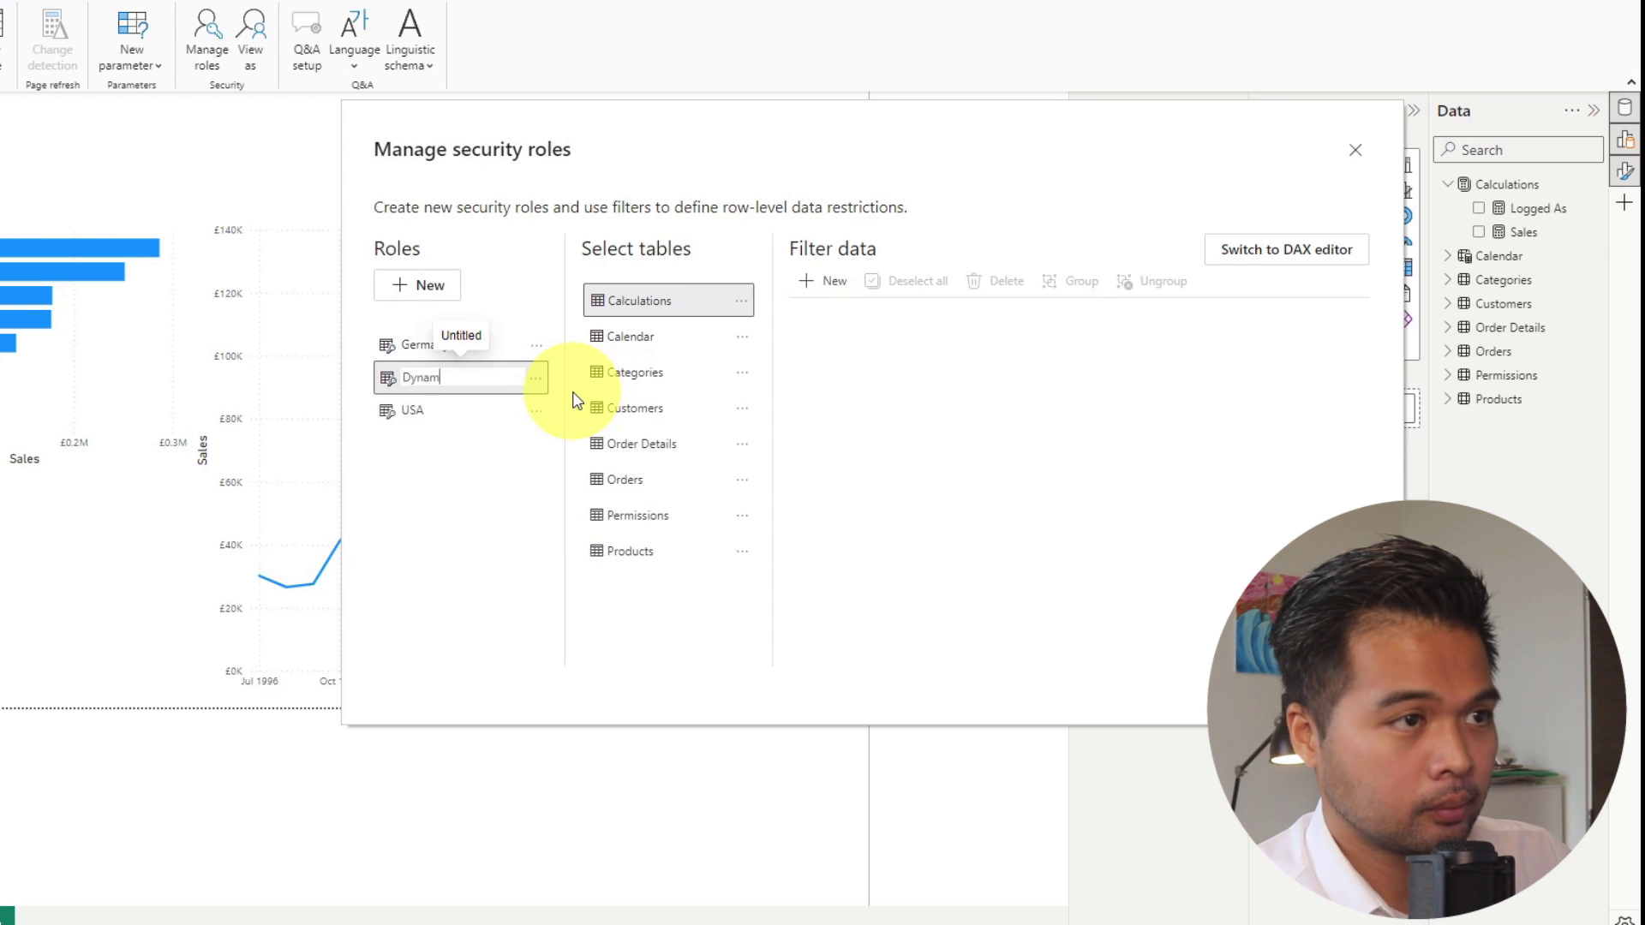
{"action": "type", "text": "ic"}
{"action": "key", "text": "Return"}
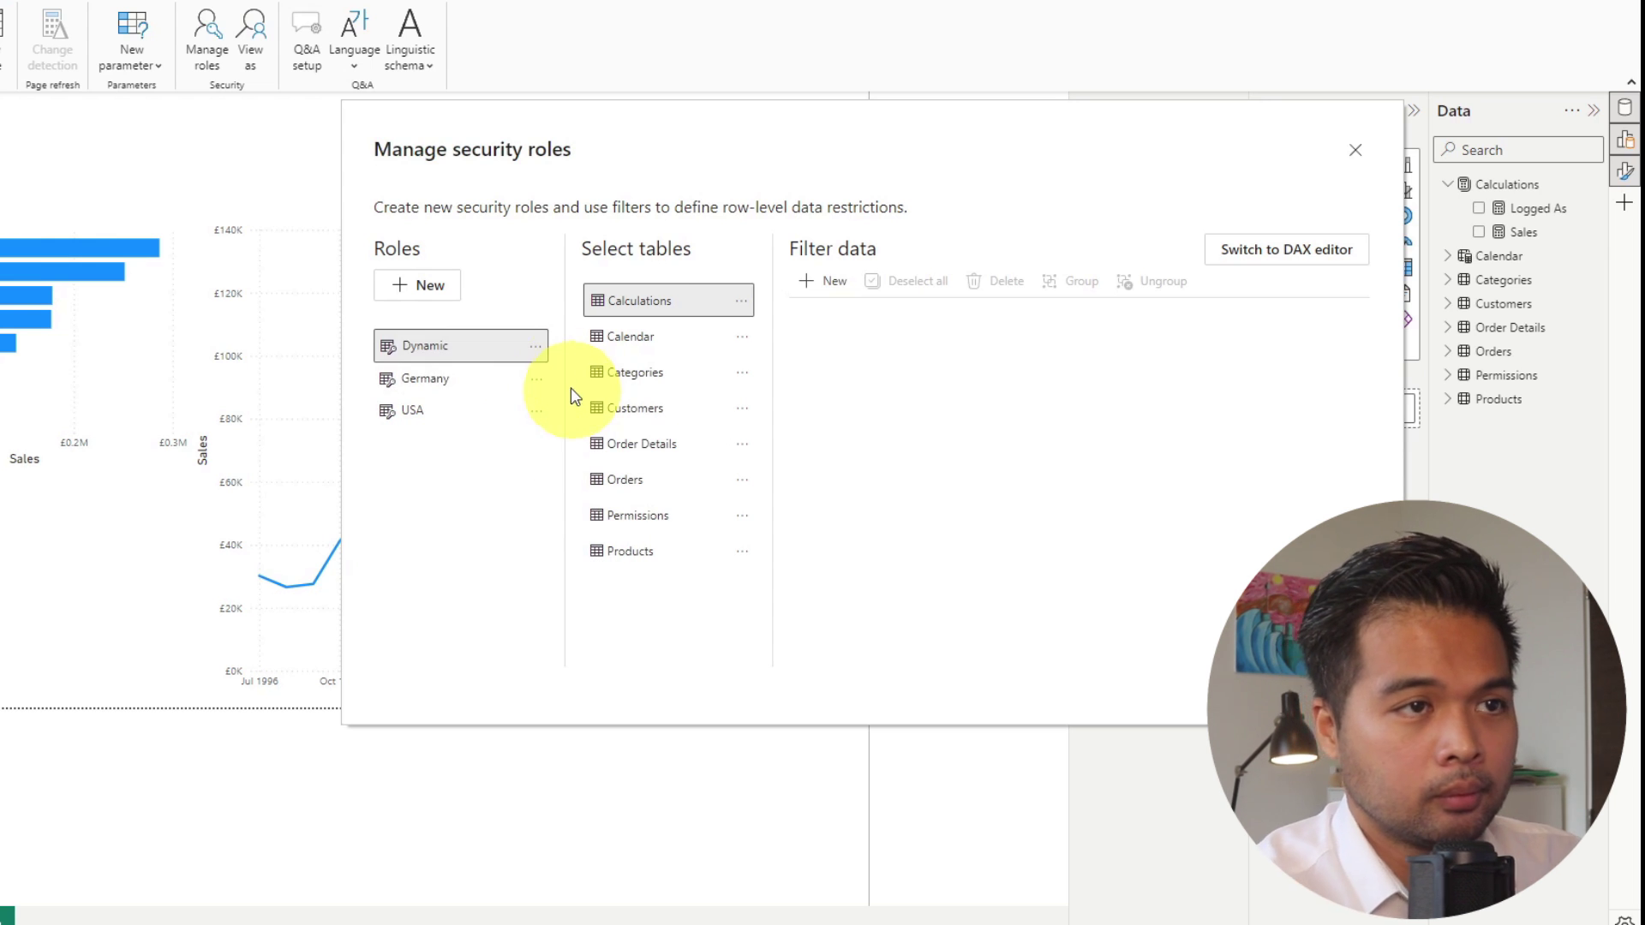
Filter the Permissions table for the Dynamic role with the DAX expression Permissions[Email] = USERPRINCIPALNAME(), save the role and close the role manager
{"action": "left_click", "coordinate": [1256, 249]}
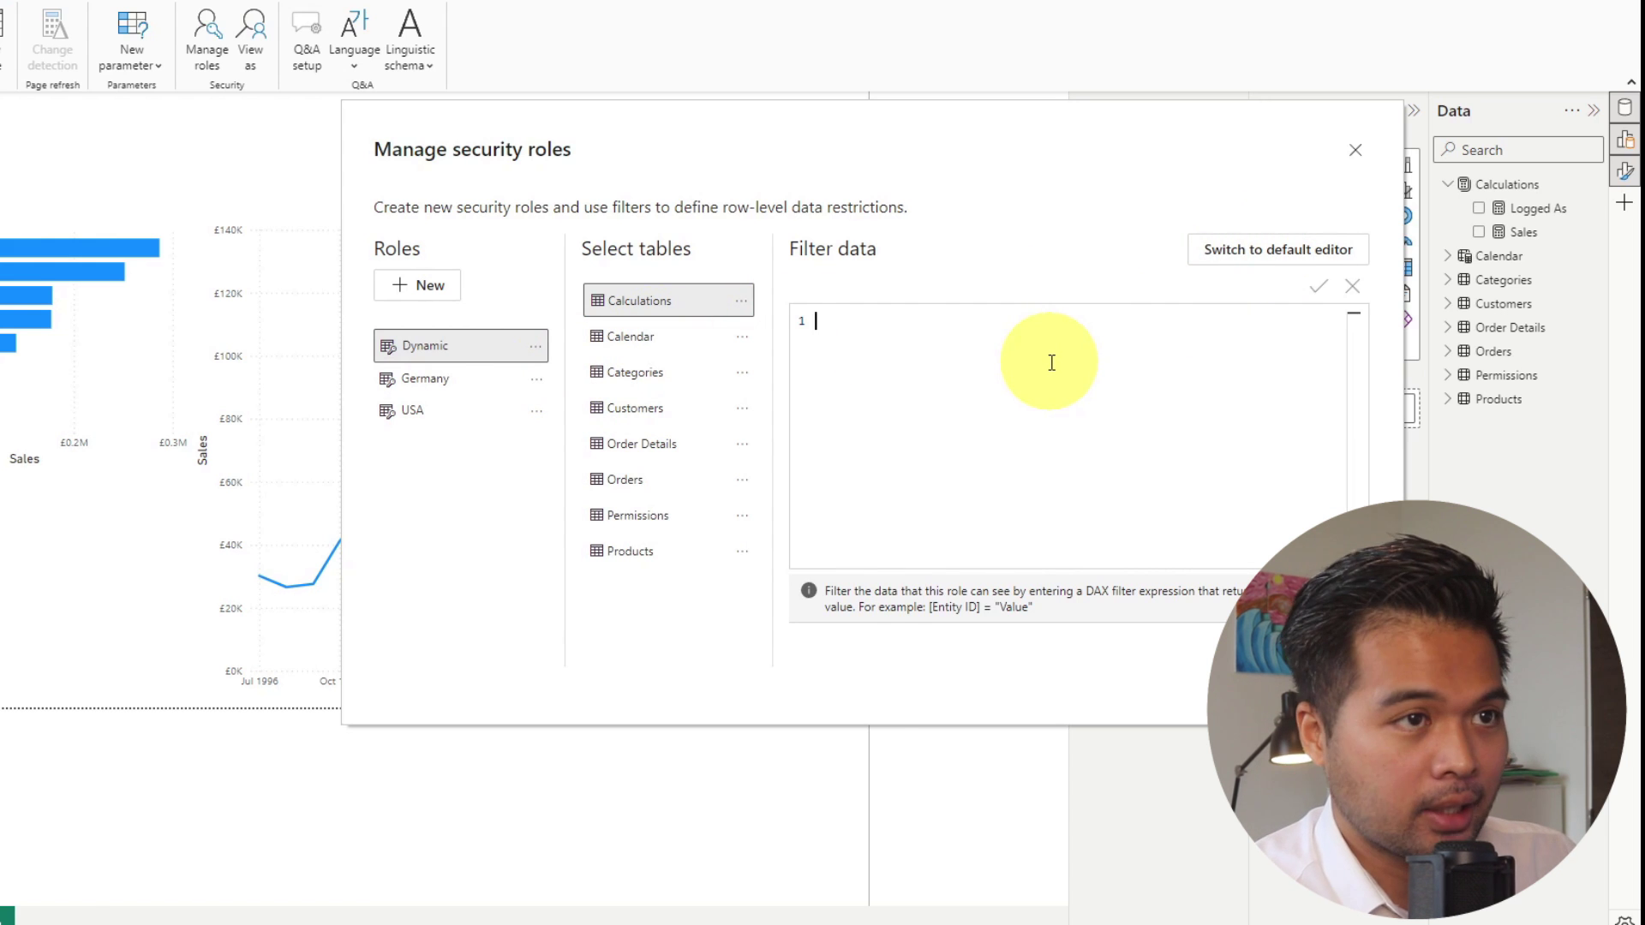
{"action": "left_click", "coordinate": [741, 517]}
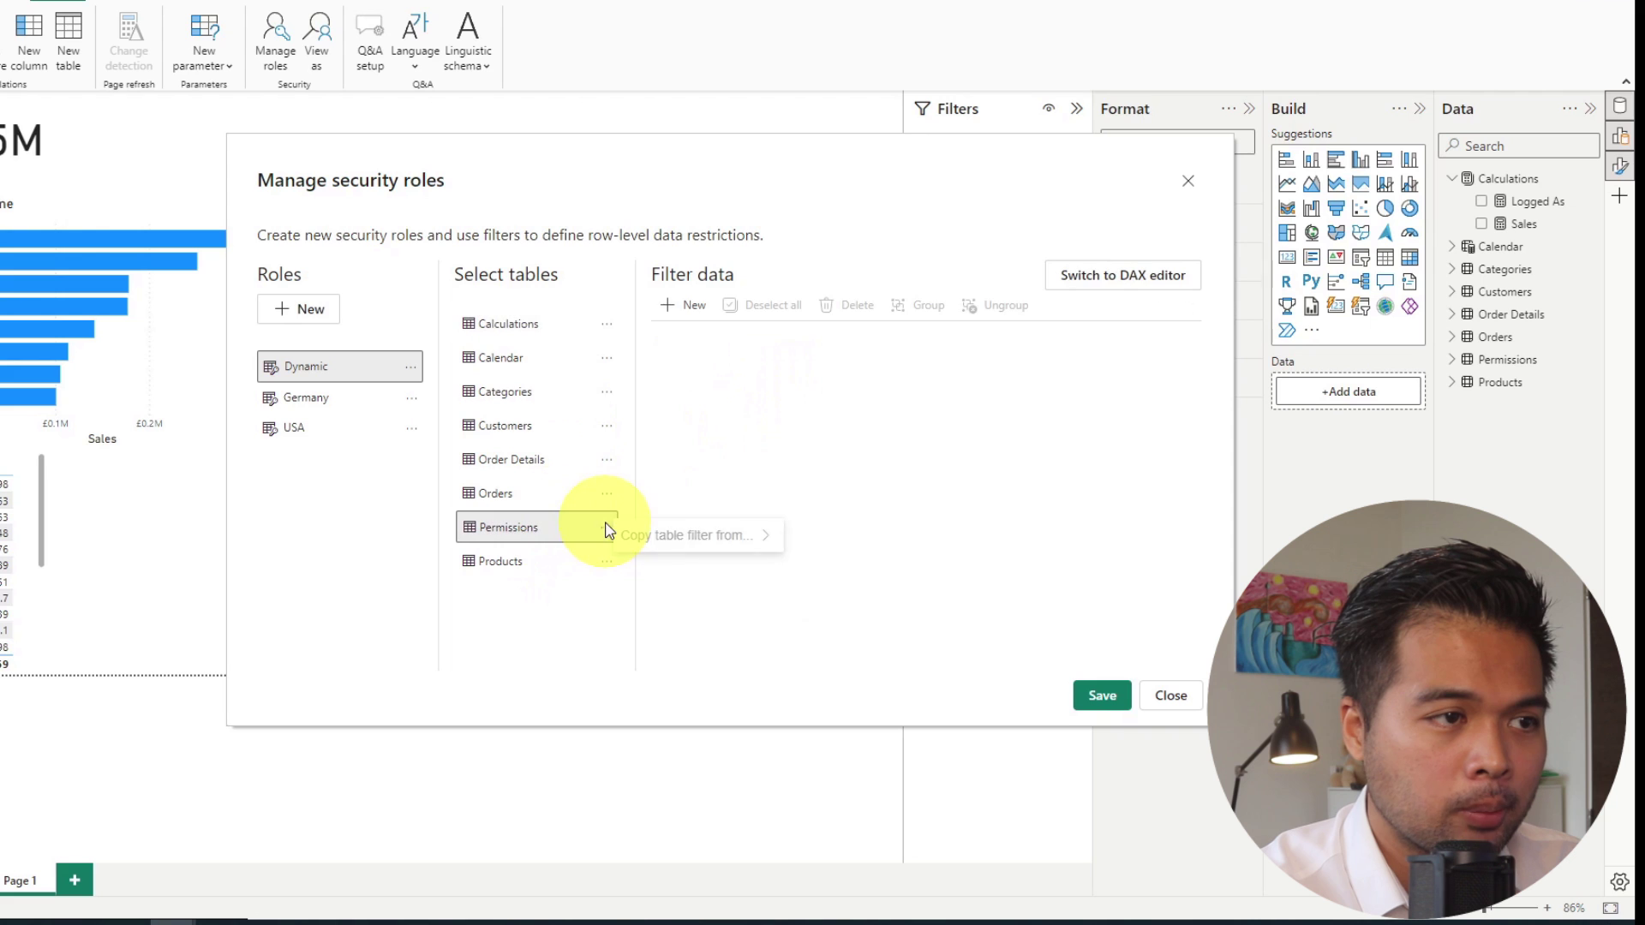
{"action": "left_click", "coordinate": [551, 621]}
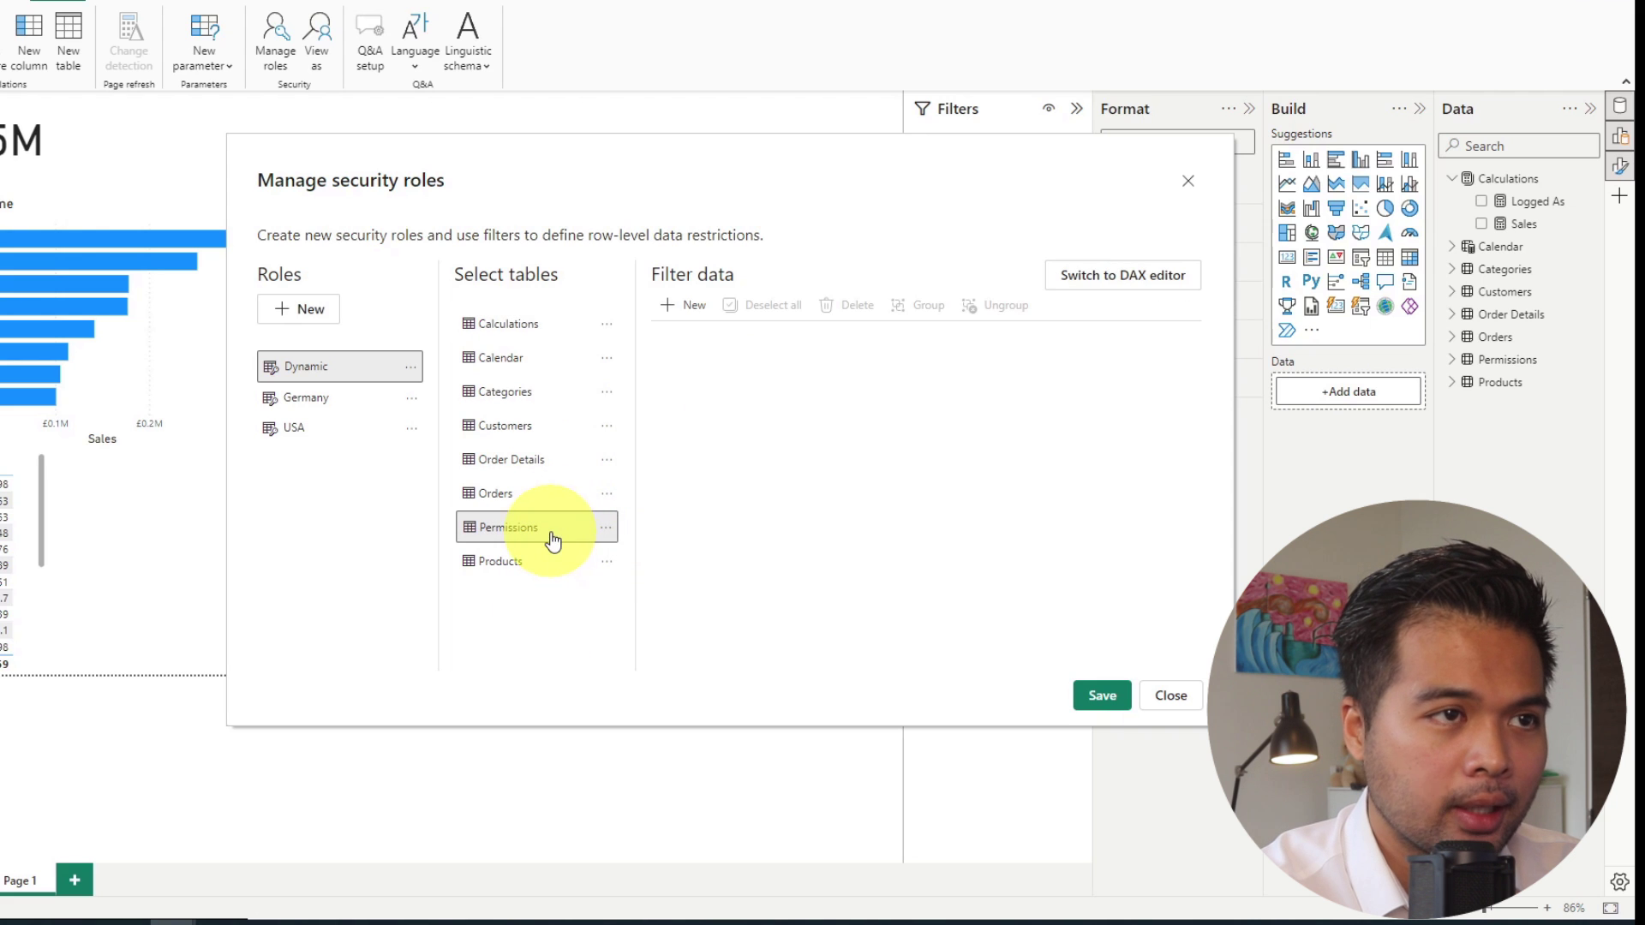
{"action": "left_click", "coordinate": [1105, 277]}
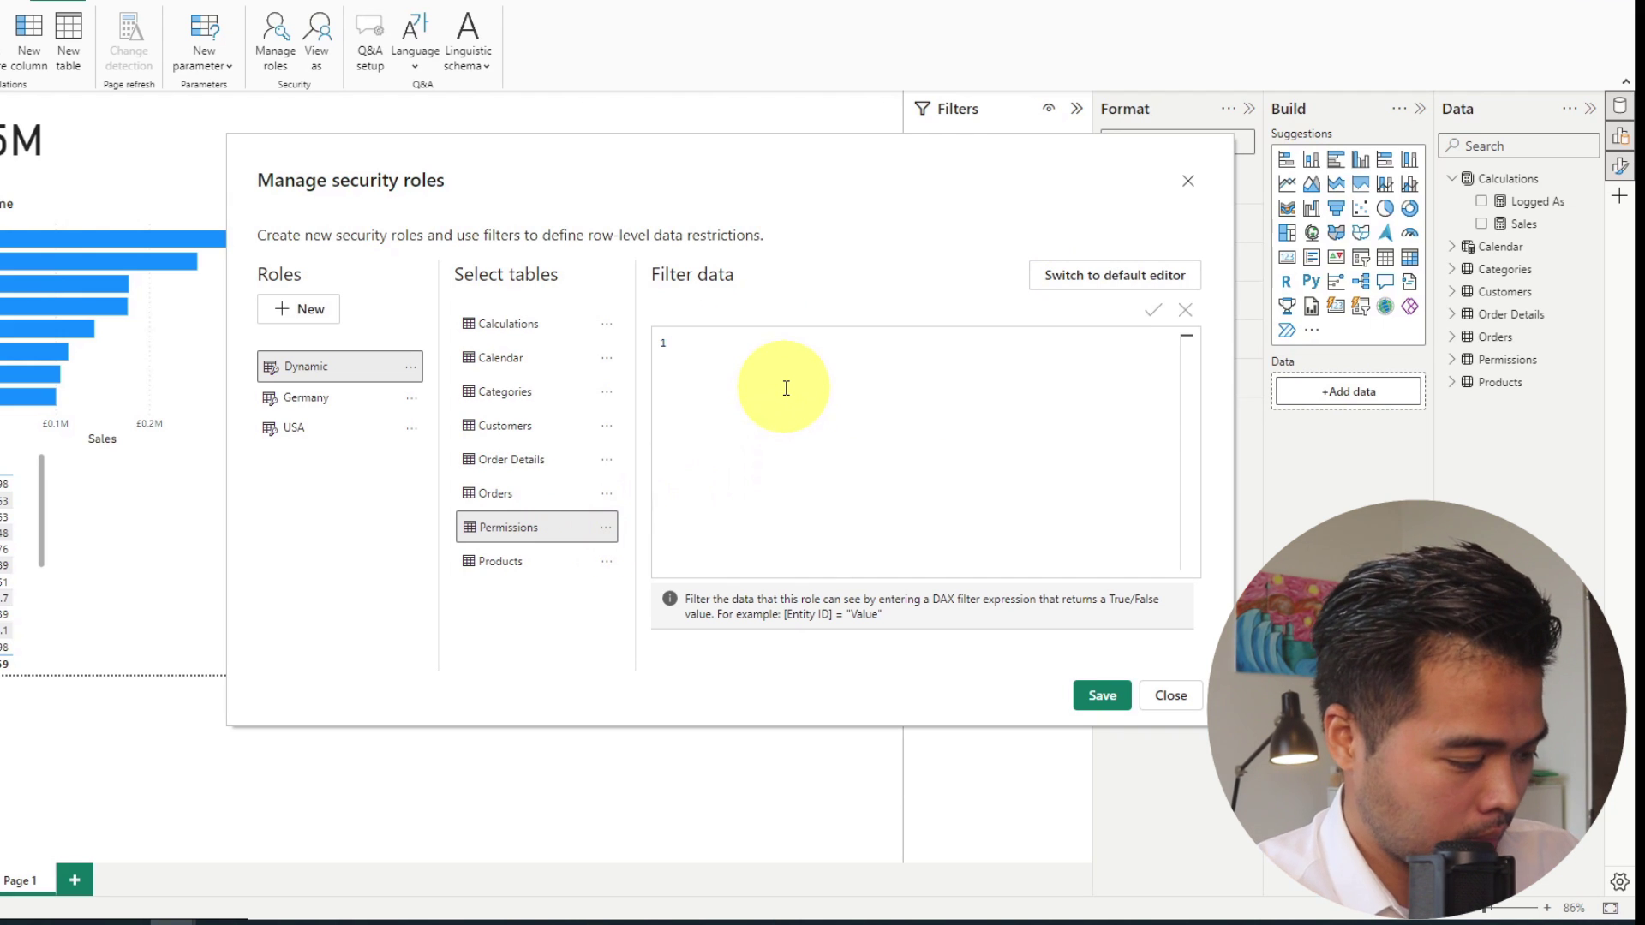
{"action": "type", "text": "Permissions[Email] = USERPRINCIPALNAME("}
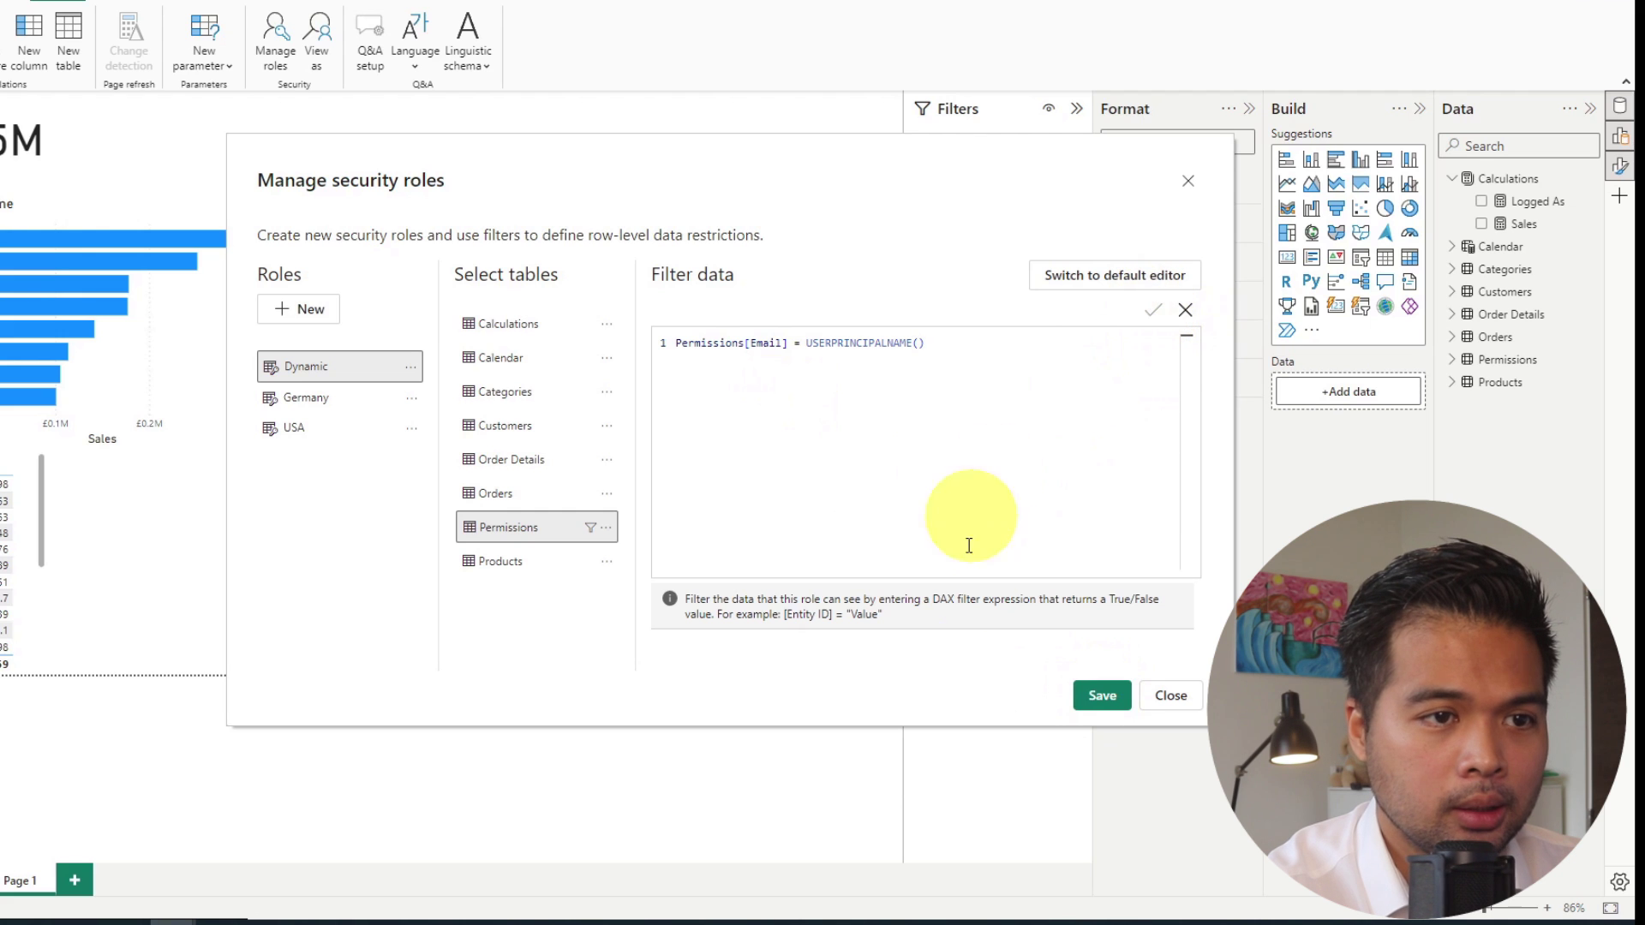
{"action": "left_click", "coordinate": [1101, 696]}
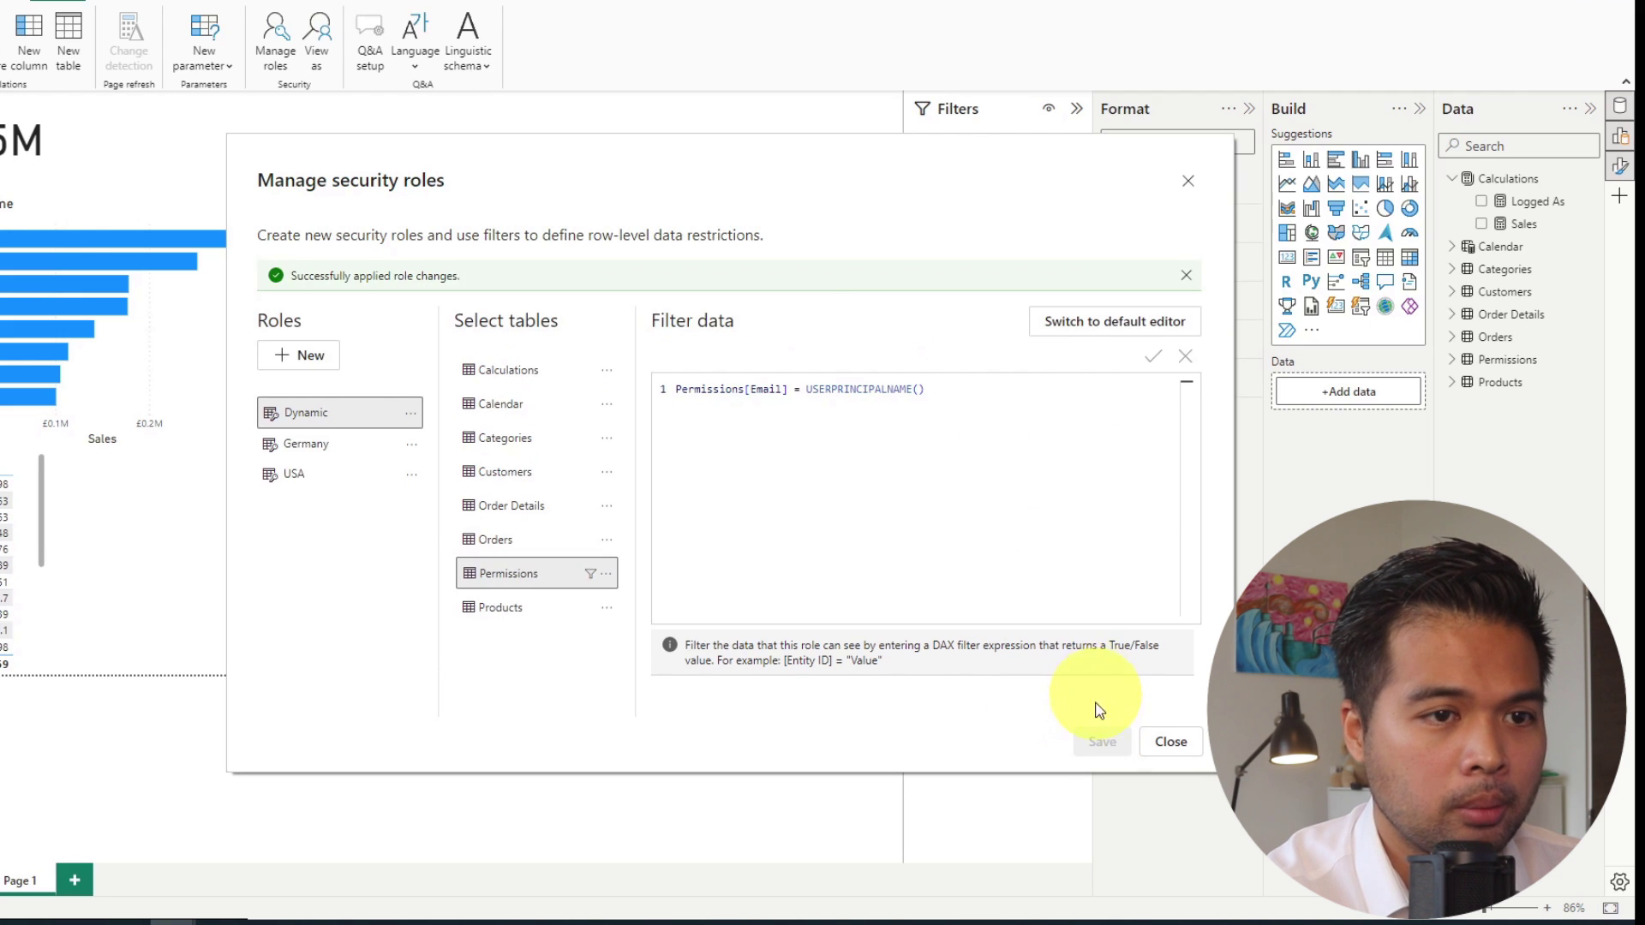
{"action": "left_click", "coordinate": [1171, 739]}
Start viewing the report as roles, with the Dynamic role and the Other user option enabled
{"action": "left_click", "coordinate": [316, 39]}
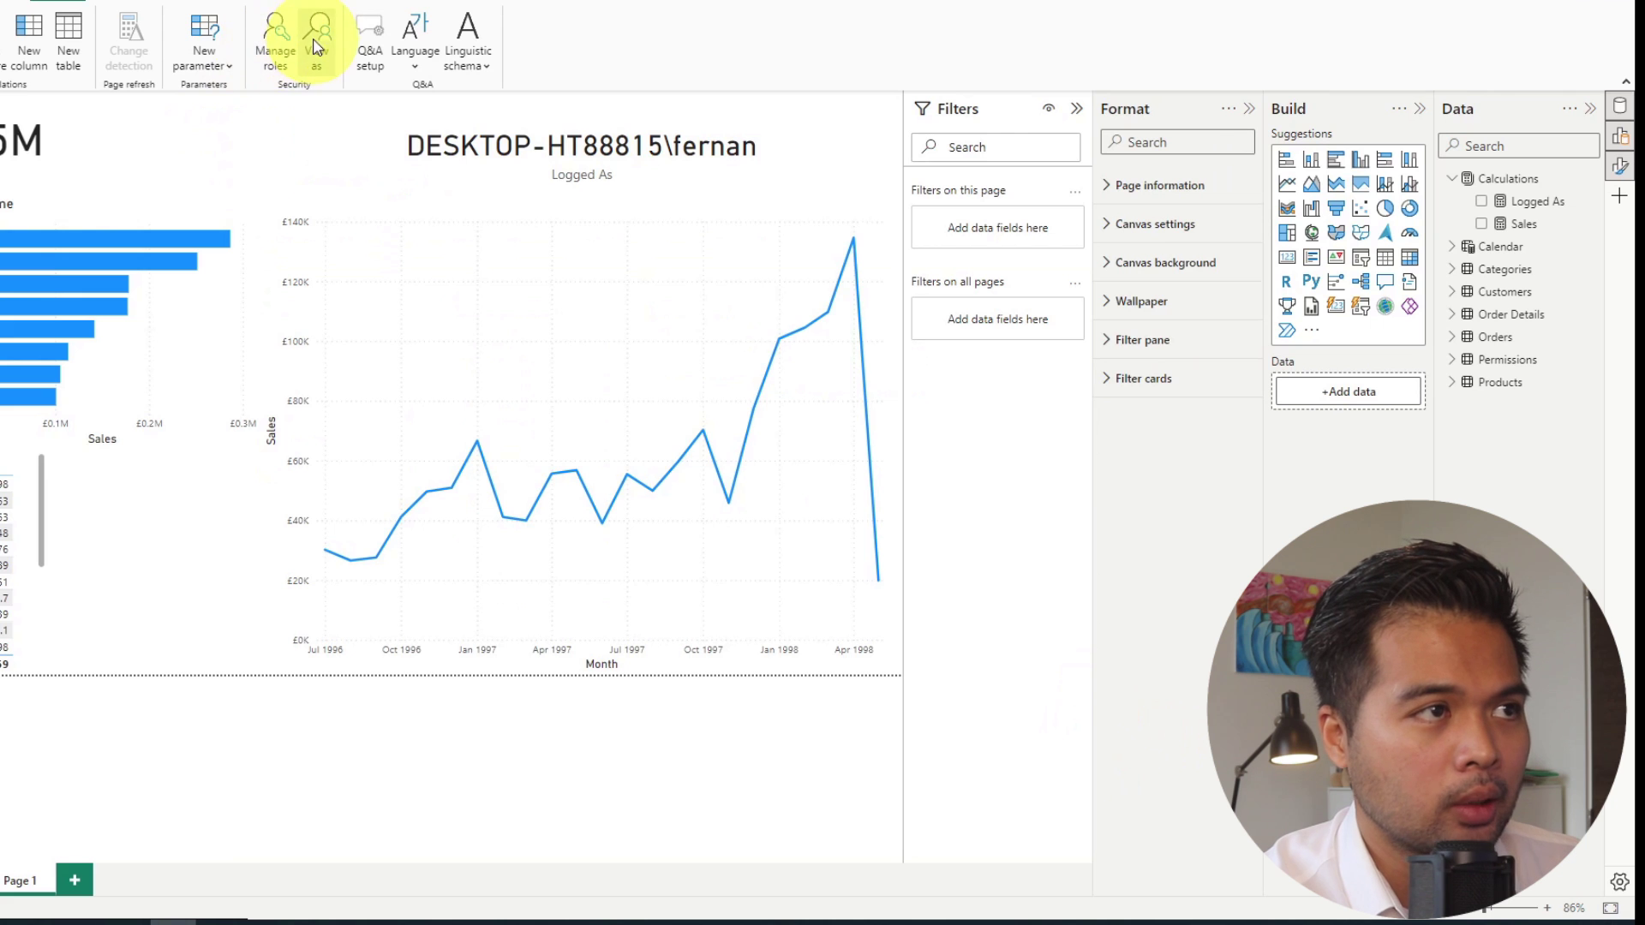
{"action": "left_click", "coordinate": [610, 369]}
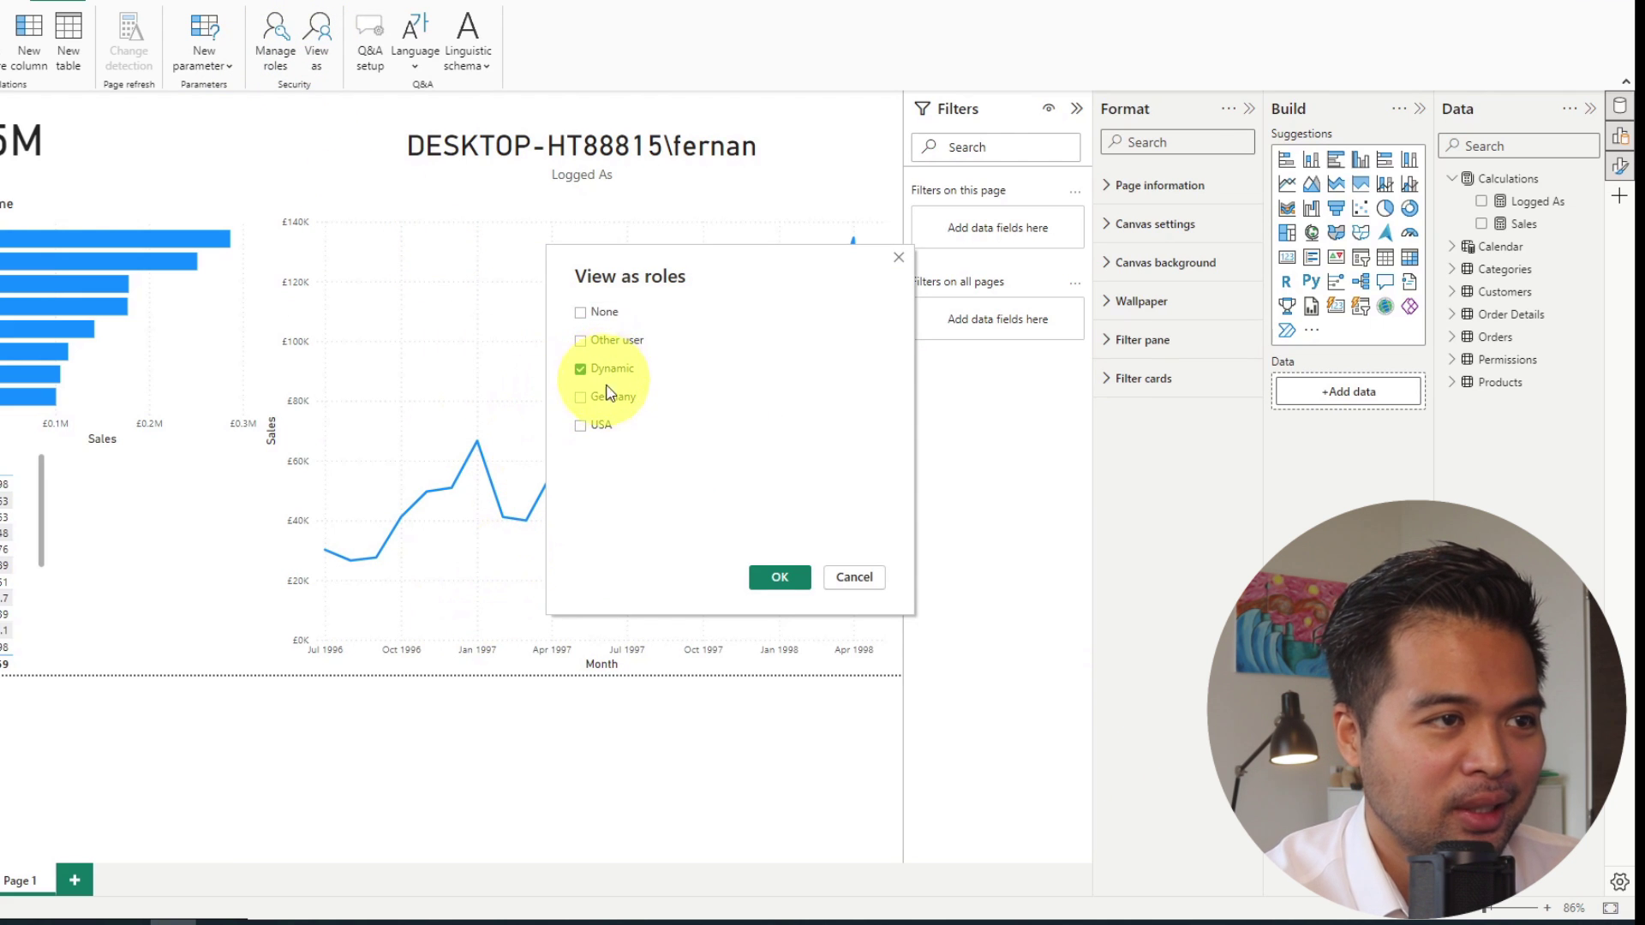
{"action": "left_click", "coordinate": [613, 341]}
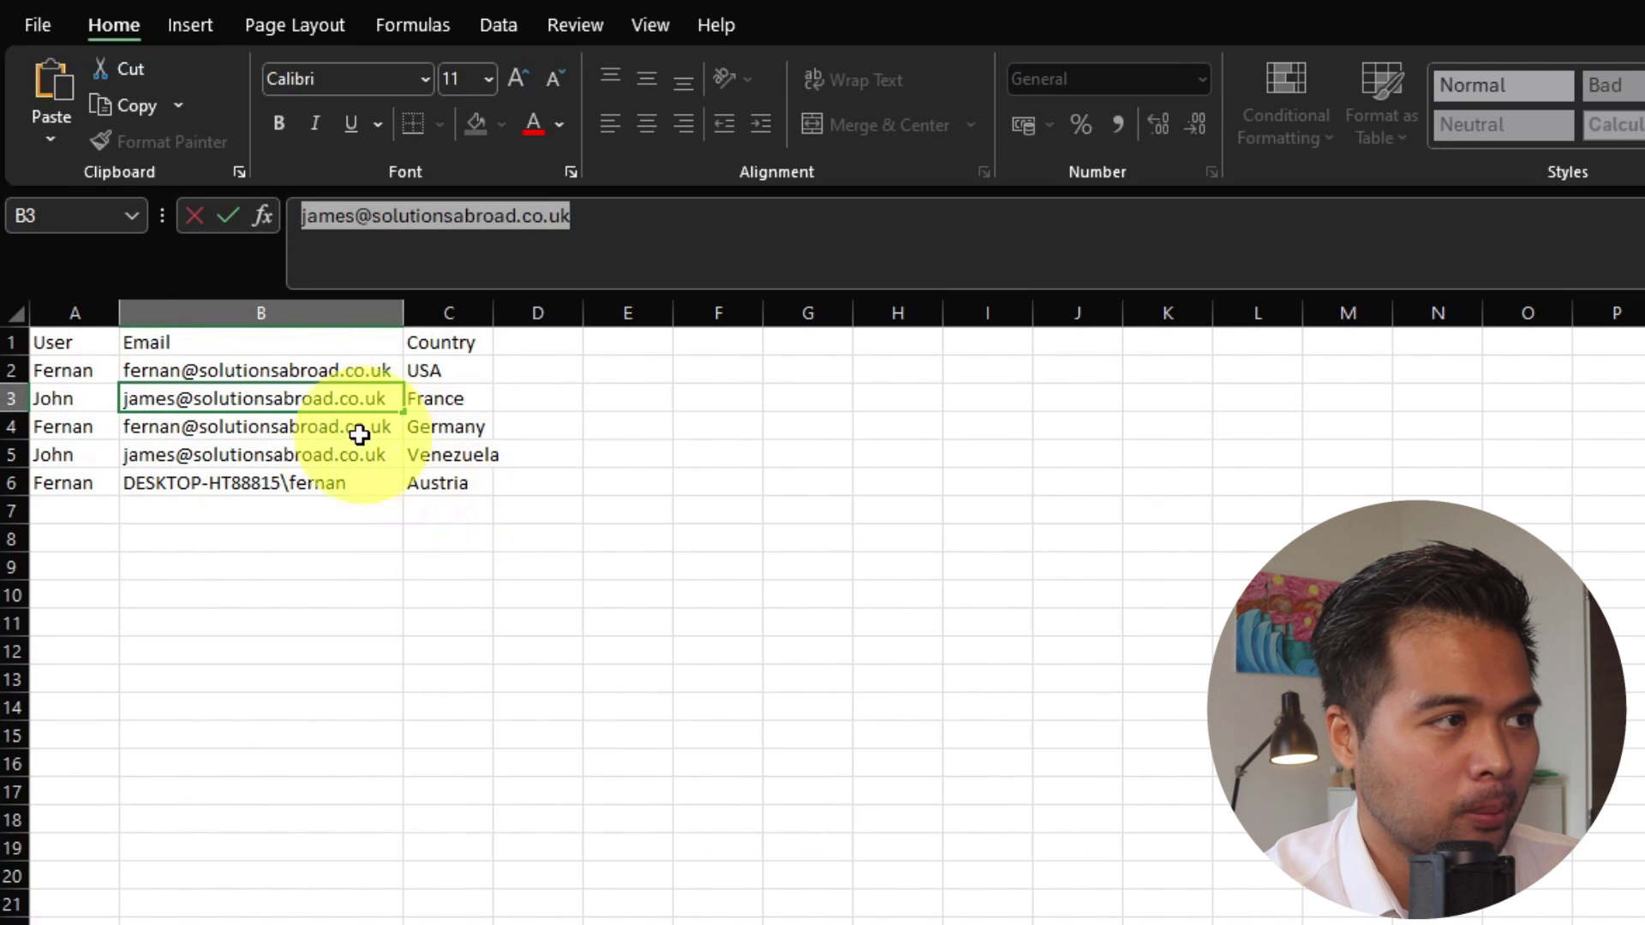
Copy the email in cell B3 of the Excel permissions list, return to Power BI Desktop and apply it as the other user for the preview
{"action": "triple_click", "coordinate": [322, 399]}
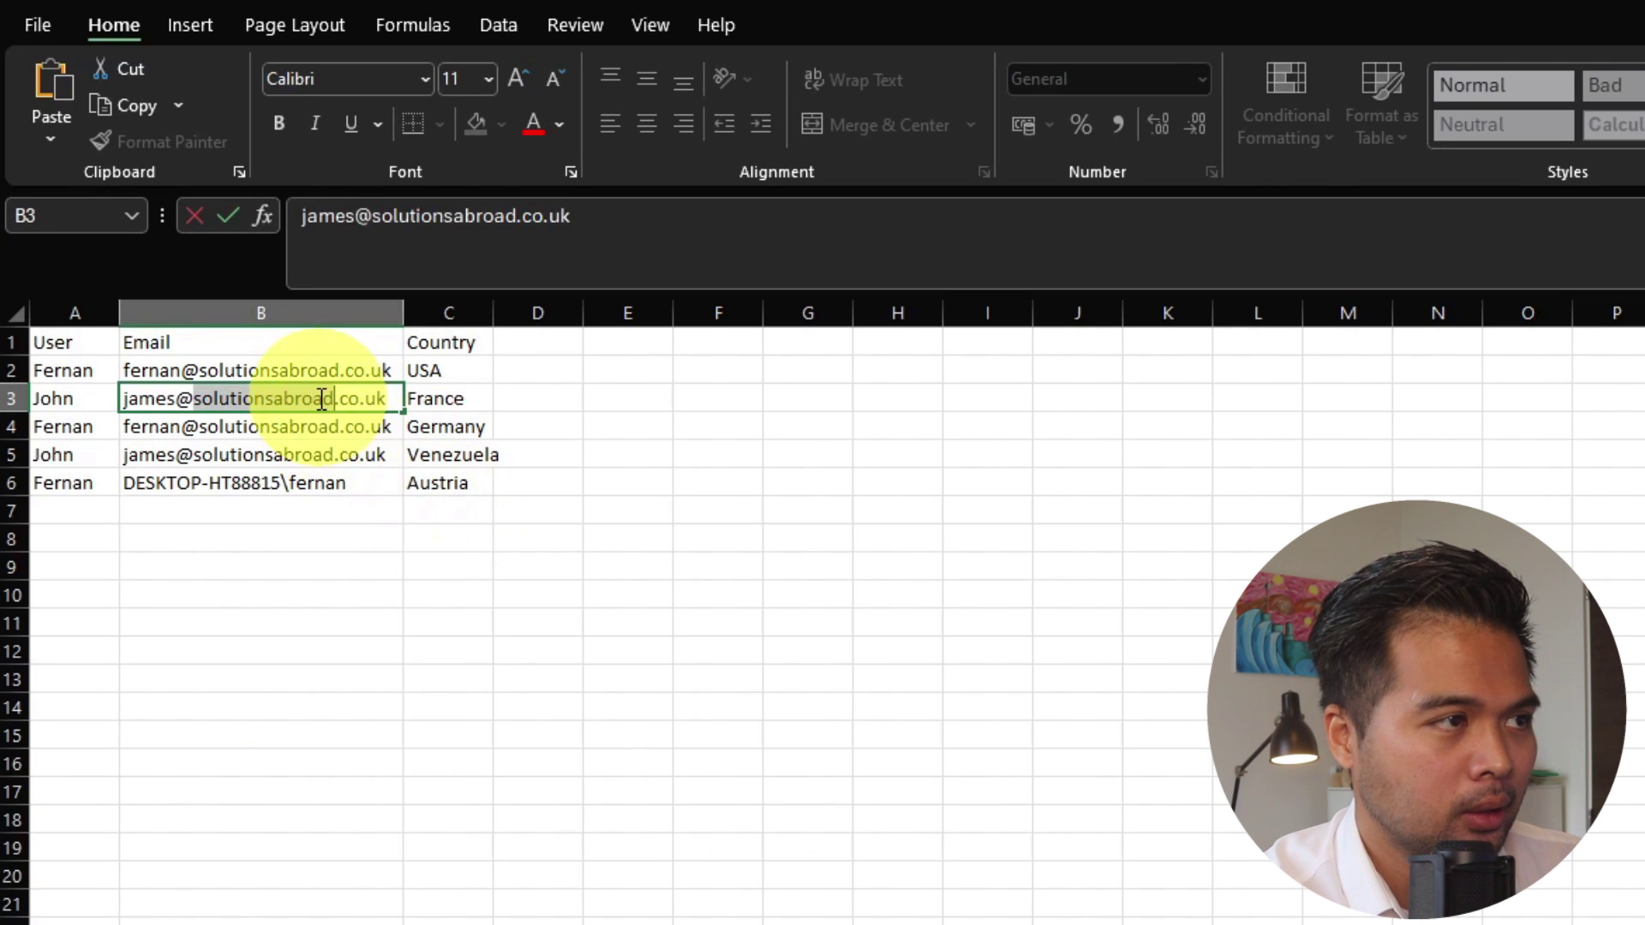
{"action": "key", "text": "ctrl+c"}
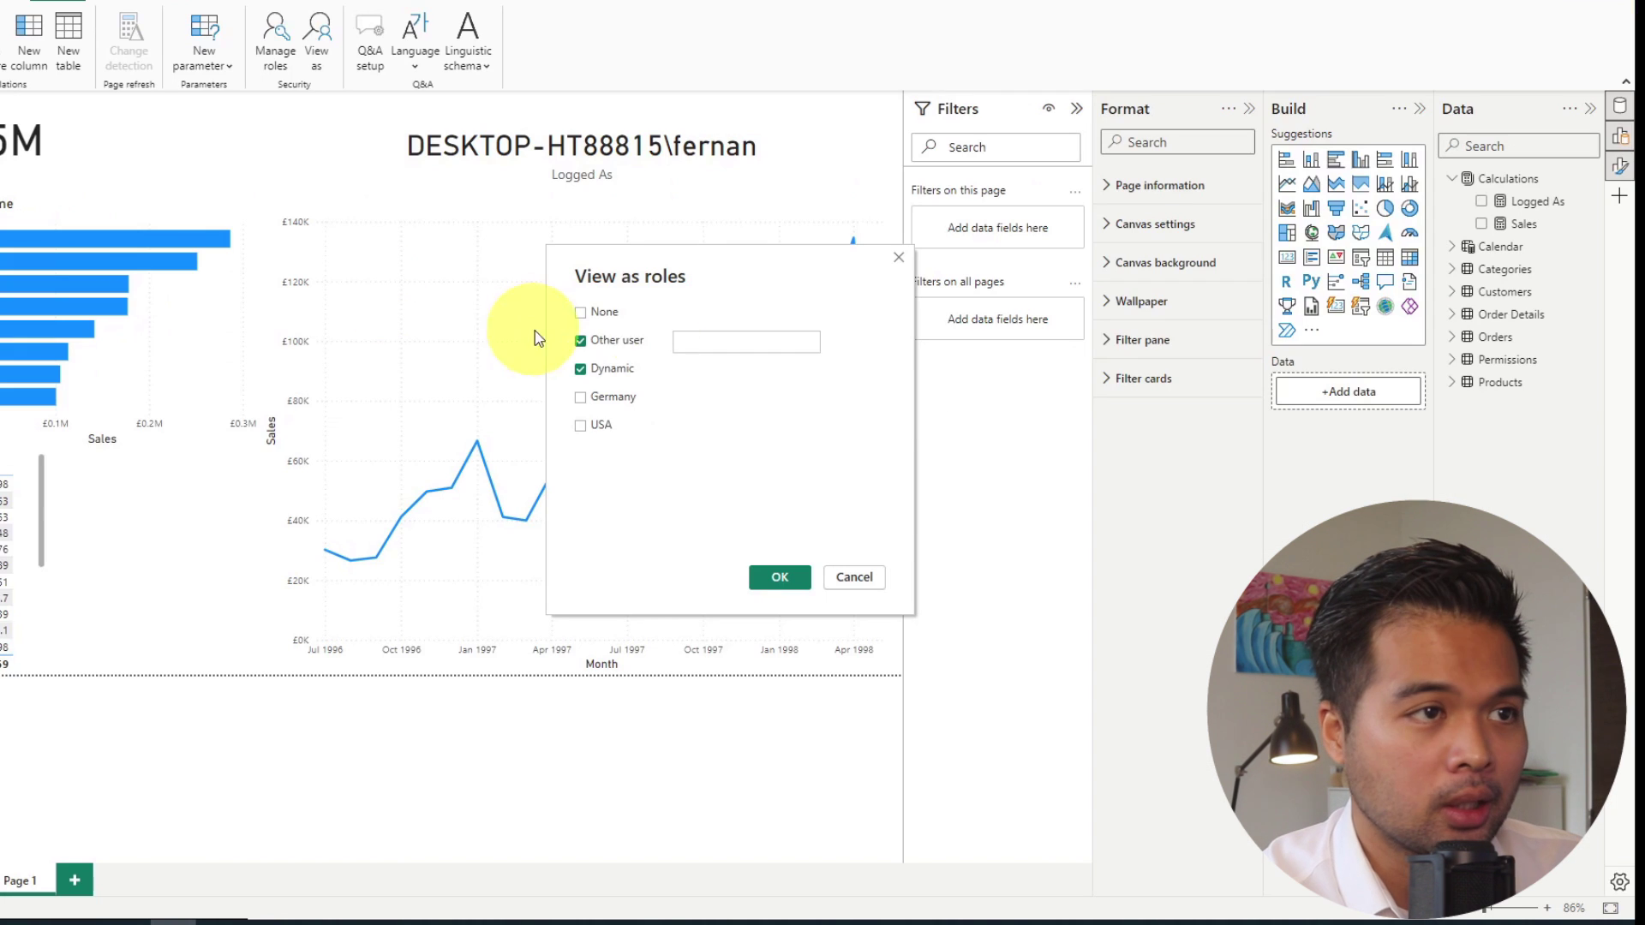
{"action": "left_click", "coordinate": [753, 342]}
{"action": "key", "text": "ctrl+v"}
{"action": "left_click", "coordinate": [778, 568]}
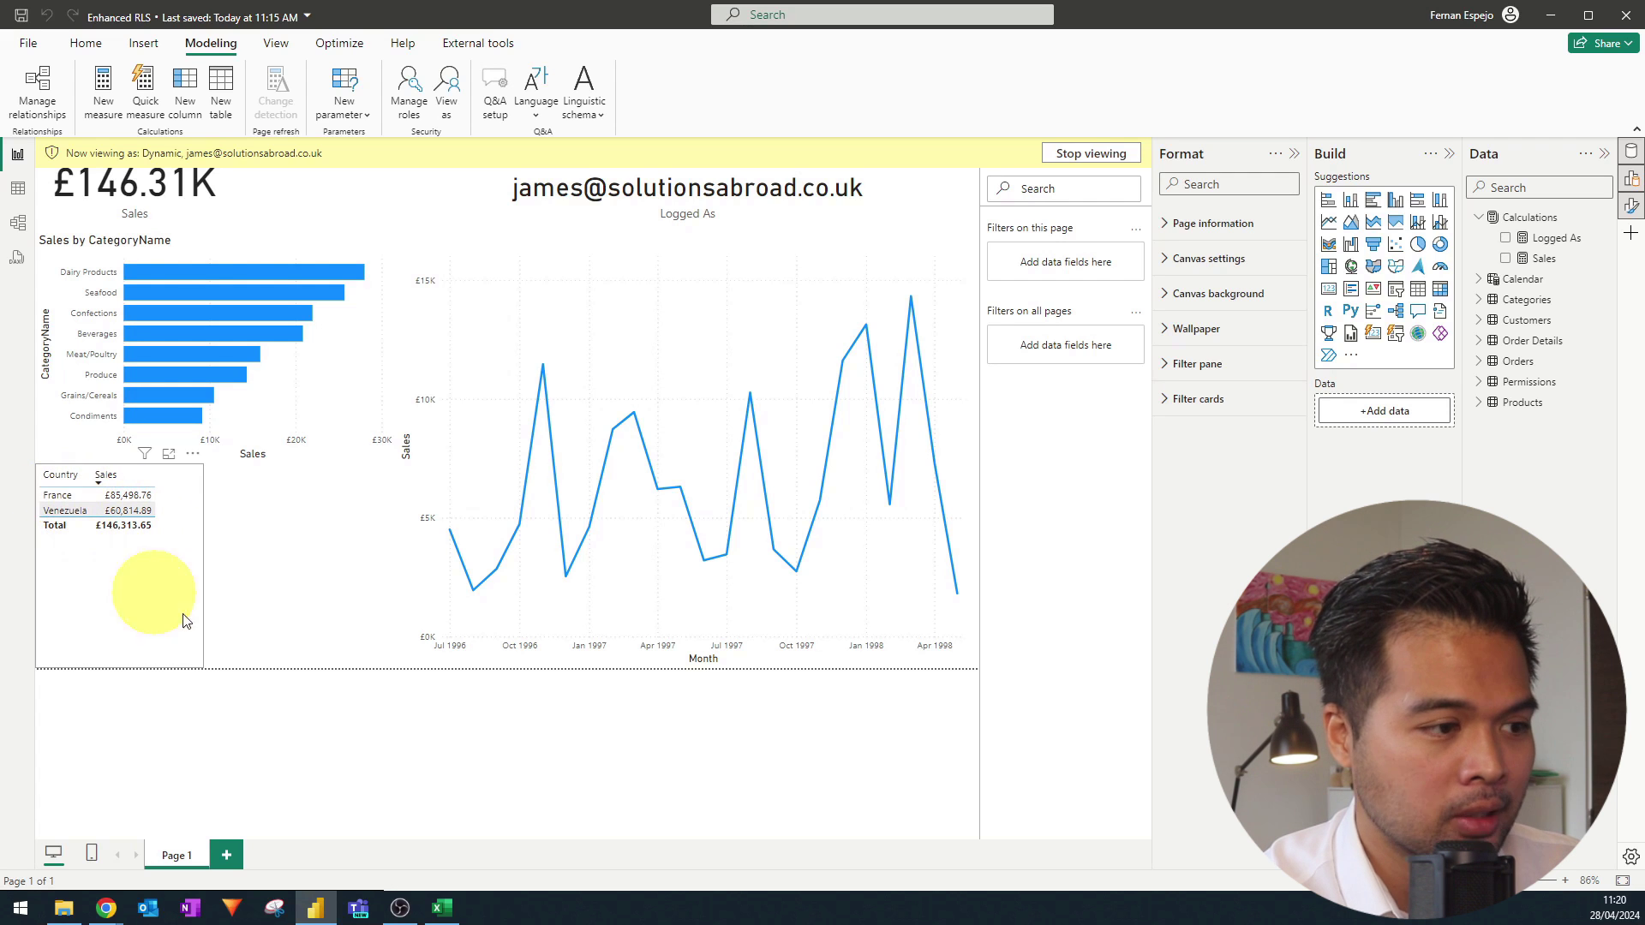
Switch to Excel and compare the countries assigned to the previewed user with those in the filtered report
{"action": "left_click", "coordinate": [442, 908]}
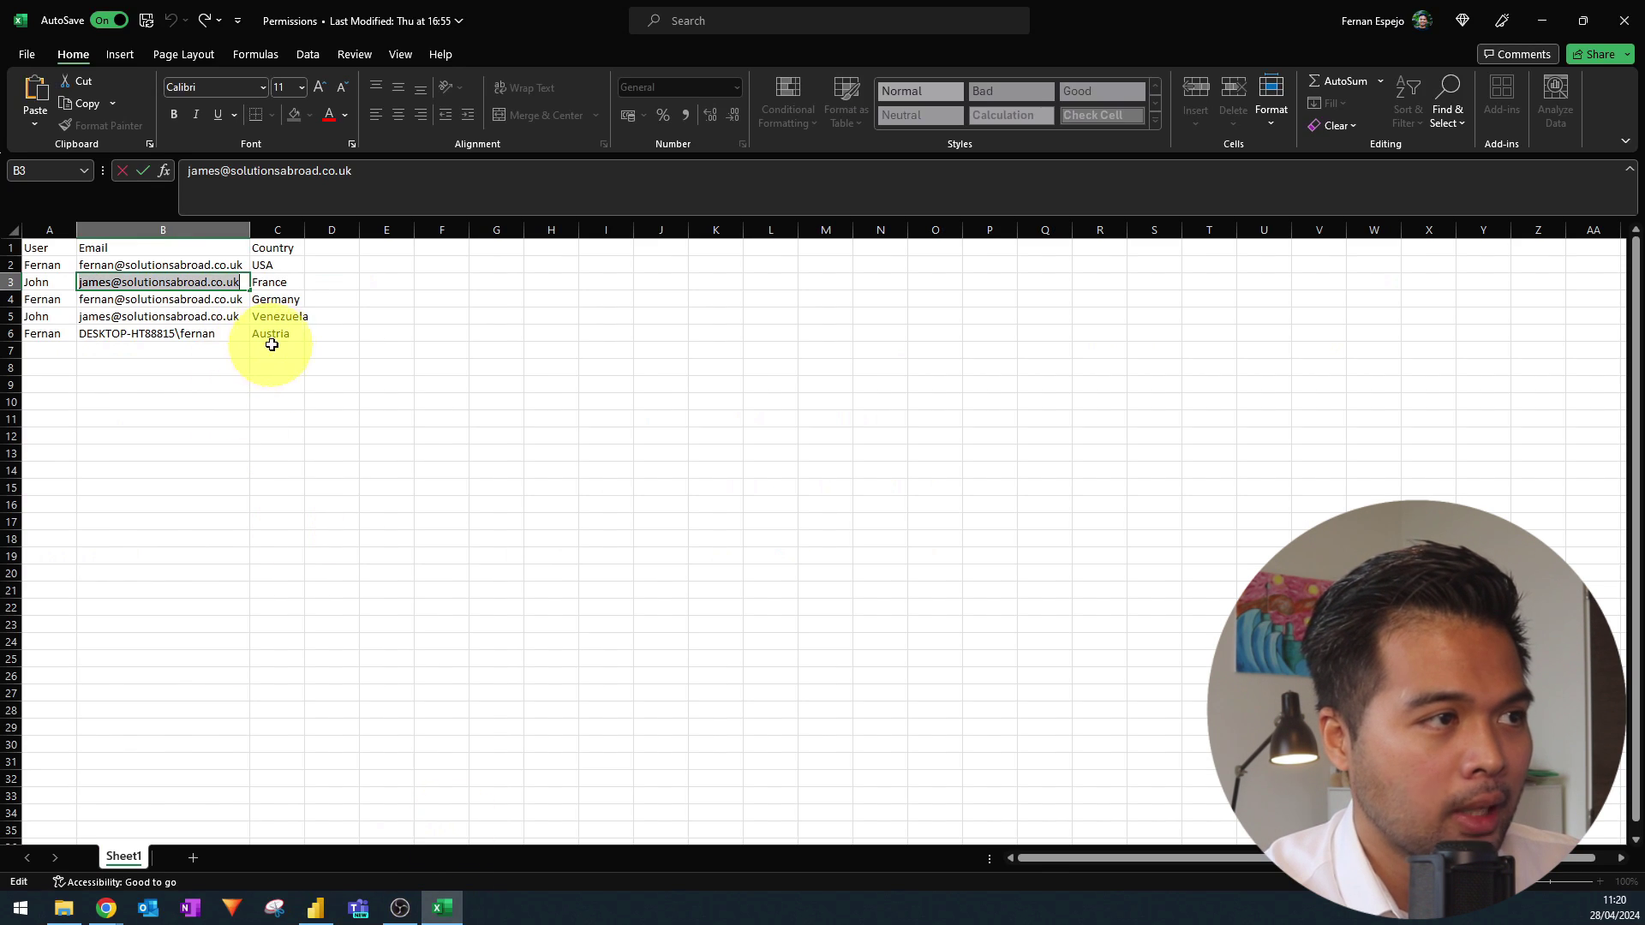